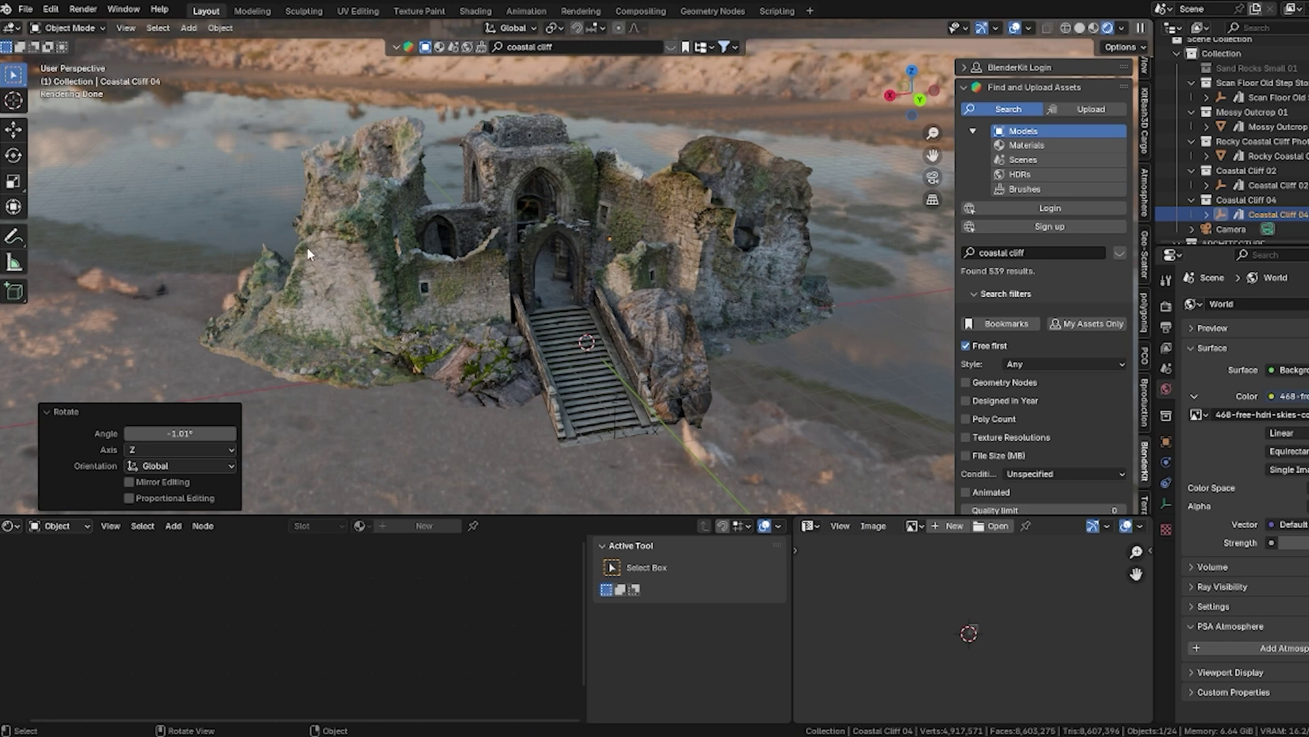
Step: Select all the castle ruin and coastal cliff models and bring up the available export formats
left_click_drag(344, 147, 784, 339)
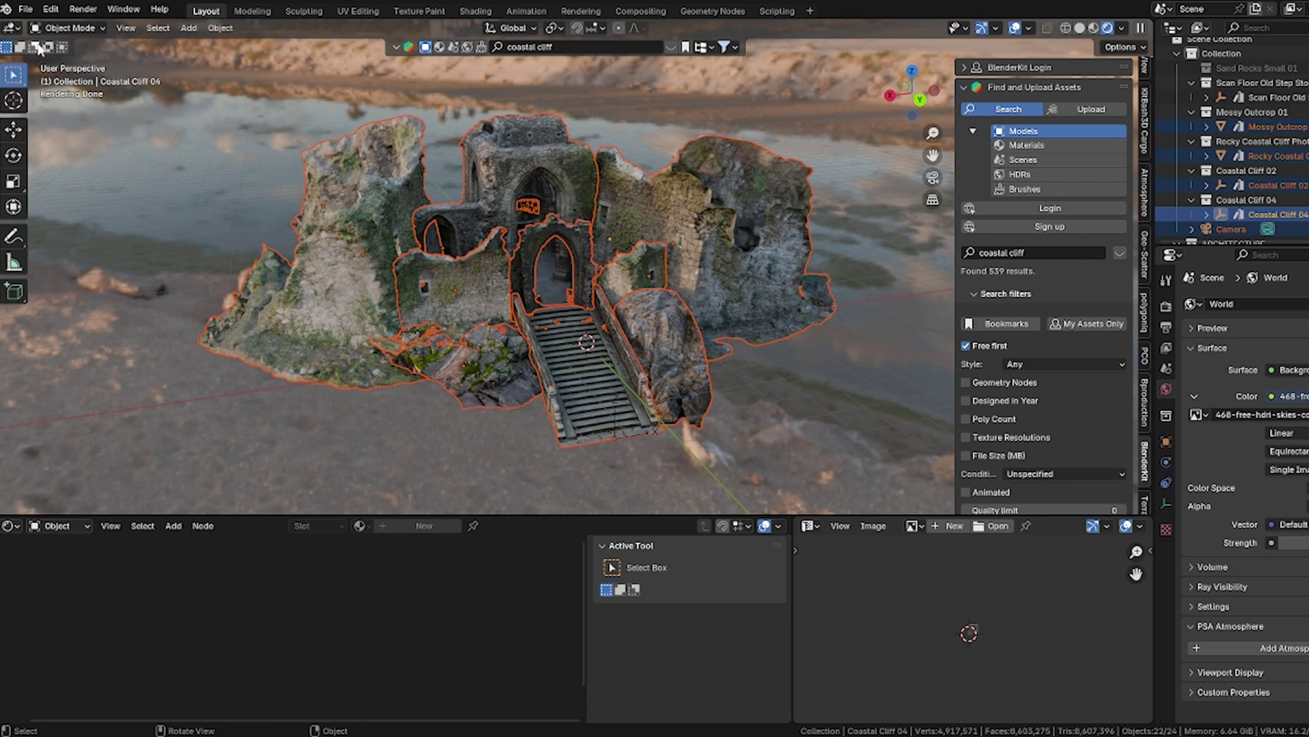
left_click(25, 9)
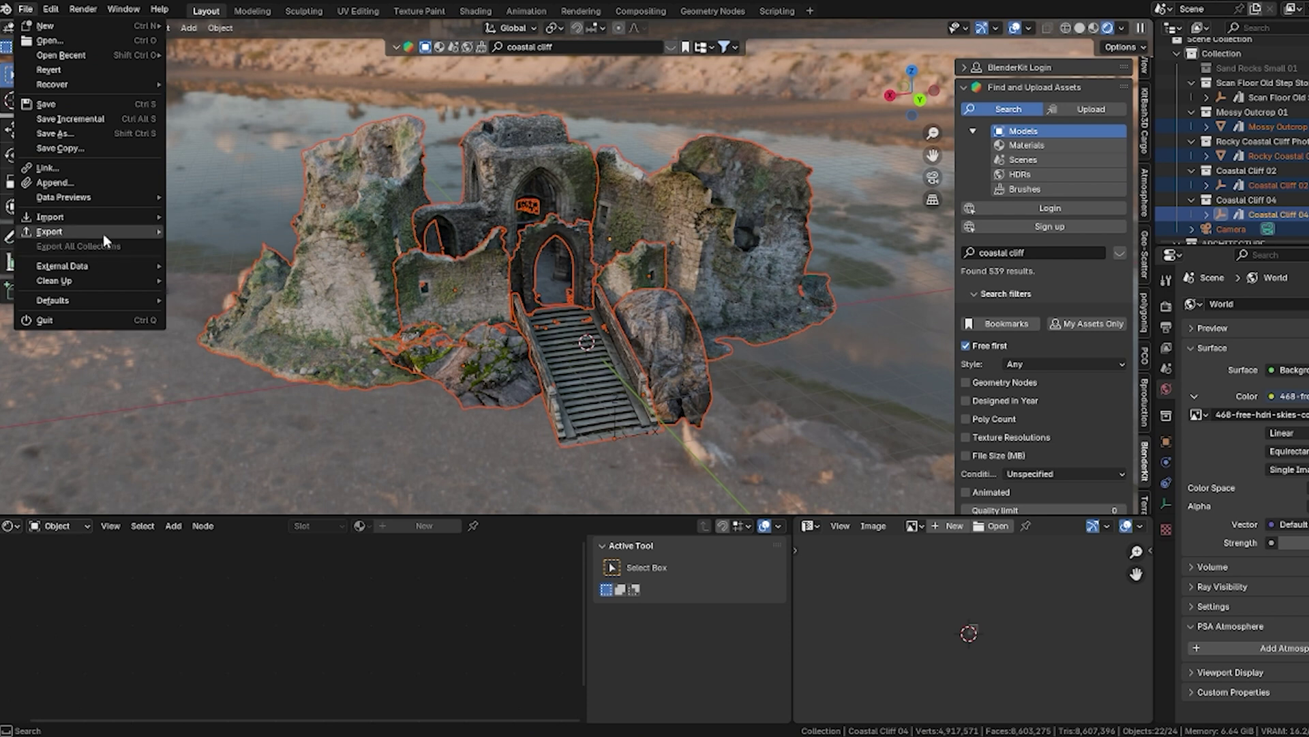
mouse_move(104, 232)
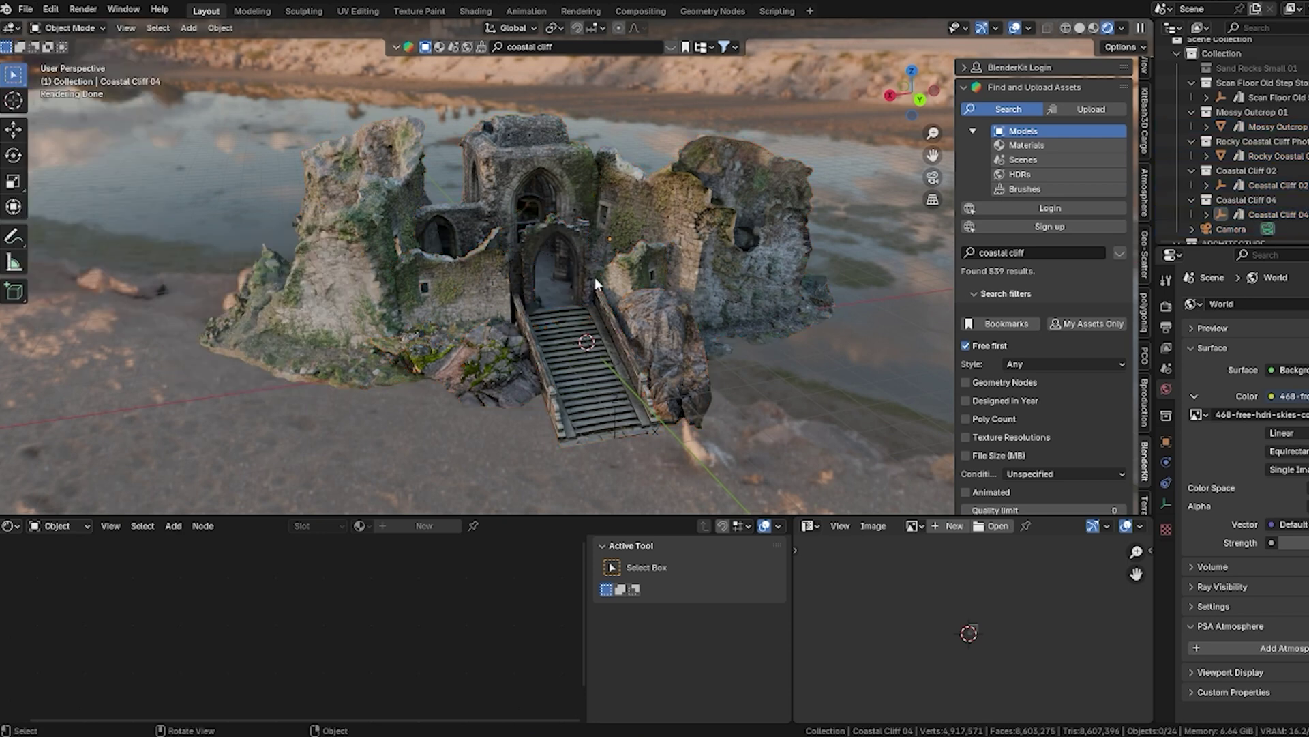
Step: Add a cube at the castle stairs and scale its mesh up by about 11.4 in edit mode
middle_click_drag(595, 277, 533, 285)
key("shift+a")
mouse_move(527, 284)
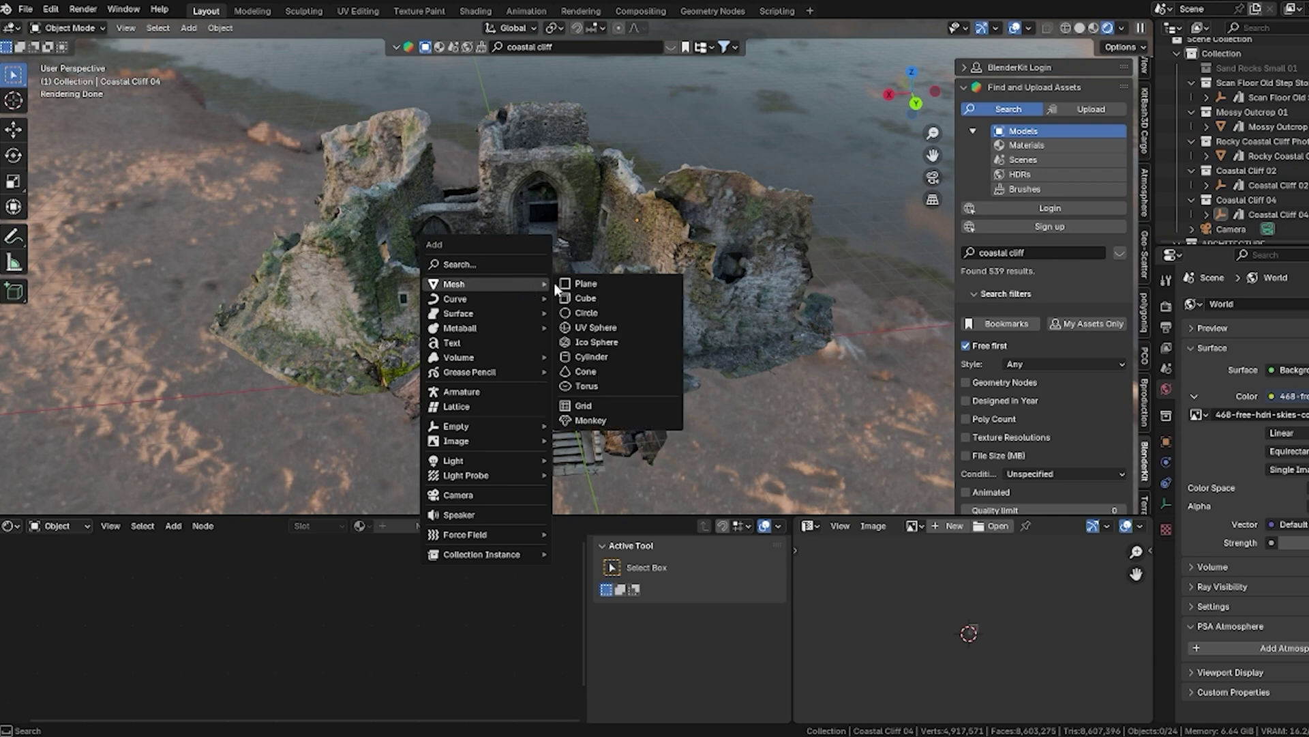
left_click(587, 299)
key("Tab")
key("s")
left_click(948, 278)
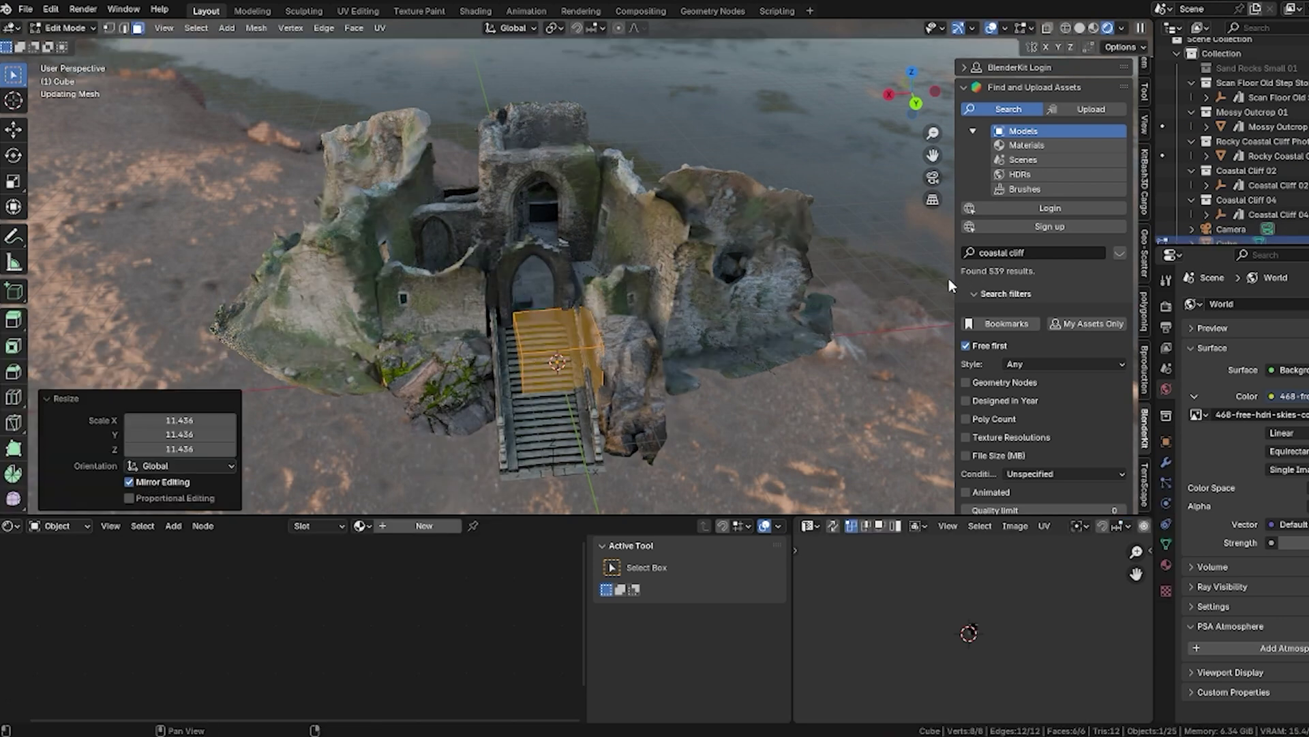
Step: Move the cube's mesh horizontally onto the rocks beside the stairs and return to object mode
key("g")
key("shift+z")
left_click(484, 405)
middle_click_drag(484, 405, 562, 339, "shift")
key("Tab")
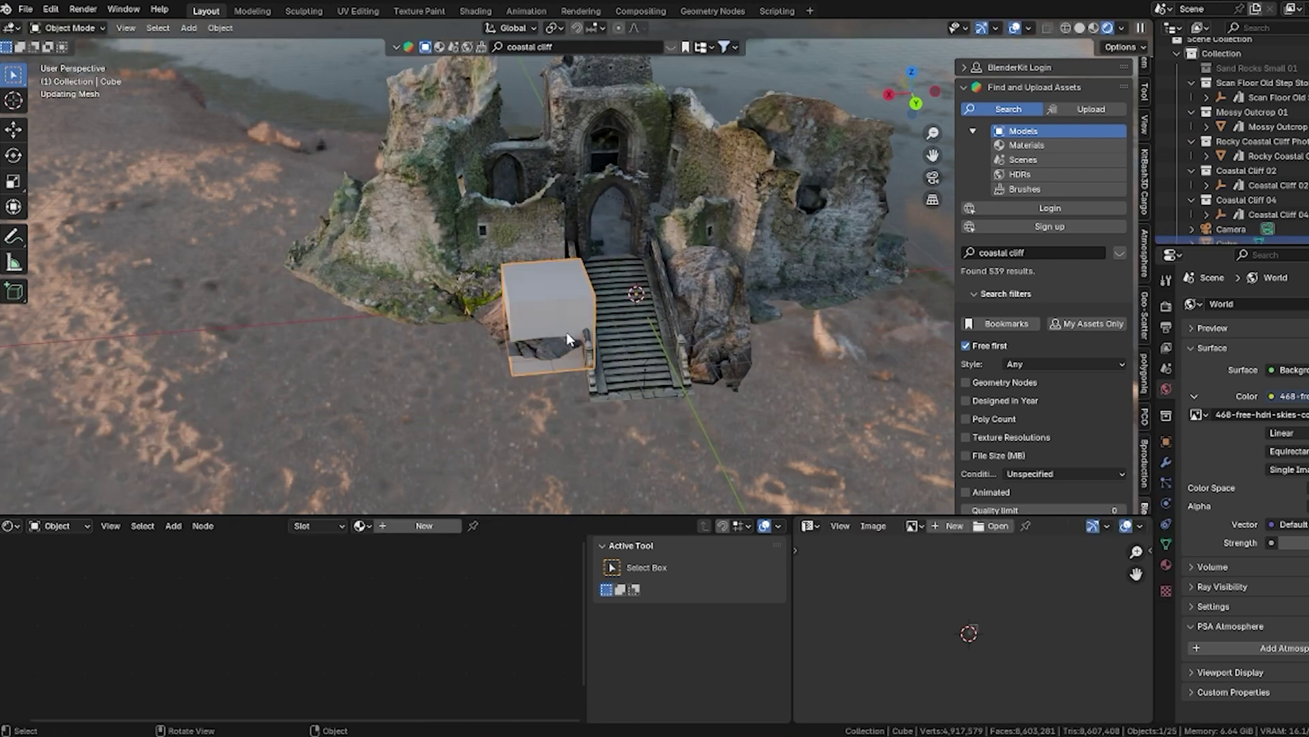
Step: Inset the cube's top face by about 8 m, extrude it upward about 6.6 m, and return to object mode
key("Tab")
scroll(569, 313, "up", 6)
left_click(527, 329)
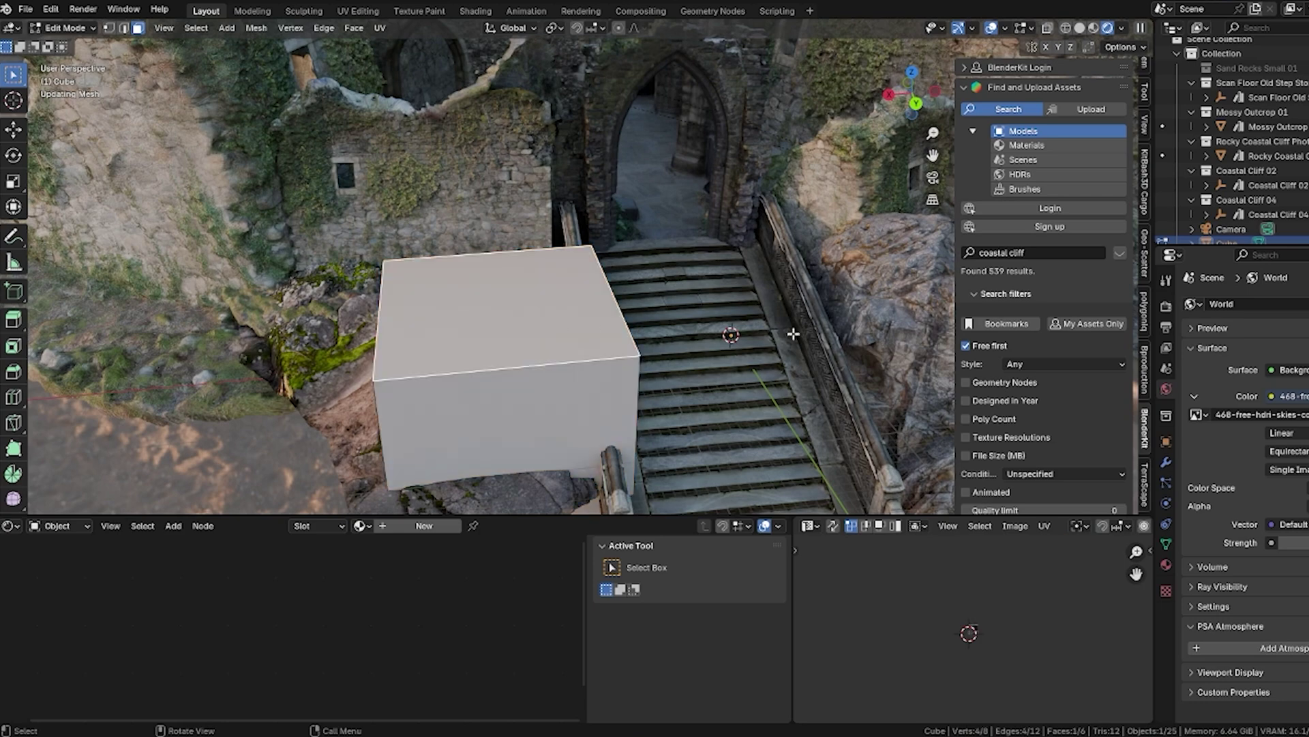
key("i")
left_click(719, 329)
key("e")
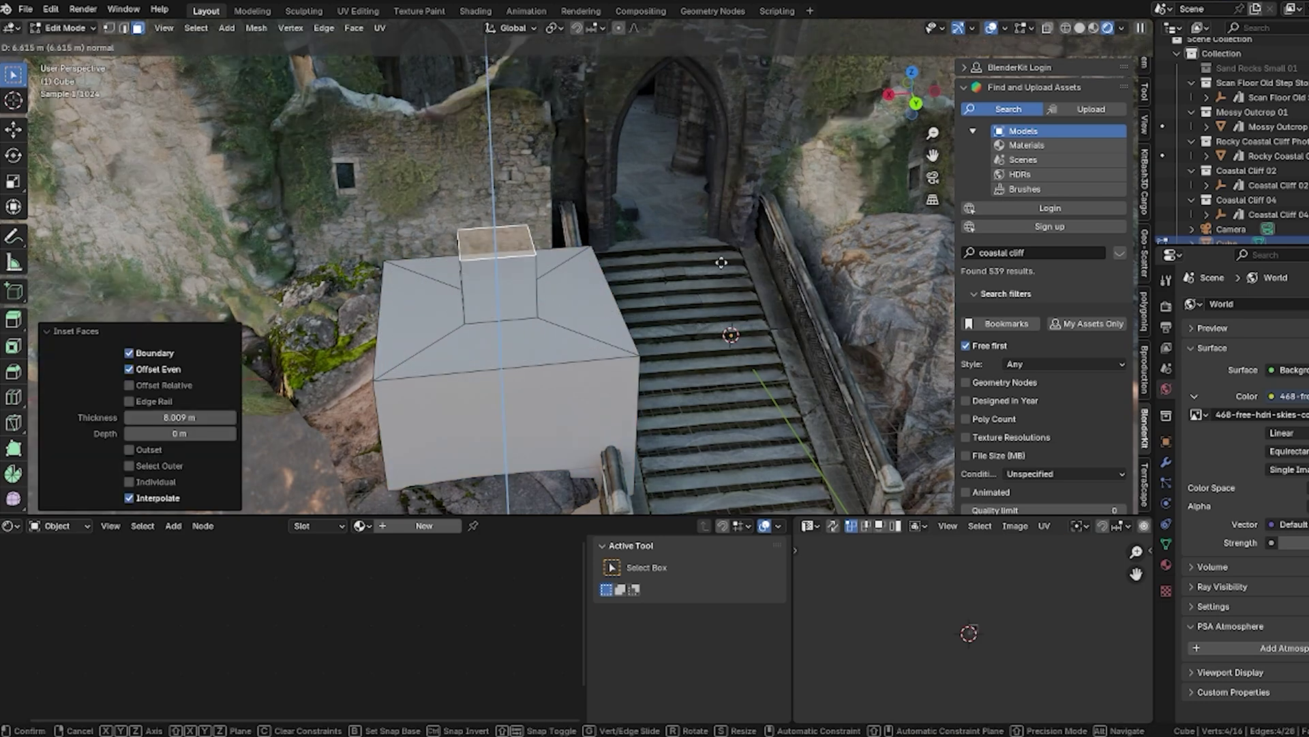
left_click(722, 263)
mouse_move(546, 277)
middle_mouse_down()
mouse_move(636, 262)
mouse_move(615, 279)
mouse_move(568, 275)
middle_mouse_up()
key("Tab")
scroll(696, 276, "down", 8)
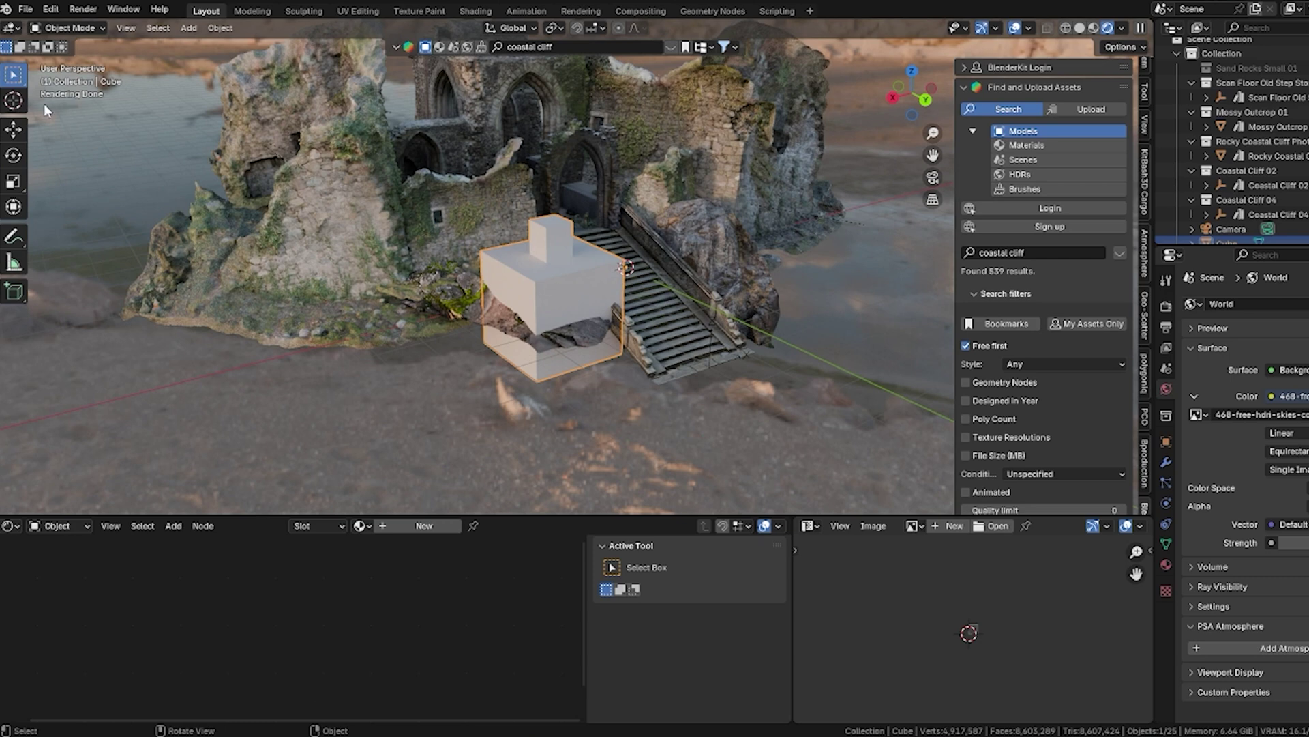
Step: Export the selected cube in Universal Scene Description format as defaultcubetest.usdc, with lights excluded
left_click(25, 9)
mouse_move(94, 231)
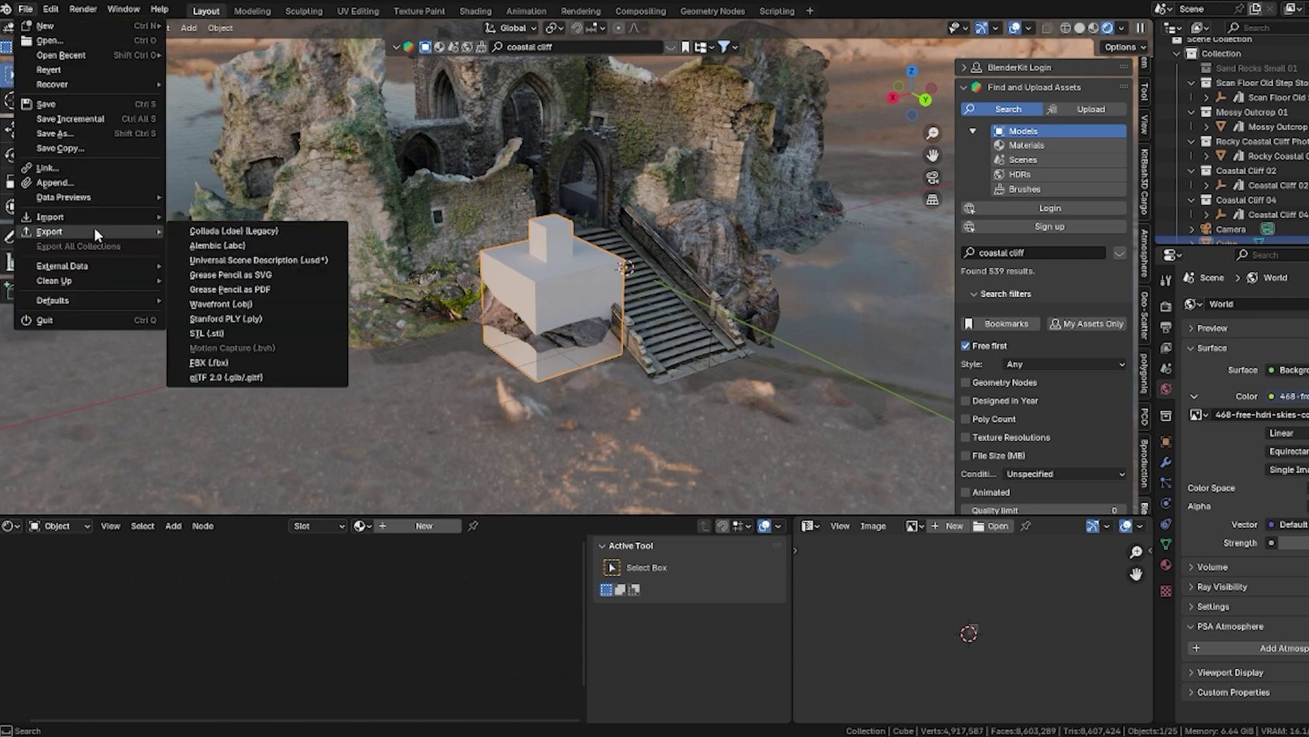
left_click(249, 260)
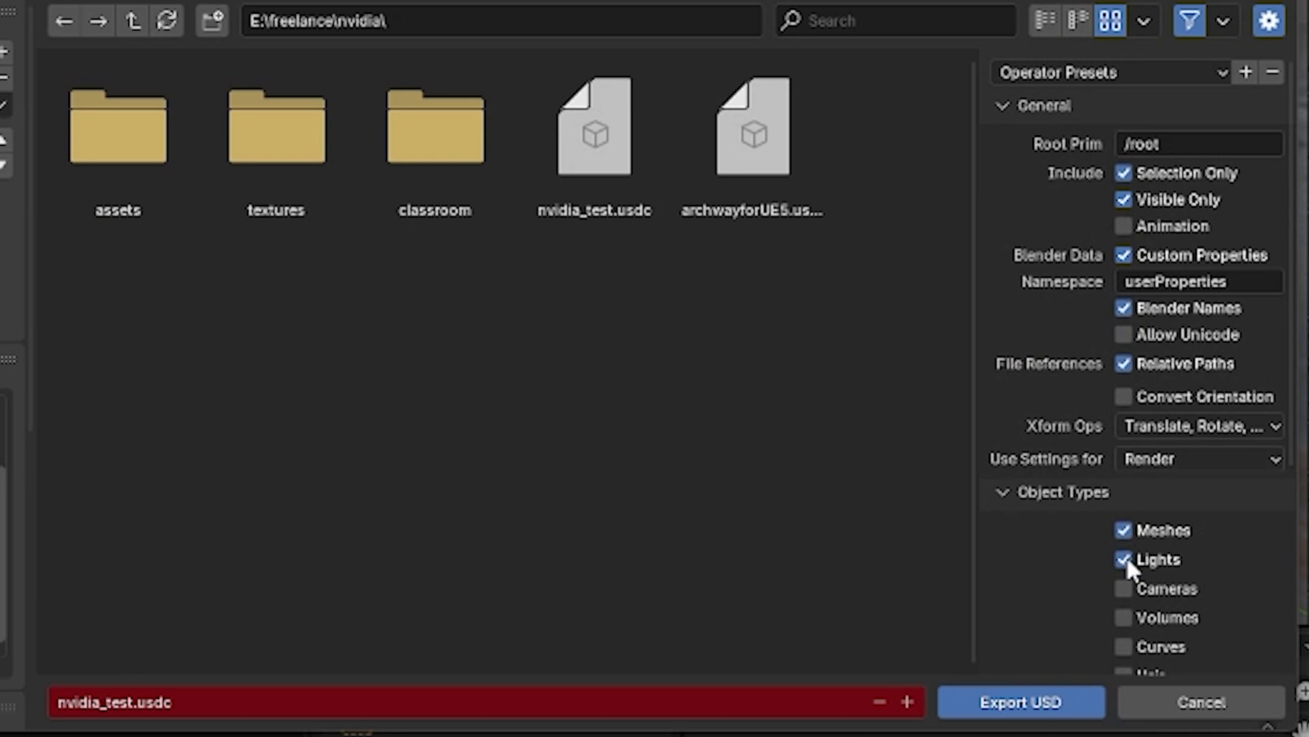
left_click(289, 694)
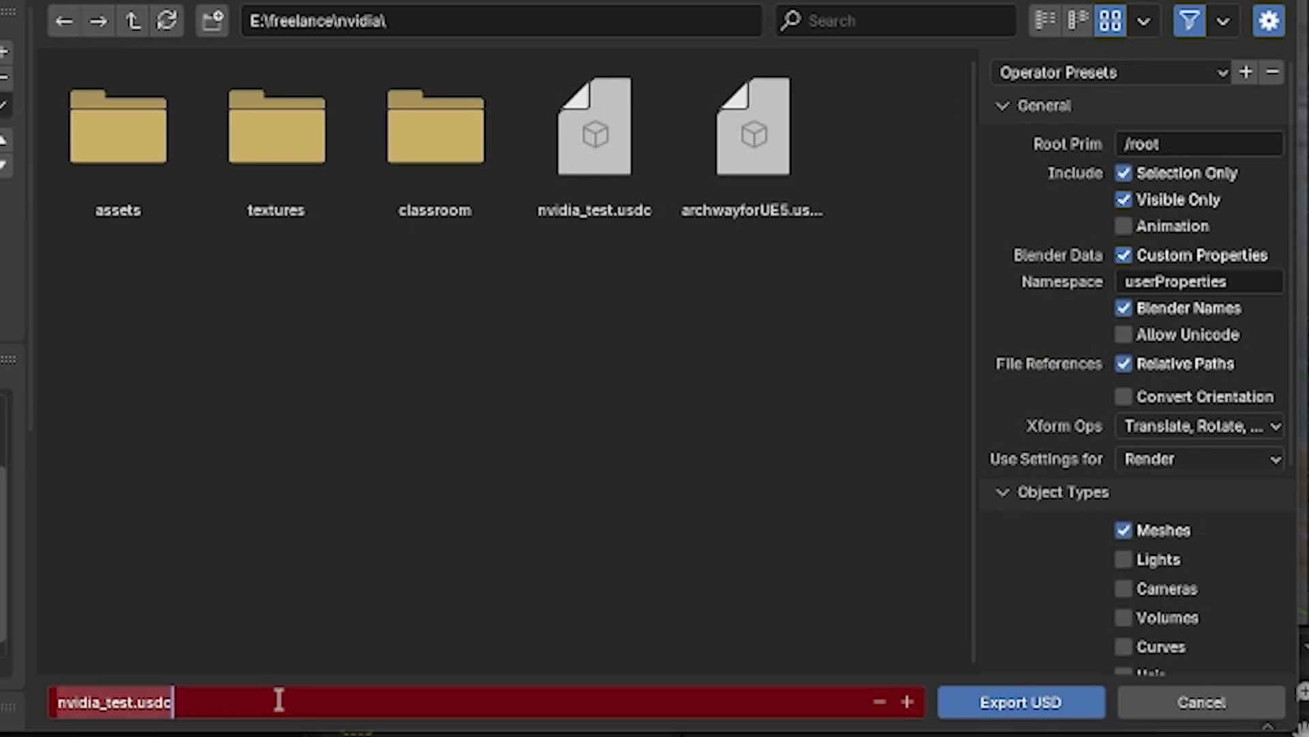
type("defaultcub")
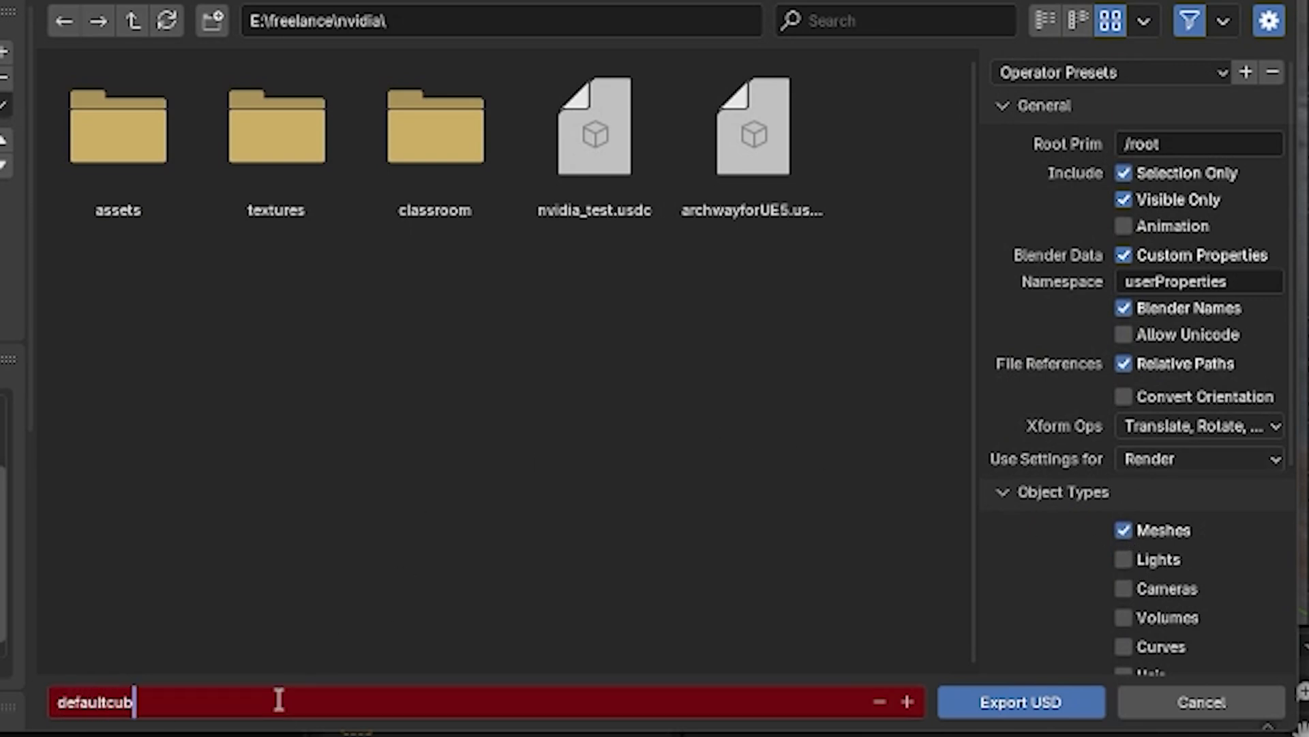
type("etest")
key("Return")
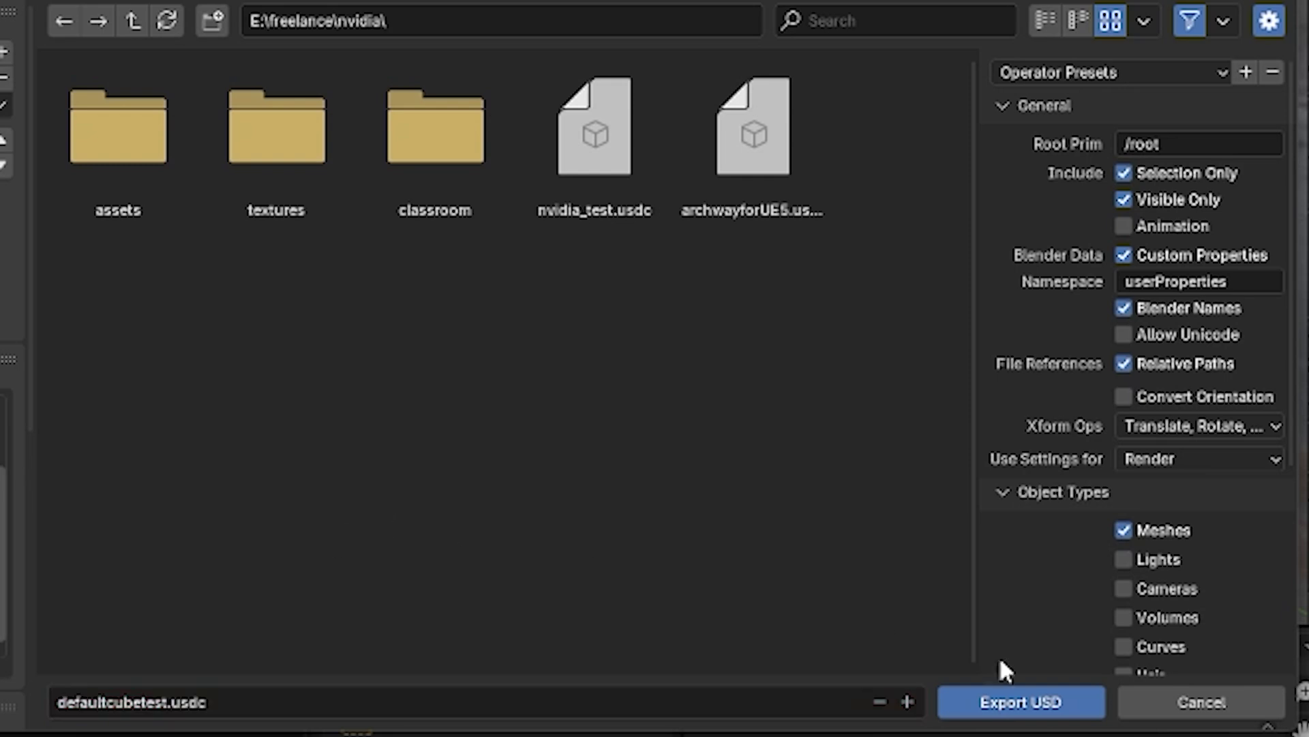
left_click(1042, 708)
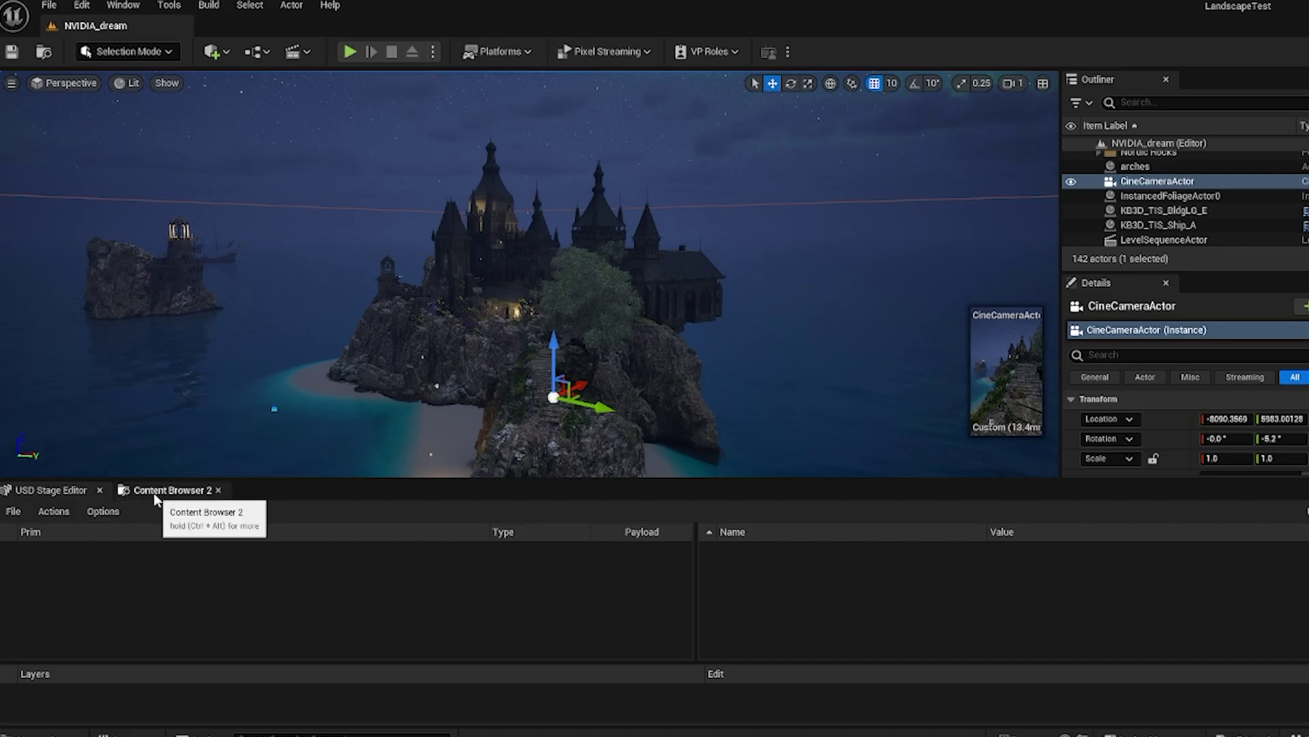
Step: Switch to Unreal Editor, look at the Content Browser and USD Stage Editor, and check the USD Importer plugin by searching the plugins for "usd"
left_click(153, 491)
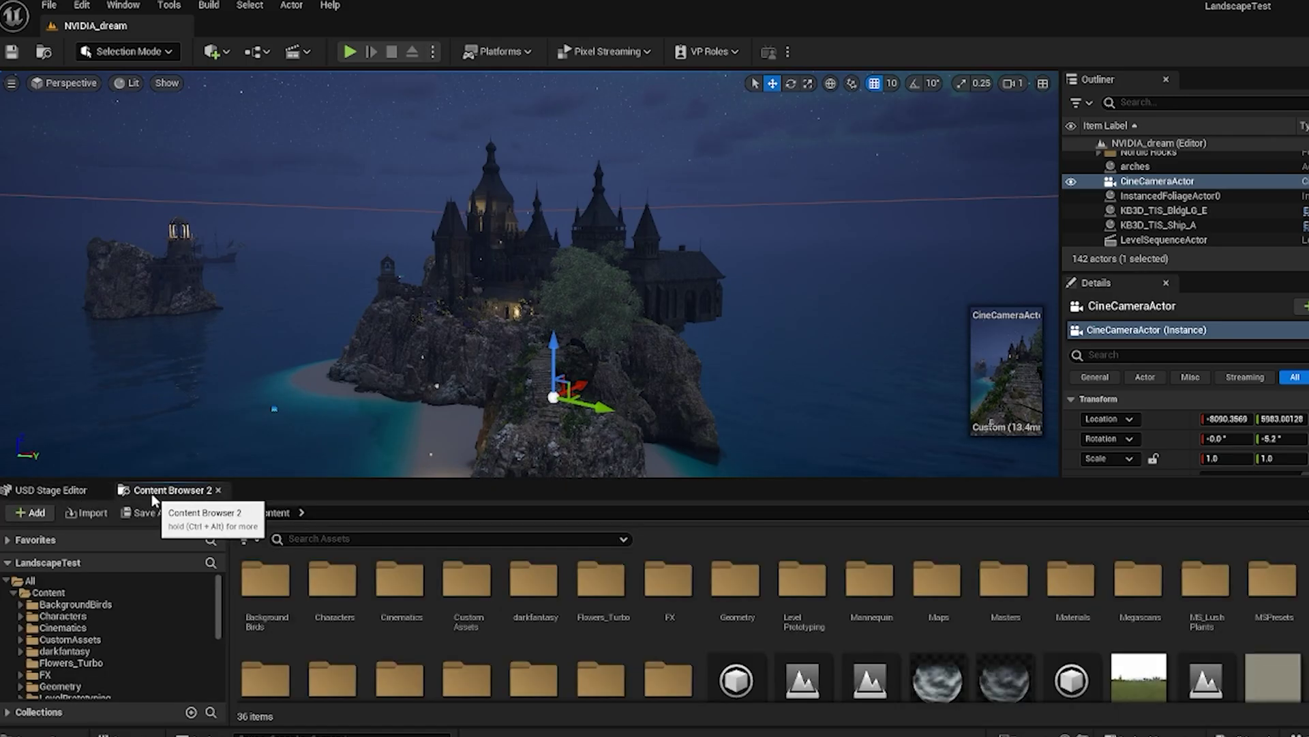
left_click(57, 495)
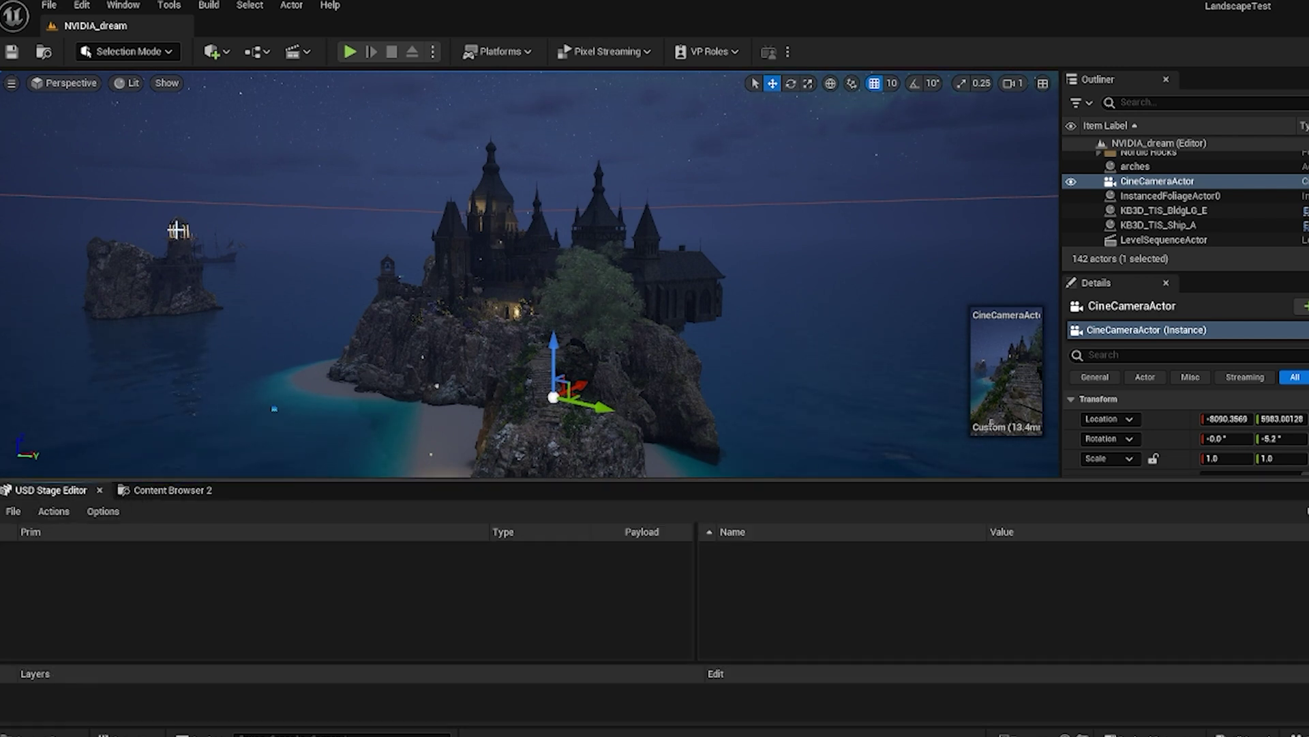
left_click(58, 5)
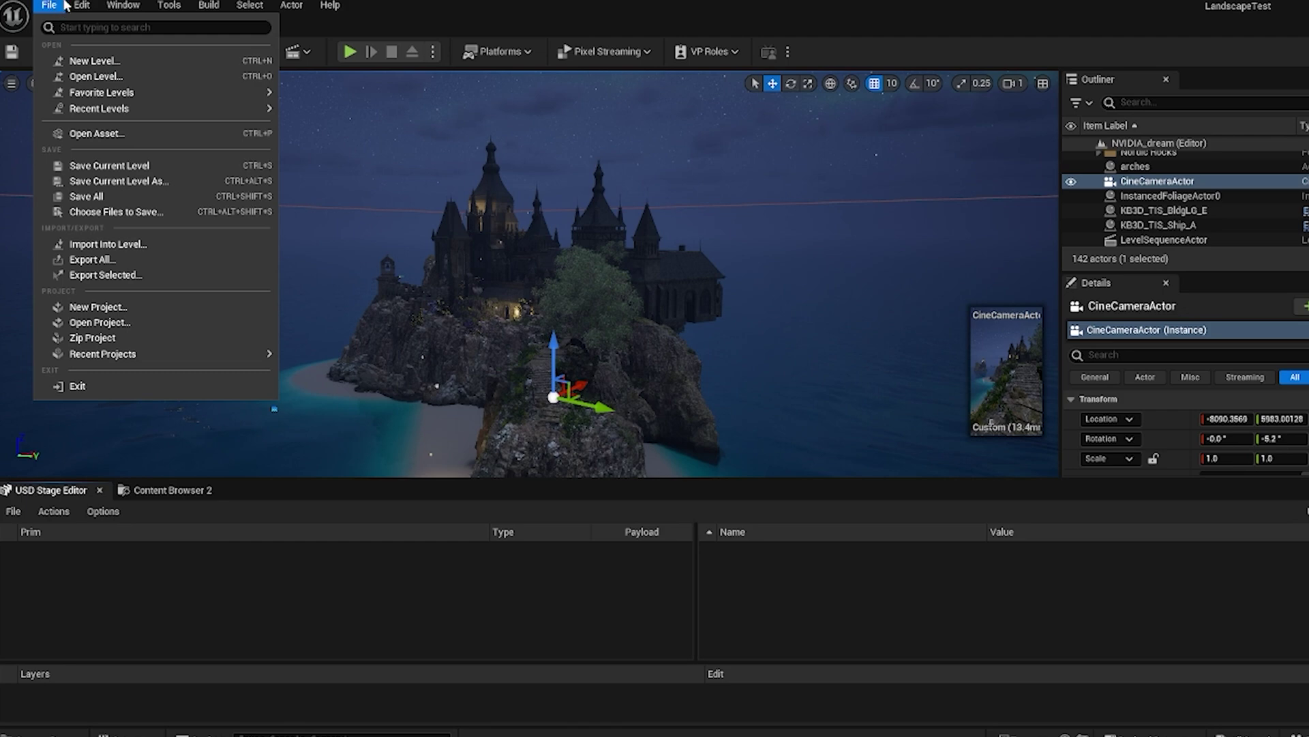
mouse_move(83, 5)
left_click(129, 249)
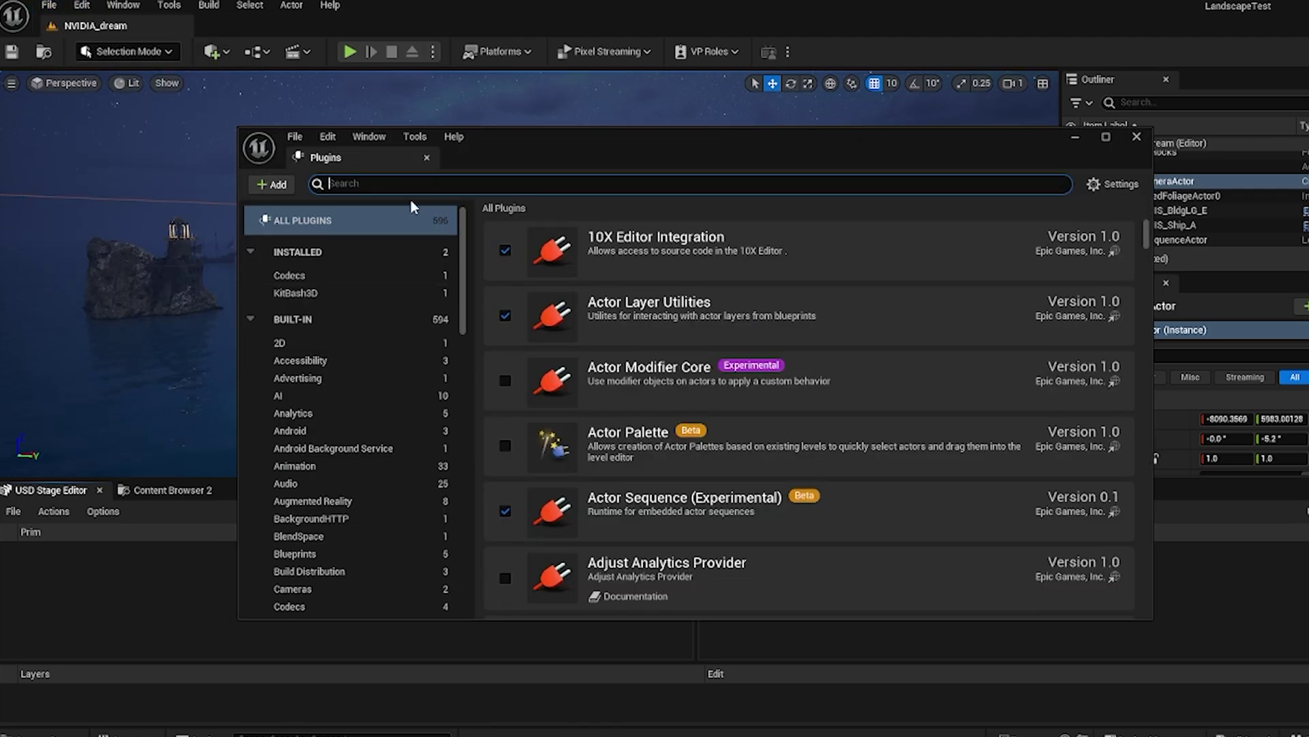
type("usd")
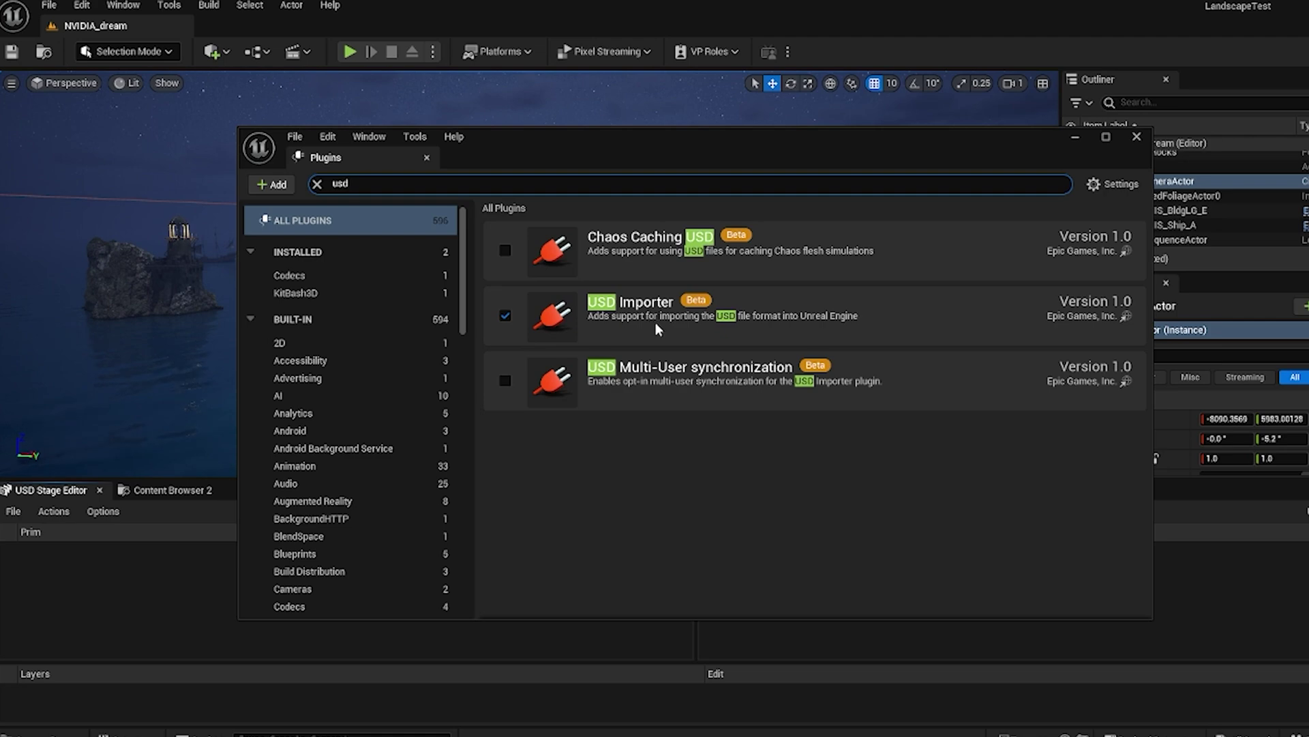
left_click(1137, 136)
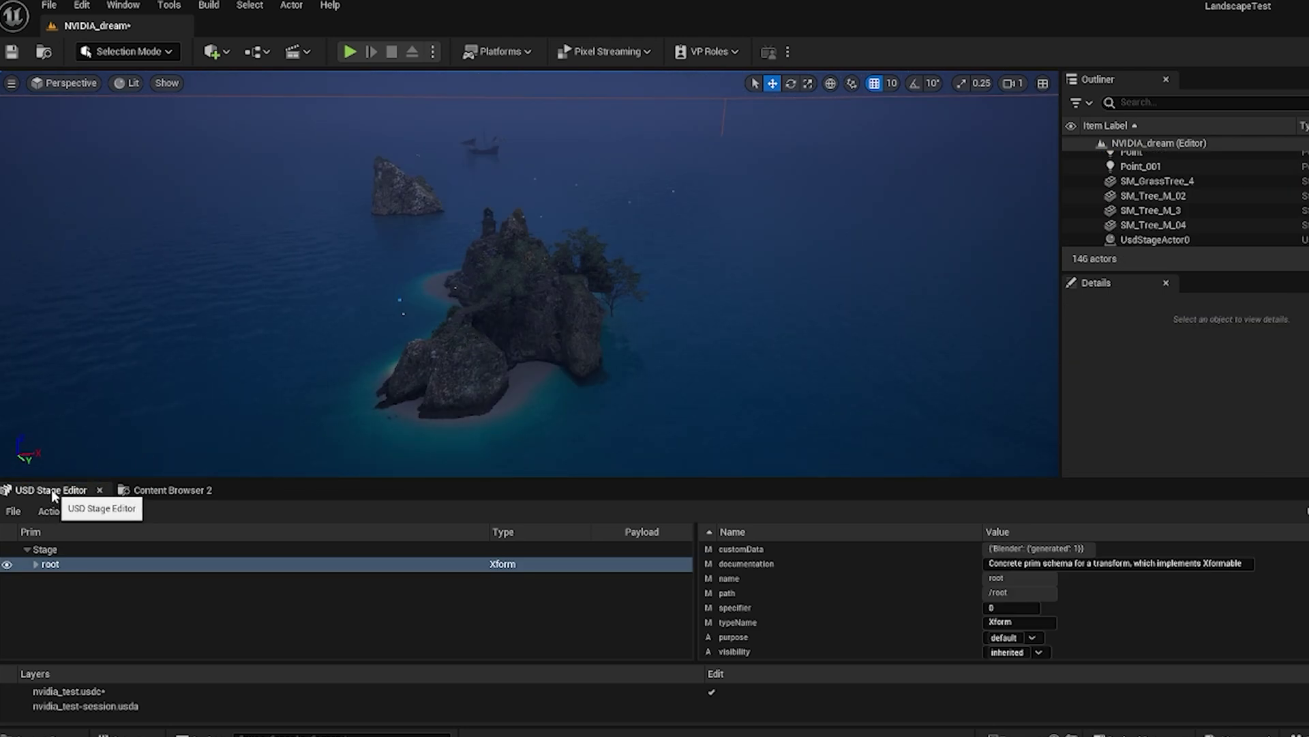
Step: Locate the USD Stage Editor in the list of available editor windows and dismiss the list
left_click(133, 7)
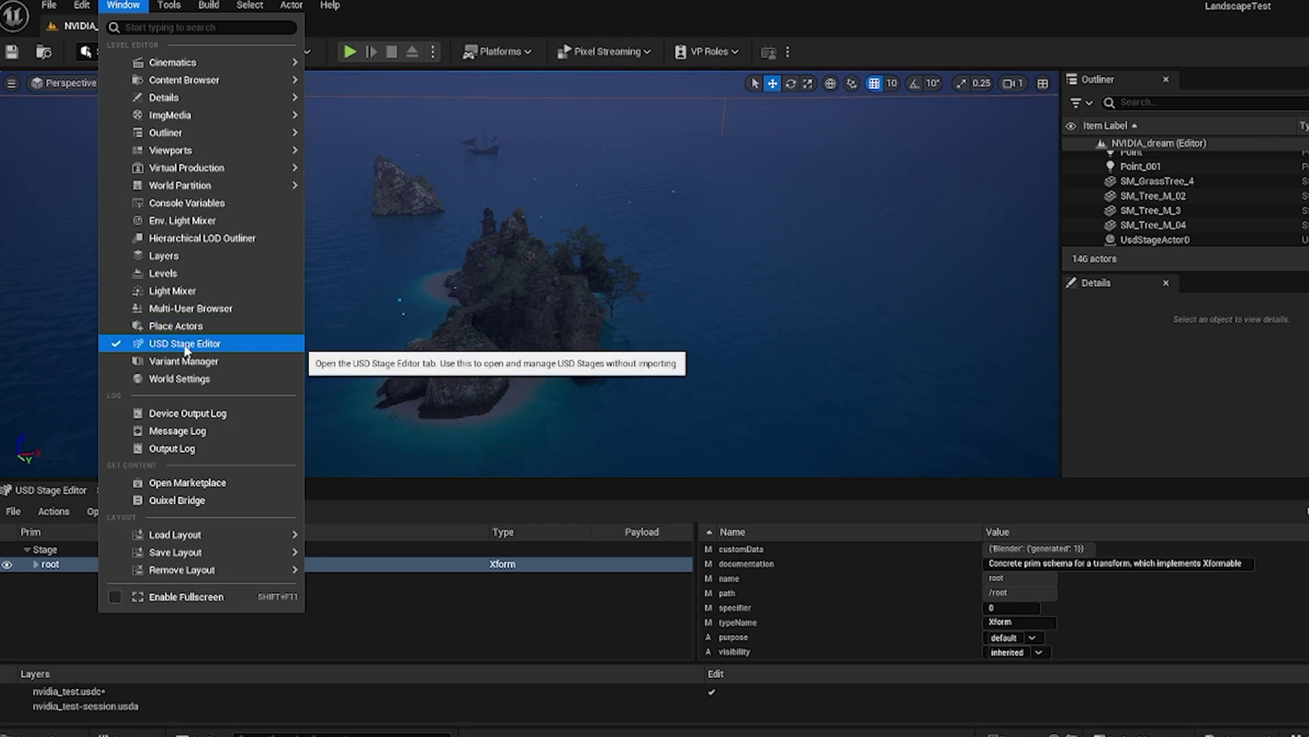
left_click(557, 649)
left_click(341, 613)
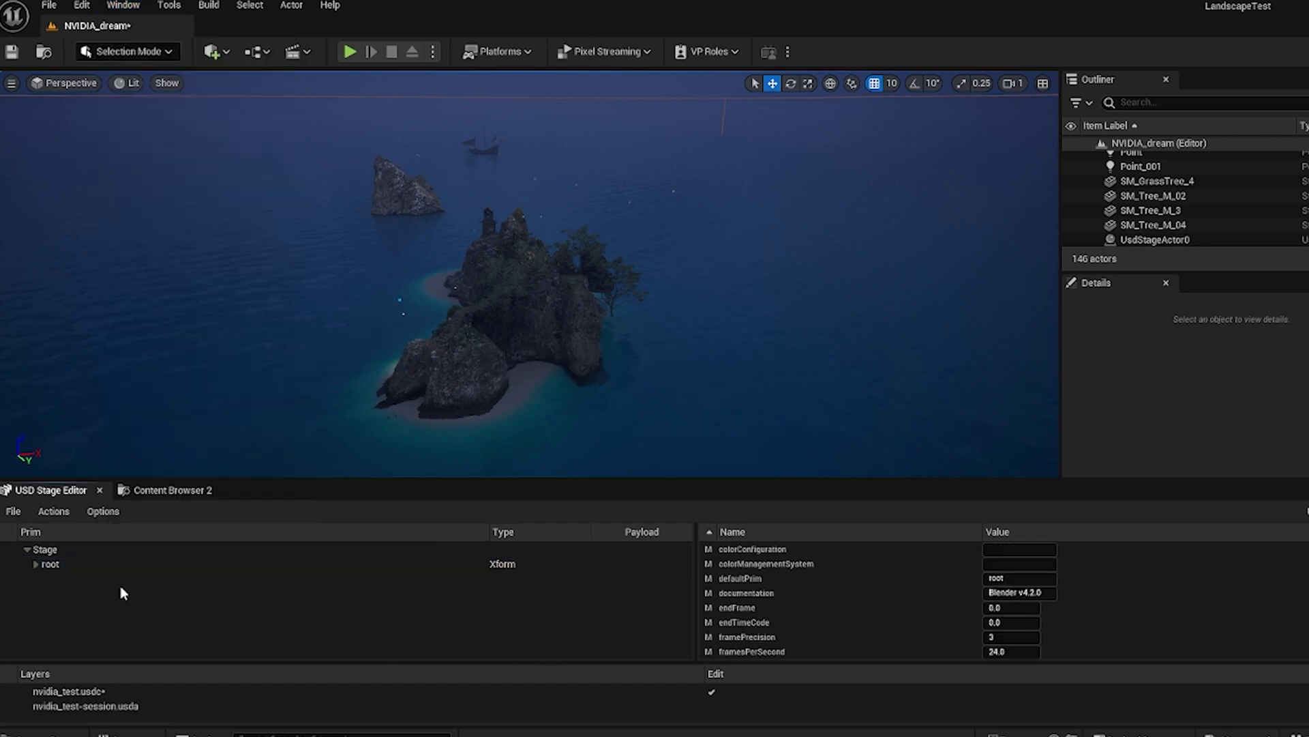
Step: Open defaultcubetest.usdc in the USD Stage Editor, saving the changed nvidia_test.usdc layer to disk
left_click(14, 510)
left_click(30, 566)
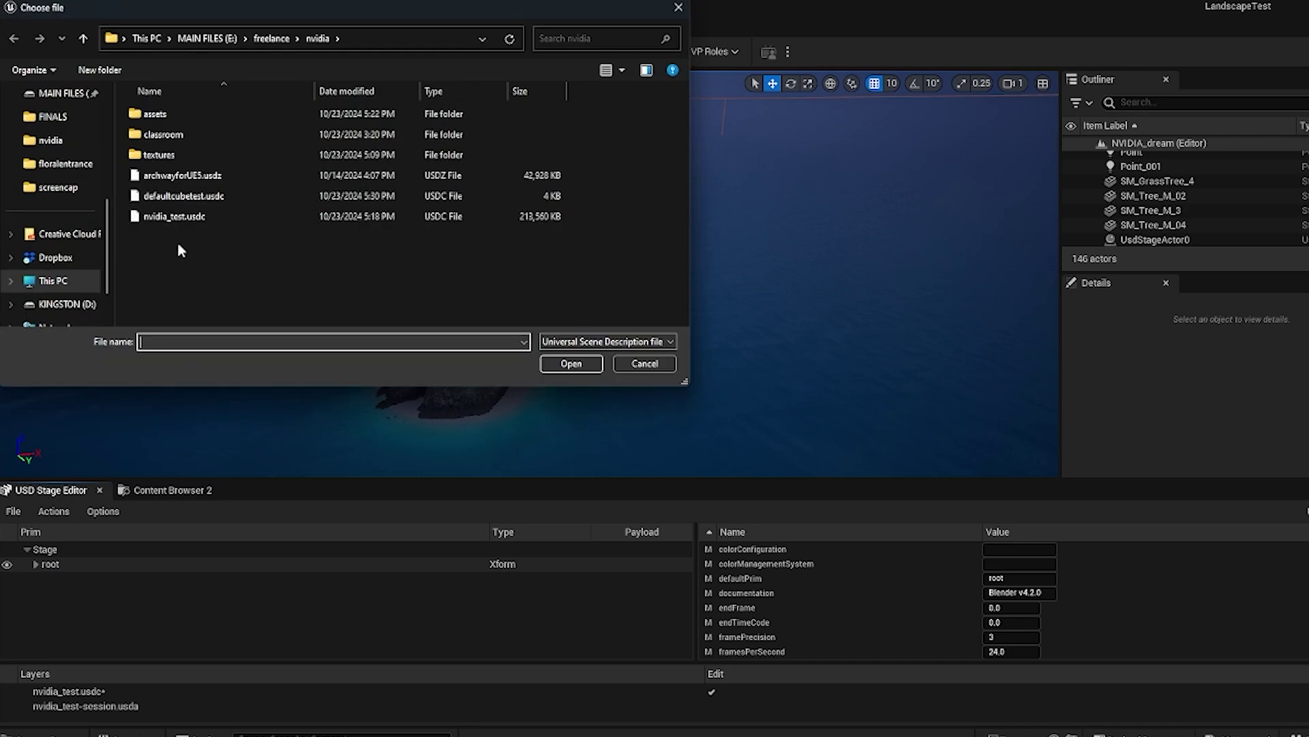
left_click(183, 196)
left_click(570, 364)
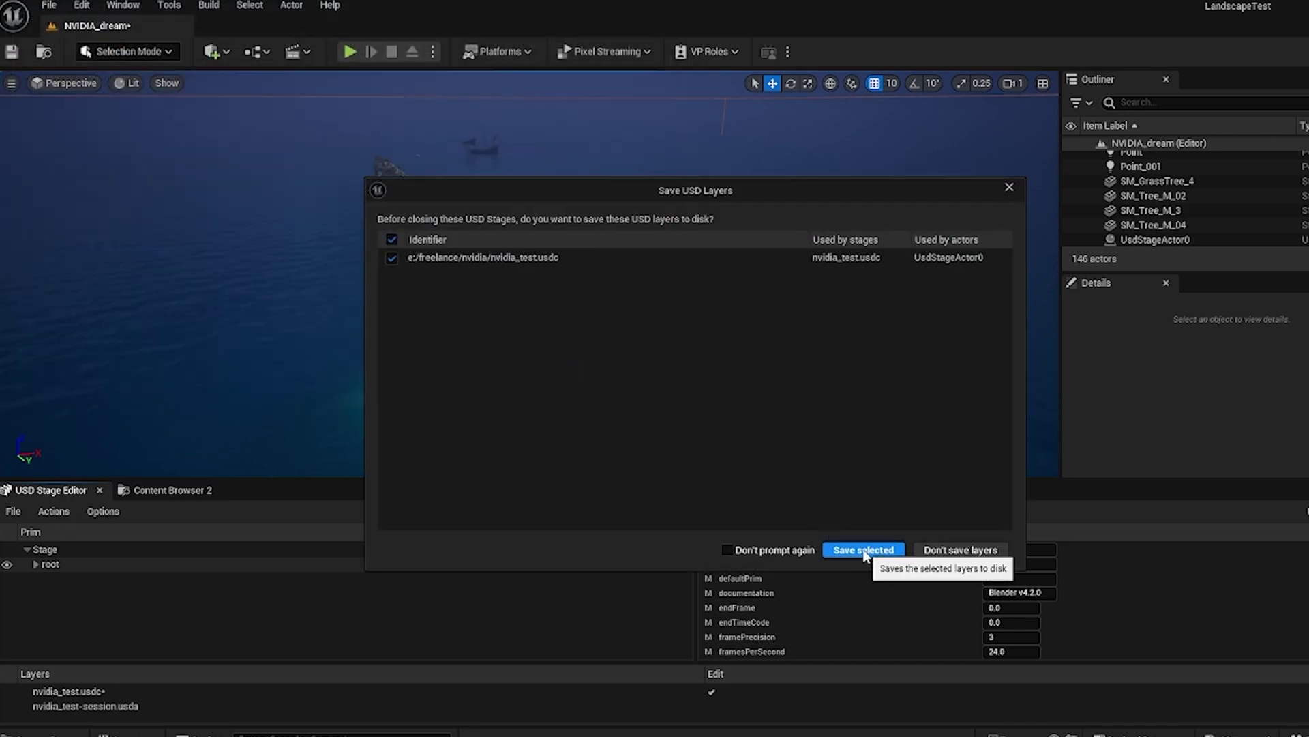
left_click(862, 549)
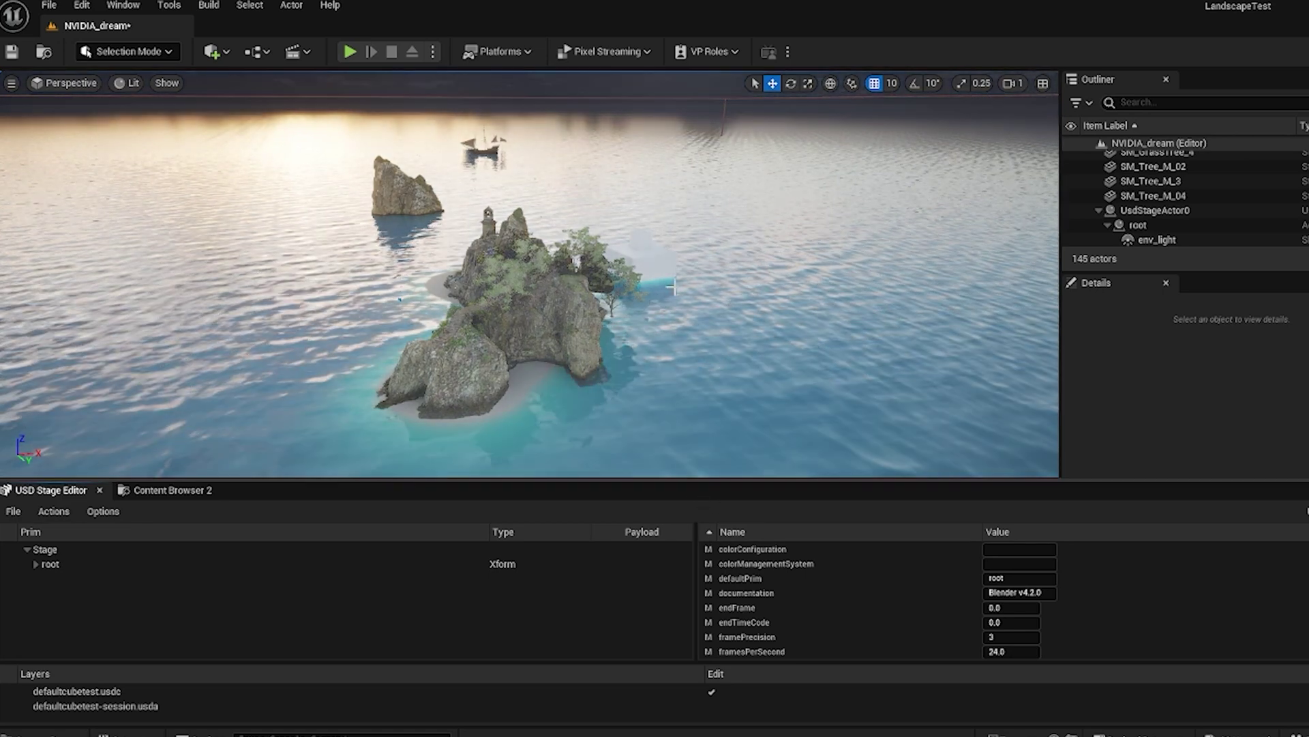
Step: Select the imported cube's root in the viewport, try moving it, and undo the change
left_click(641, 264)
left_click_drag(639, 281, 637, 345)
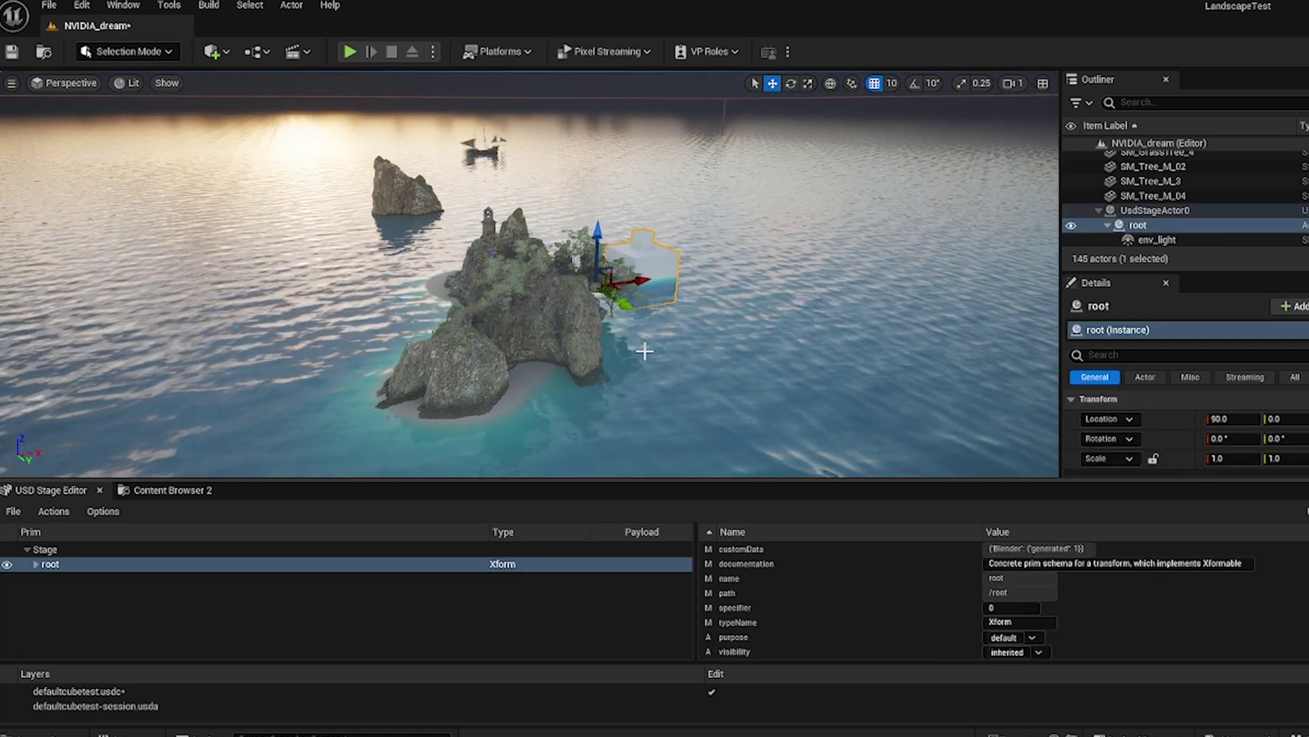
key("ctrl+z")
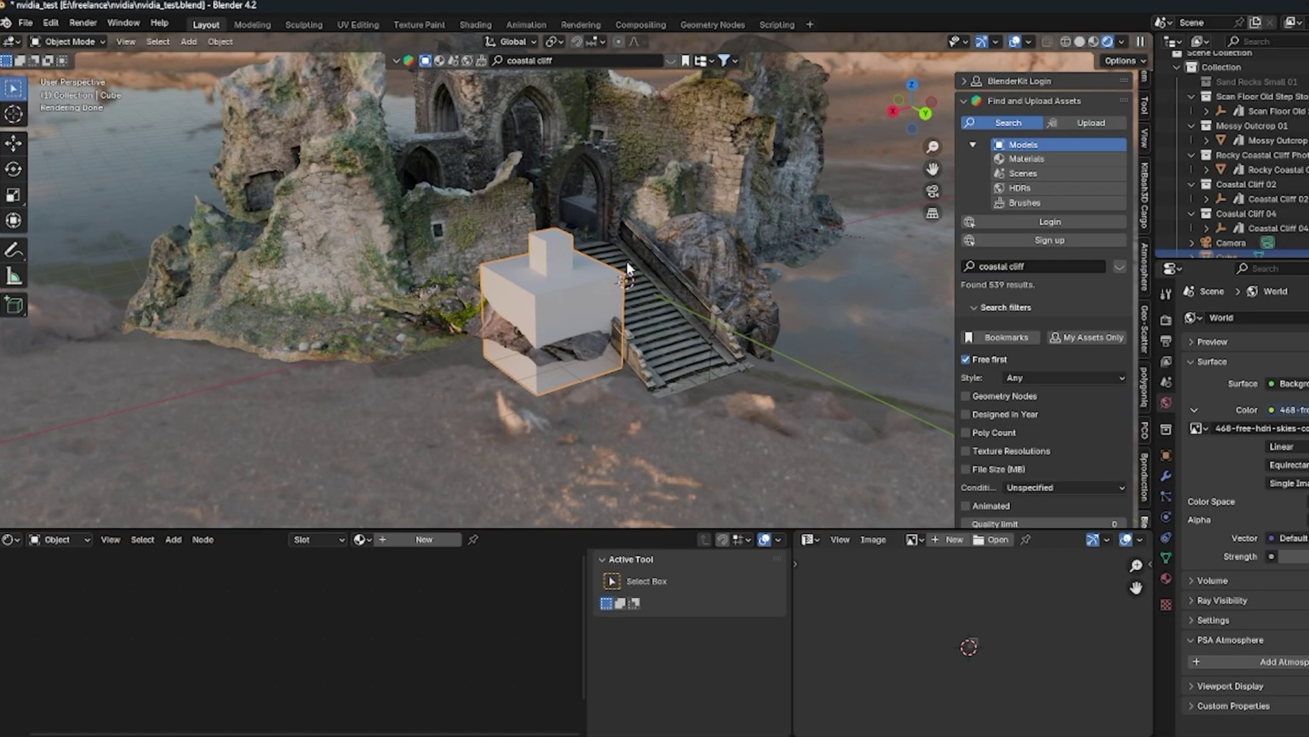
Step: Switch to Blender and bevel the edges of the cube's raised top face by about 2.4 m with 7 segments
key("KP_Decimal")
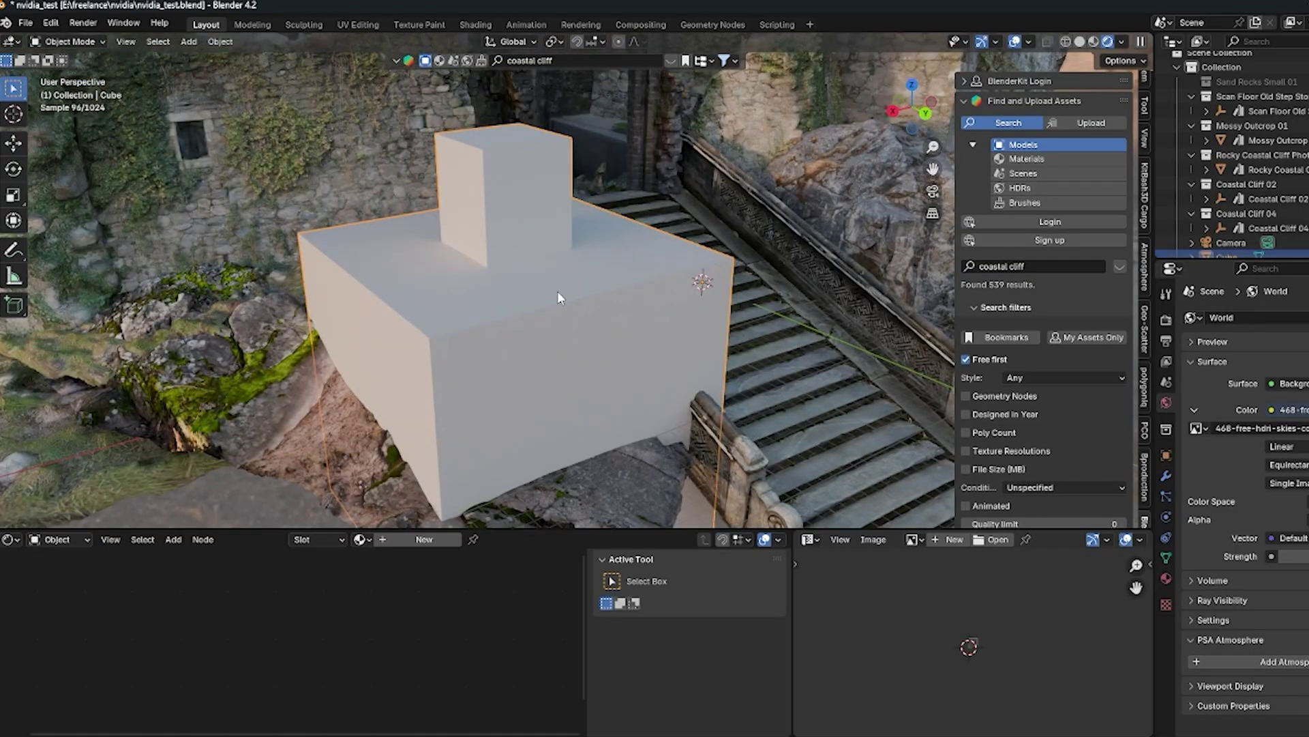
key("Tab")
scroll(547, 297, "down", 3)
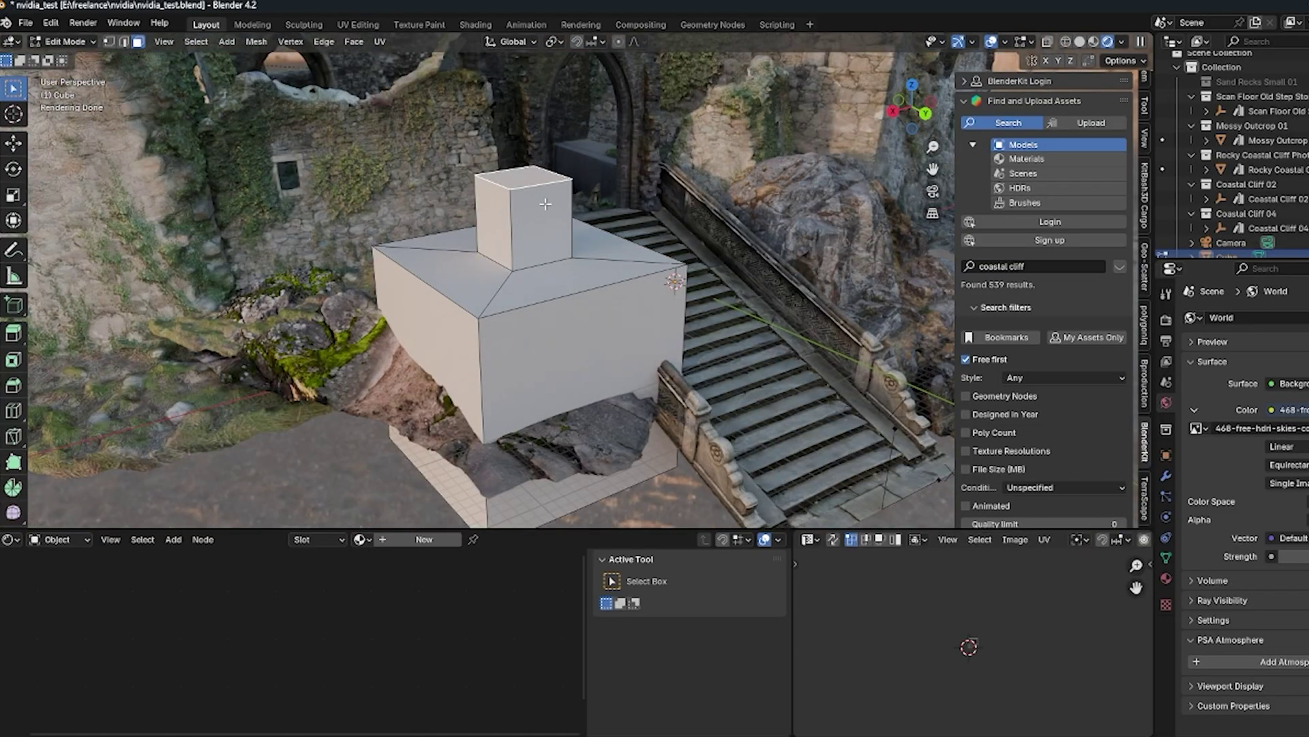
key("ctrl+b")
scroll(622, 213, "up", 6)
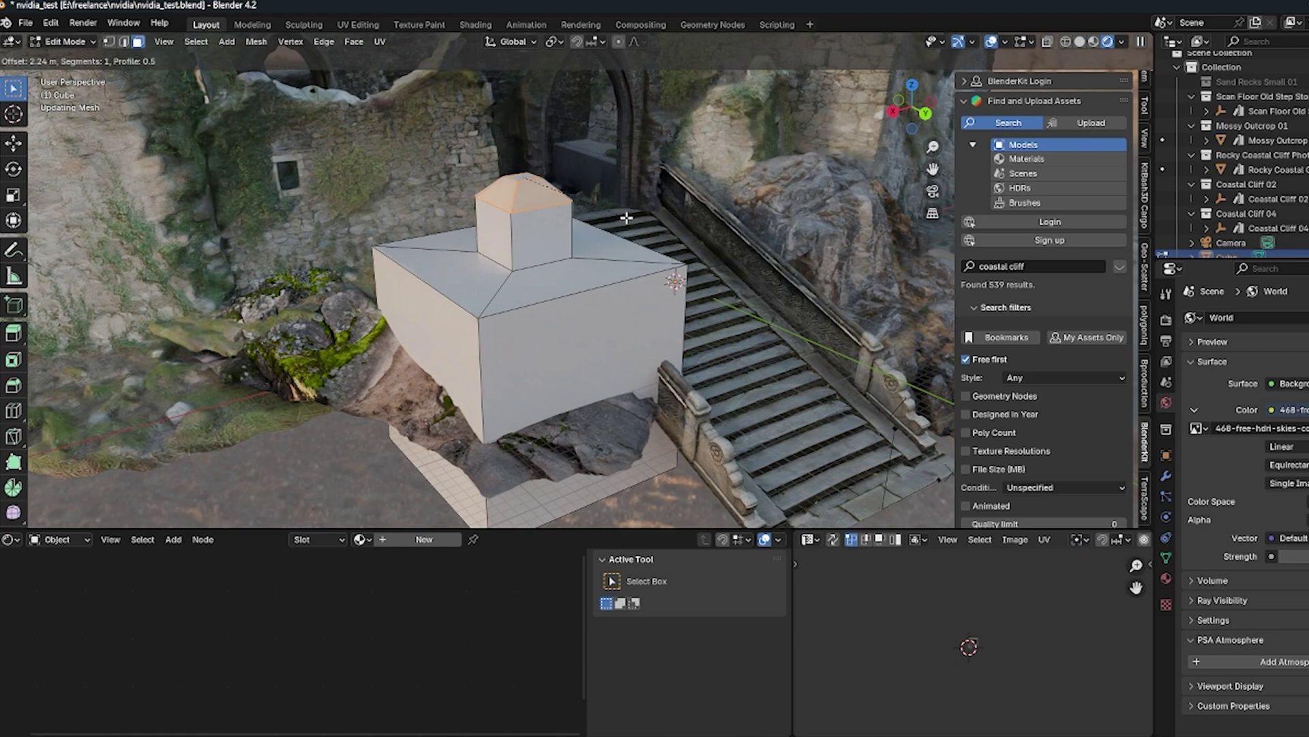
left_click(627, 220)
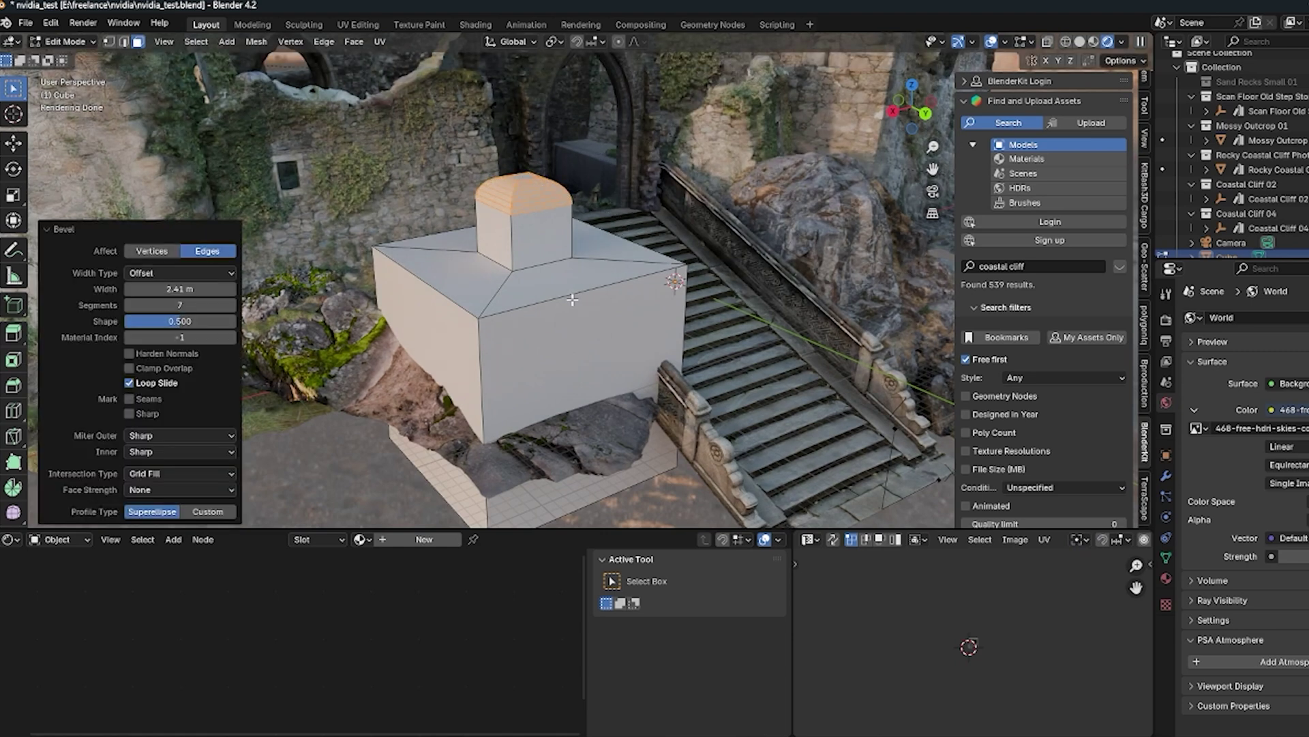
Step: Bevel the upper edge loop of the cube's main body by about 1.1 m with 7 segments, and return to Object Mode
key("1")
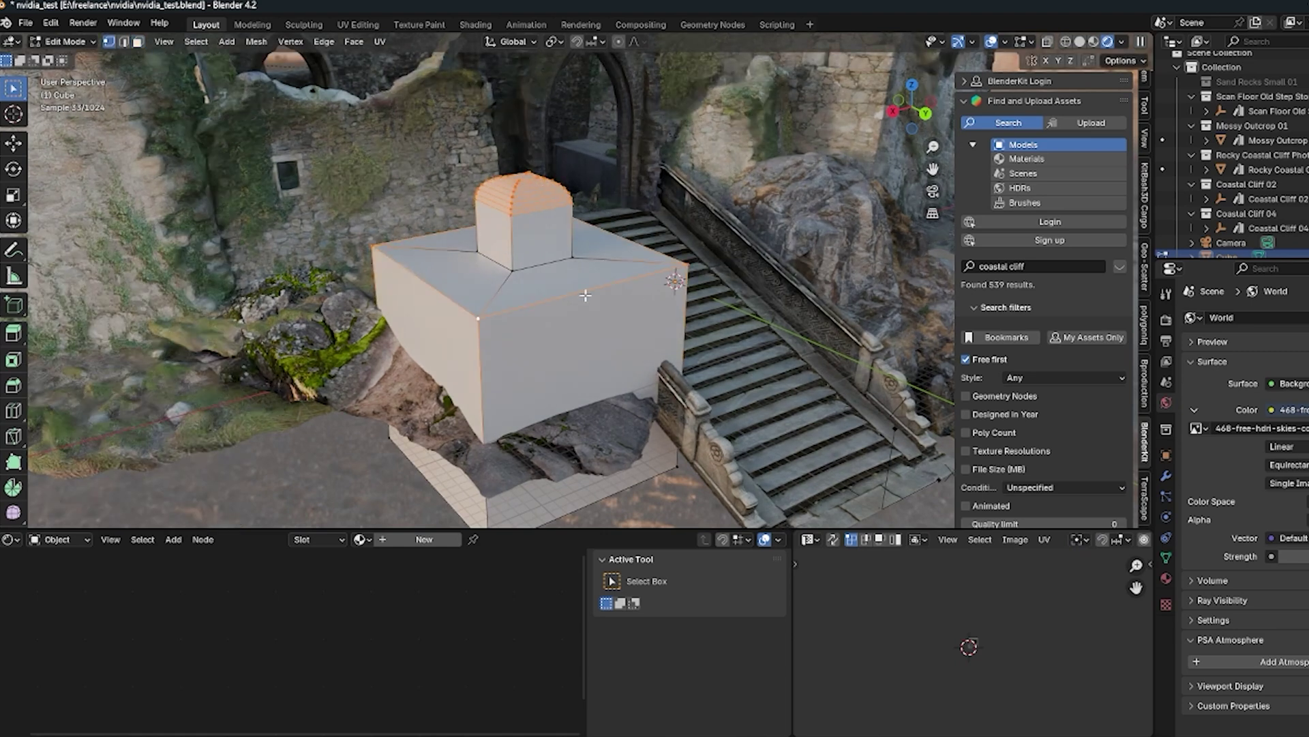
left_click(590, 296)
left_click(309, 519)
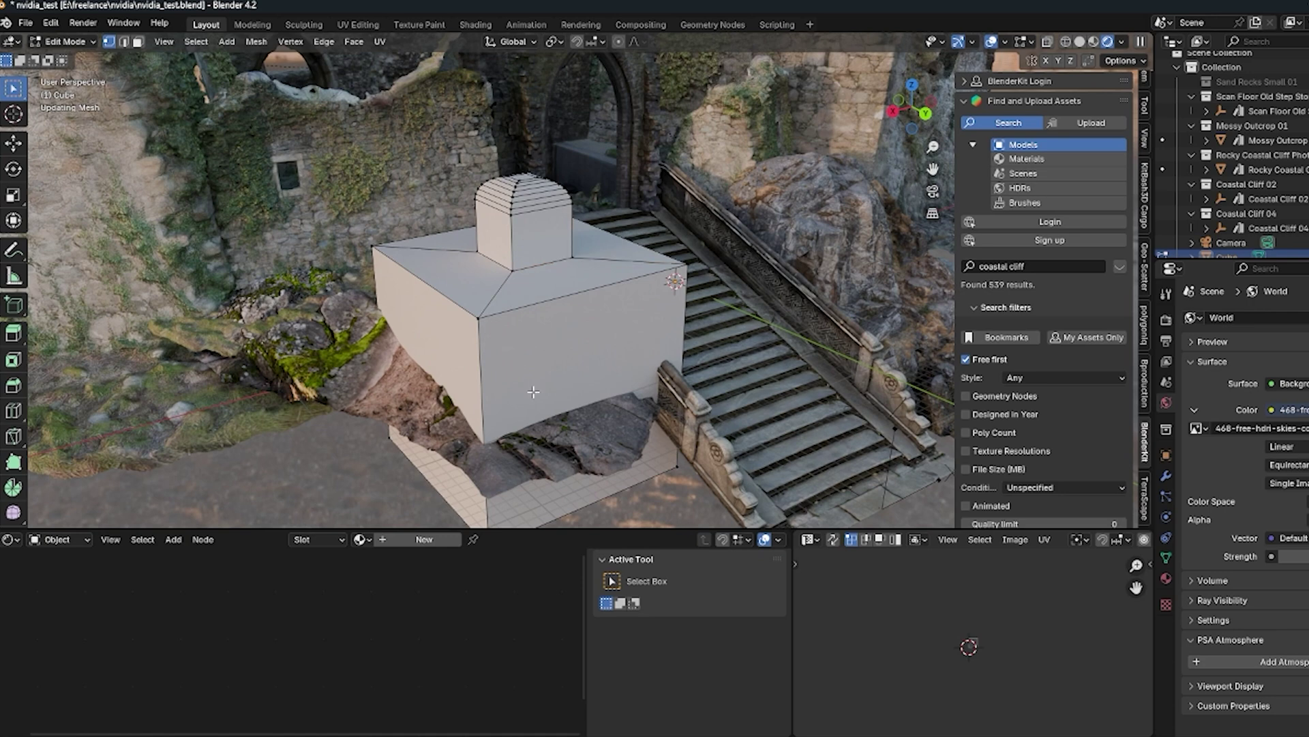
left_click(552, 298, "alt")
key("ctrl+b")
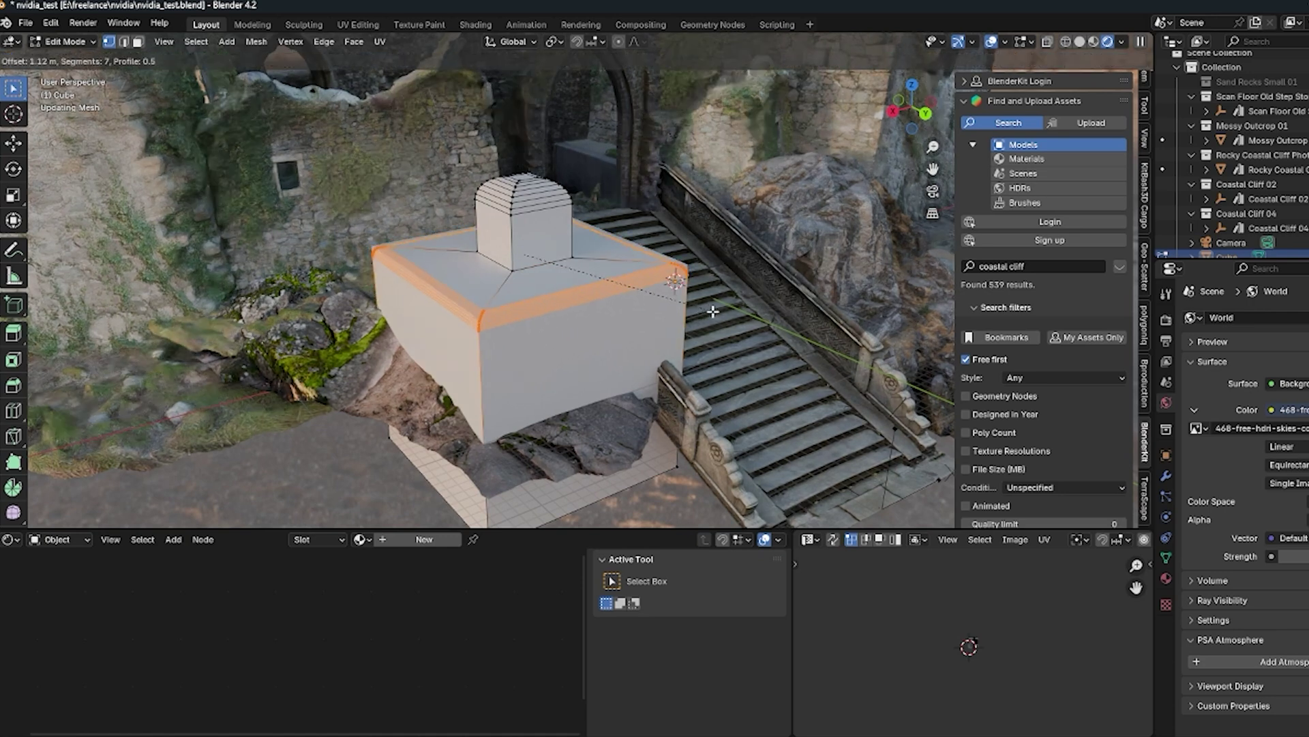
left_click(718, 317)
key("Tab")
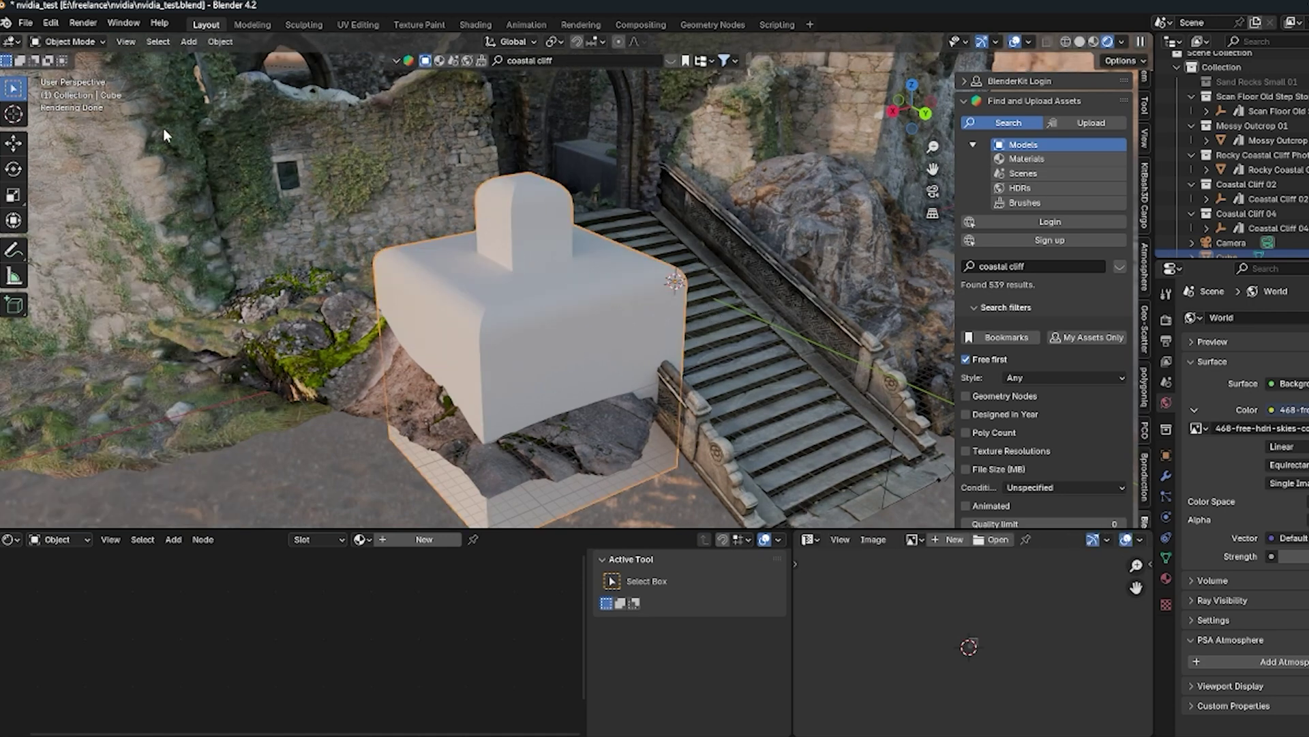
Step: Export only the selected cube as Universal Scene Description, overwriting defaultcubetest.usdc in the nvidia folder
left_click(27, 23)
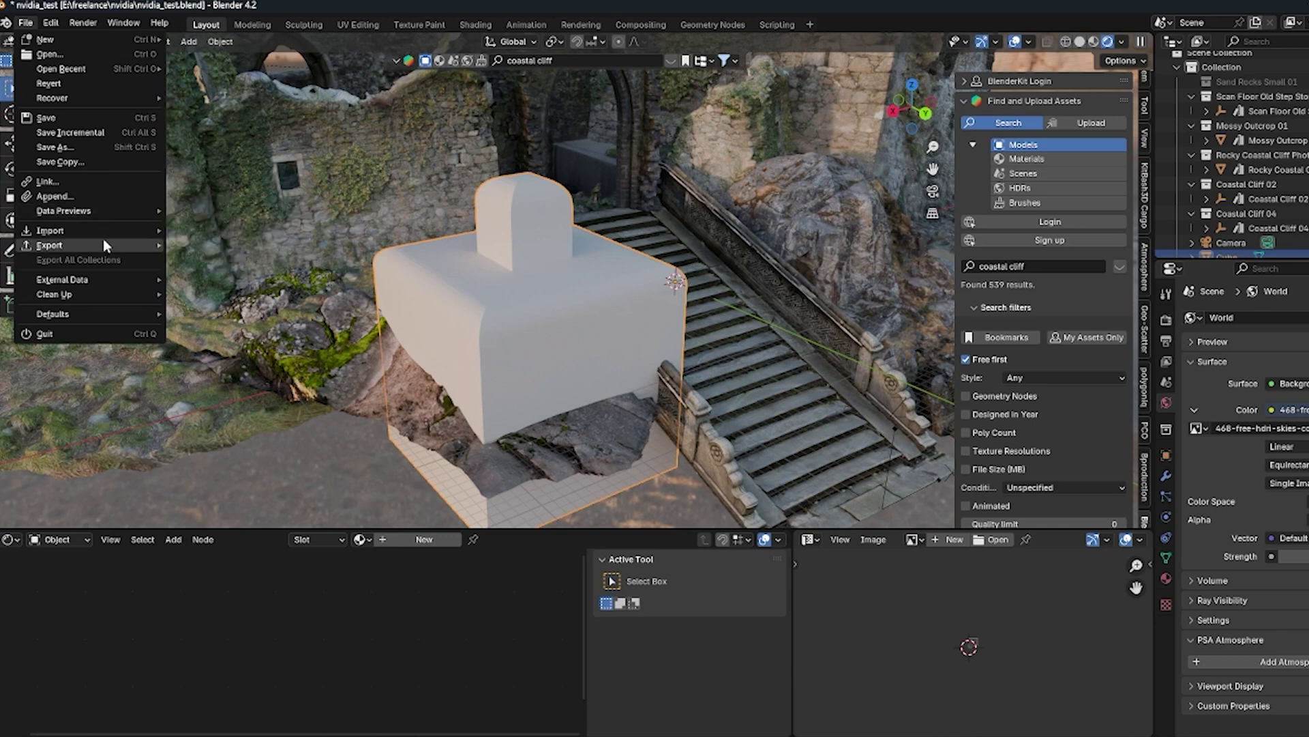
mouse_move(104, 244)
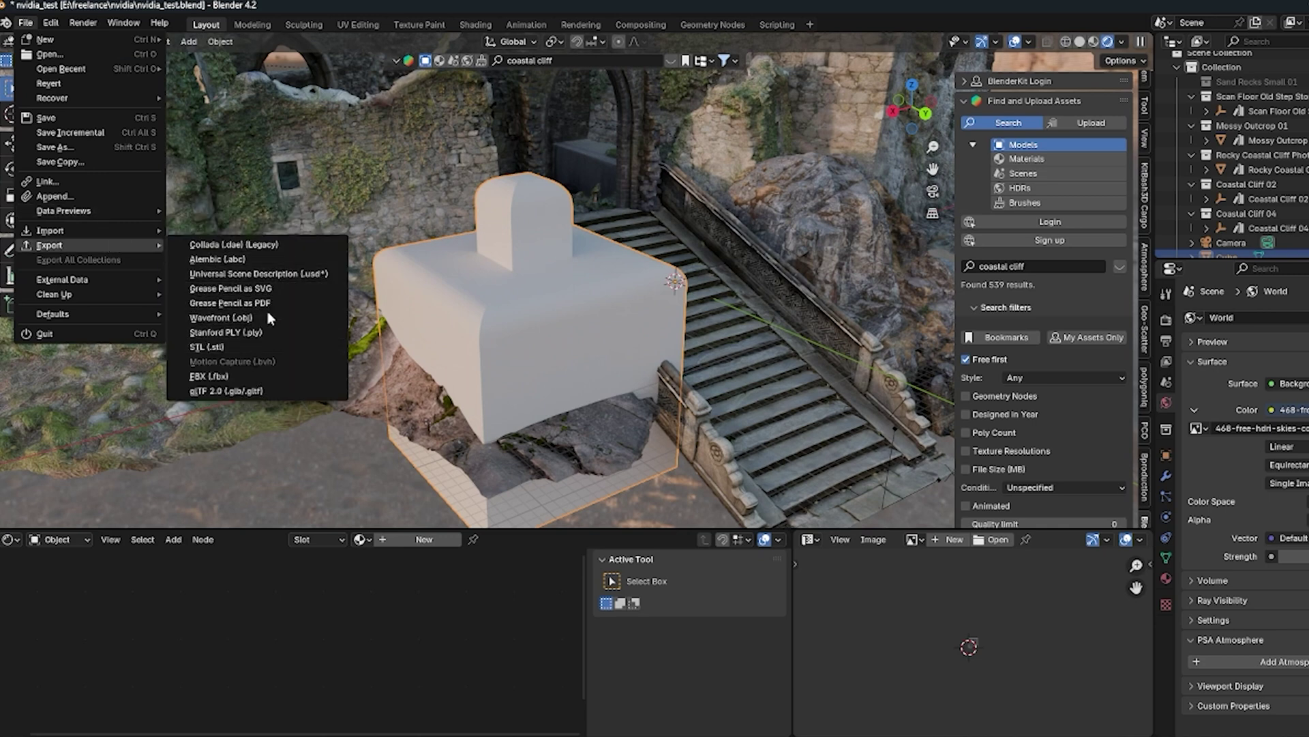
left_click(314, 276)
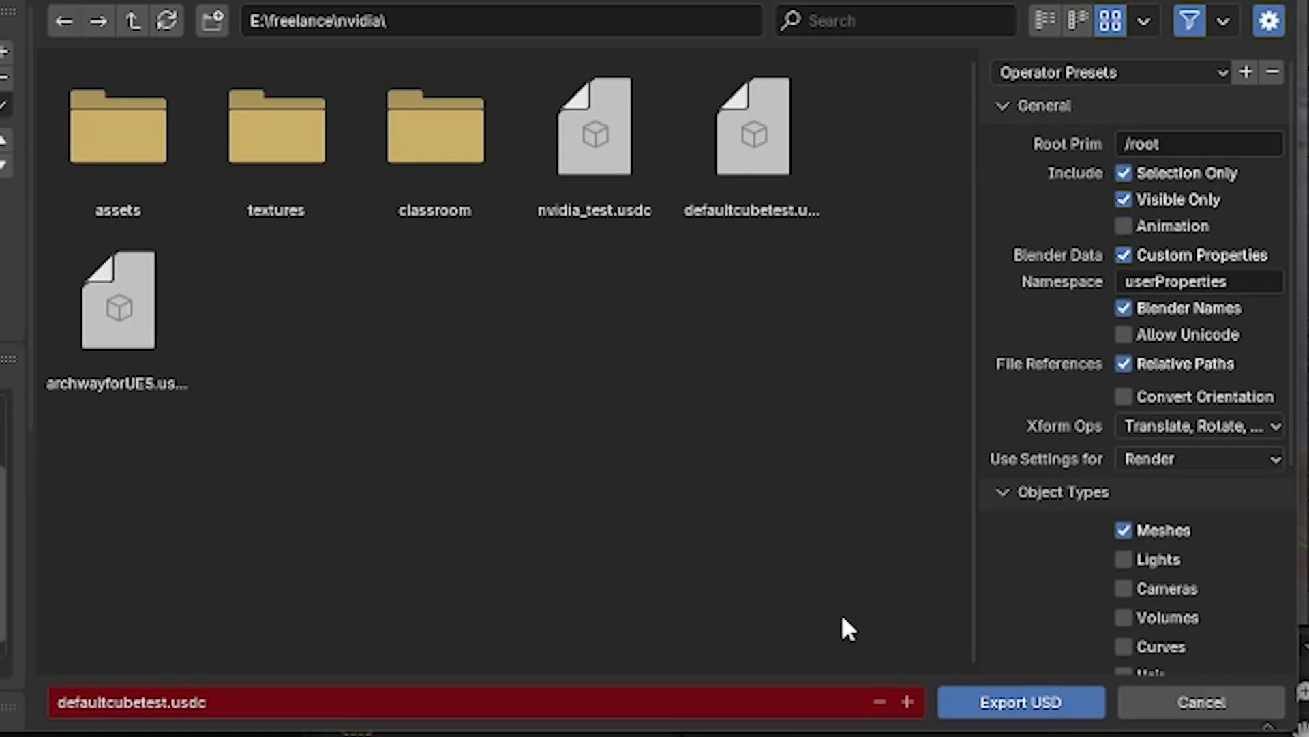
left_click(1035, 703)
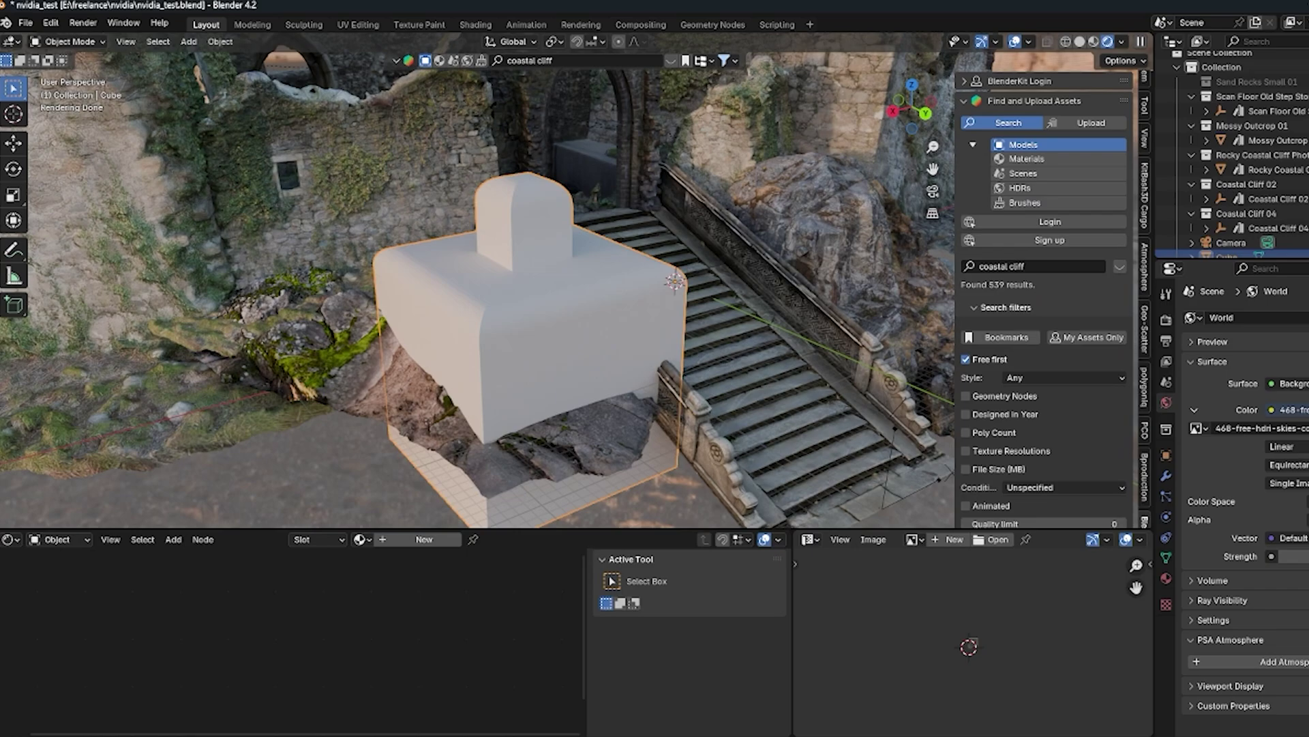
Step: Switch to Unreal Engine, select the Cube prim under root, and reload the defaultcubetest.usdc stage
left_click(828, 682)
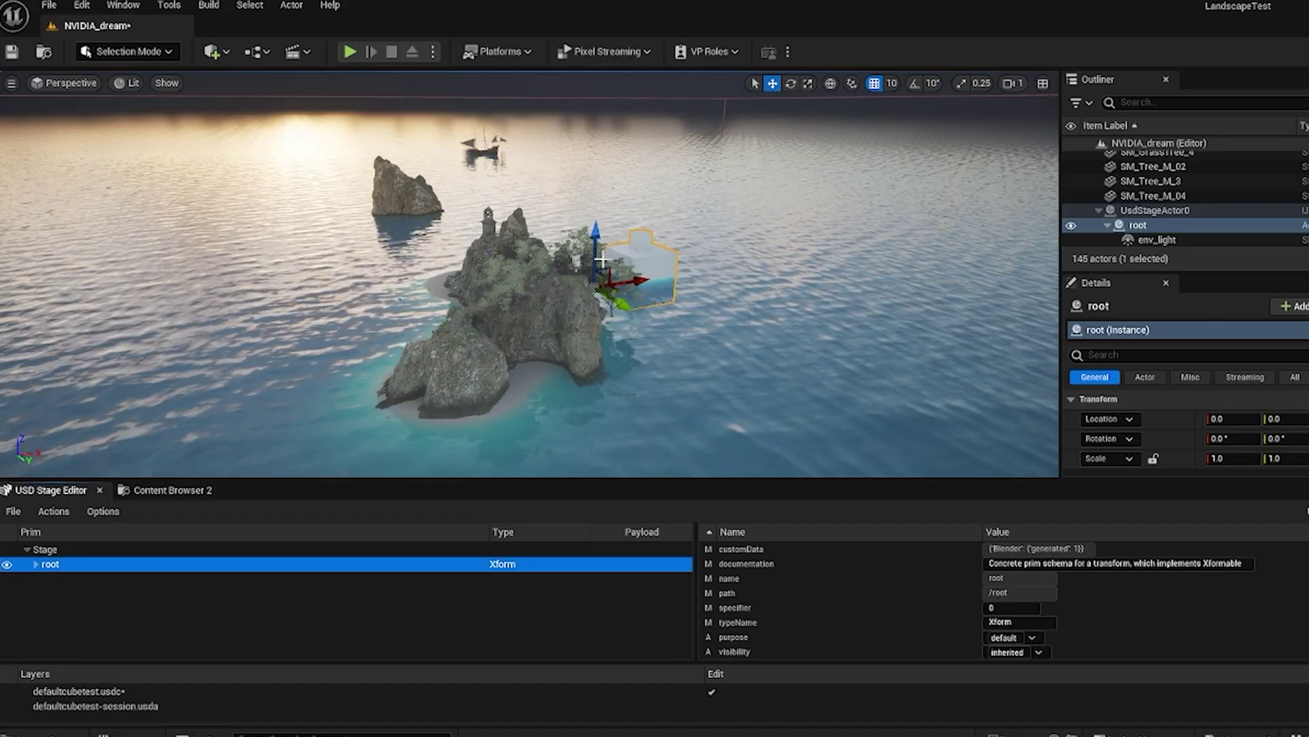
left_click(24, 512)
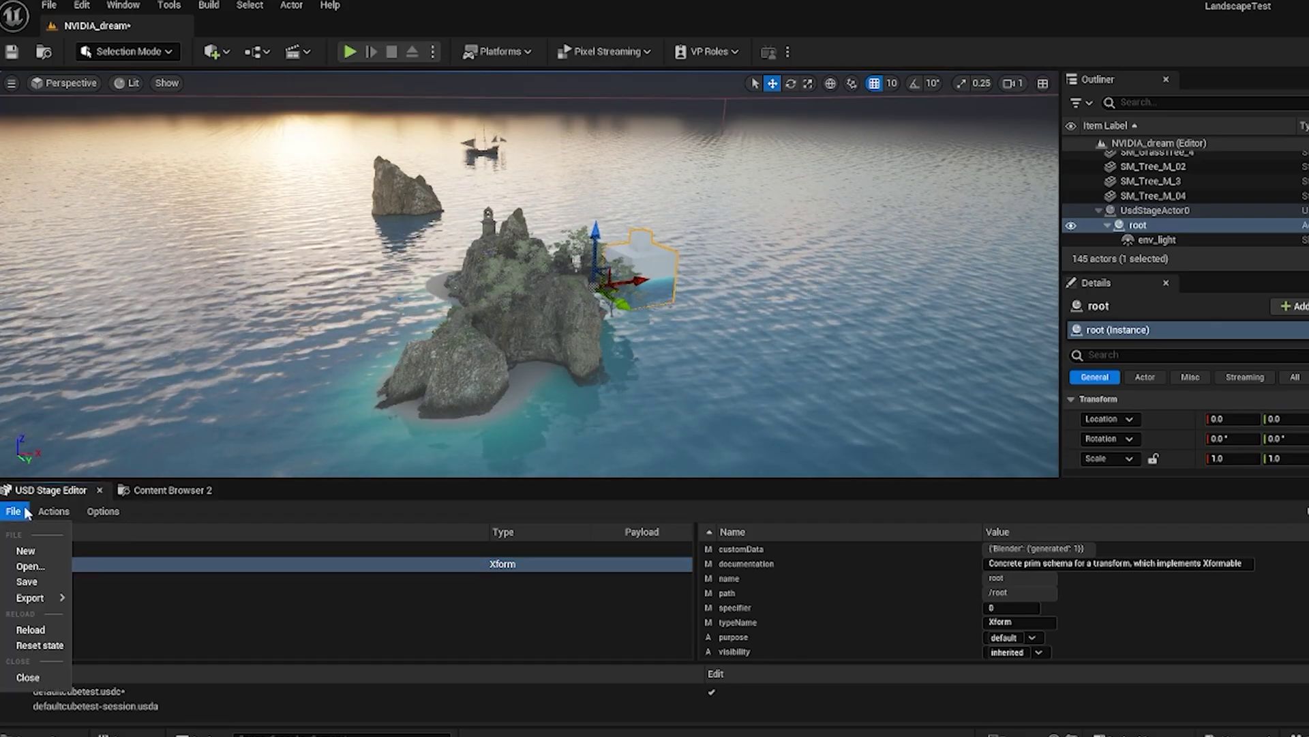
left_click(210, 609)
left_click(36, 564)
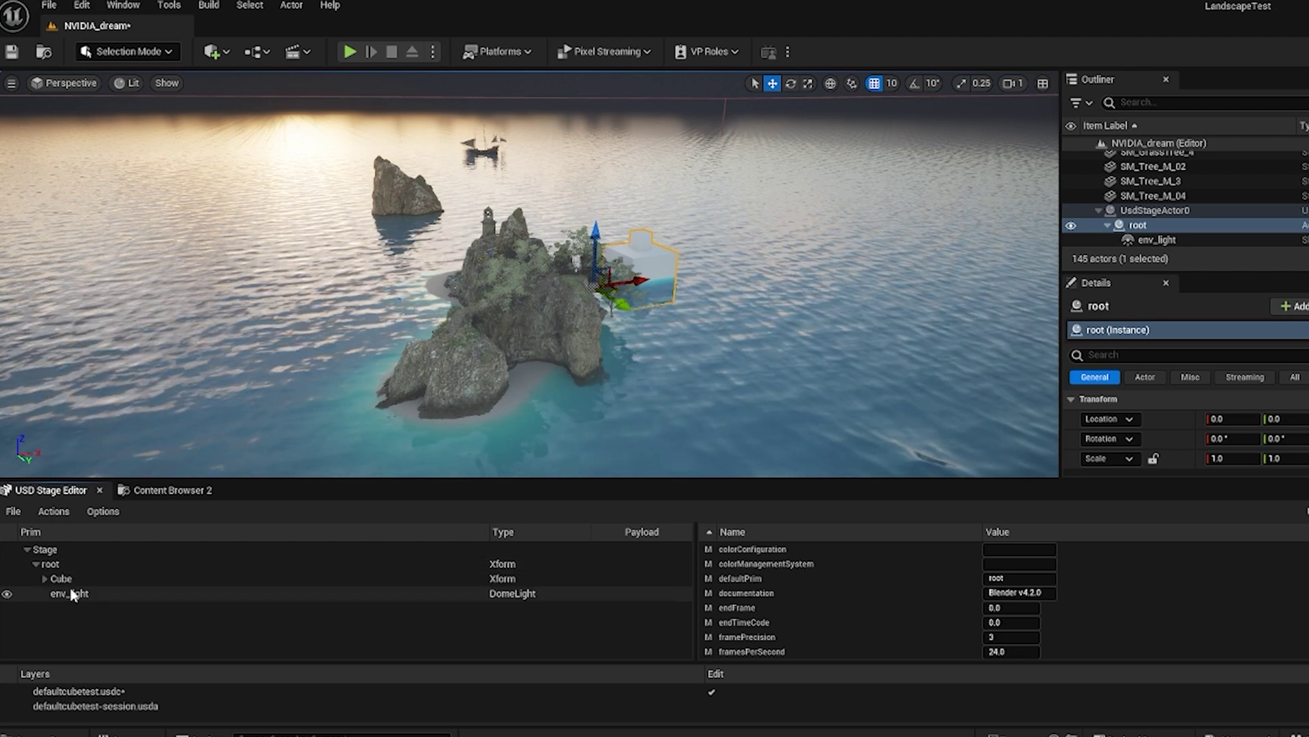
left_click(61, 578)
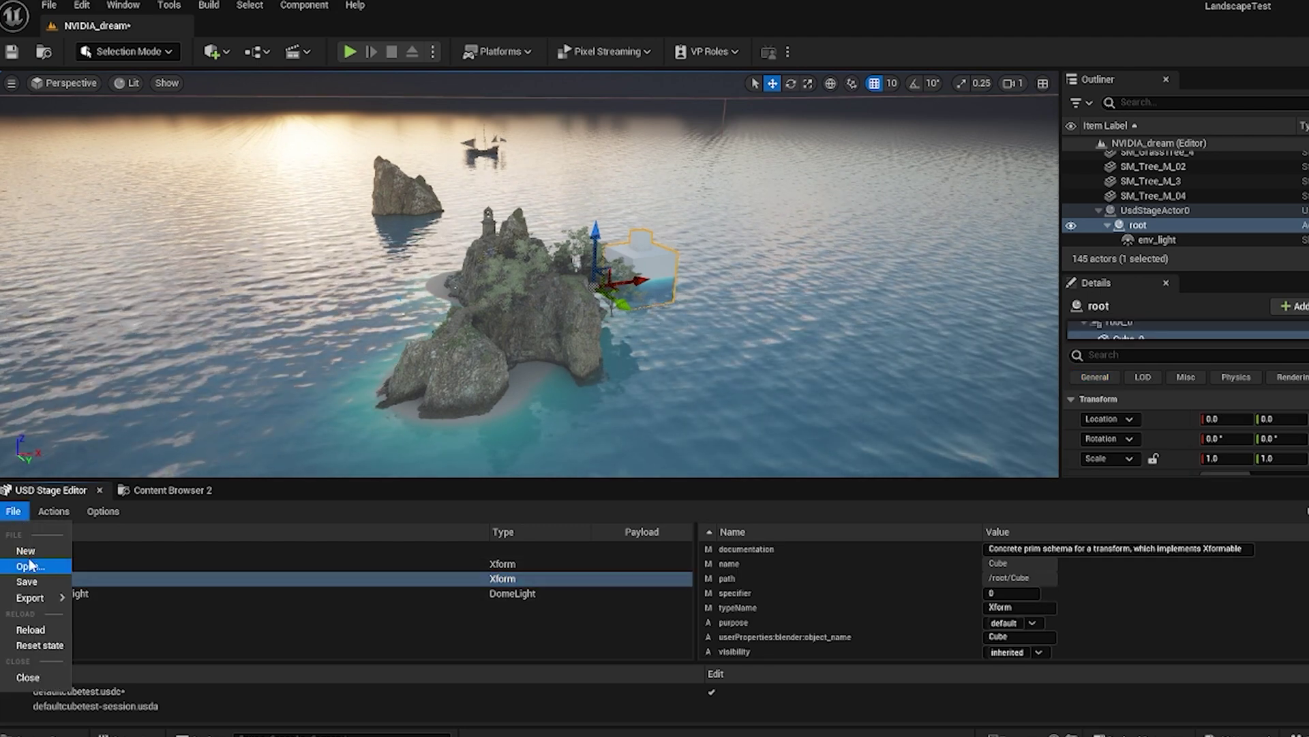
left_click(33, 629)
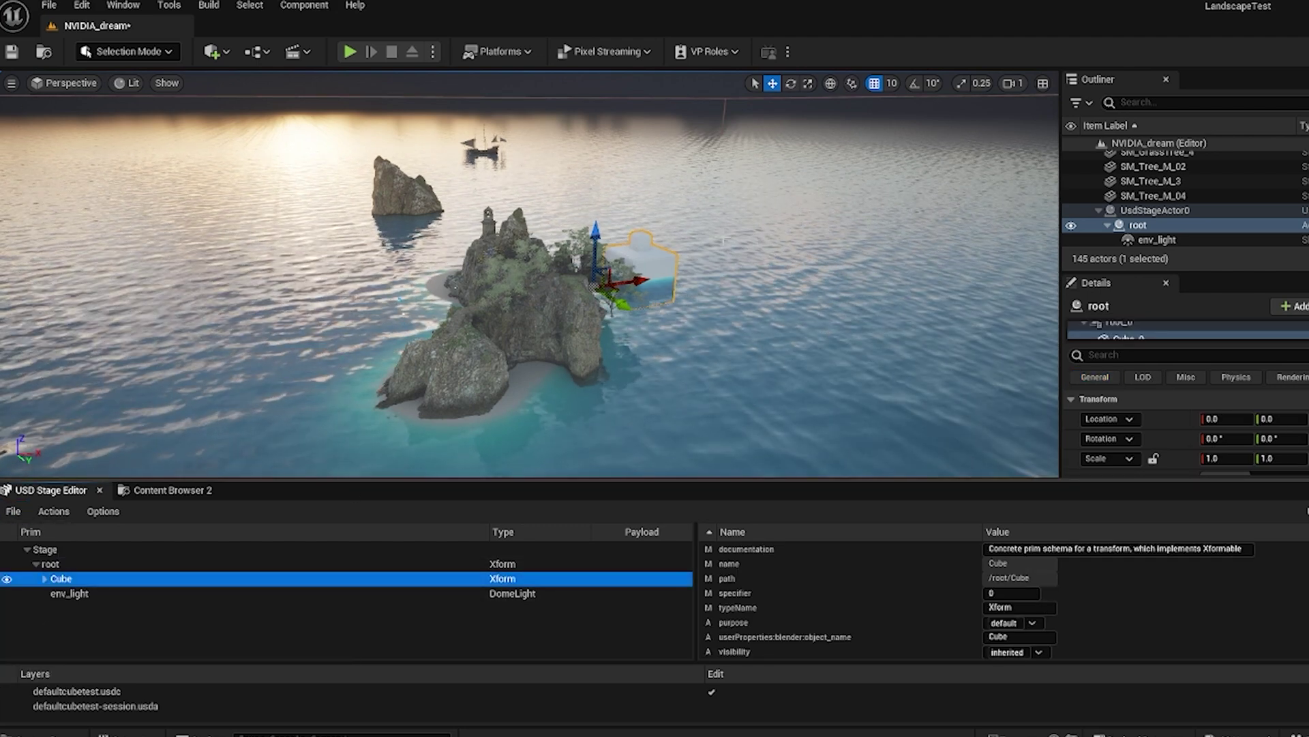
Step: Reposition the reloaded cube beside the island, undoing a trial move and trying the rotation gizmo
left_click(660, 289)
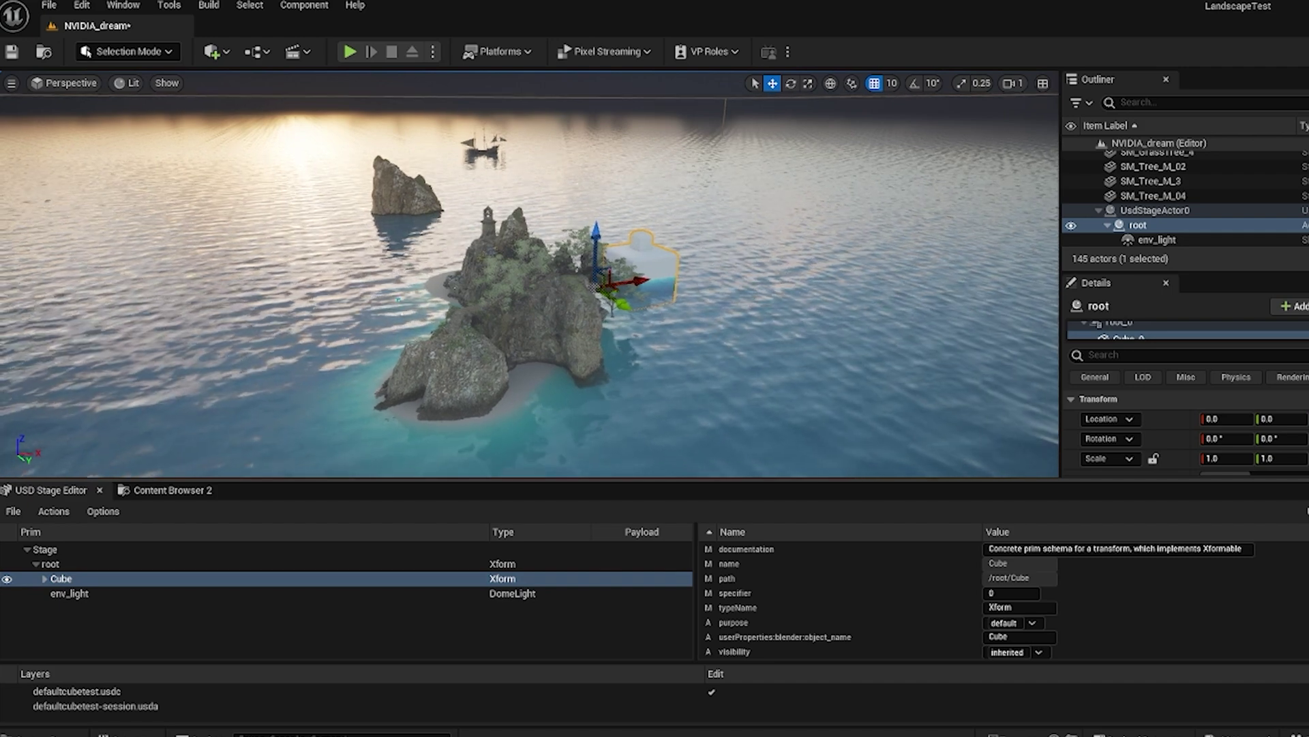
scroll(530, 273, "up", 4)
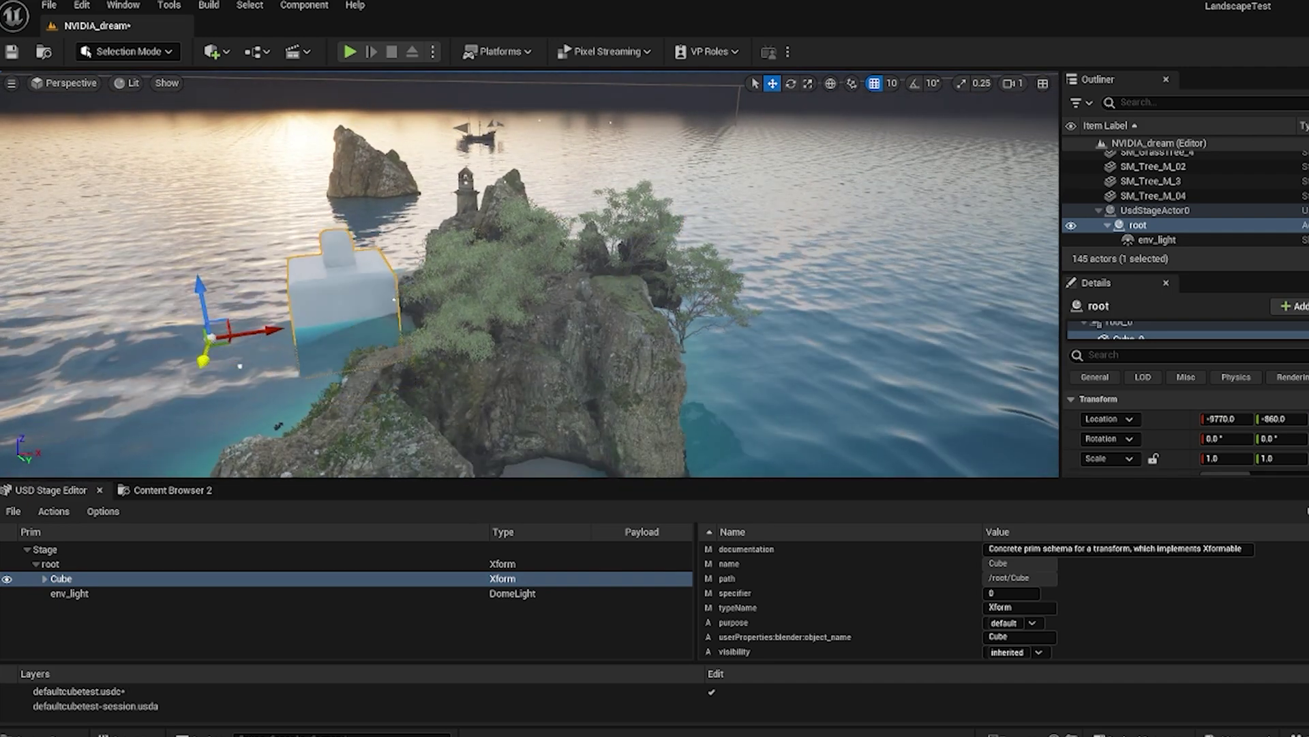
left_click_drag(203, 360, 342, 412)
key("ctrl+z")
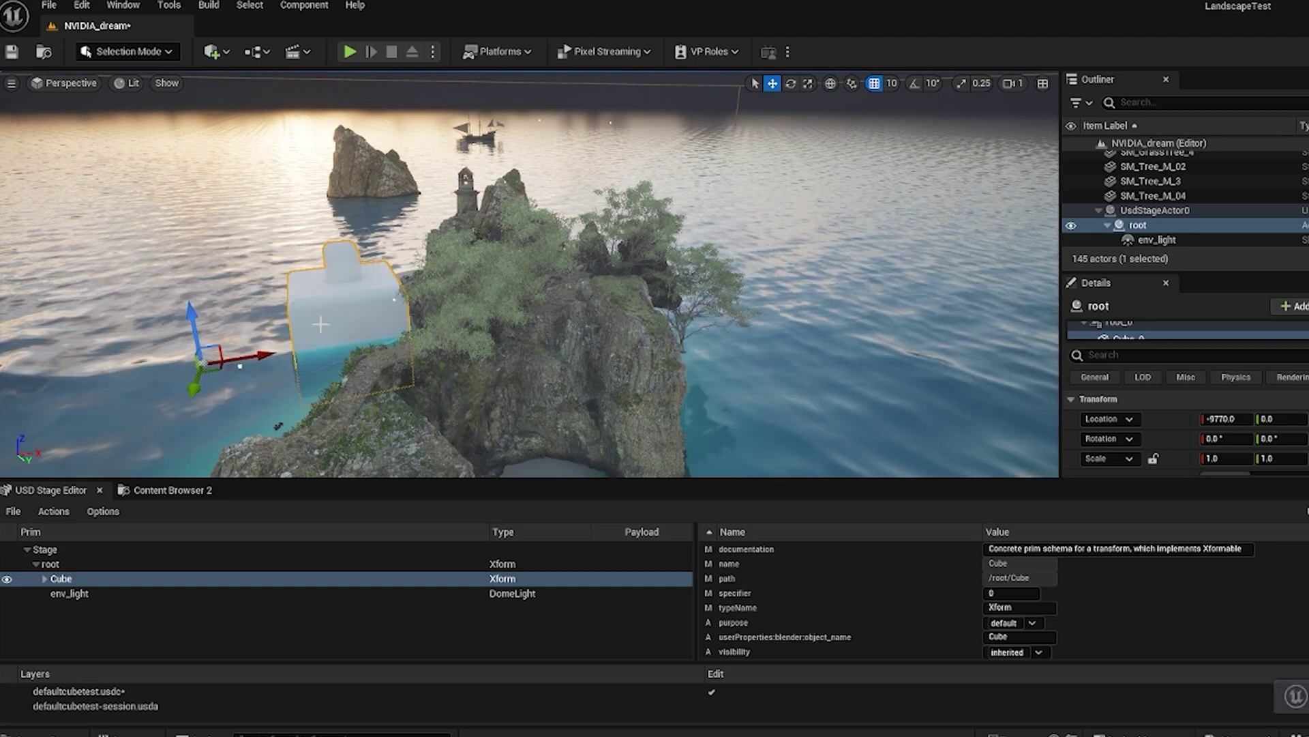
left_click_drag(193, 396, 183, 260)
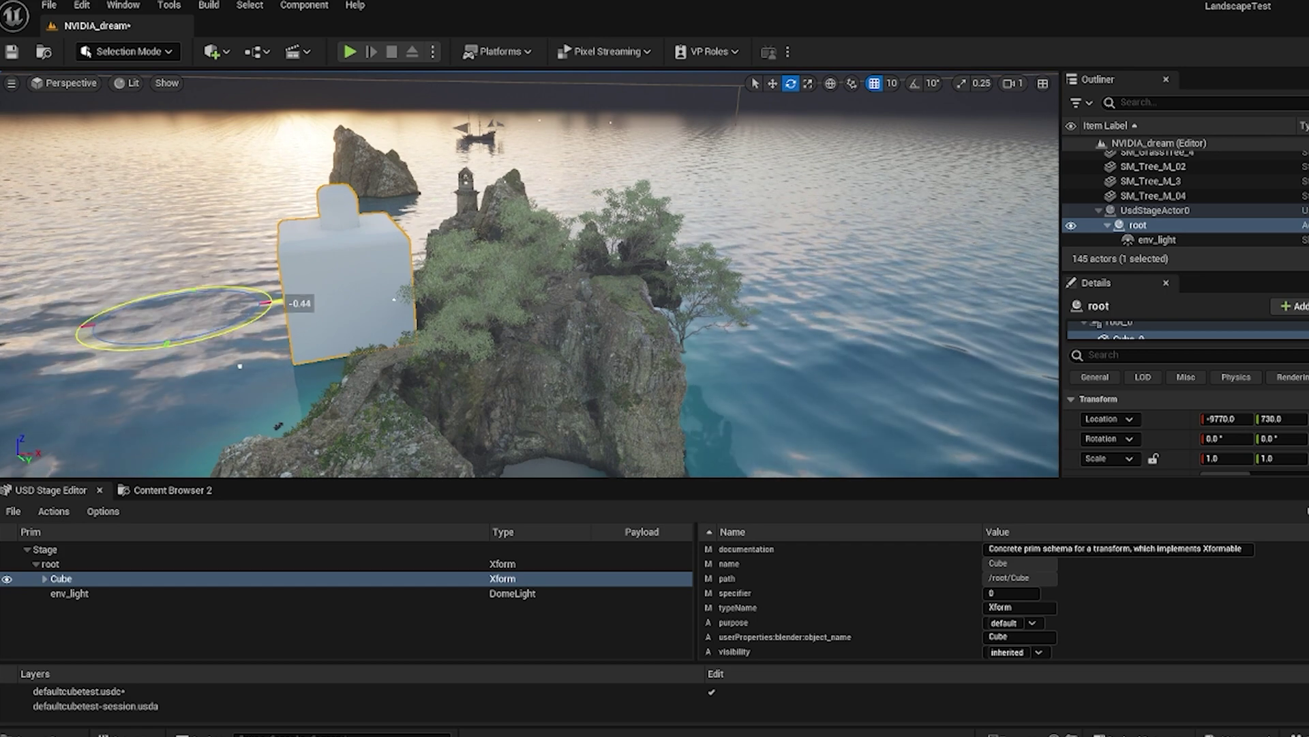
left_click_drag(276, 301, 225, 314)
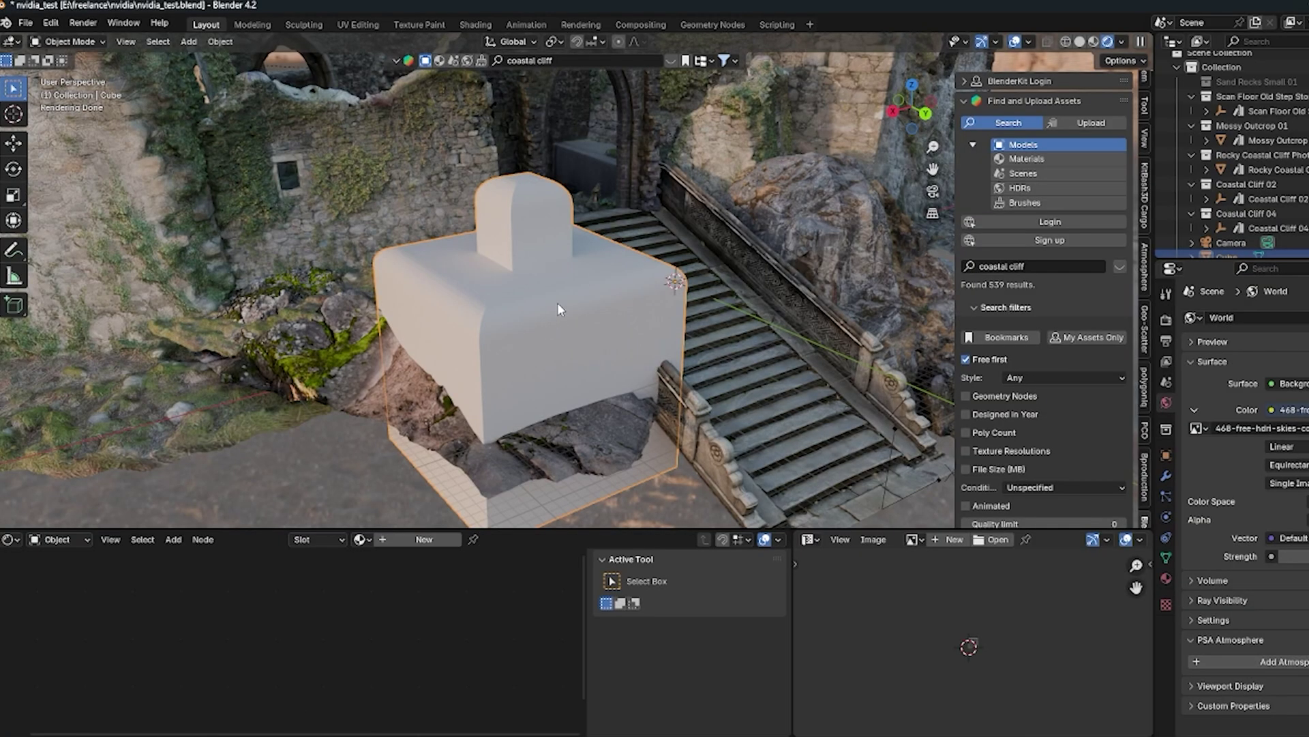
Step: Switch to Blender and delete the beveled cube from the castle ruin scene
key("x")
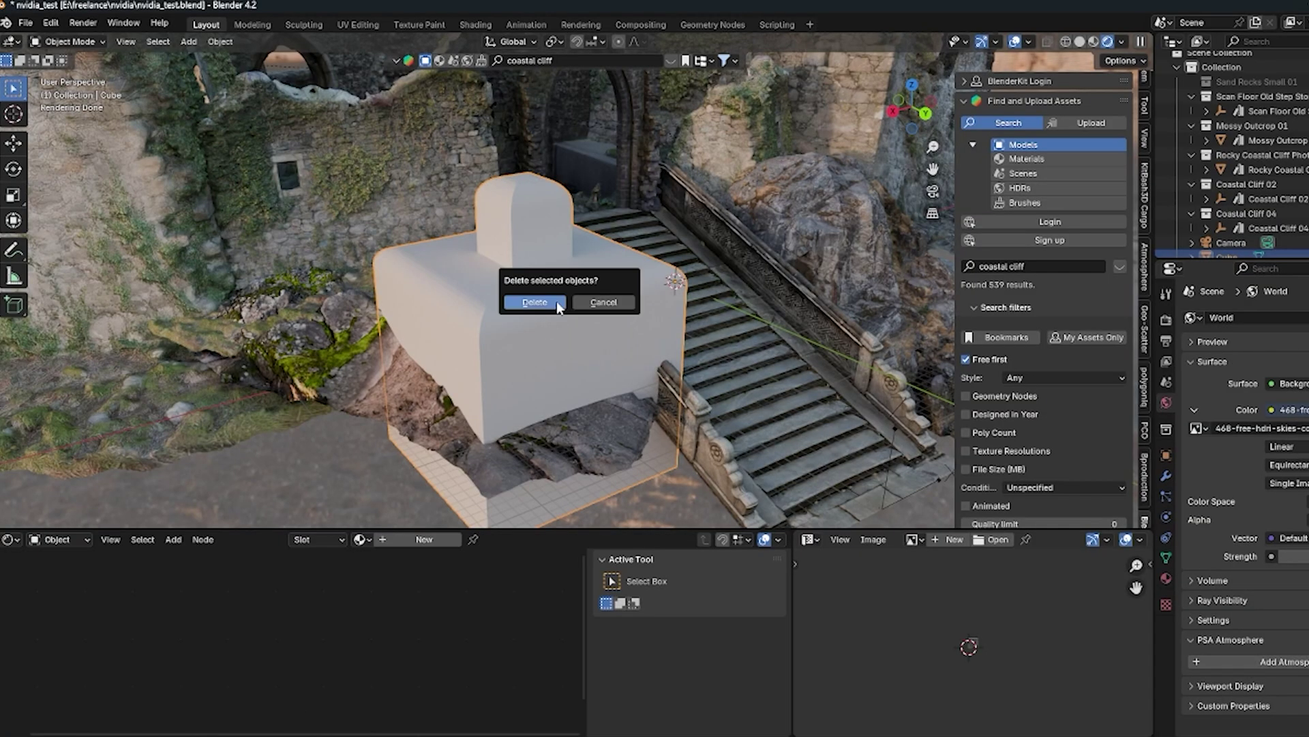
left_click(556, 302)
scroll(526, 244, "down", 3)
scroll(529, 262, "down", 5)
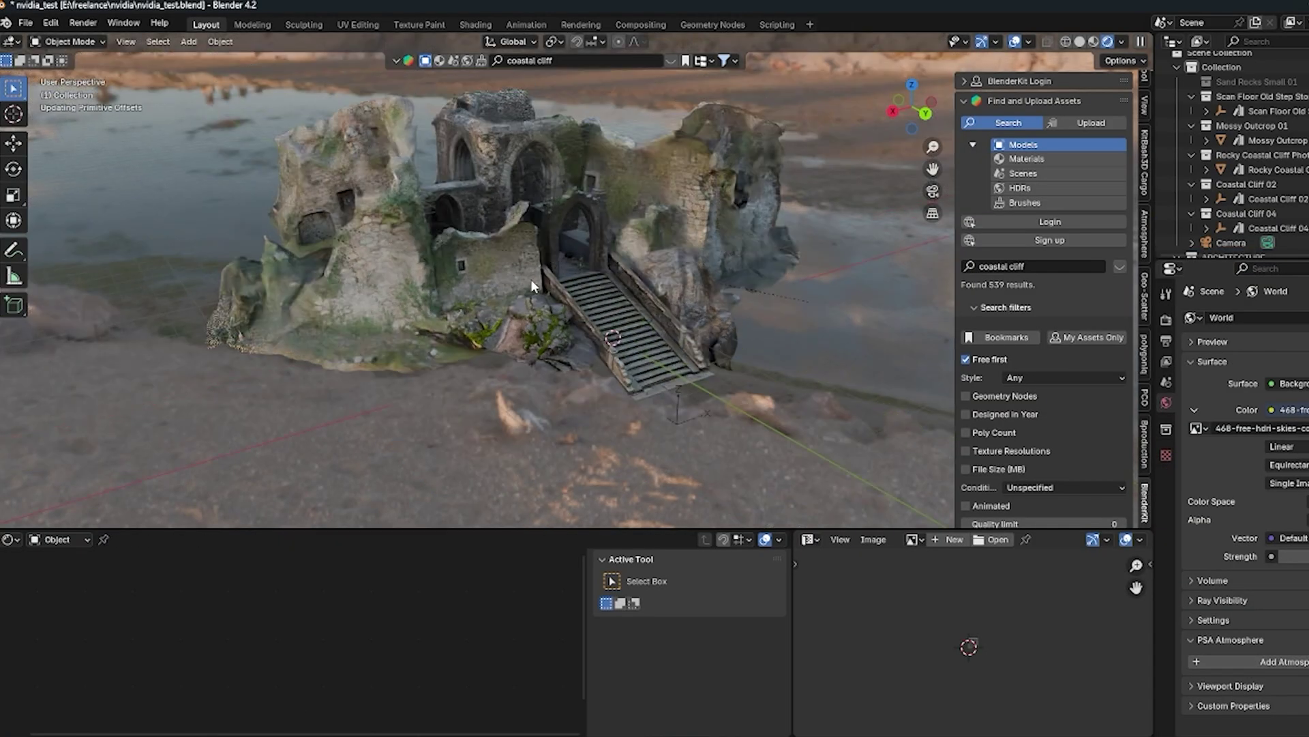
middle_click_drag(531, 280, 476, 311)
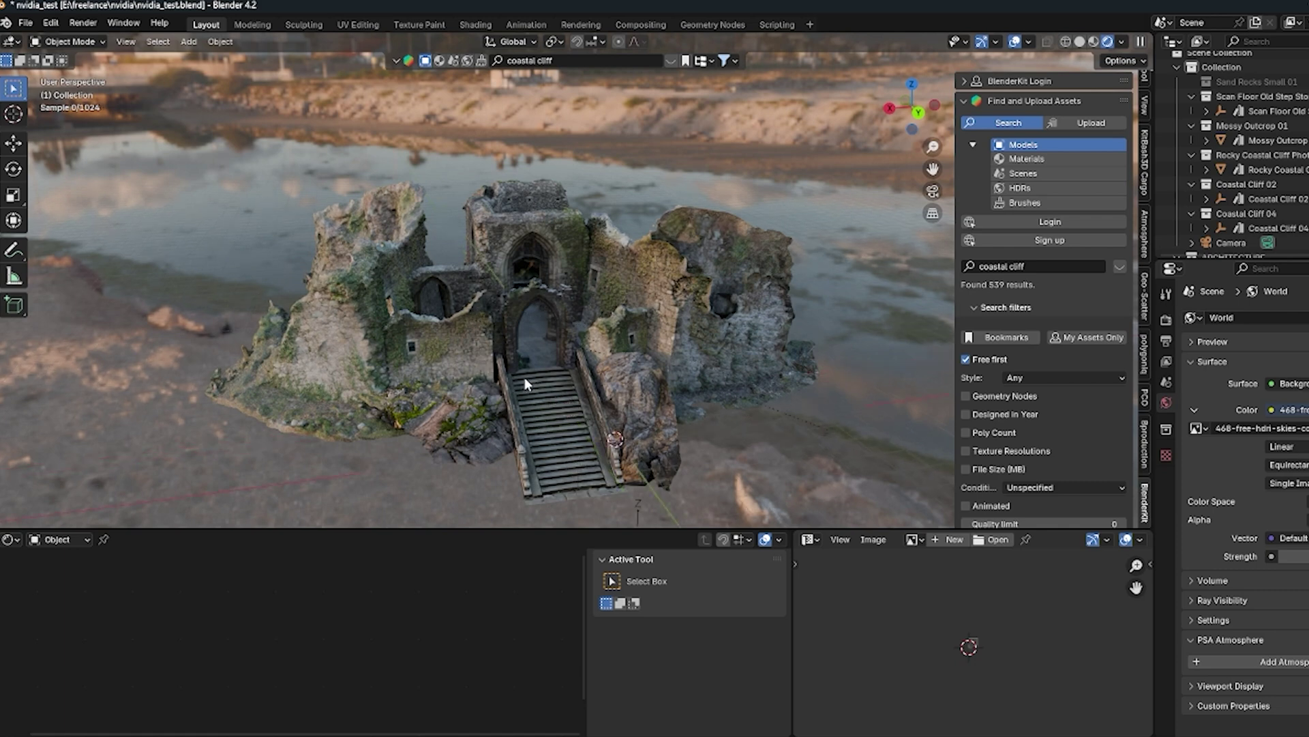
scroll(526, 378, "up", 2)
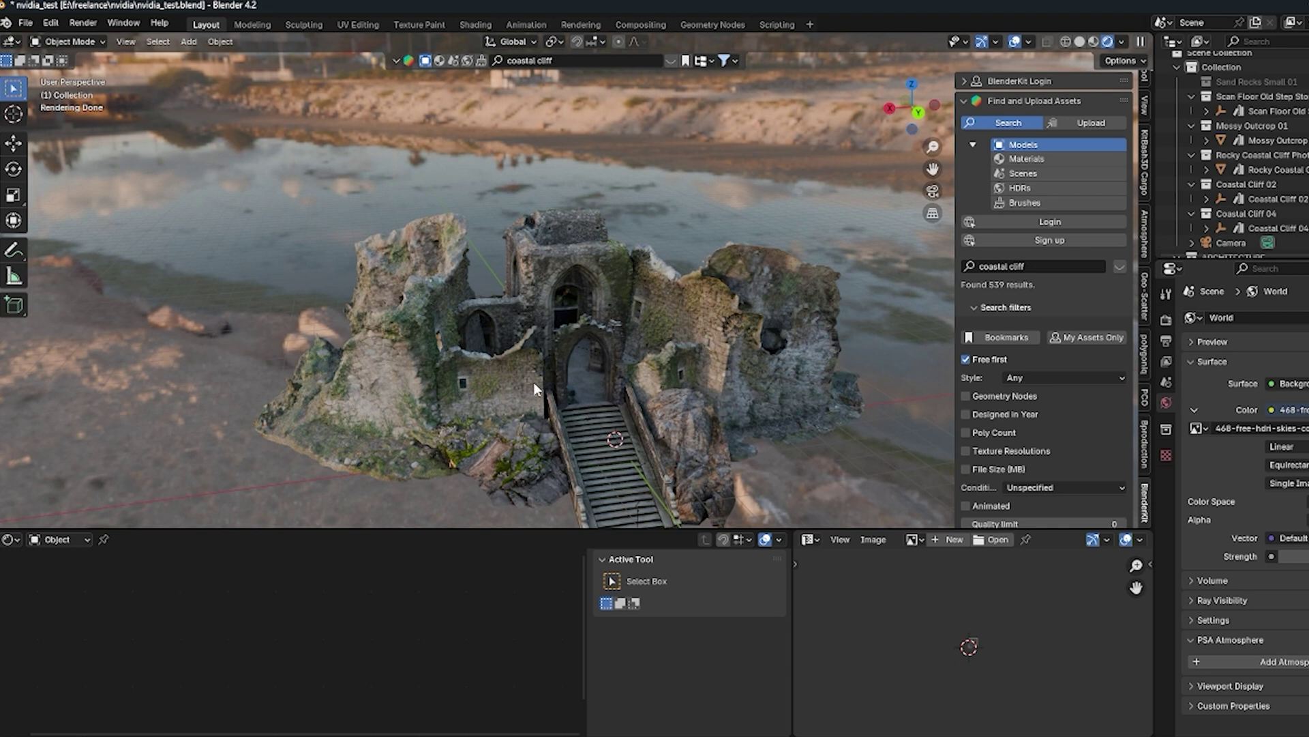
Step: Switch to Unreal Engine, show the Content Browser, and delete the imported cube from the level
mouse_move(739, 734)
left_click(804, 700)
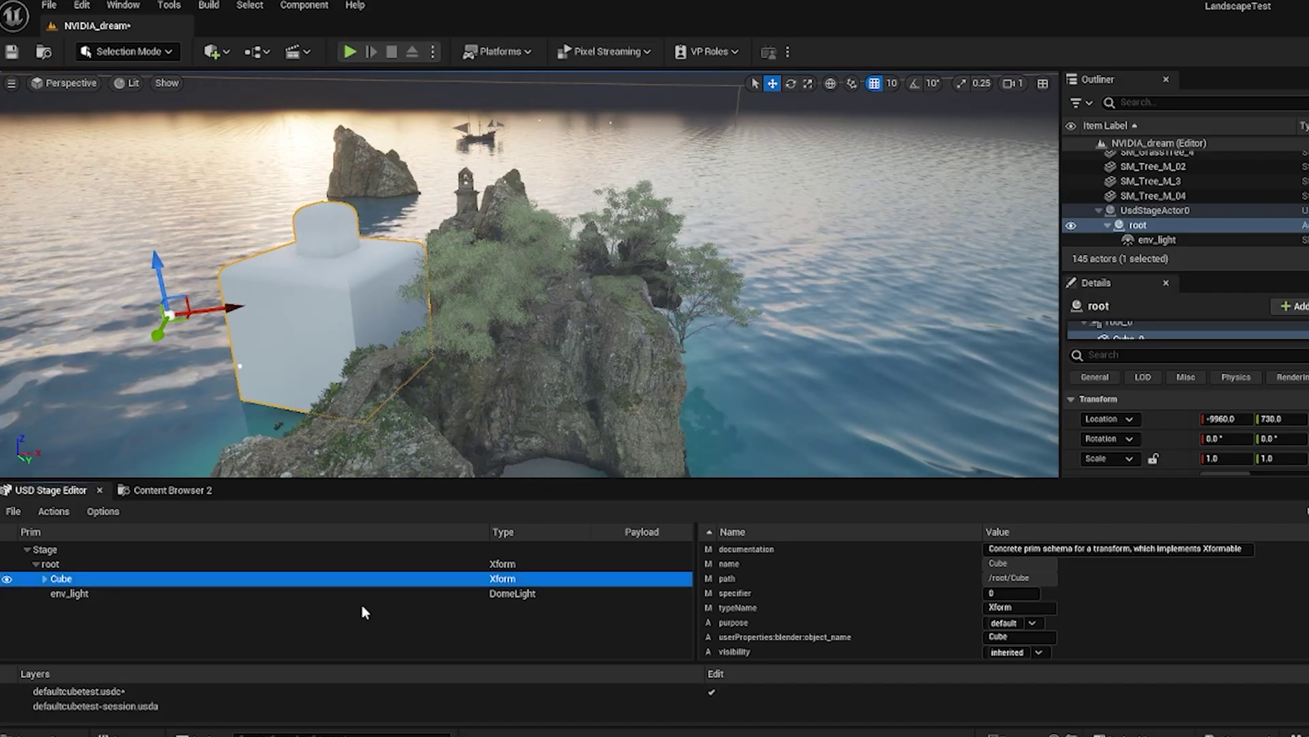
left_click(167, 491)
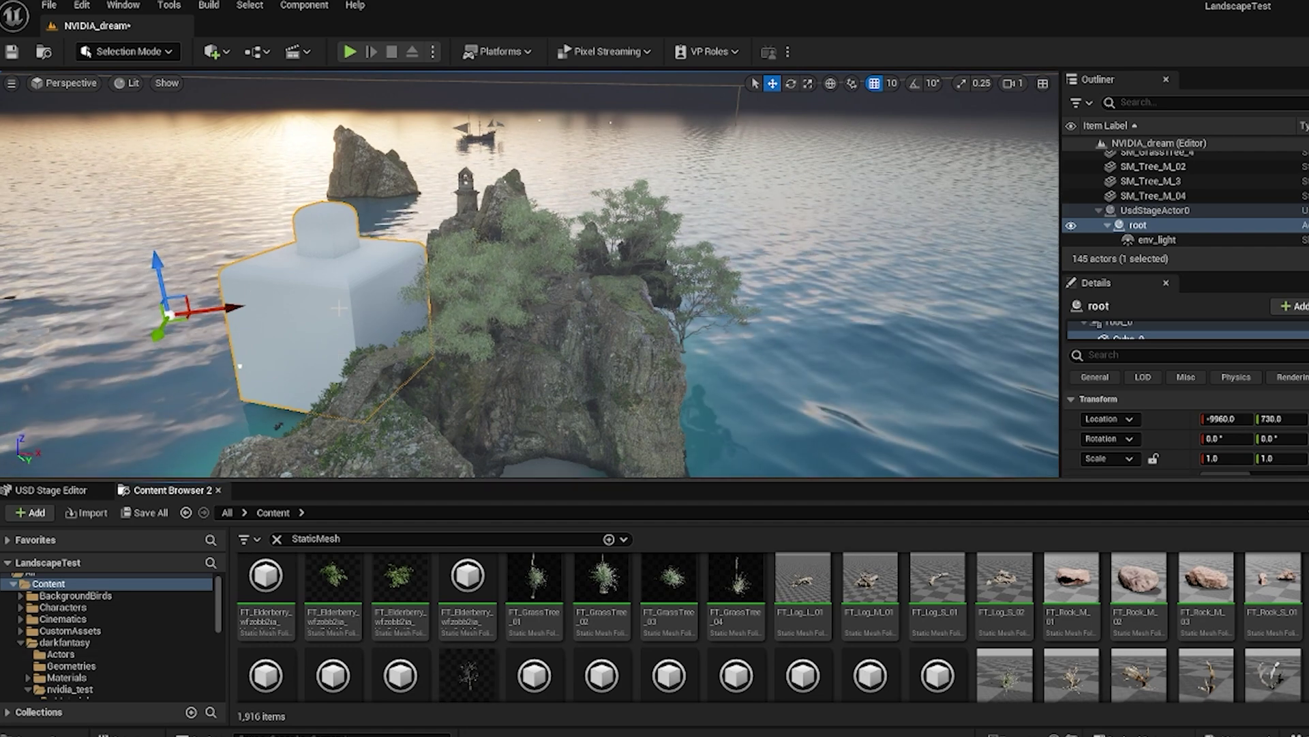
right_click_drag(341, 343, 347, 343)
key("Delete")
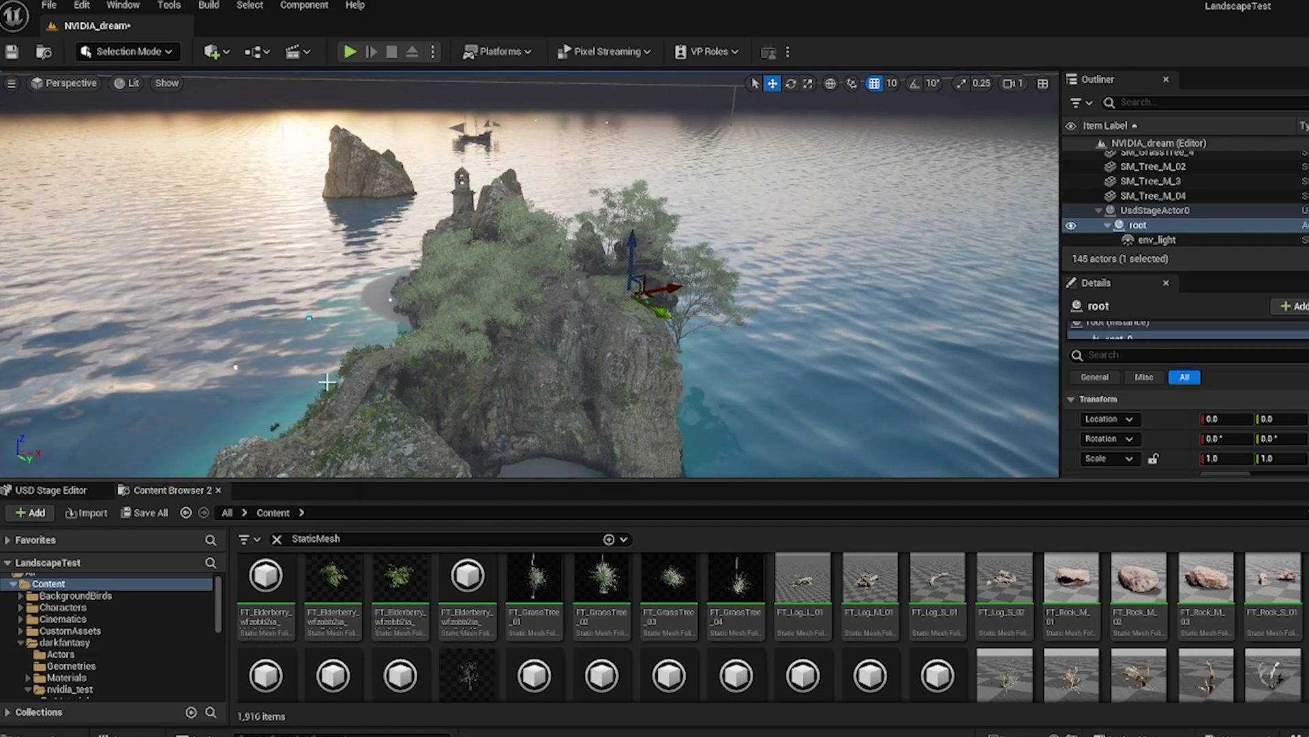
Step: Hide the env_light dome light under the USD stage's root
left_click_drag(337, 395, 593, 341, "alt")
left_click_drag(407, 388, 407, 459, "alt")
right_click_drag(392, 377, 307, 378)
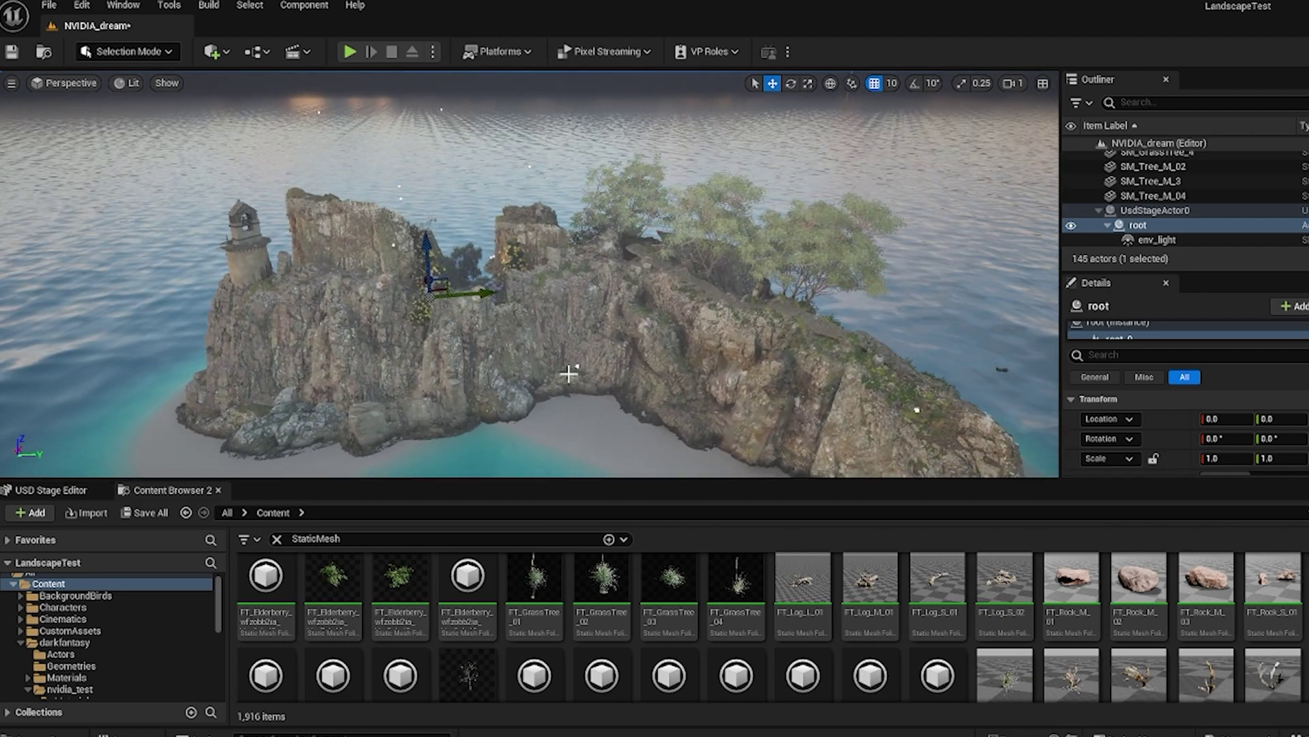
left_click_drag(682, 401, 416, 368, "alt")
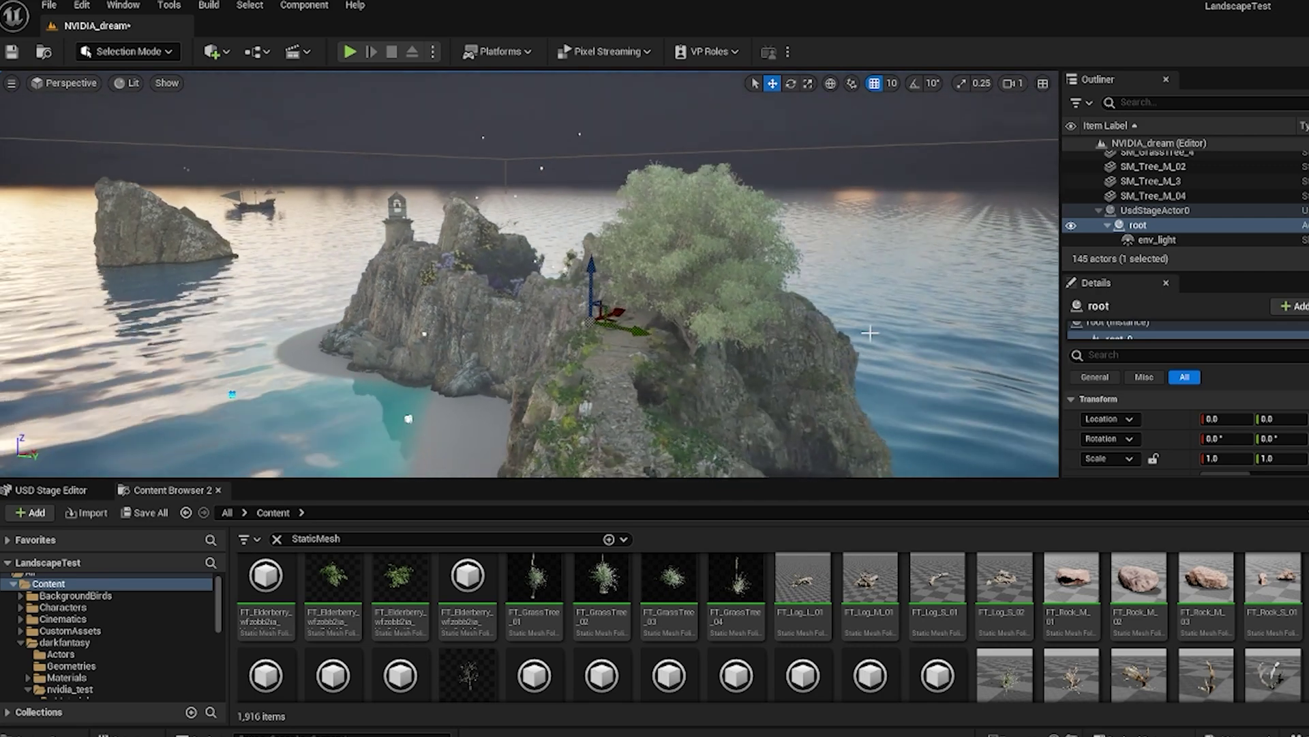
left_click(1072, 241)
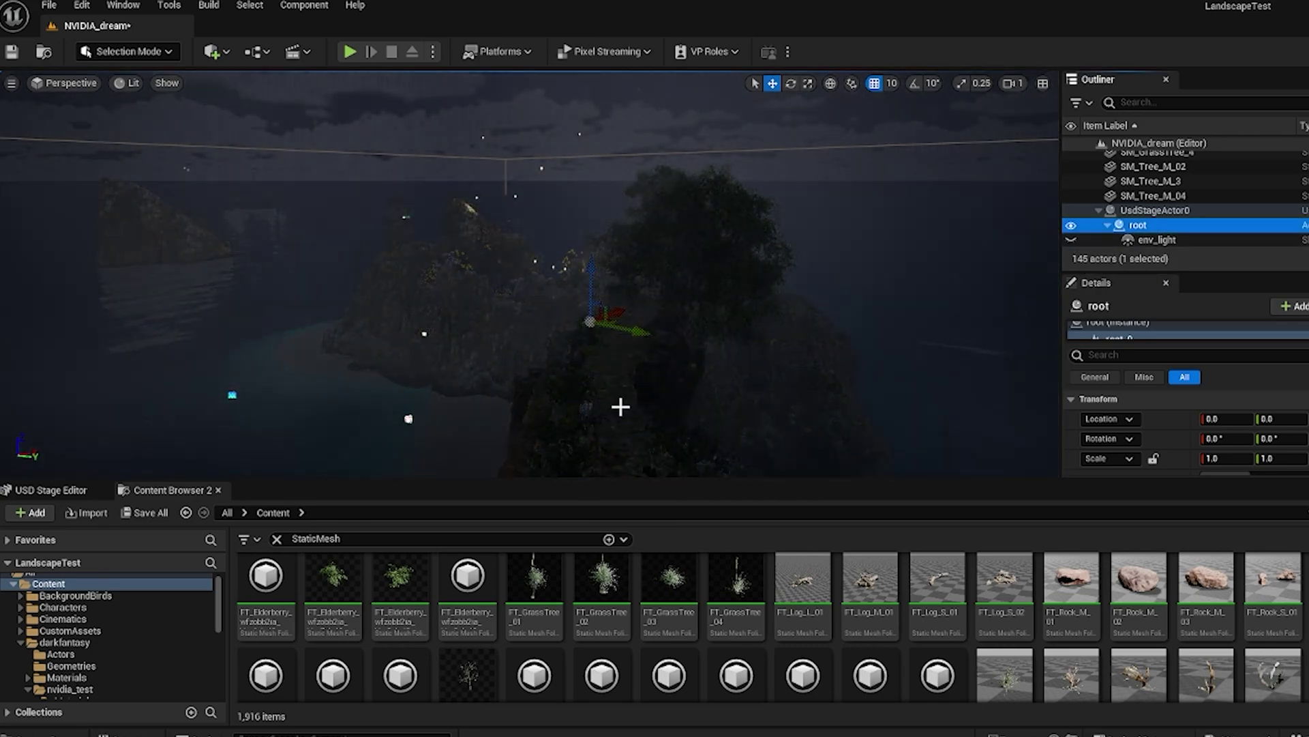
Step: Examine the island's night lighting from several angles, including the cliffs, beach, trees and lighthouse
left_click_drag(585, 397, 580, 362, "alt")
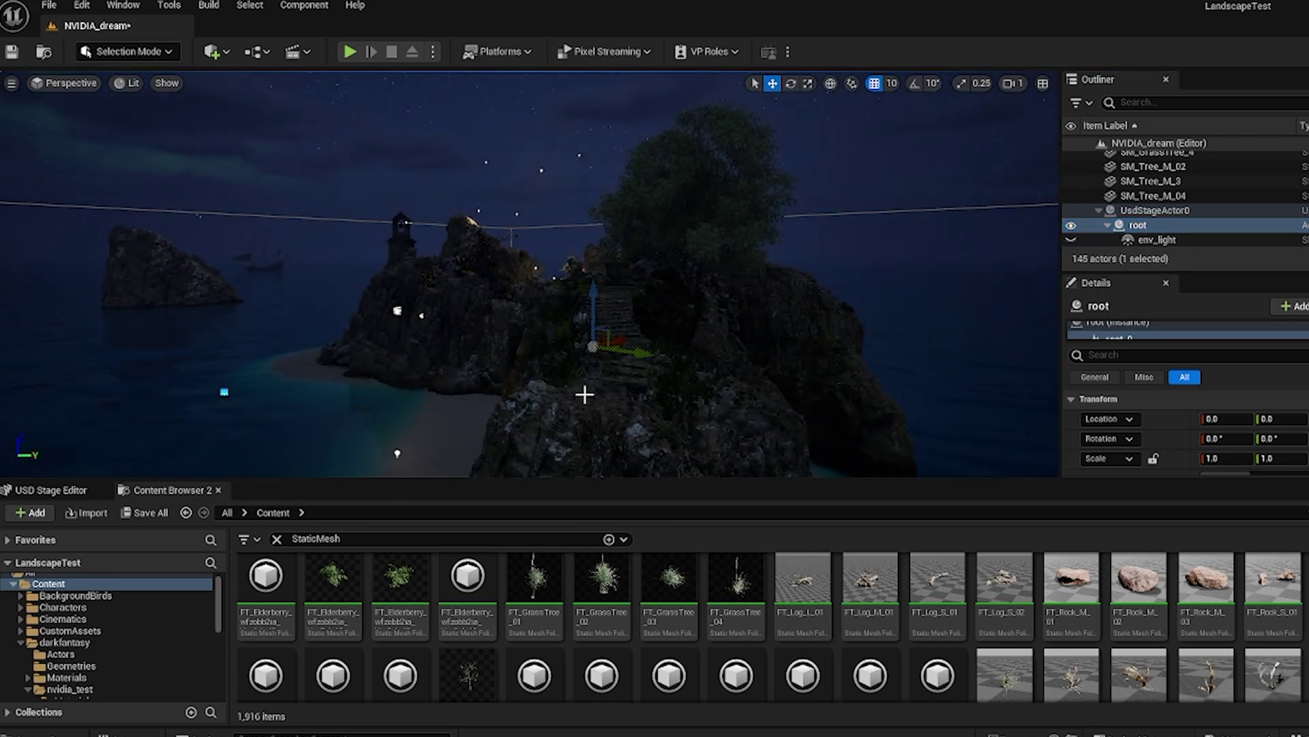
left_click_drag(493, 425, 286, 420, "alt")
left_click_drag(378, 368, 623, 358, "alt")
scroll(820, 253, "up", 3)
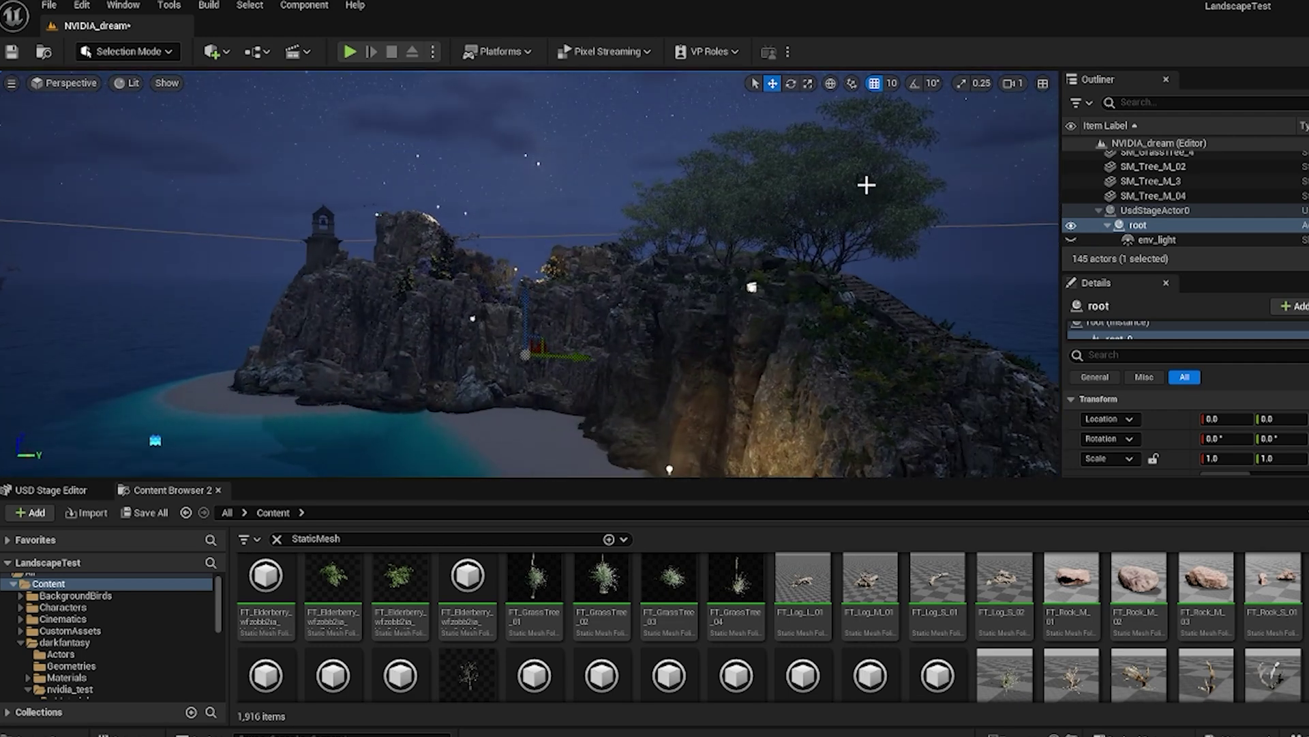
left_click_drag(834, 266, 707, 367, "alt")
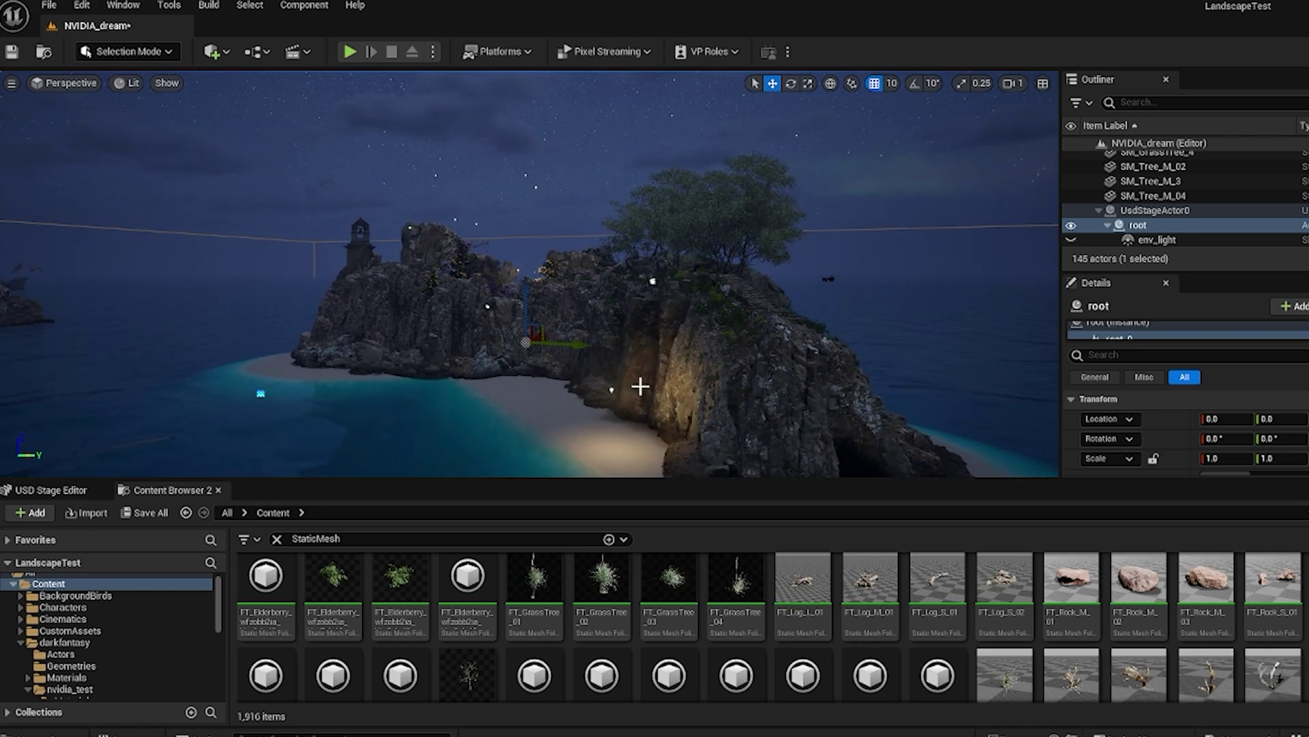
left_click_drag(801, 358, 800, 352, "alt")
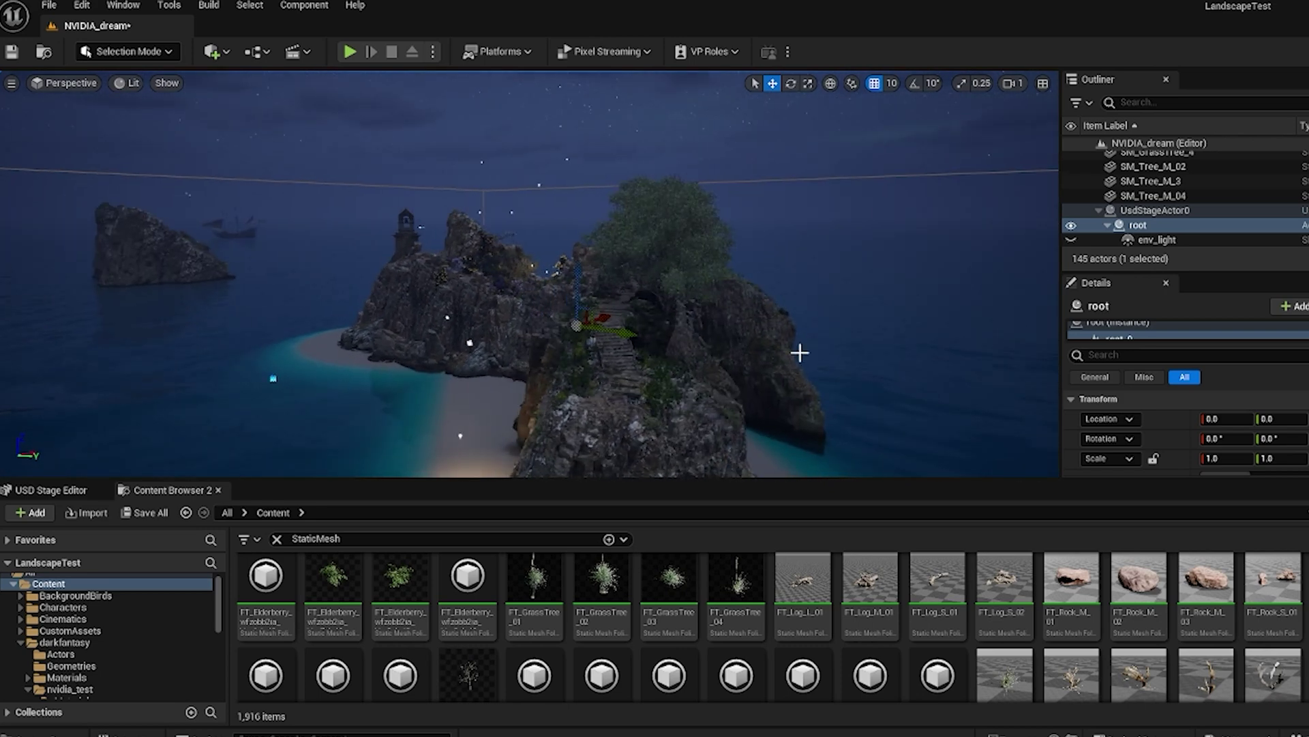
left_click_drag(691, 377, 587, 371, "alt")
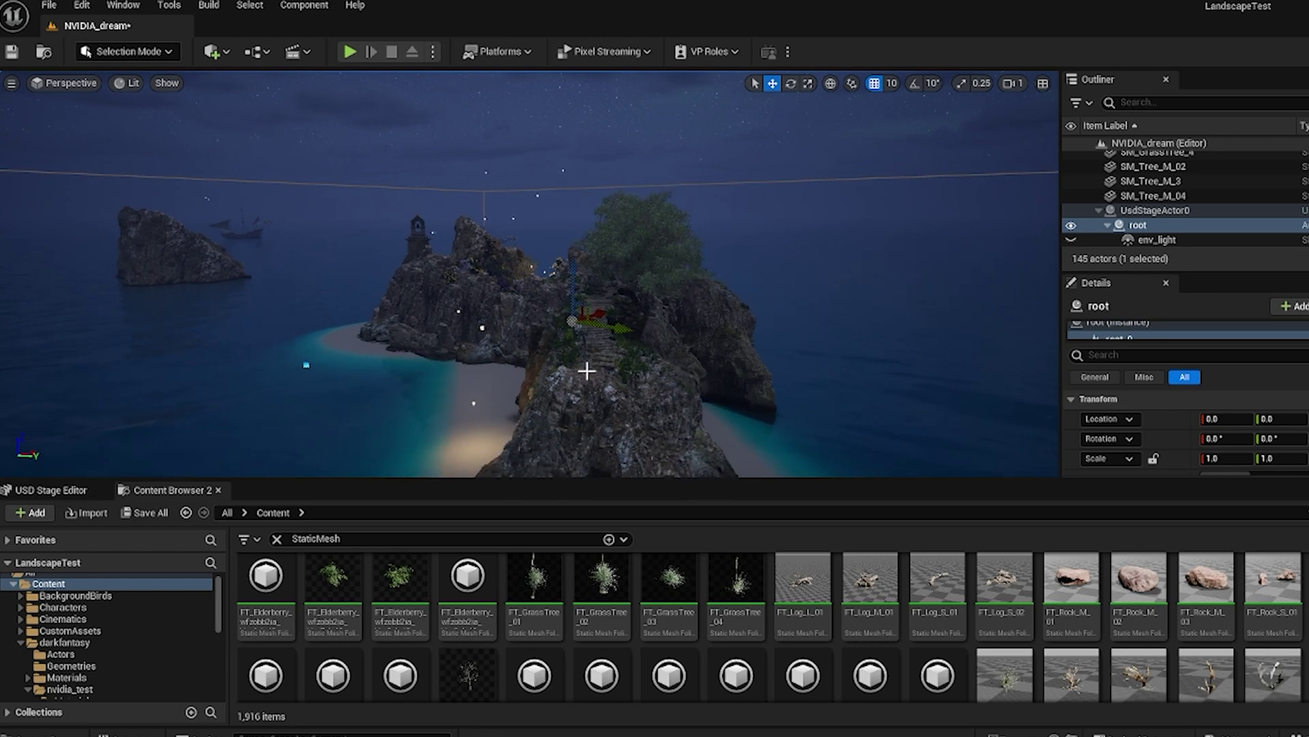
Step: Switch to Blender and inspect the castle ruin's archway and staircase
left_click(244, 733)
scroll(667, 431, "up", 2)
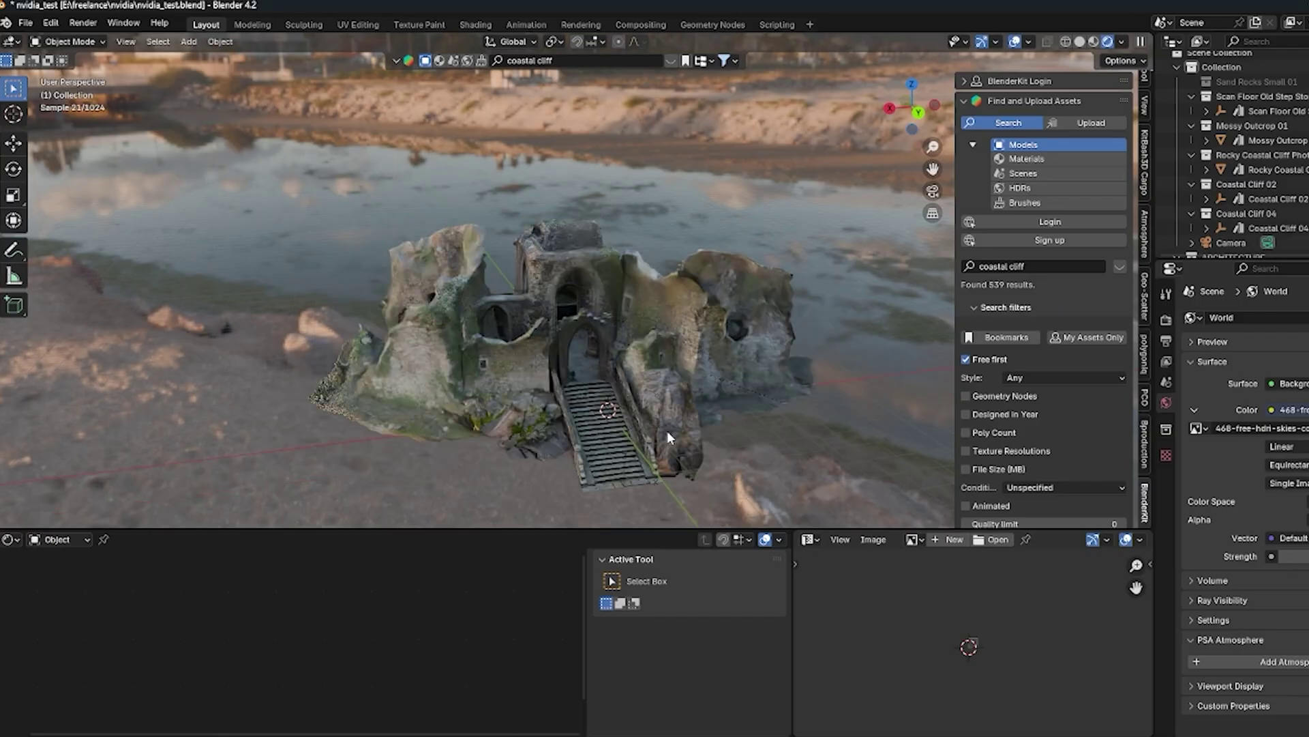
scroll(665, 437, "down", 5)
scroll(666, 436, "up", 4)
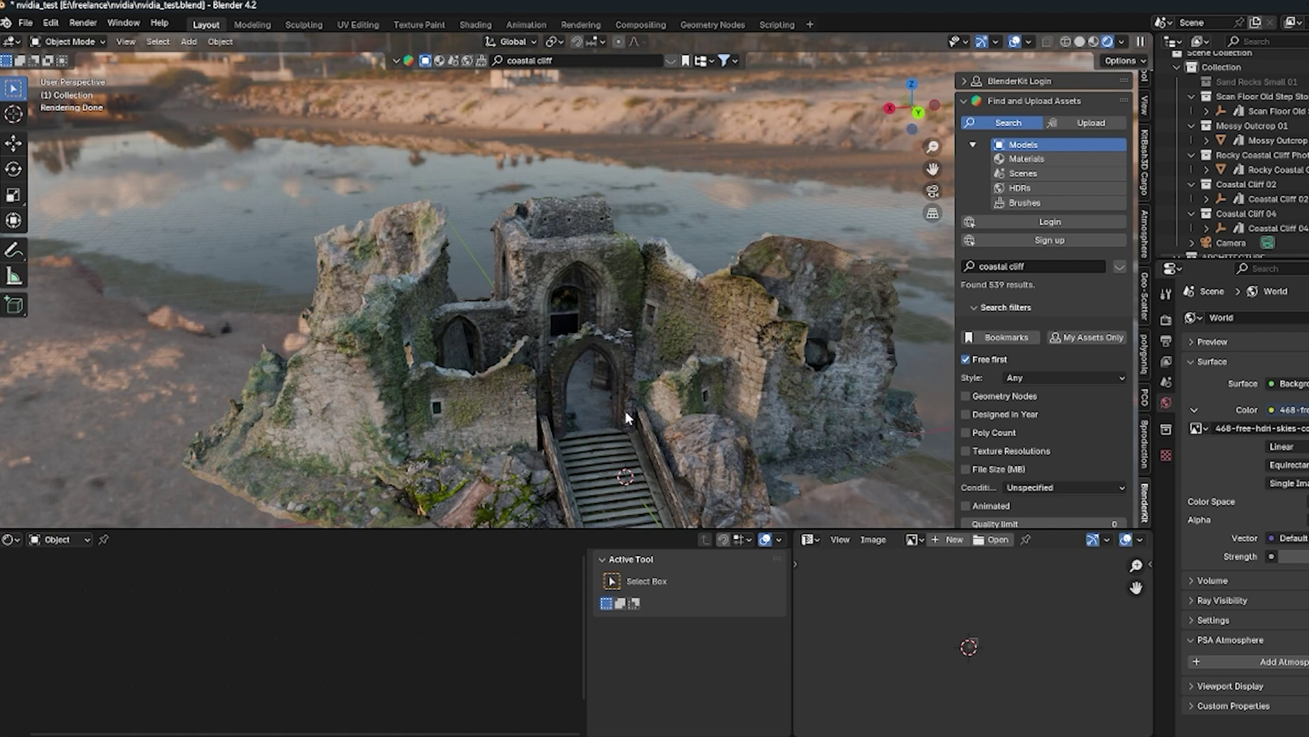
Step: Examine the castle ruin from the front, the back and the sides, including the arches, staircase and cliff walls
scroll(330, 373, "down", 2)
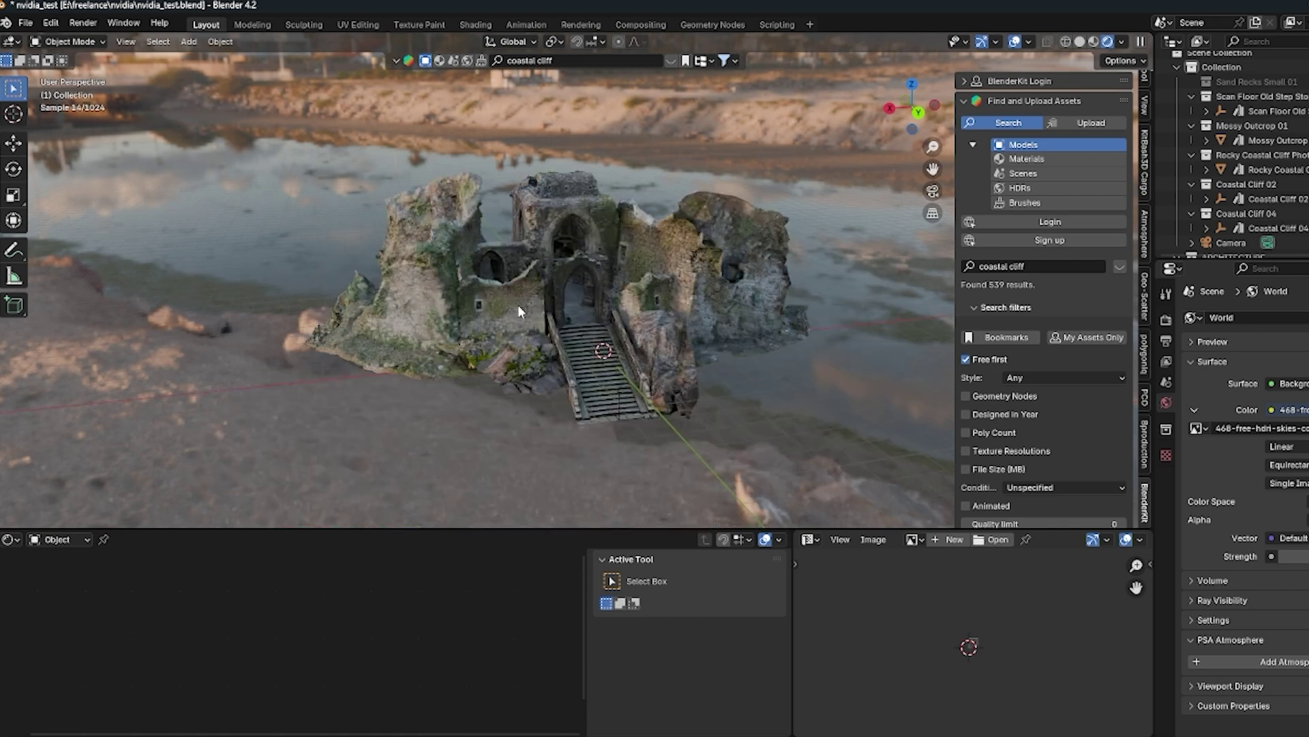
middle_click_drag(518, 304, 600, 334)
scroll(585, 322, "up", 1)
scroll(612, 332, "up", 5)
scroll(616, 331, "down", 2)
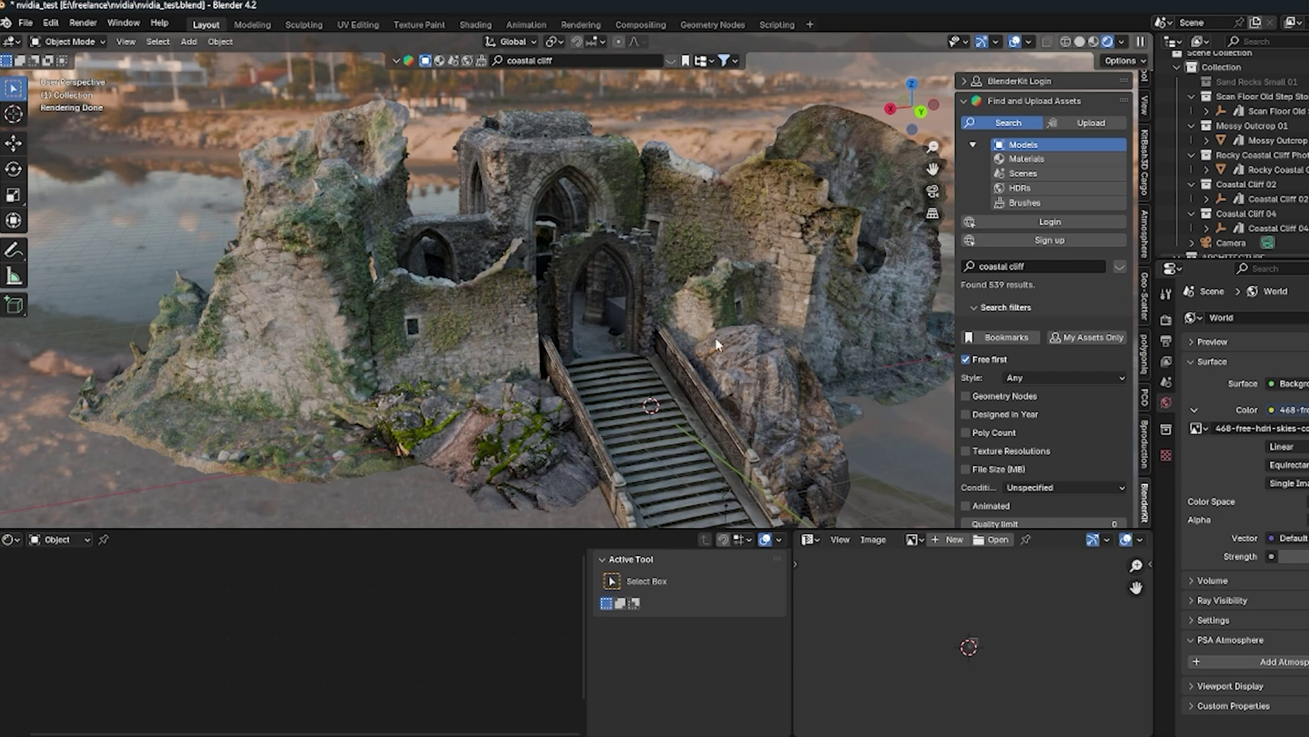
scroll(709, 341, "up", 4)
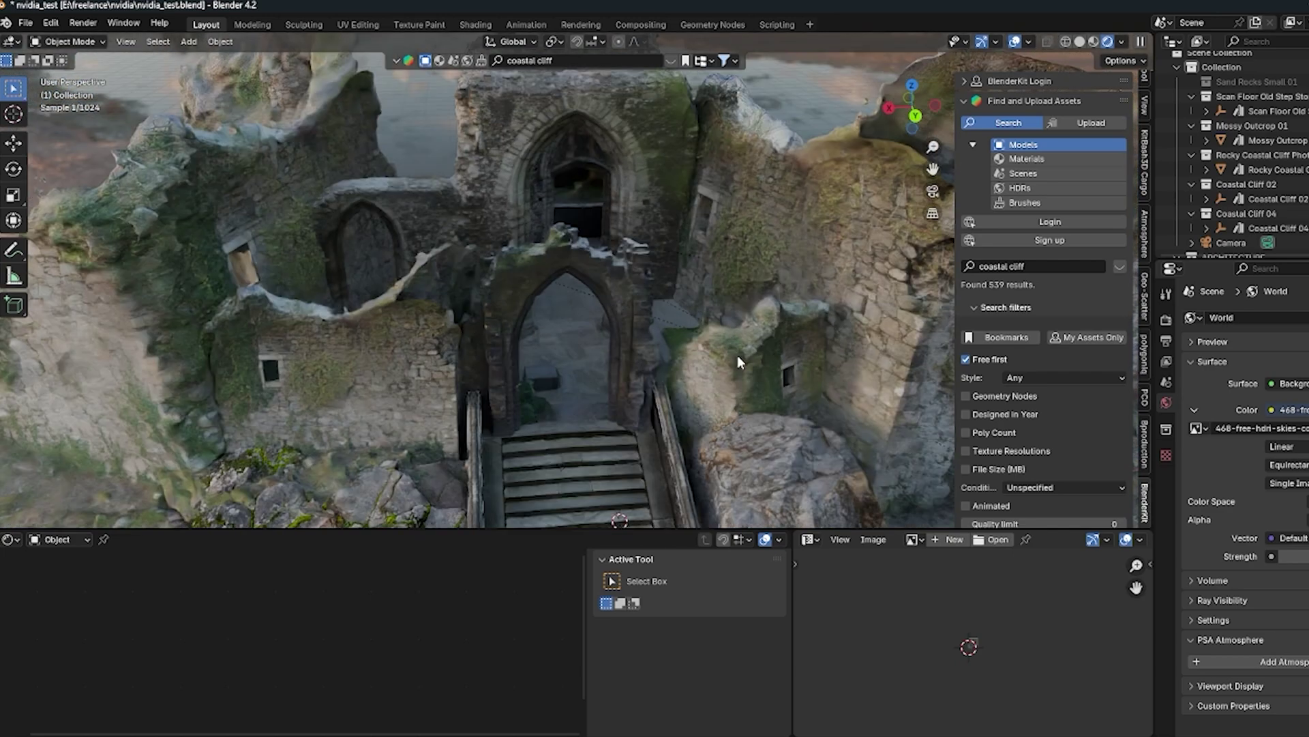
middle_click_drag(738, 355, 598, 242)
scroll(599, 241, "down", 4)
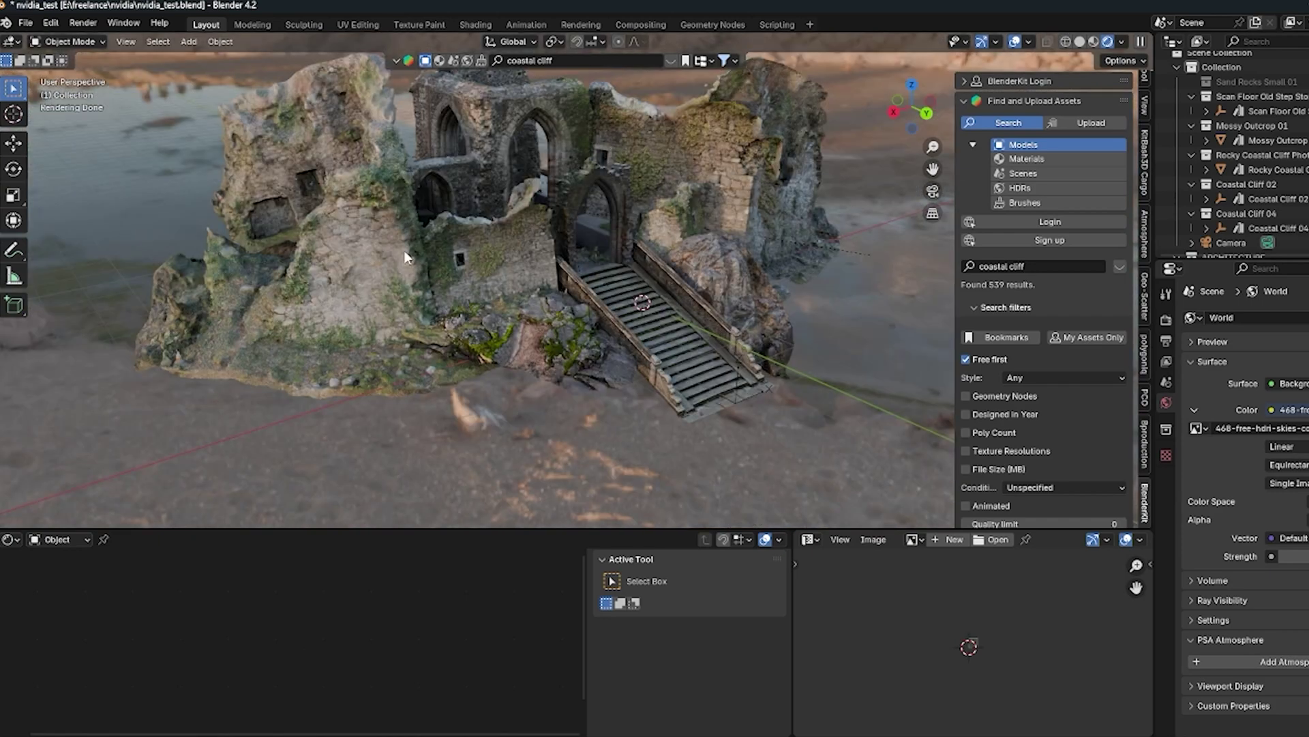
middle_click_drag(375, 266, 488, 349)
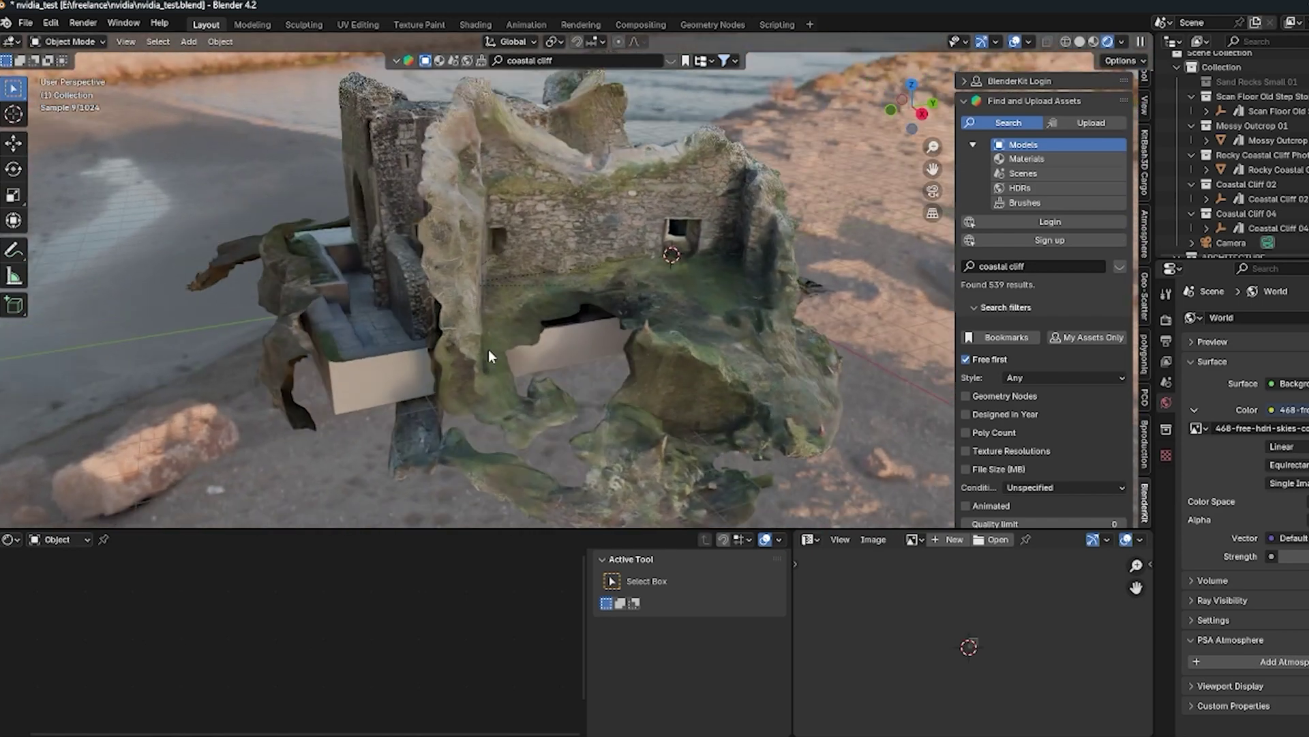
middle_click_drag(609, 330, 559, 354)
middle_click_drag(399, 327, 517, 326)
scroll(517, 326, "up", 5)
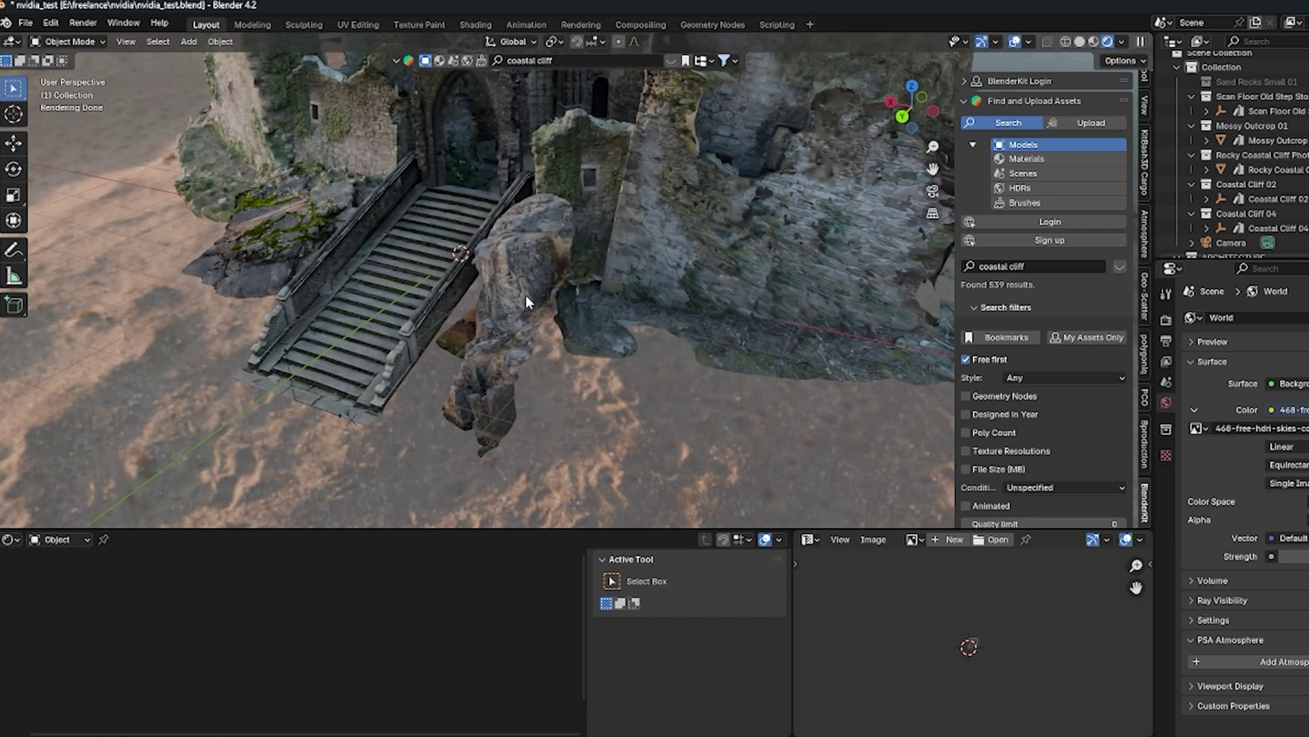
Step: Select the mossy outcrop beside the staircase and inspect how the rocks flank the steps
left_click(526, 296)
left_click(268, 233)
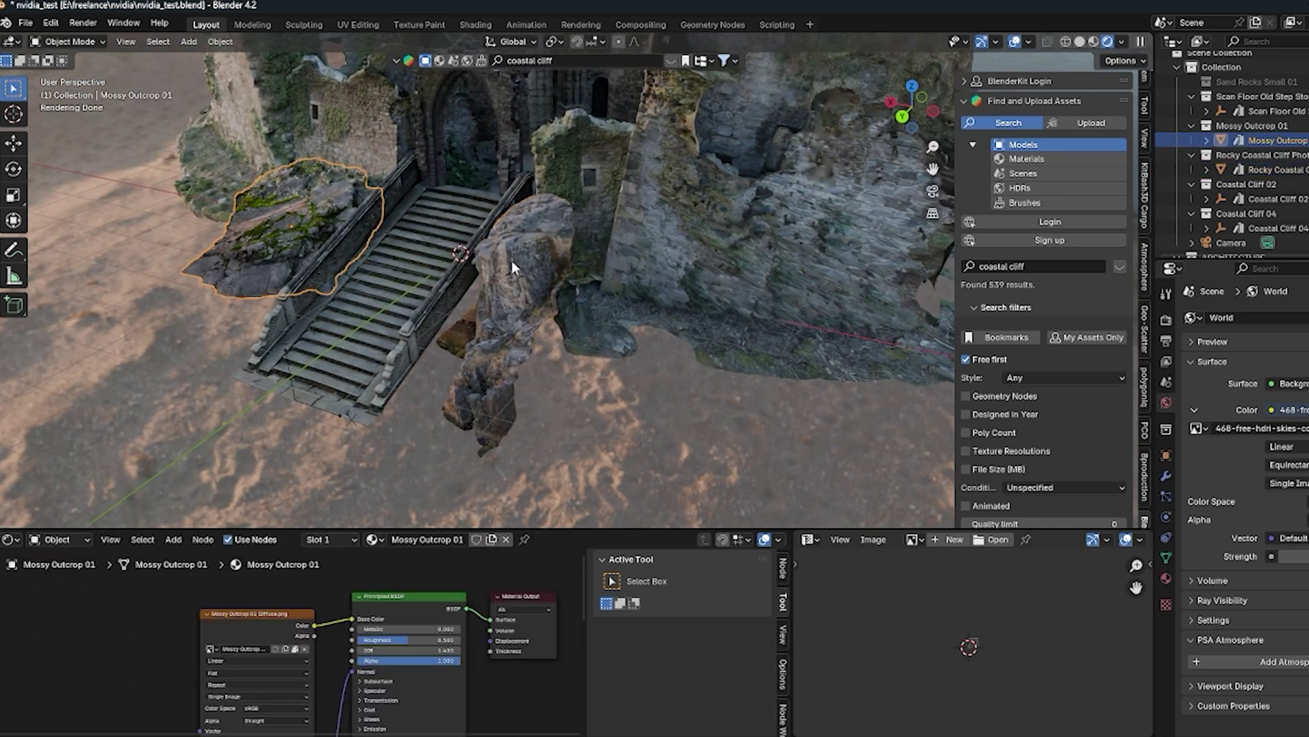
middle_click_drag(212, 232, 341, 239, "shift")
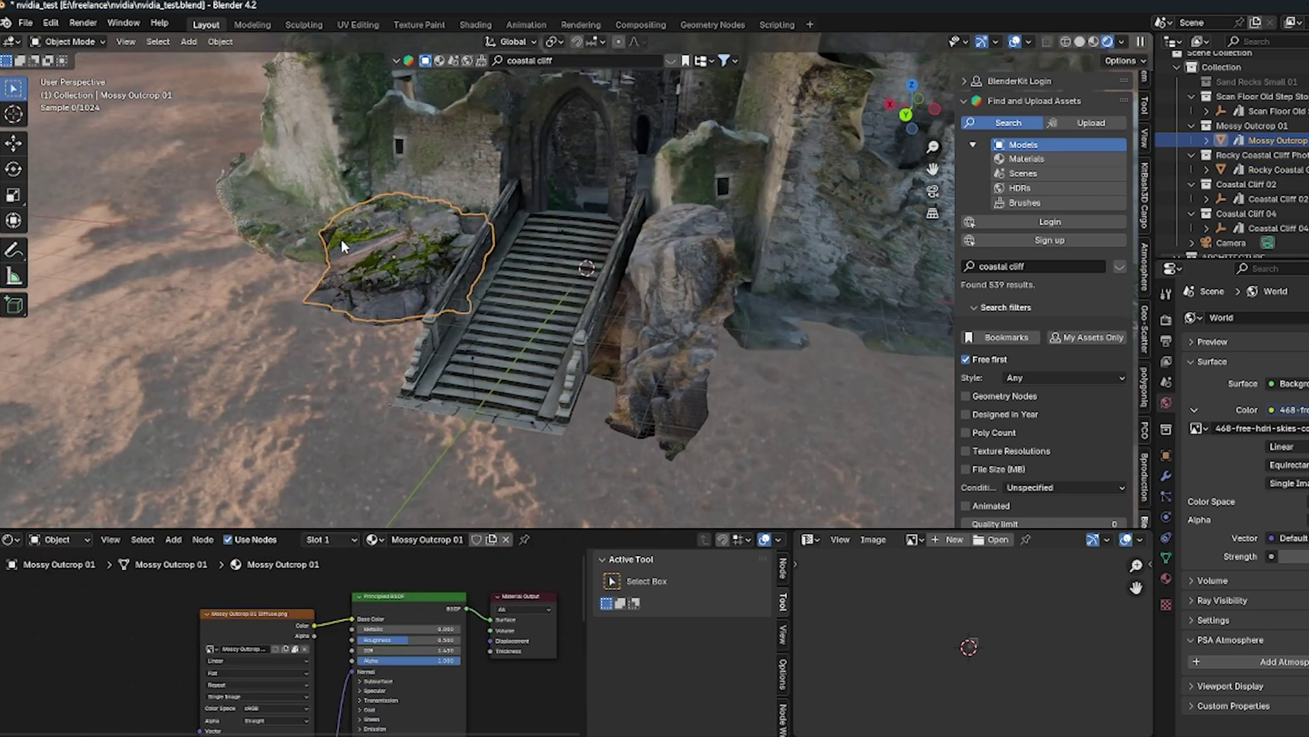
middle_click_drag(444, 264, 326, 260)
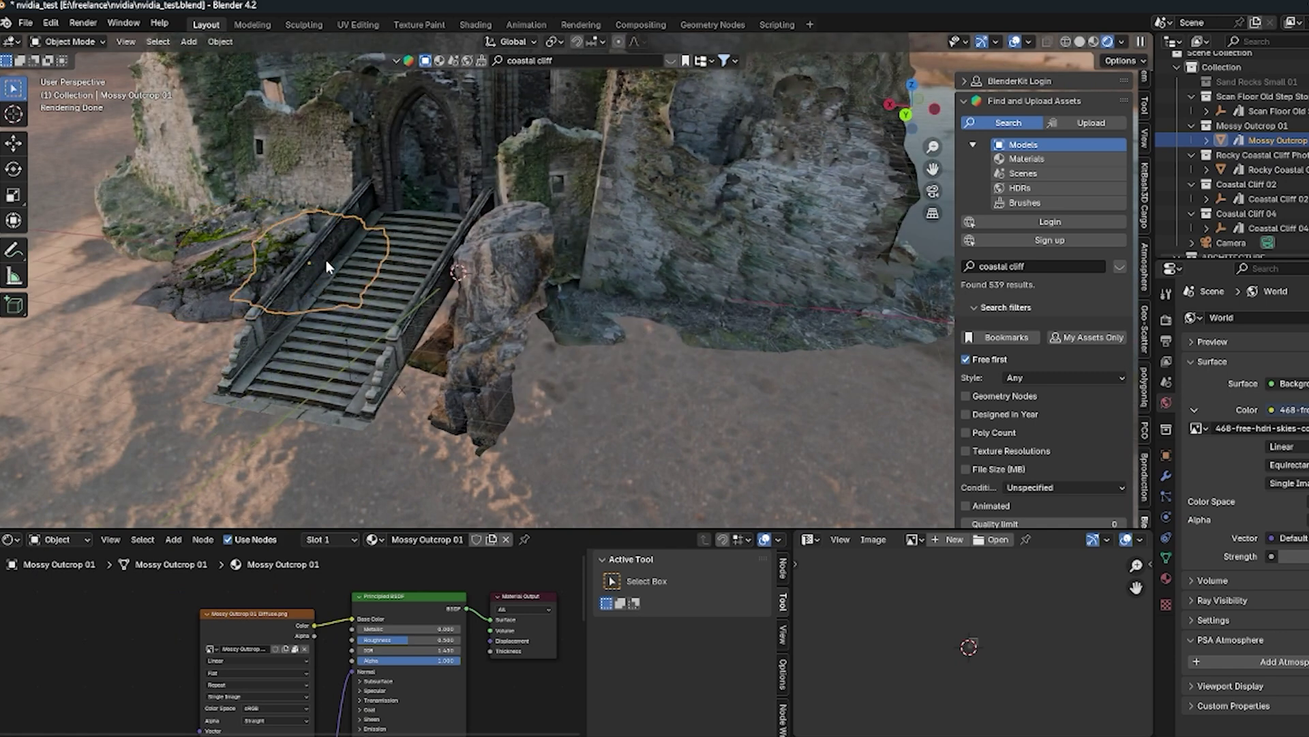
Step: Add a plane under the castle and scale its mesh about 109 times to form a large ground surface
scroll(326, 260, "down", 3)
key("shift+a")
left_click(380, 241)
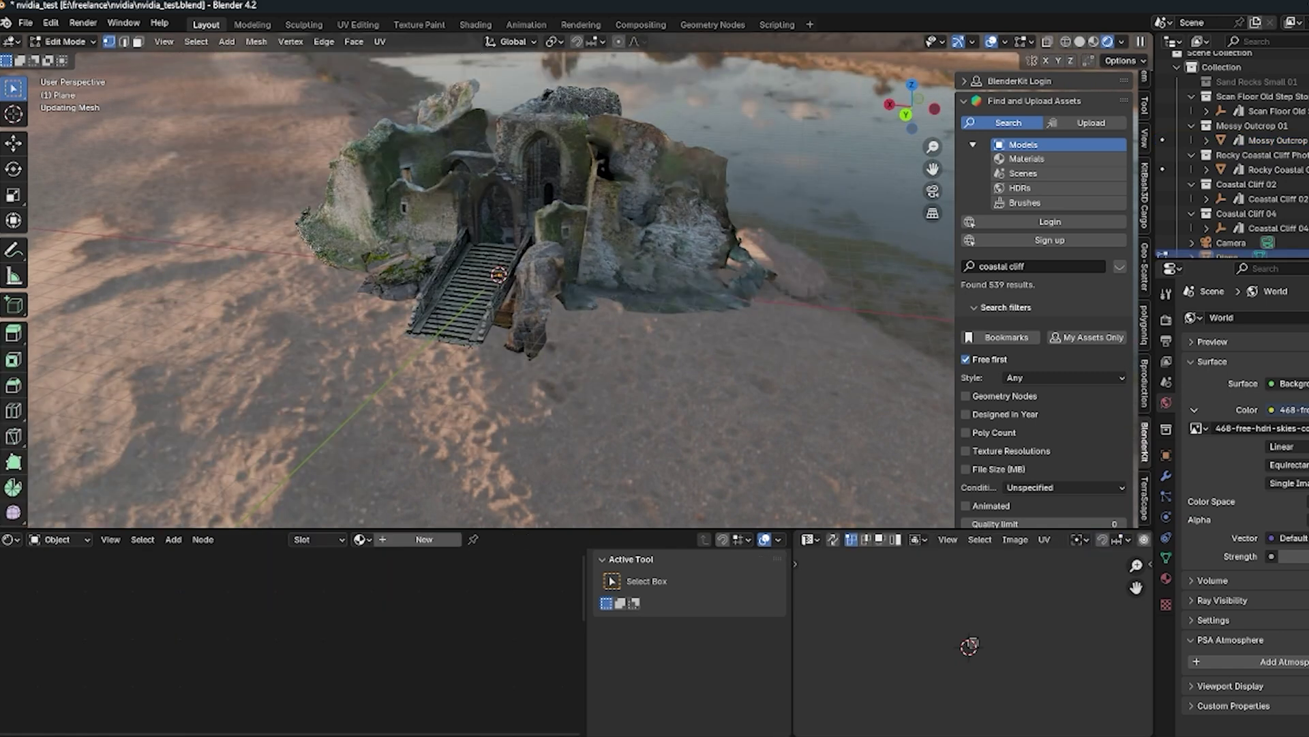
key("Tab")
key("s")
key("Return")
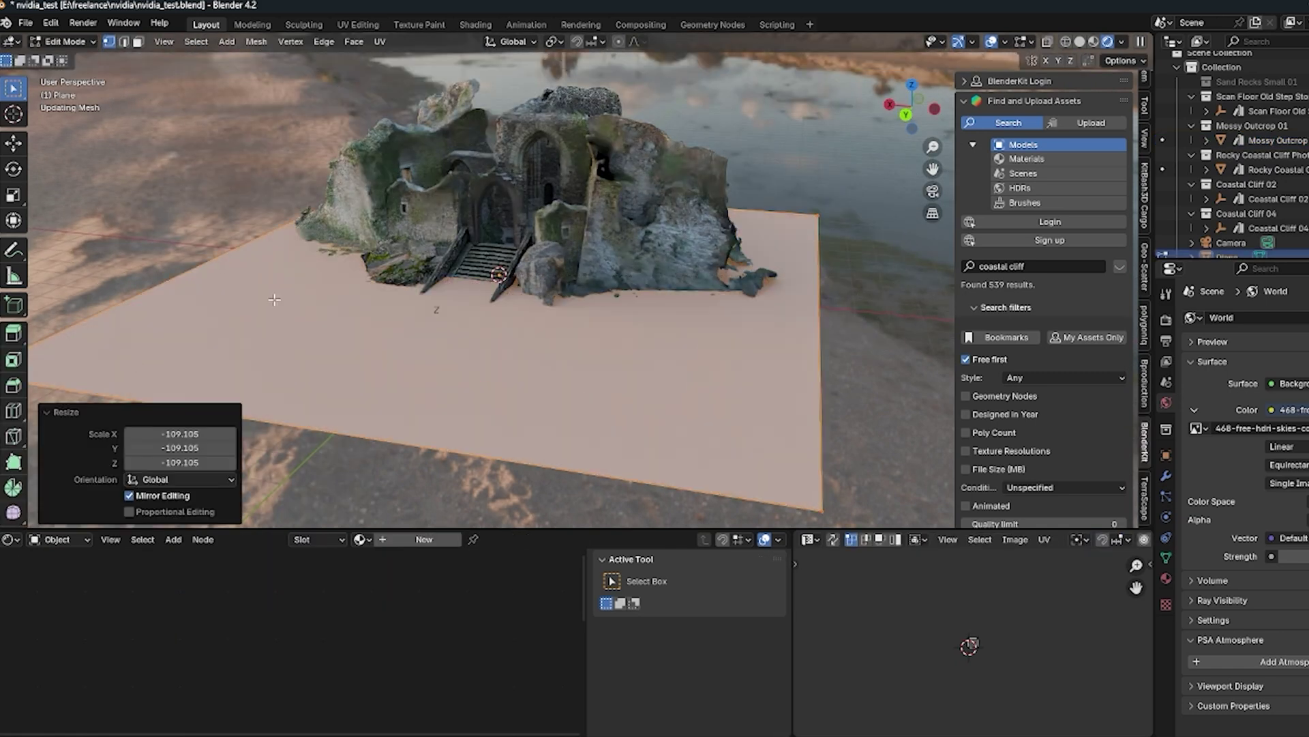
Step: Lower the ground plane's mesh about 1.6 m along Z to meet the base of the ruin and staircase
key("g")
key("z")
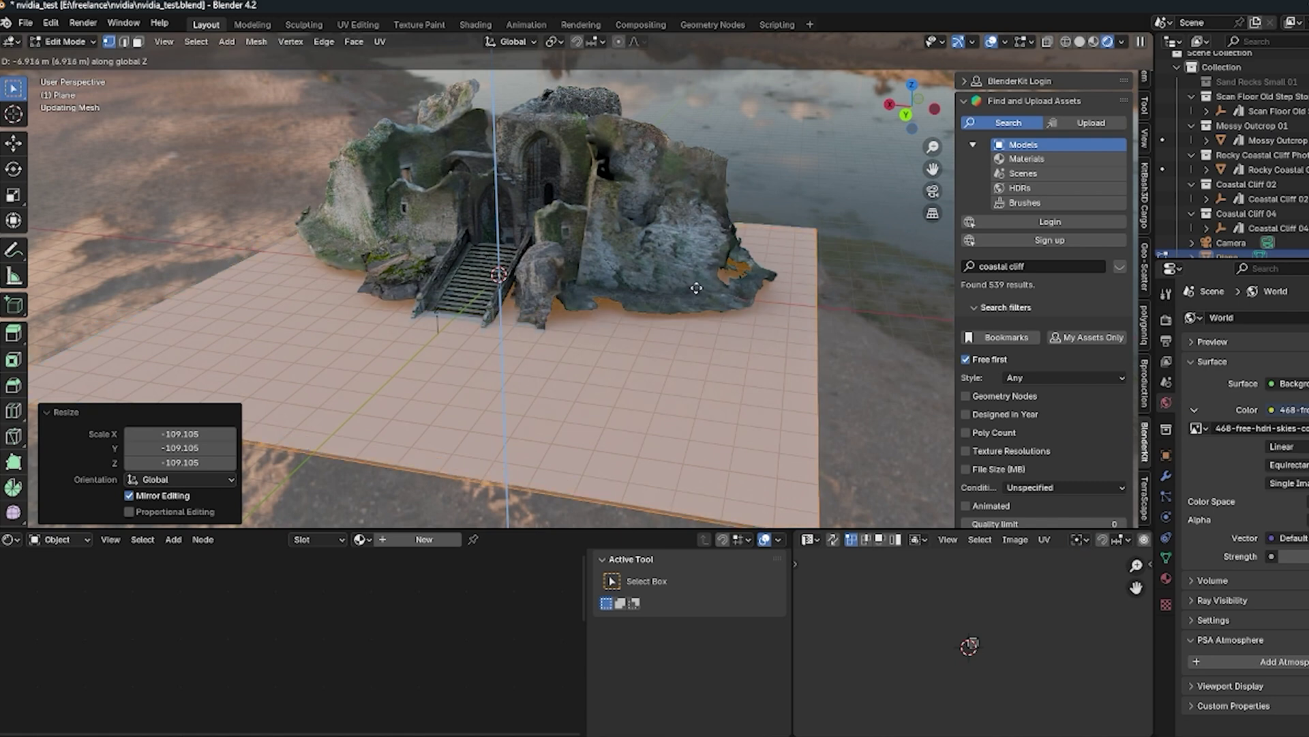
left_click(699, 298)
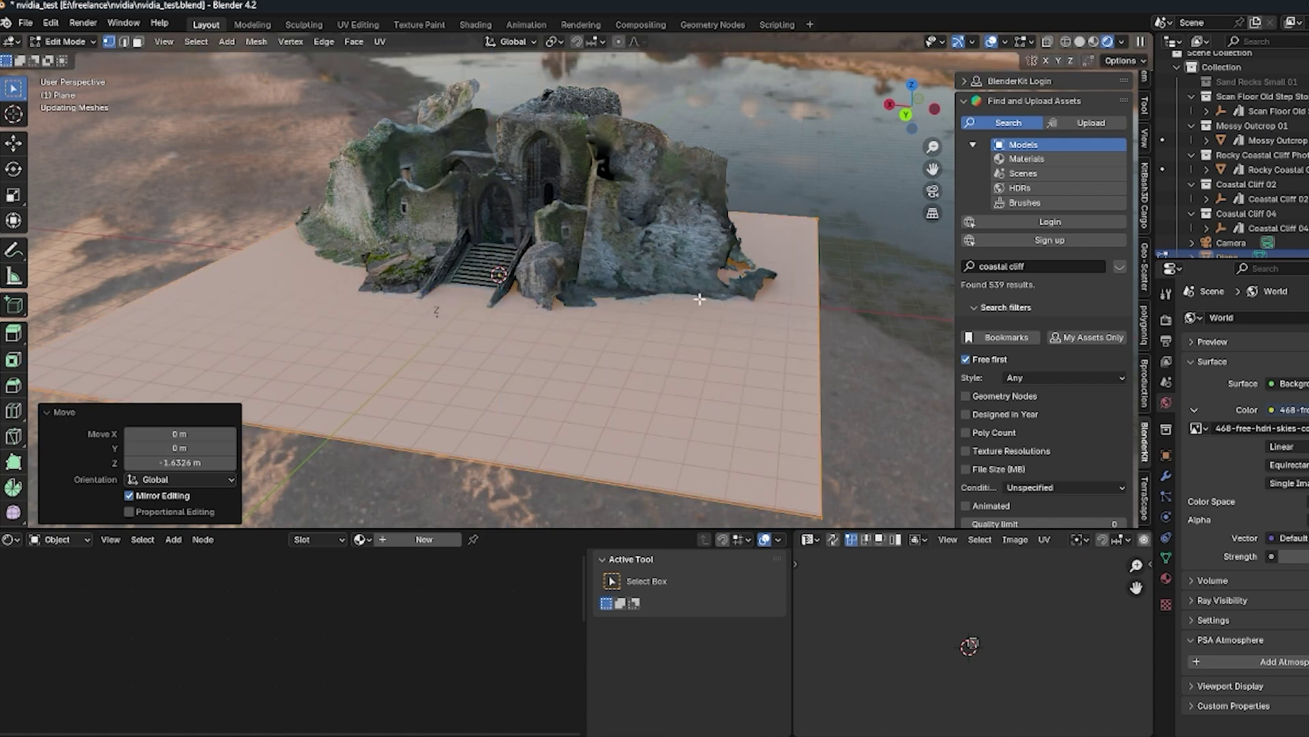
key("Tab")
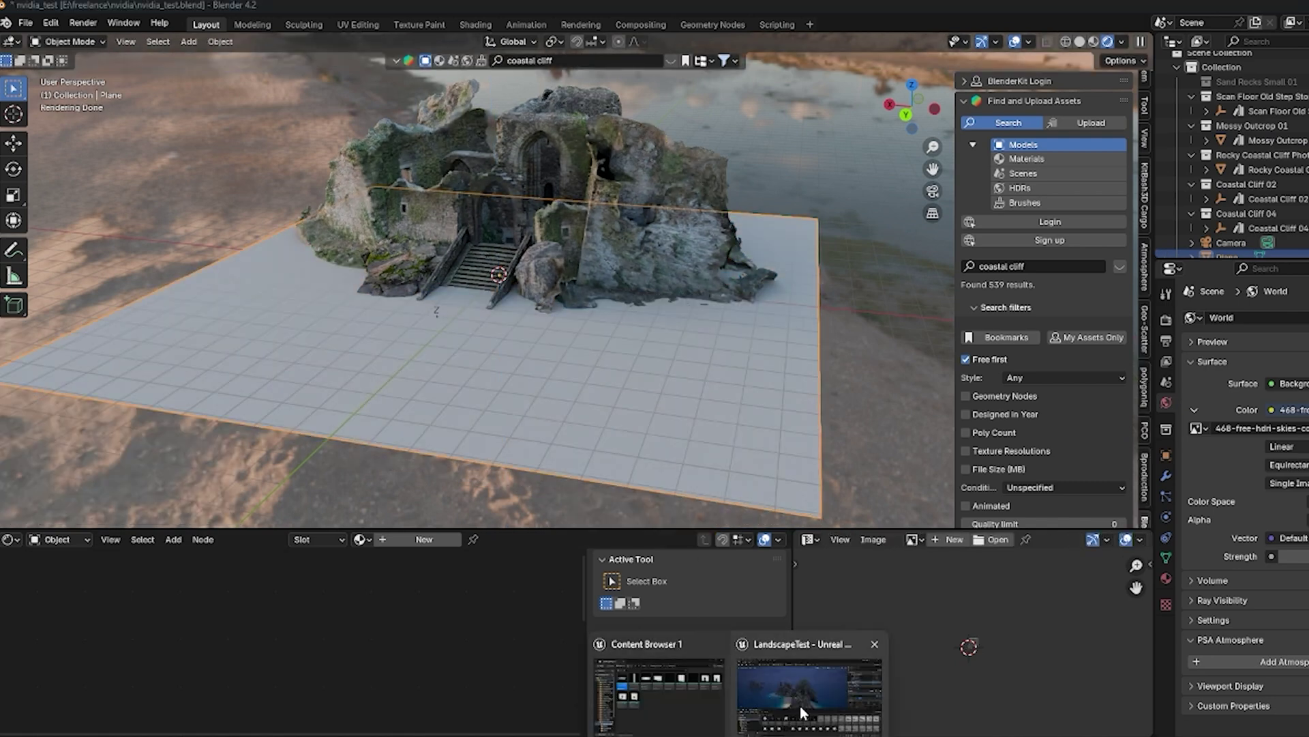
Step: Switch to Unreal Engine and look over the LandscapeTest level
left_click(800, 705)
middle_click_drag(447, 372, 372, 437)
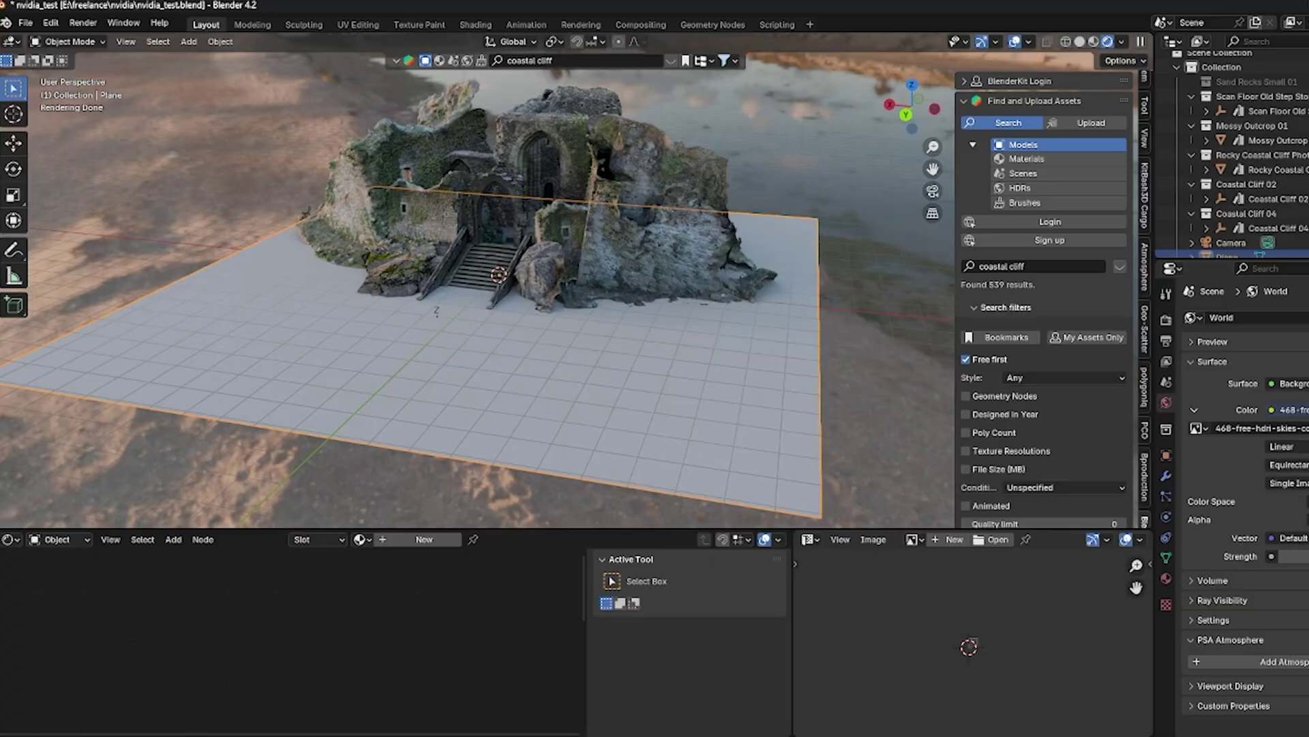
Step: In Blender, enlarge the ground plane's mesh by a factor of 1.32 and fine-tune its height along Z
middle_click_drag(378, 304, 722, 272)
key("Tab")
key("s")
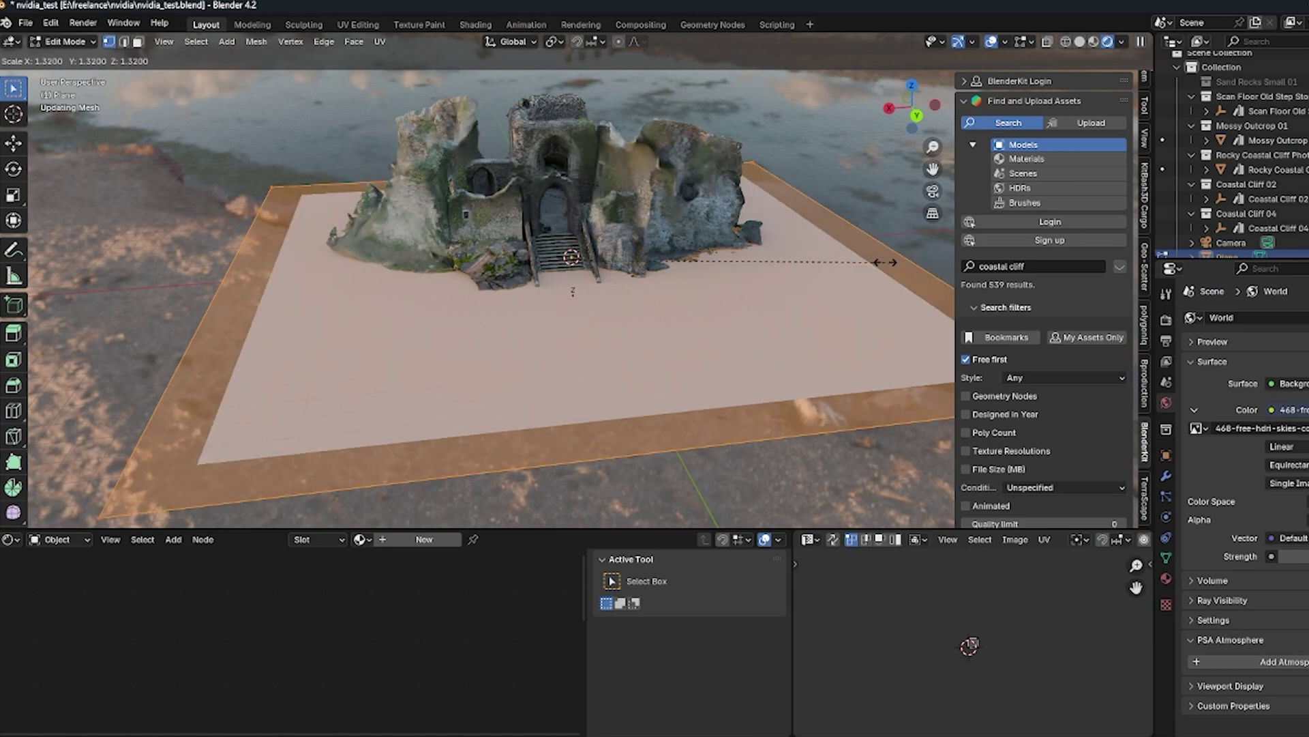
left_click(798, 297)
key("g")
key("z")
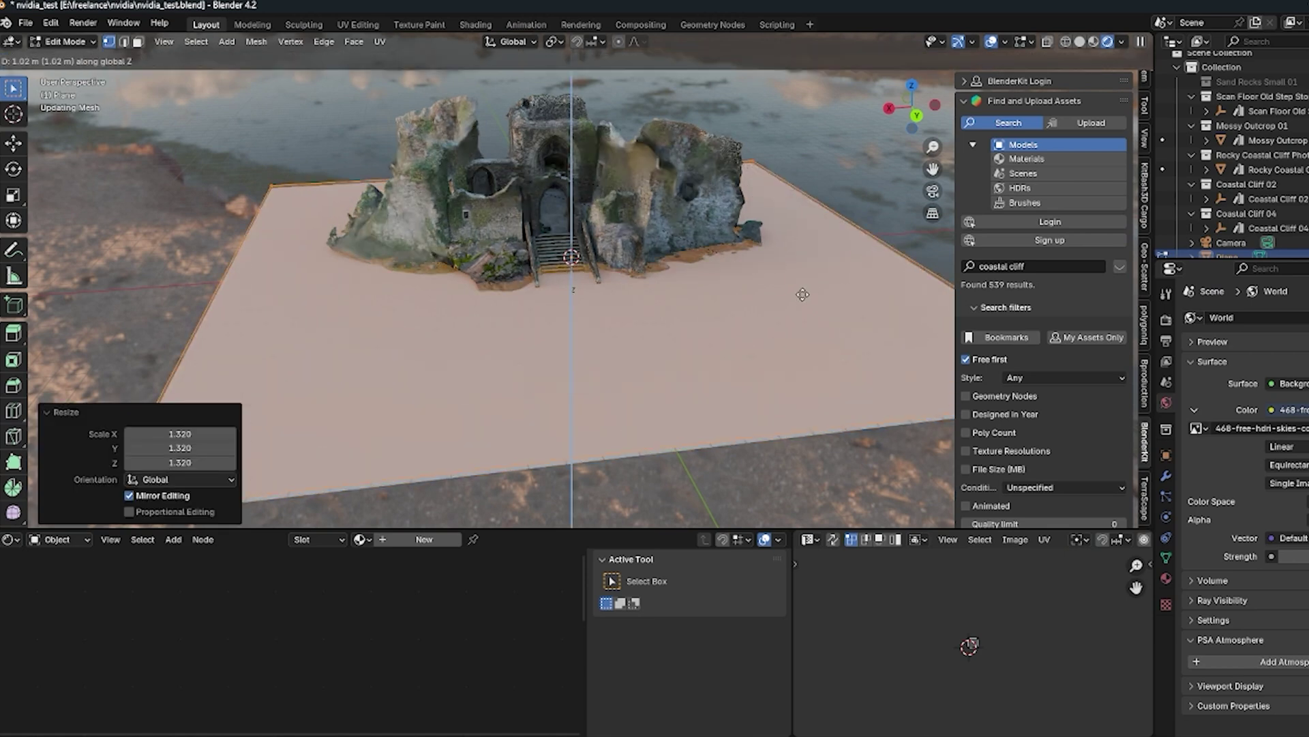
left_click(803, 294)
key("Tab")
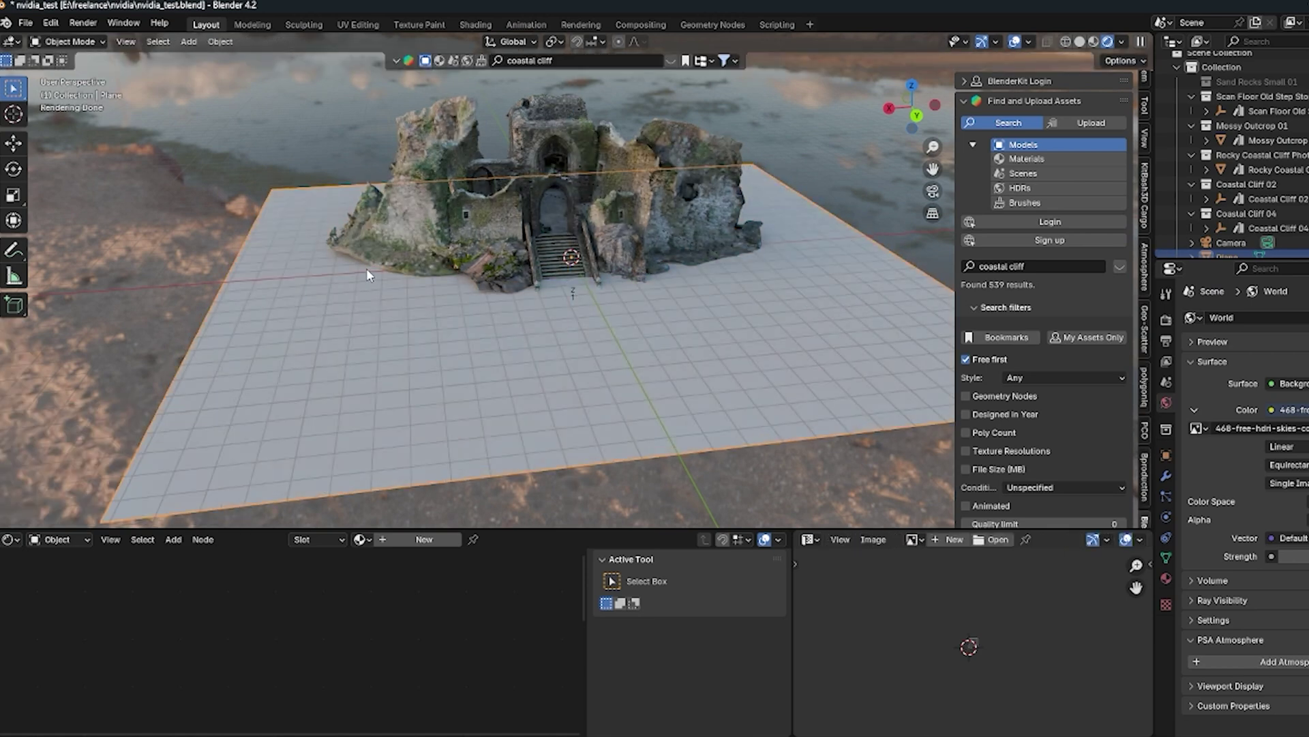
Step: Subdivide the ground plane's mesh with 100 cuts and return to Object Mode
middle_click_drag(366, 268, 423, 294)
scroll(423, 294, "up", 3)
scroll(457, 297, "down", 3)
key("Tab")
right_click(428, 349)
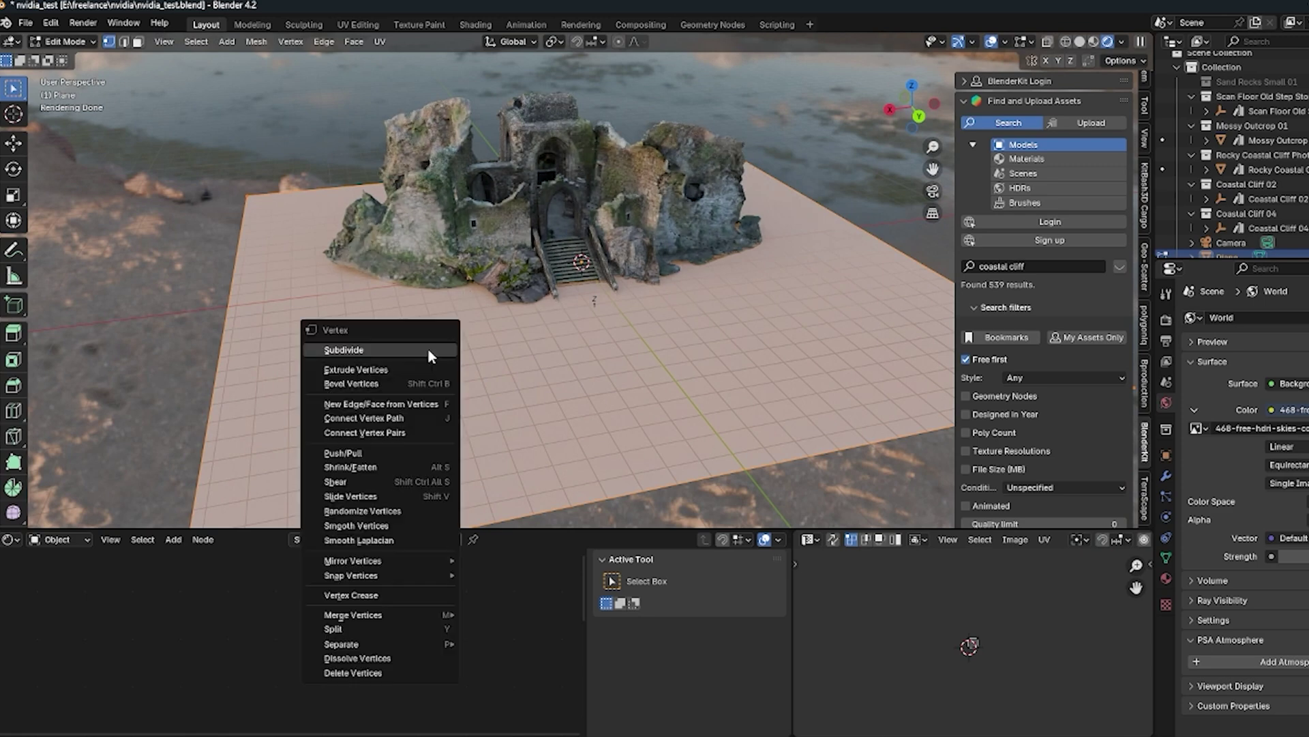
left_click(428, 349)
left_click(186, 414)
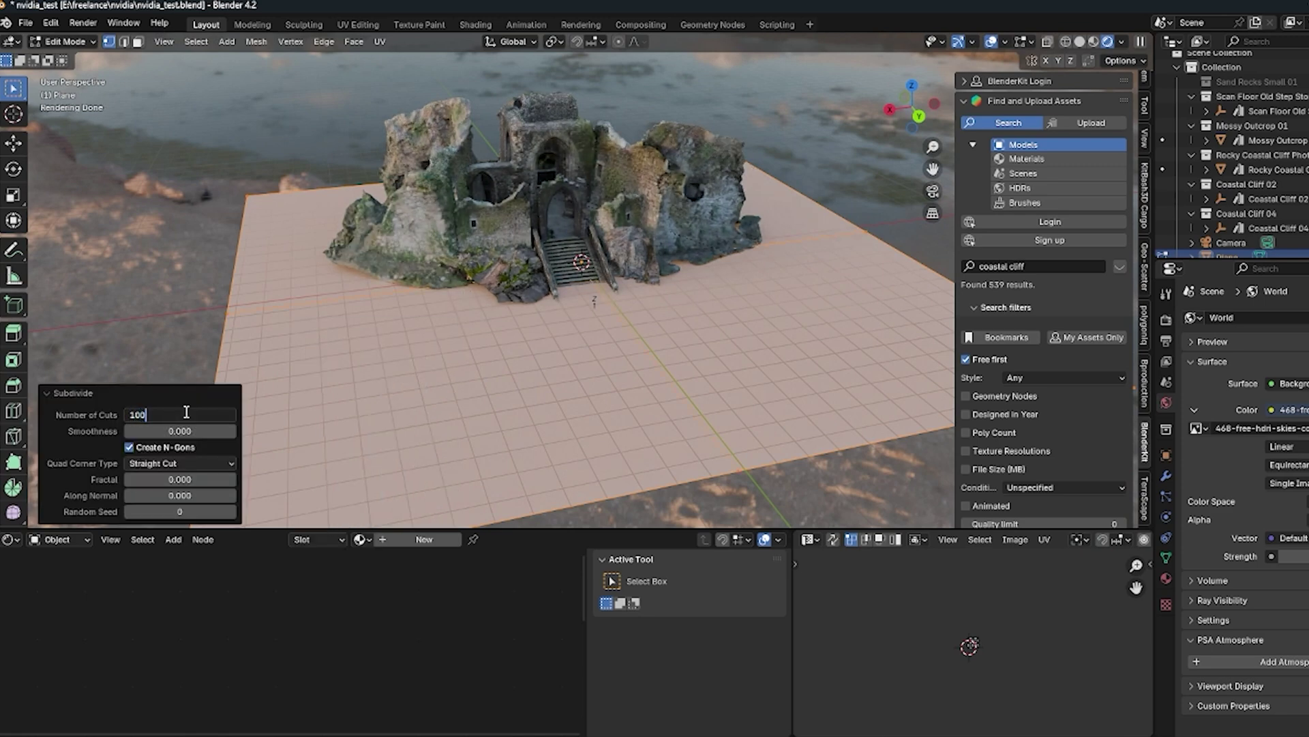
key("Return")
key("Tab")
Step: Switch the ground plane to Sculpt Mode with the area around the castle's staircase in view
scroll(380, 294, "up", 5)
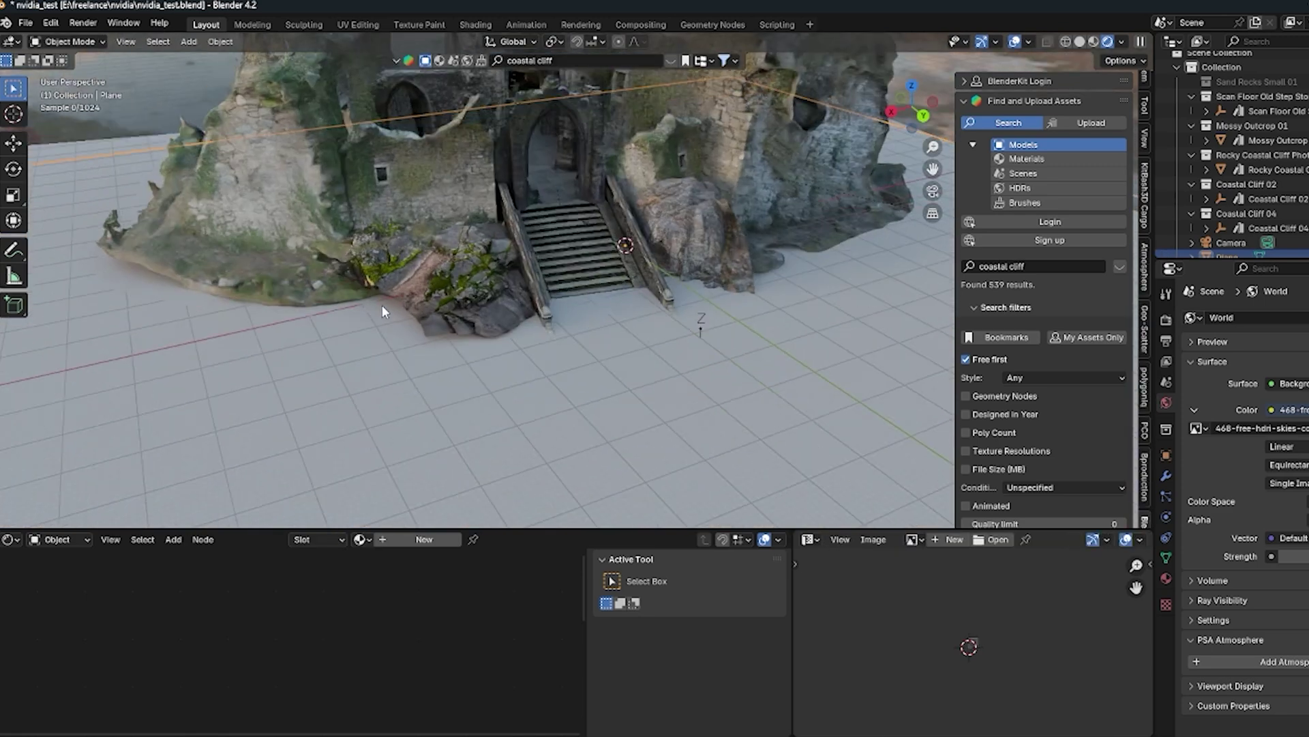
scroll(382, 305, "down", 5)
middle_click_drag(383, 274, 492, 318)
scroll(498, 309, "up", 3)
scroll(509, 309, "up", 3)
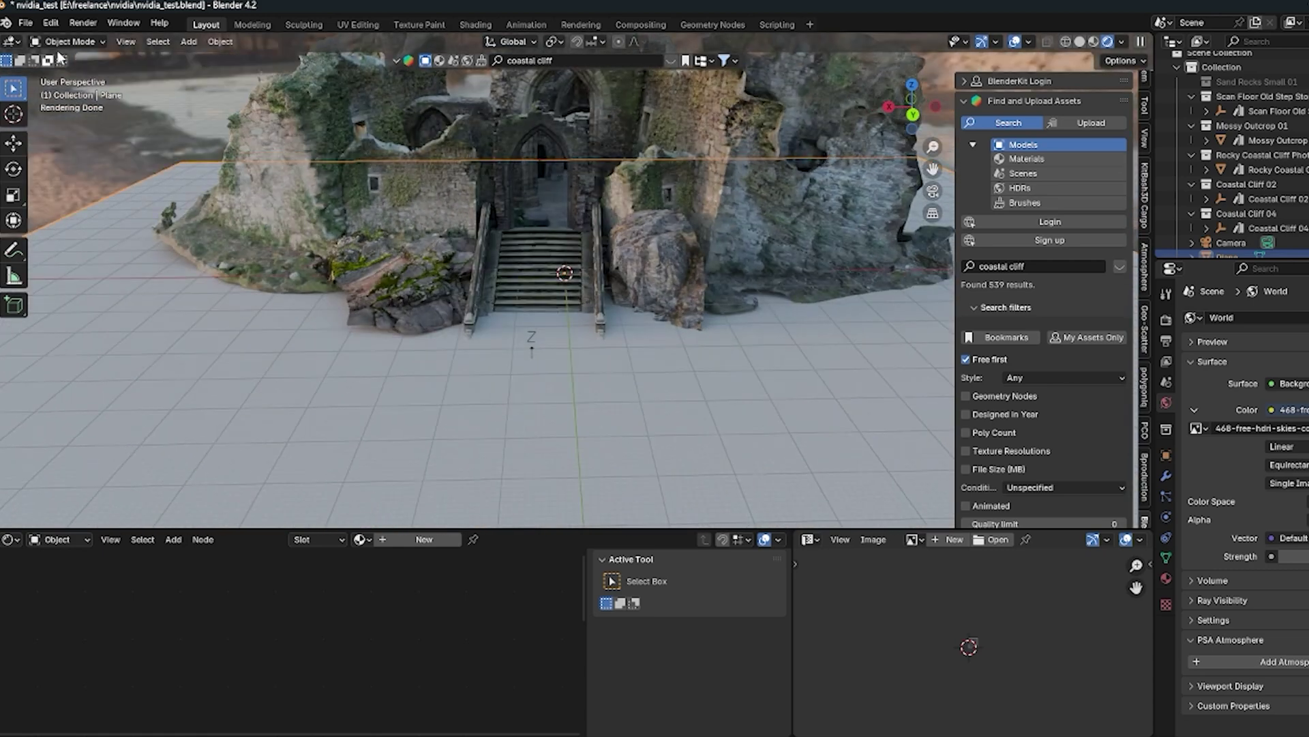
left_click(85, 43)
left_click(93, 92)
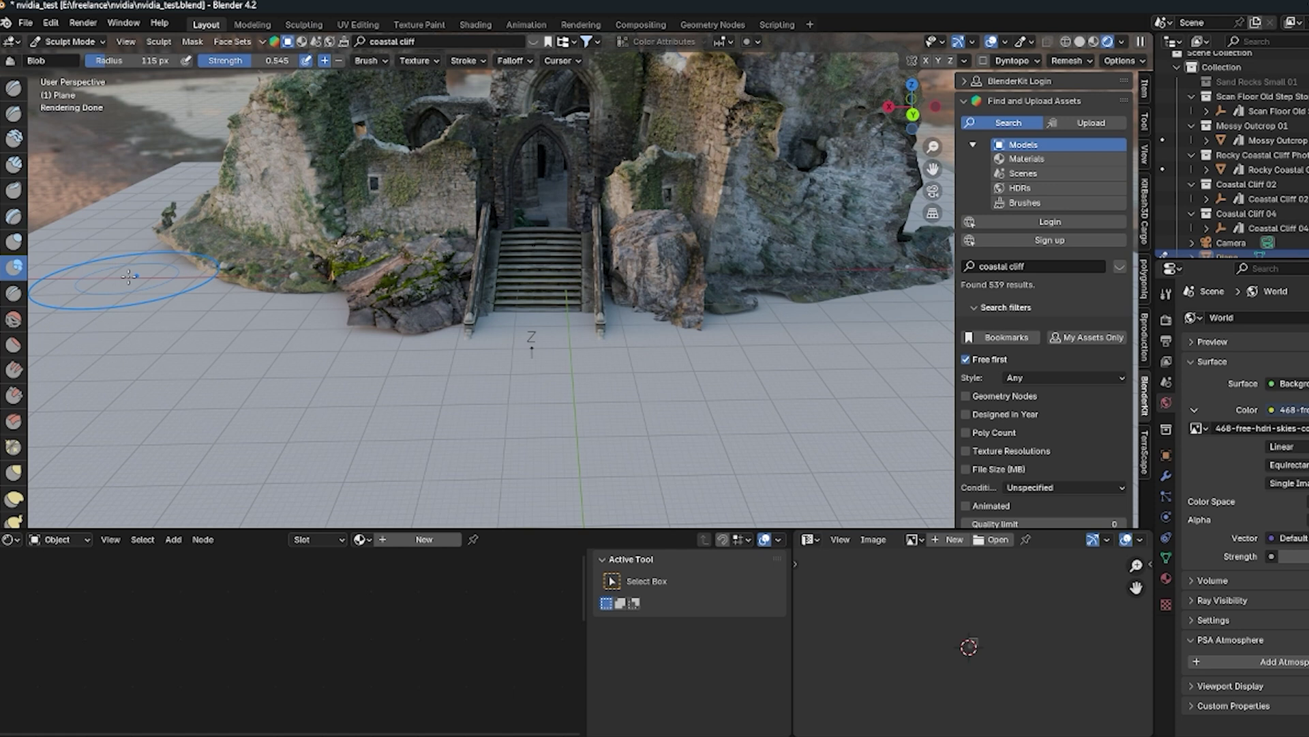
left_click(65, 42)
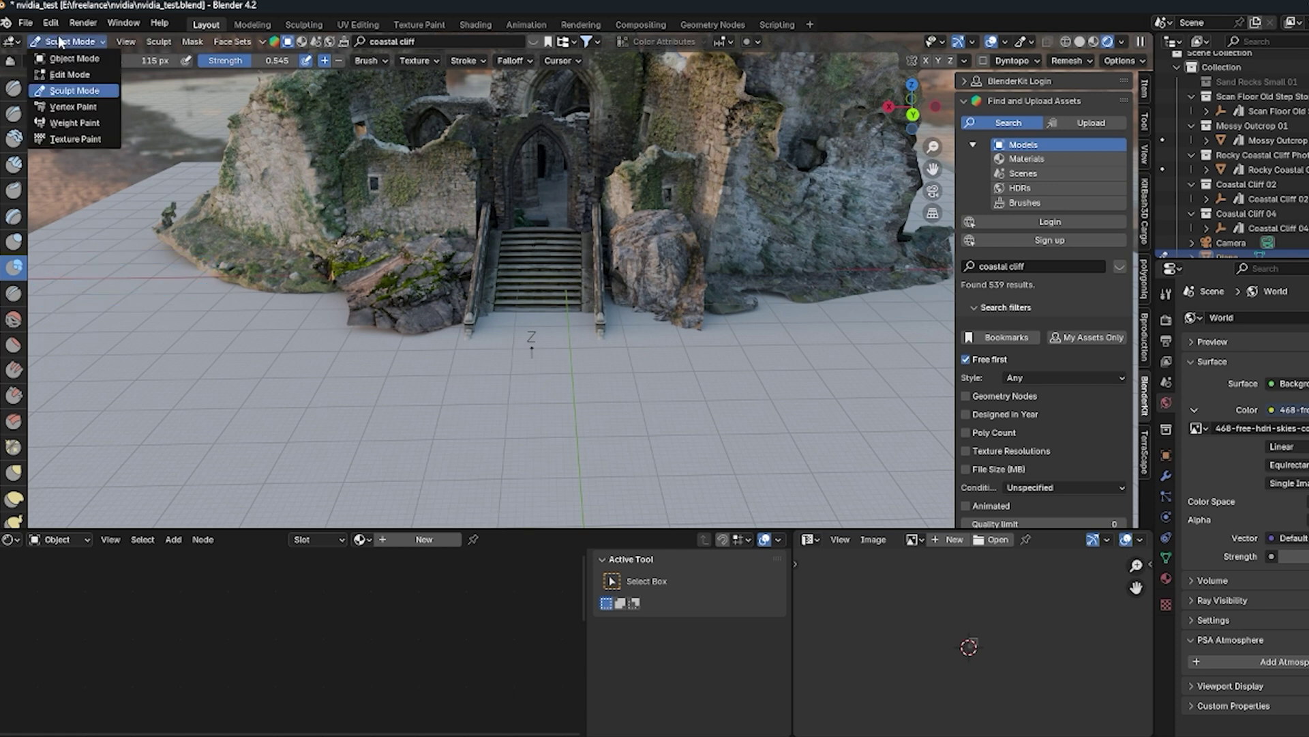
left_click(87, 94)
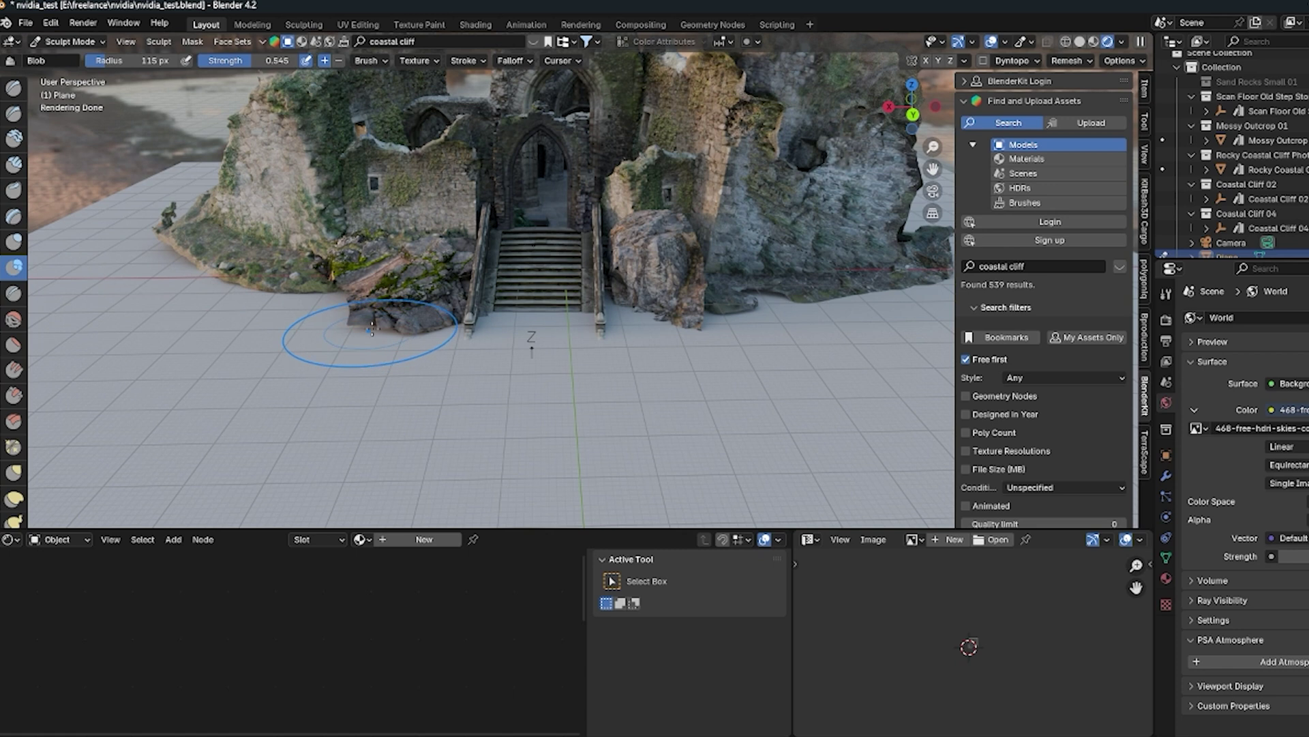
Step: Set the Blob brush's strength to 0.564, keeping its radius at 115 px
key("f")
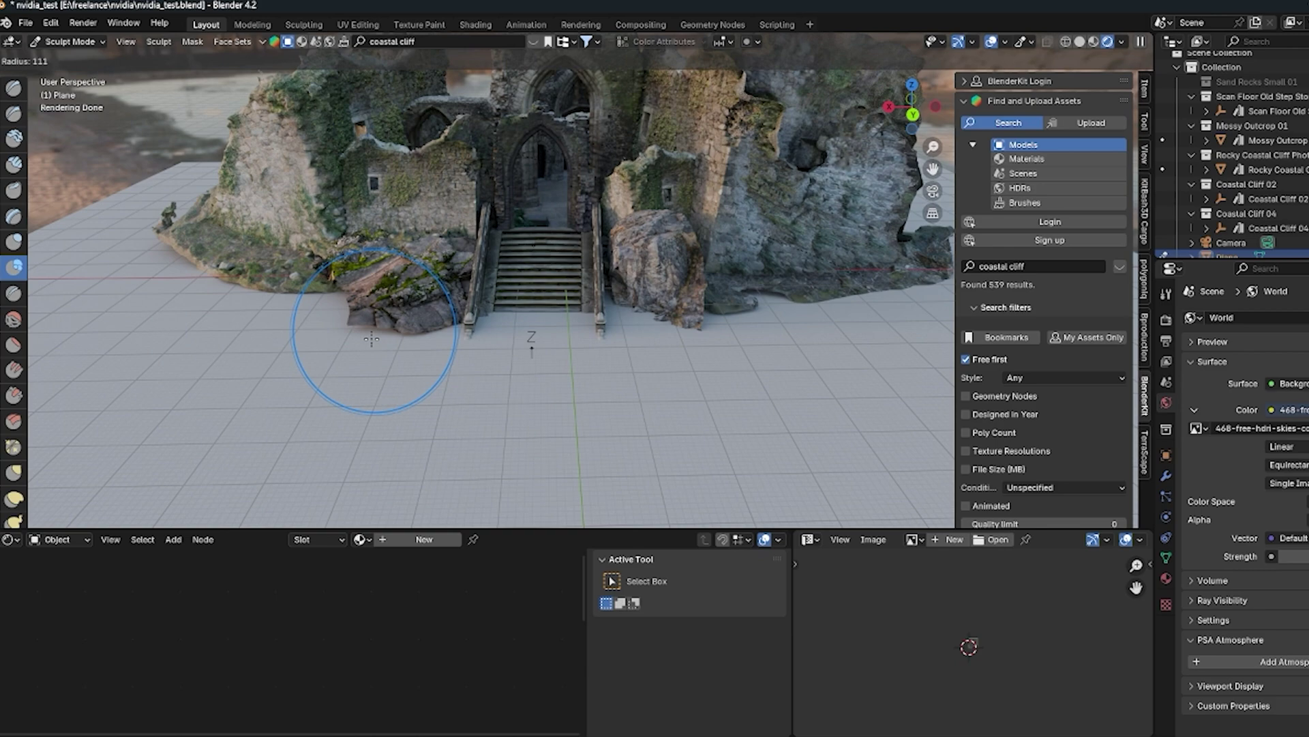
key("Escape")
scroll(409, 307, "up", 5)
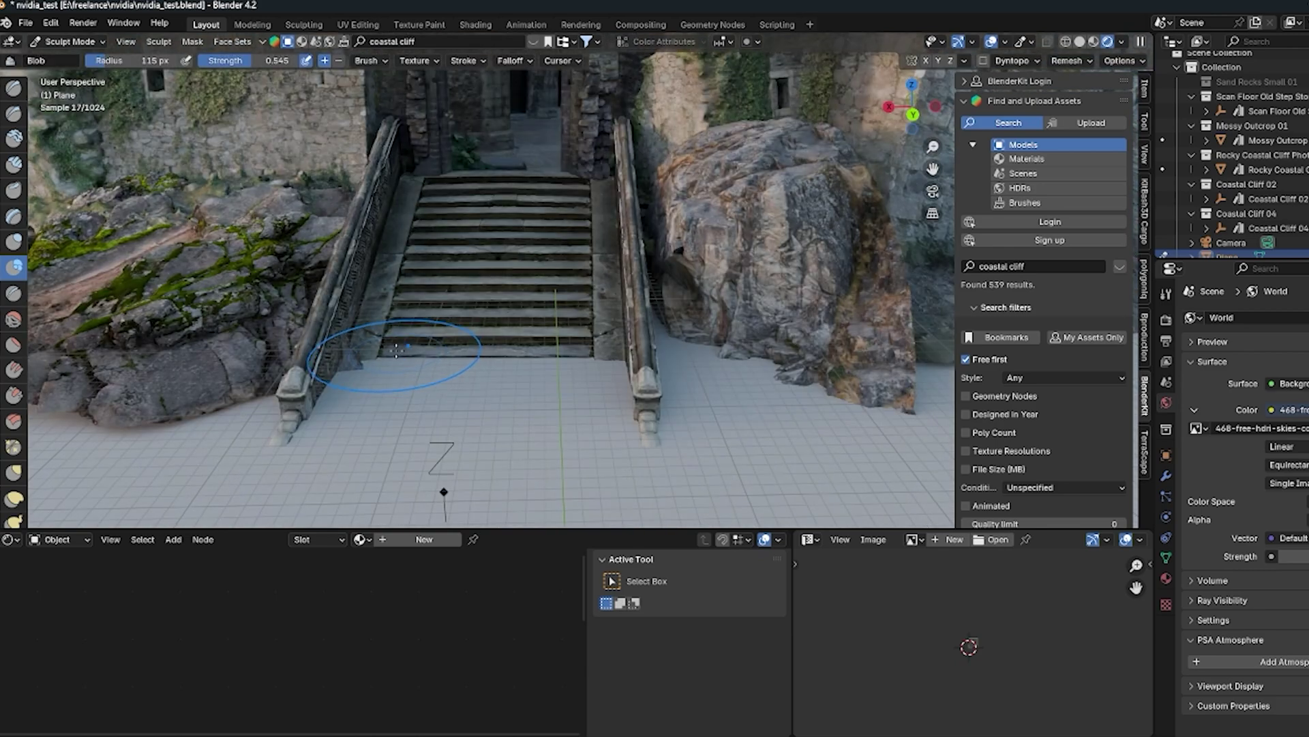
middle_click_drag(404, 291, 477, 280)
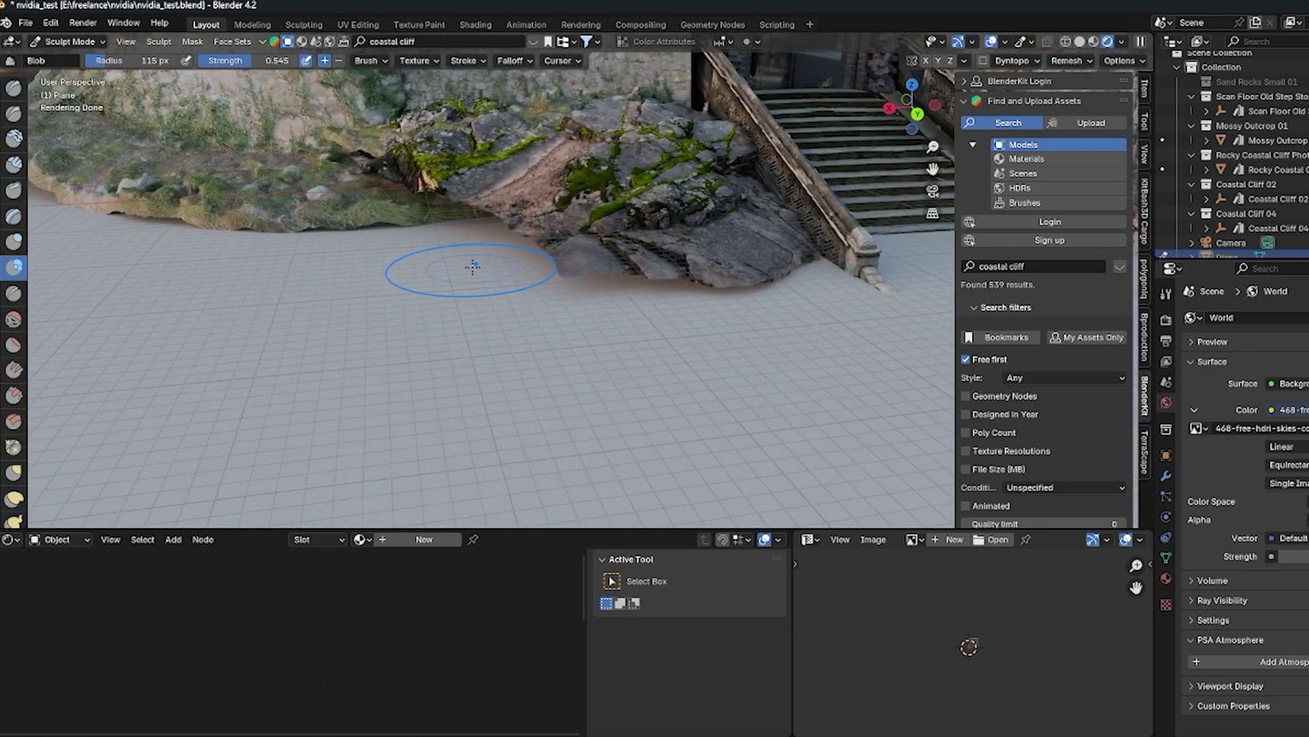
scroll(471, 269, "down", 2)
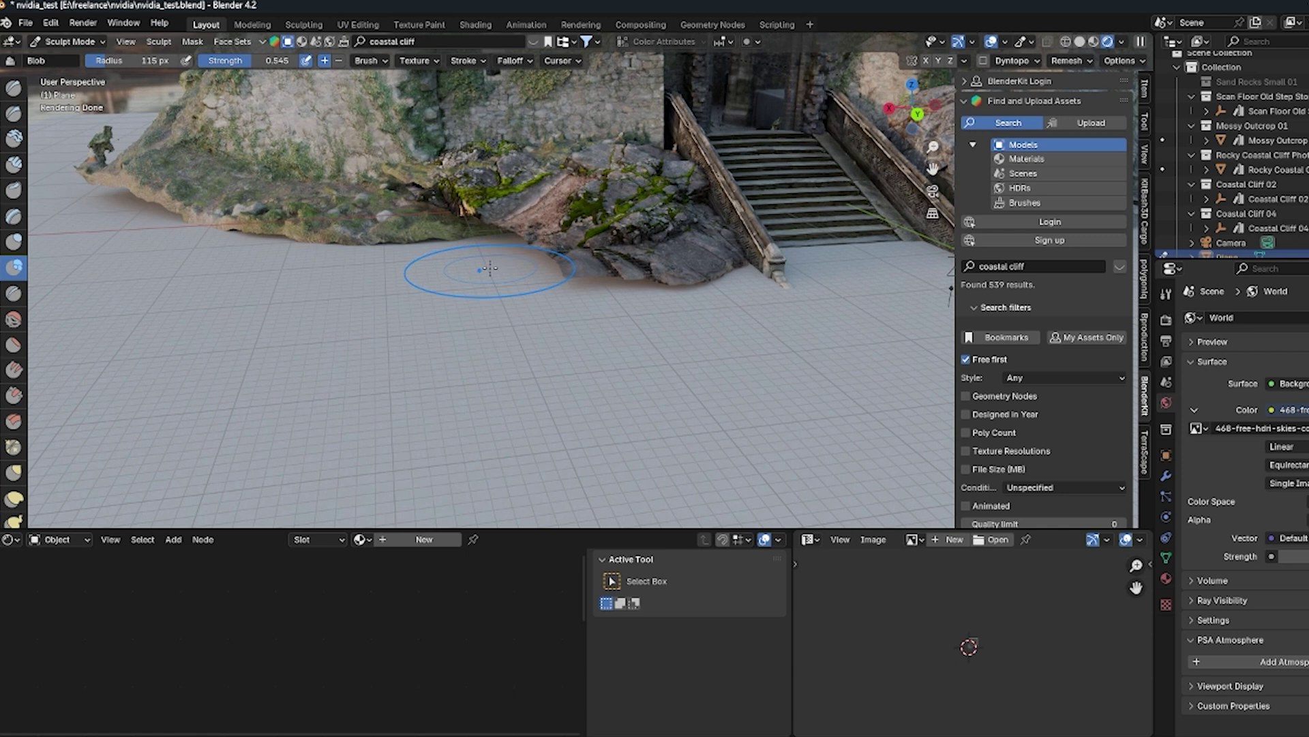
key("shift+f")
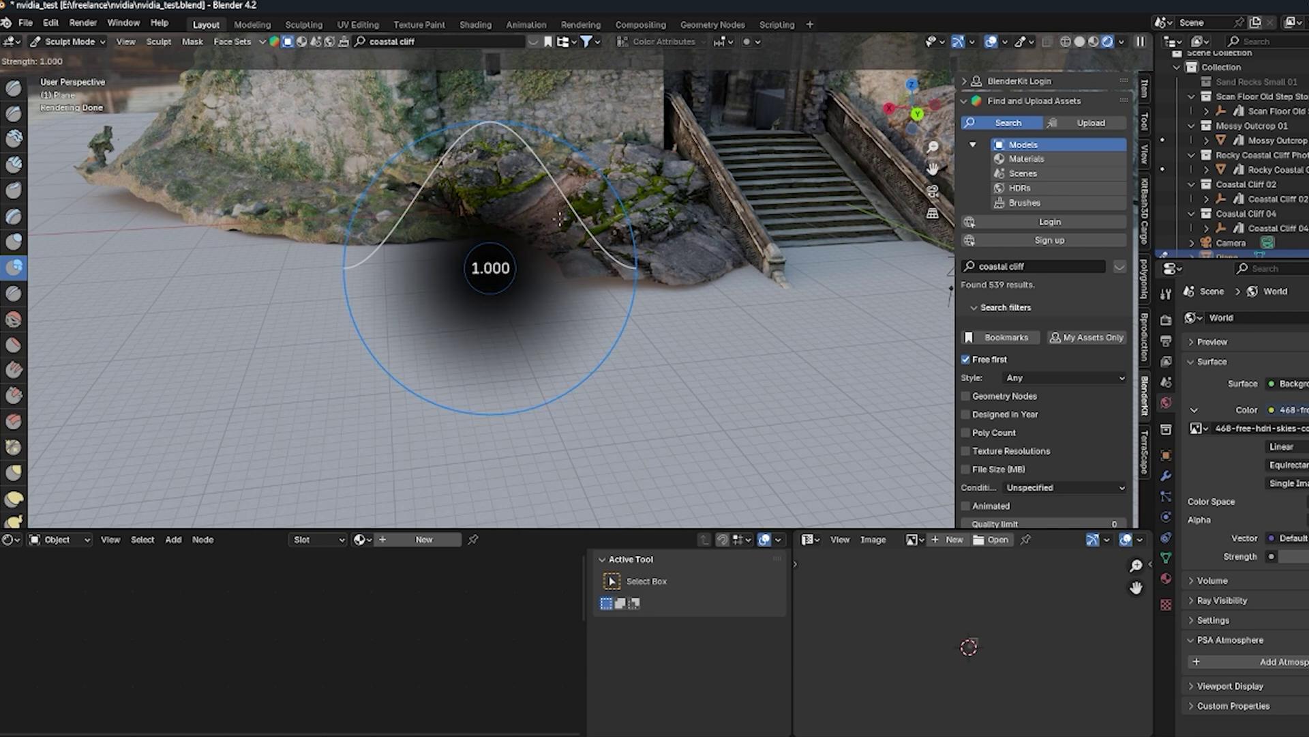
left_click(433, 239)
key("shift+f")
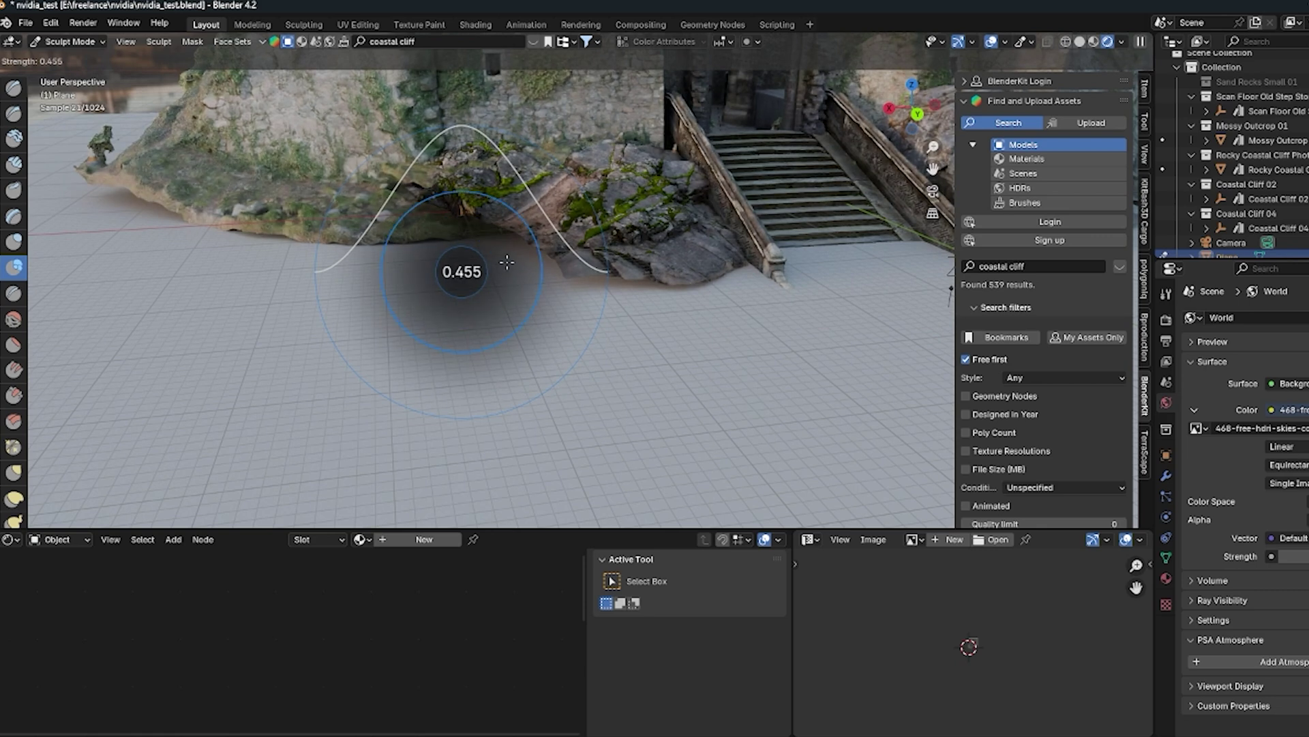
left_click(519, 256)
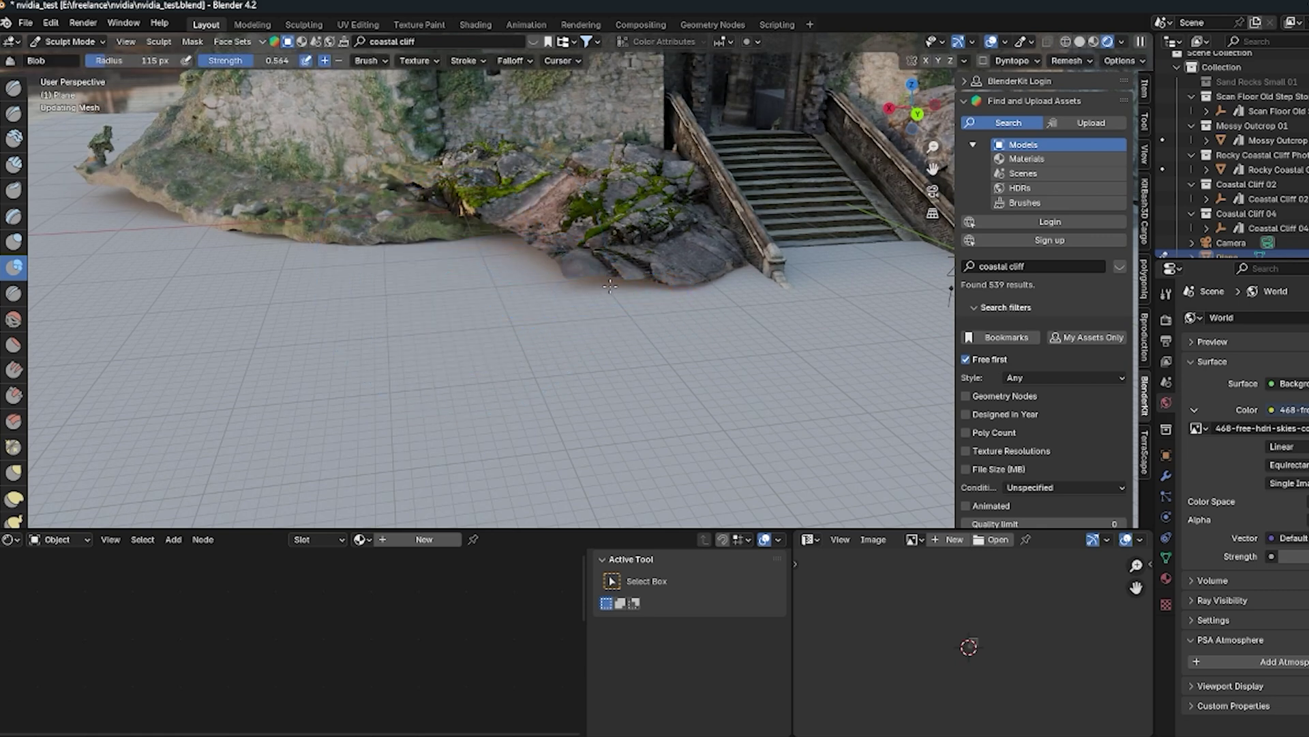
Step: Raise a mound at the foot of the mossy rocks beside the staircase and switch the viewport to Solid shading
left_click_drag(610, 286, 635, 291)
left_click_drag(513, 273, 603, 287)
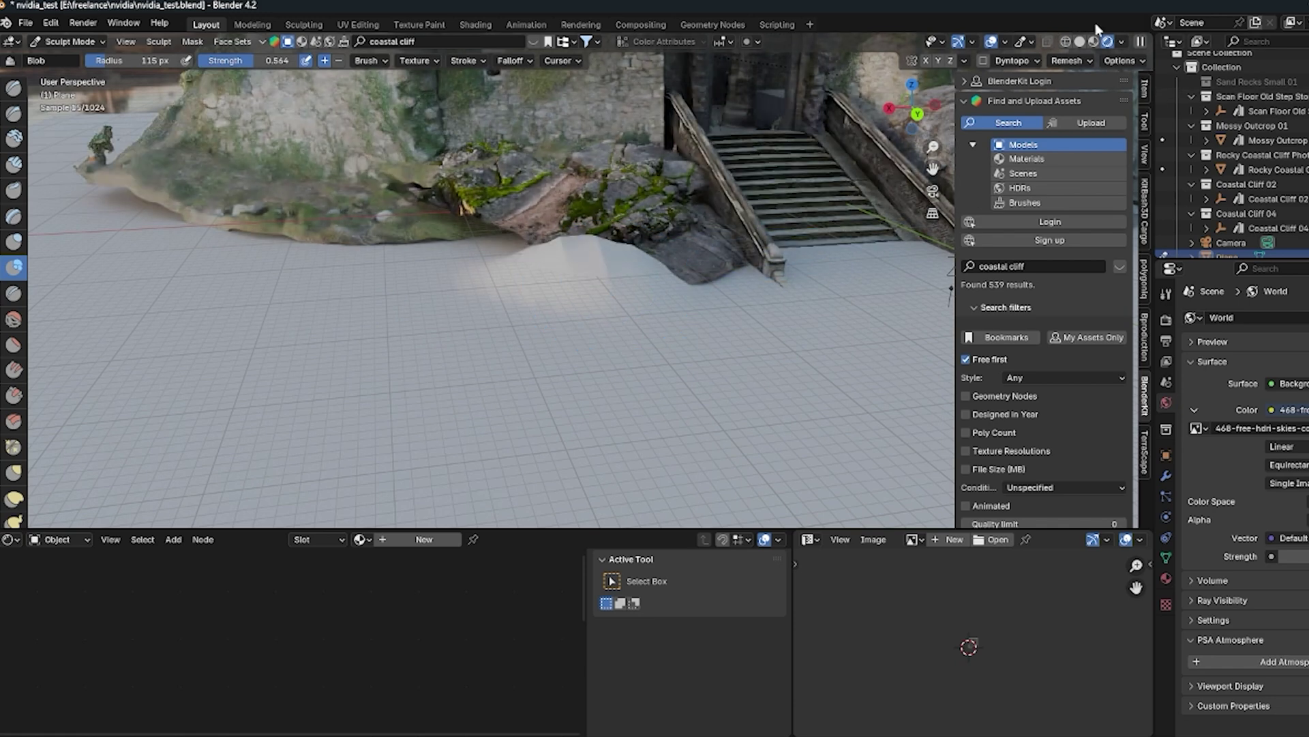
left_click(1080, 41)
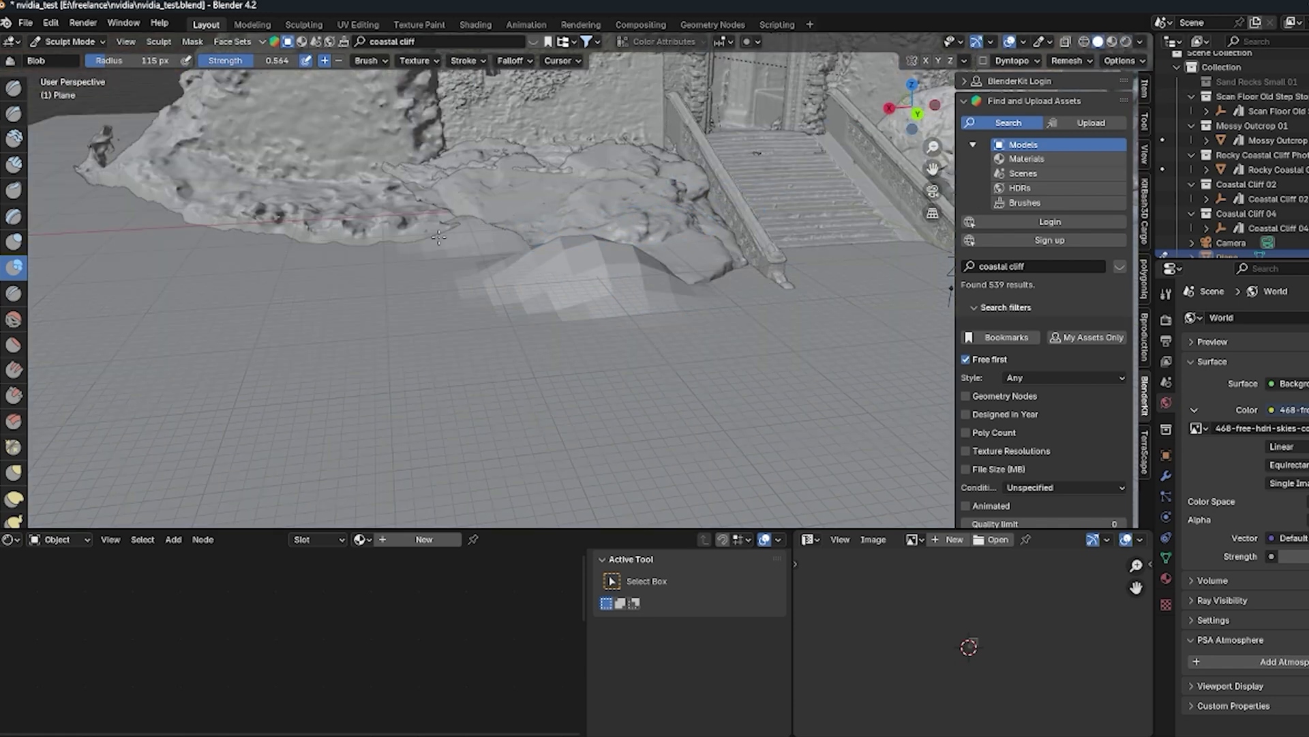
Step: Build up the ground plane with the Blob brush along the base of the rocky slope, from its outer end to the staircase
left_click_drag(438, 237, 301, 235)
middle_click_drag(266, 225, 394, 244)
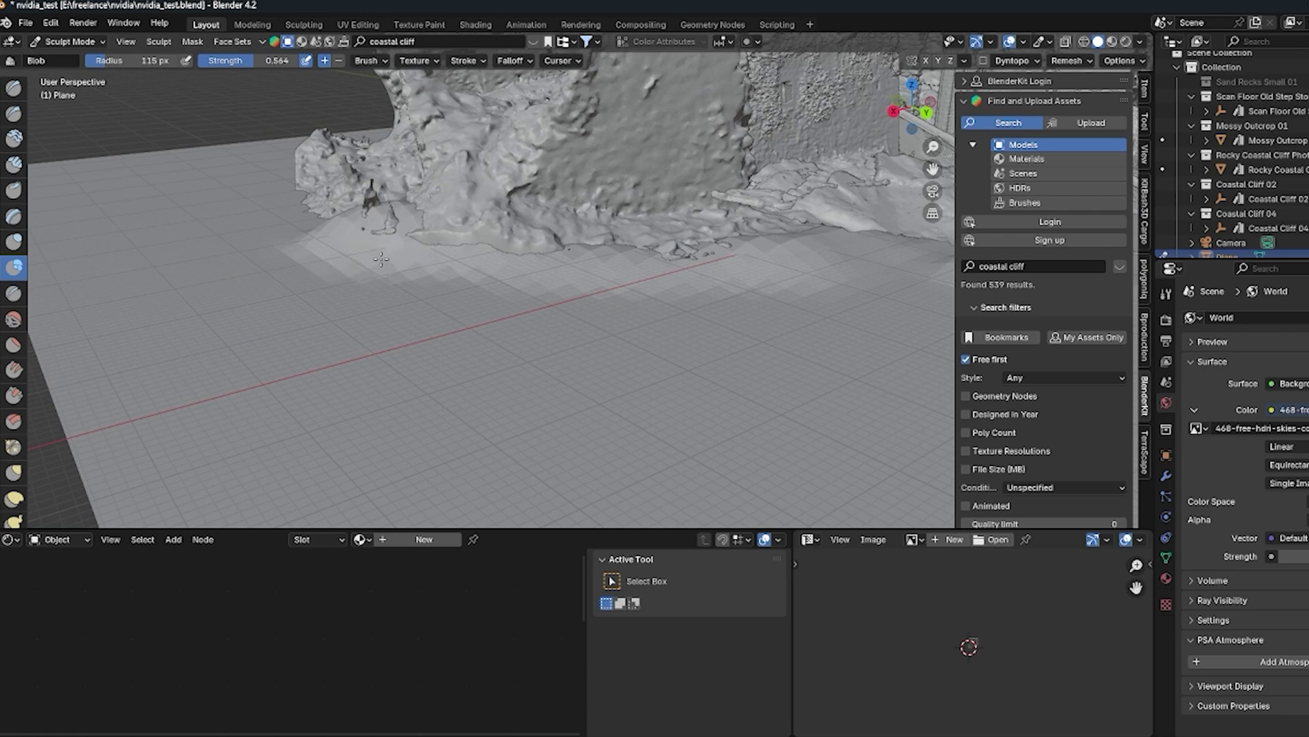
left_click_drag(381, 258, 486, 234)
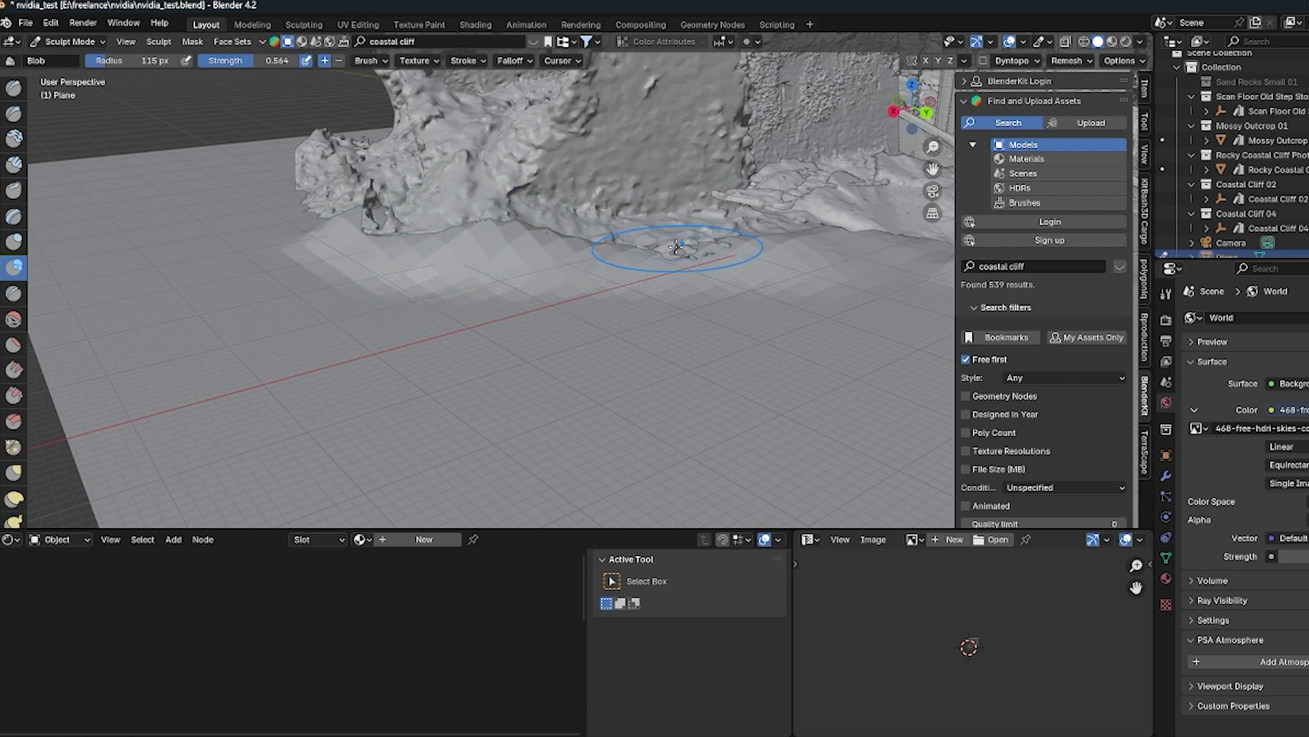
middle_click_drag(678, 247, 743, 303)
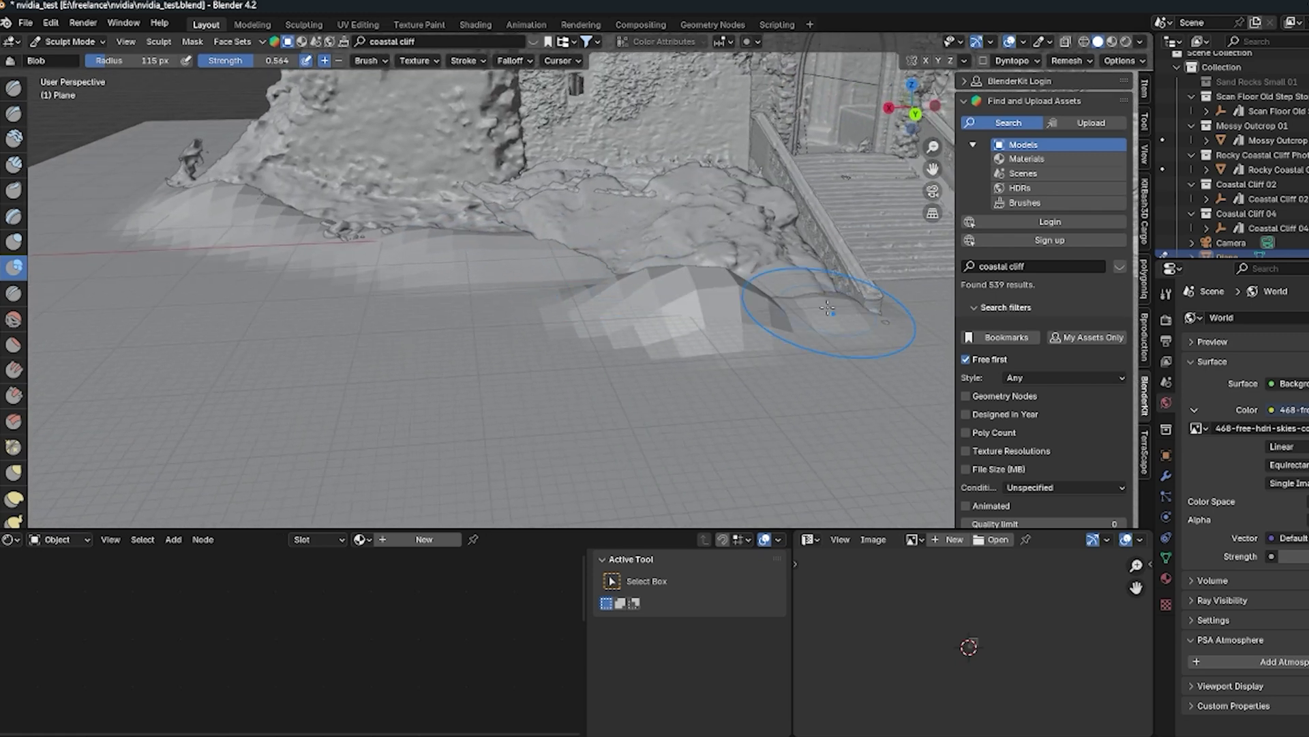
mouse_move(699, 265)
left_mouse_down()
mouse_move(609, 275)
mouse_move(544, 242)
left_mouse_up()
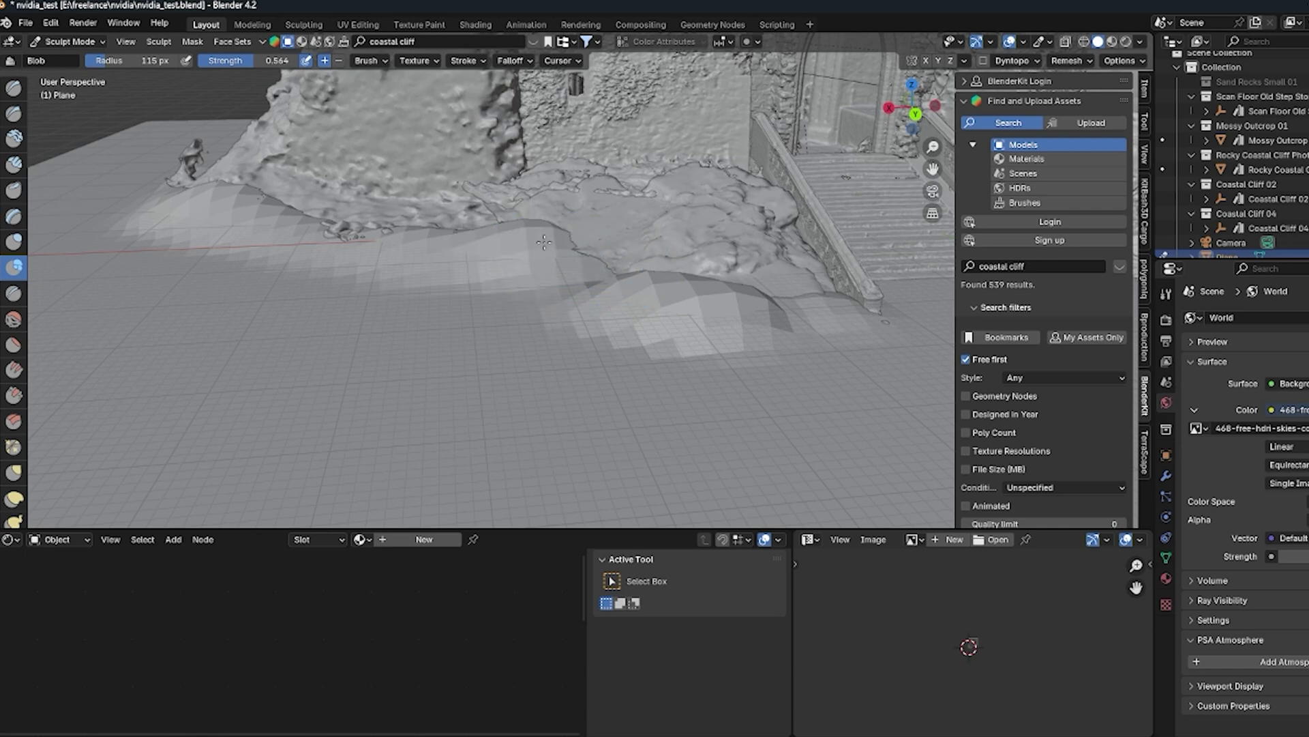
Step: Undo the last stroke, then raise and smooth the ground around the loose rocks and the end of the low cliff
middle_click_drag(456, 215, 453, 392)
middle_click_drag(556, 337, 628, 339)
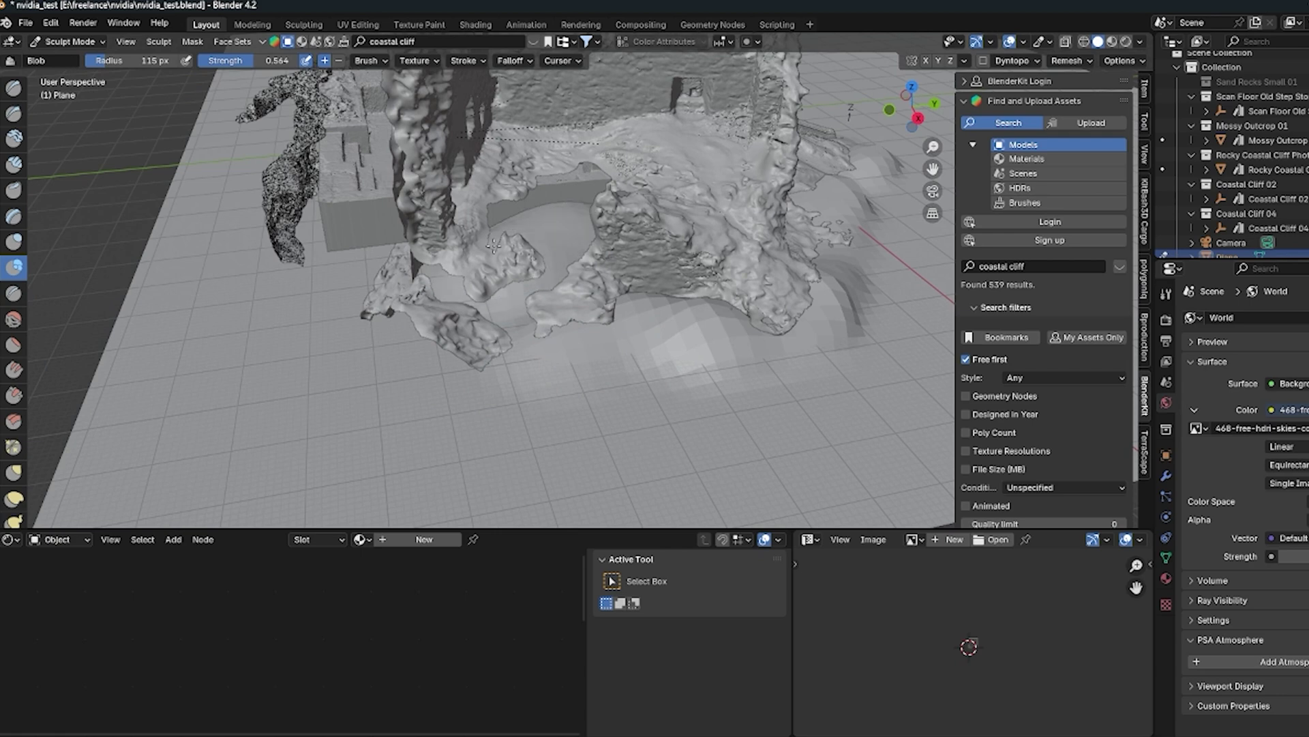
key("ctrl+z")
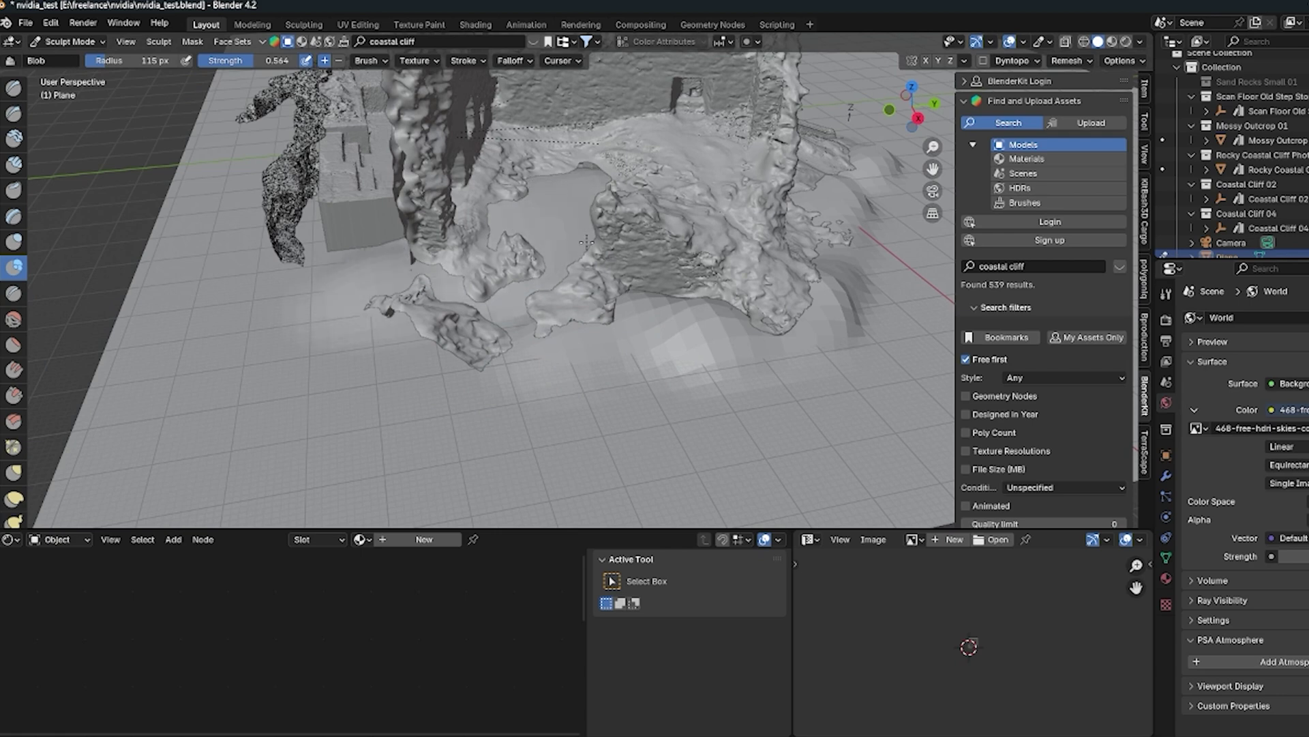
middle_click_drag(519, 272, 573, 368)
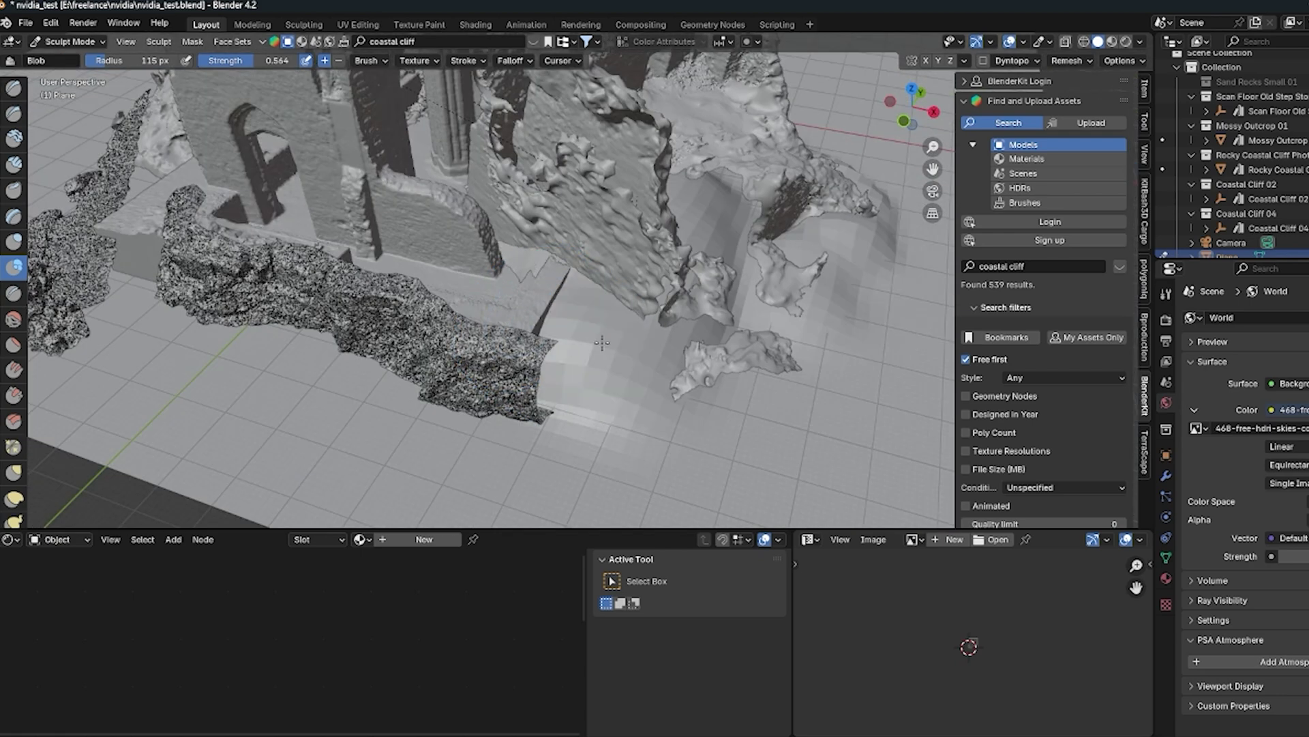
mouse_move(468, 333)
left_mouse_down("shift")
mouse_move(607, 382)
mouse_move(682, 365)
left_mouse_up("shift")
Step: Raise the ground along the foot of the long low cliff in front of the arched doorway
middle_click_drag(512, 375, 573, 379)
left_click_drag(572, 379, 607, 343)
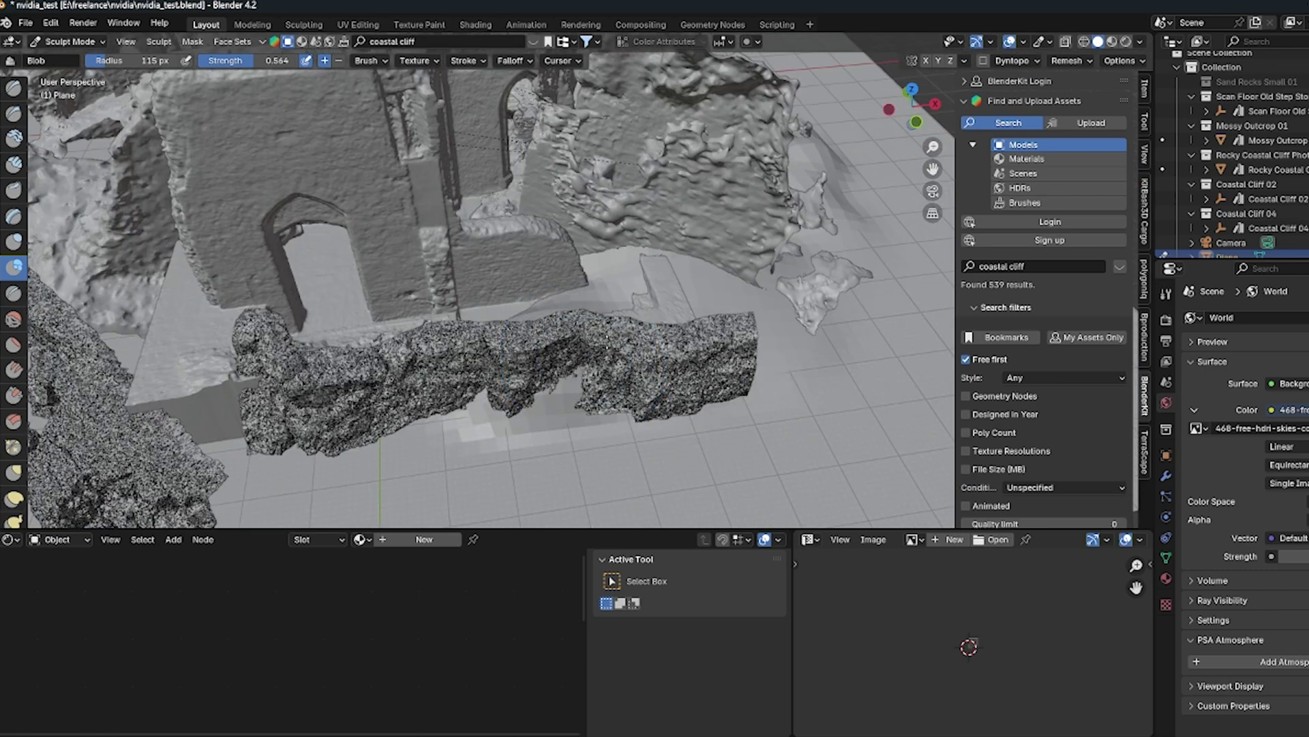
mouse_move(312, 390)
left_mouse_down()
mouse_move(242, 440)
mouse_move(341, 433)
left_mouse_up()
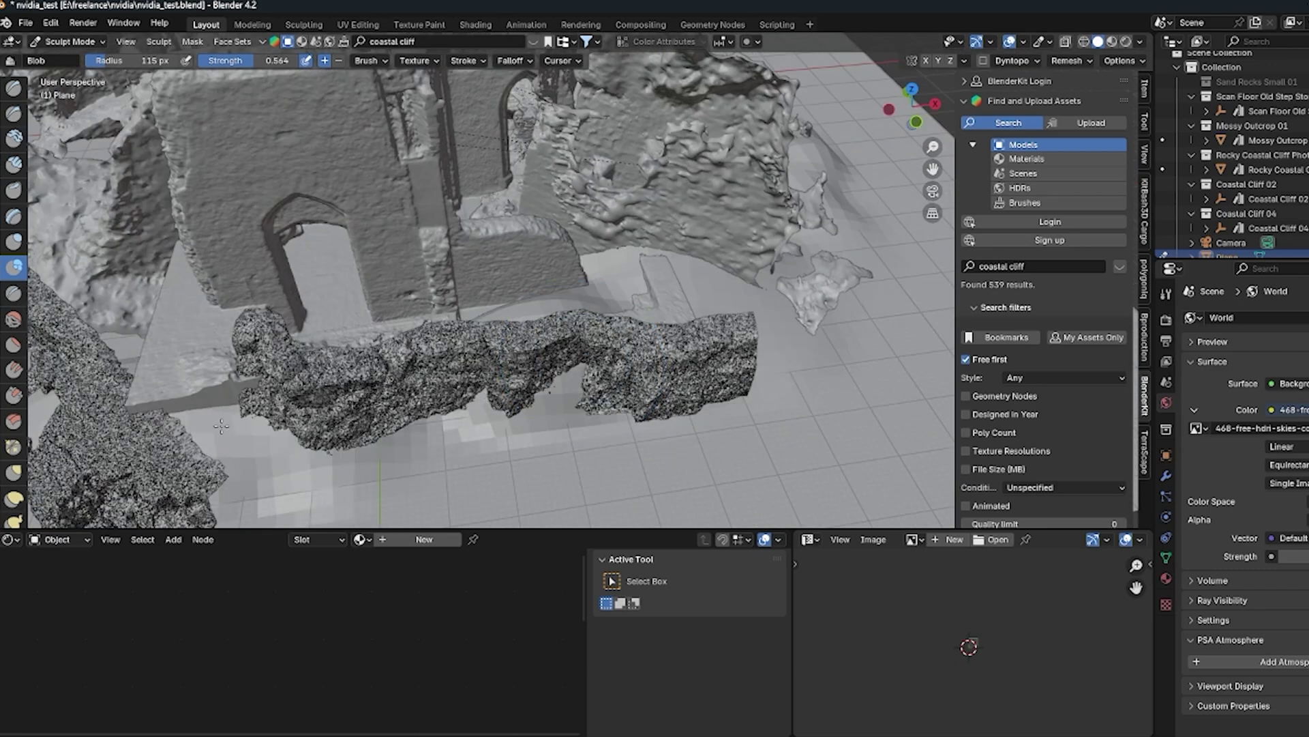
Step: Pile up ground behind the corner cliff piece and extend it along the neighbouring cliff rocks toward the ruin
middle_click_drag(113, 432, 305, 341, "shift")
mouse_move(412, 340)
middle_mouse_down("shift")
mouse_move(436, 326)
mouse_move(559, 327)
middle_mouse_up("shift")
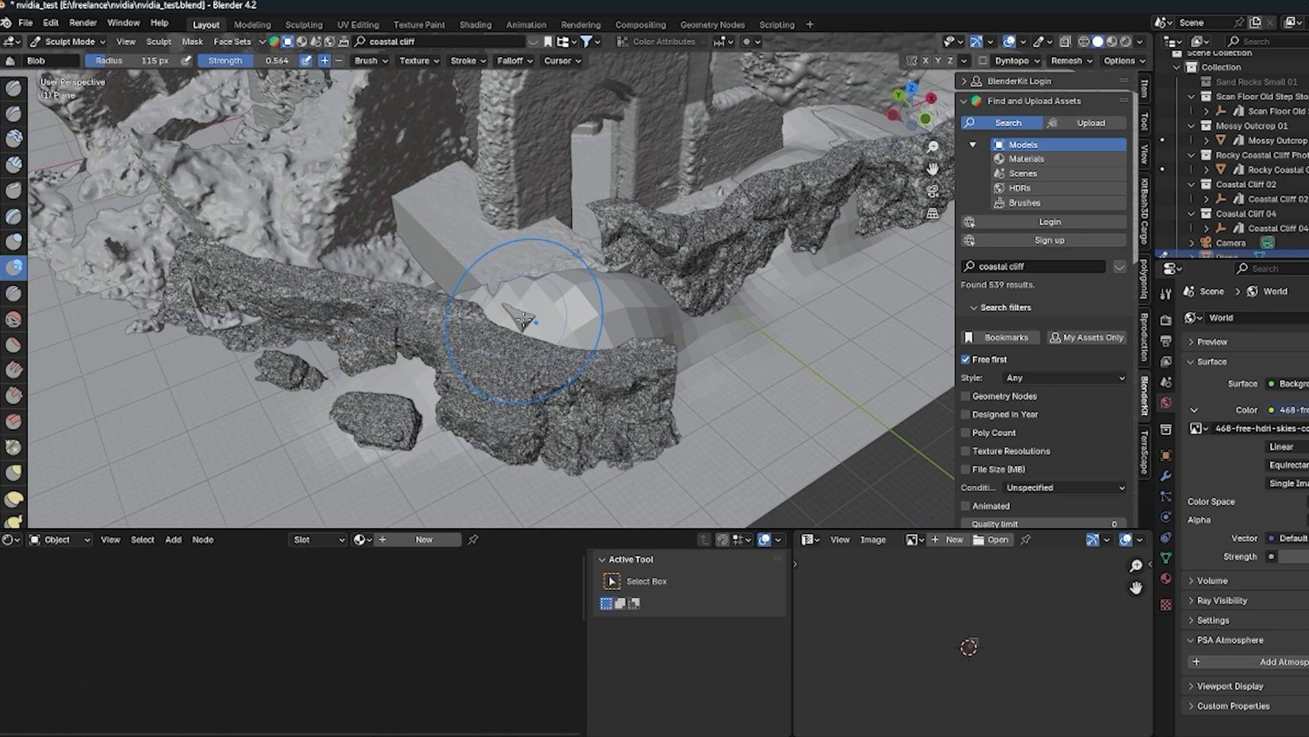
mouse_move(629, 331)
left_mouse_down()
mouse_move(437, 345)
mouse_move(444, 354)
left_mouse_up()
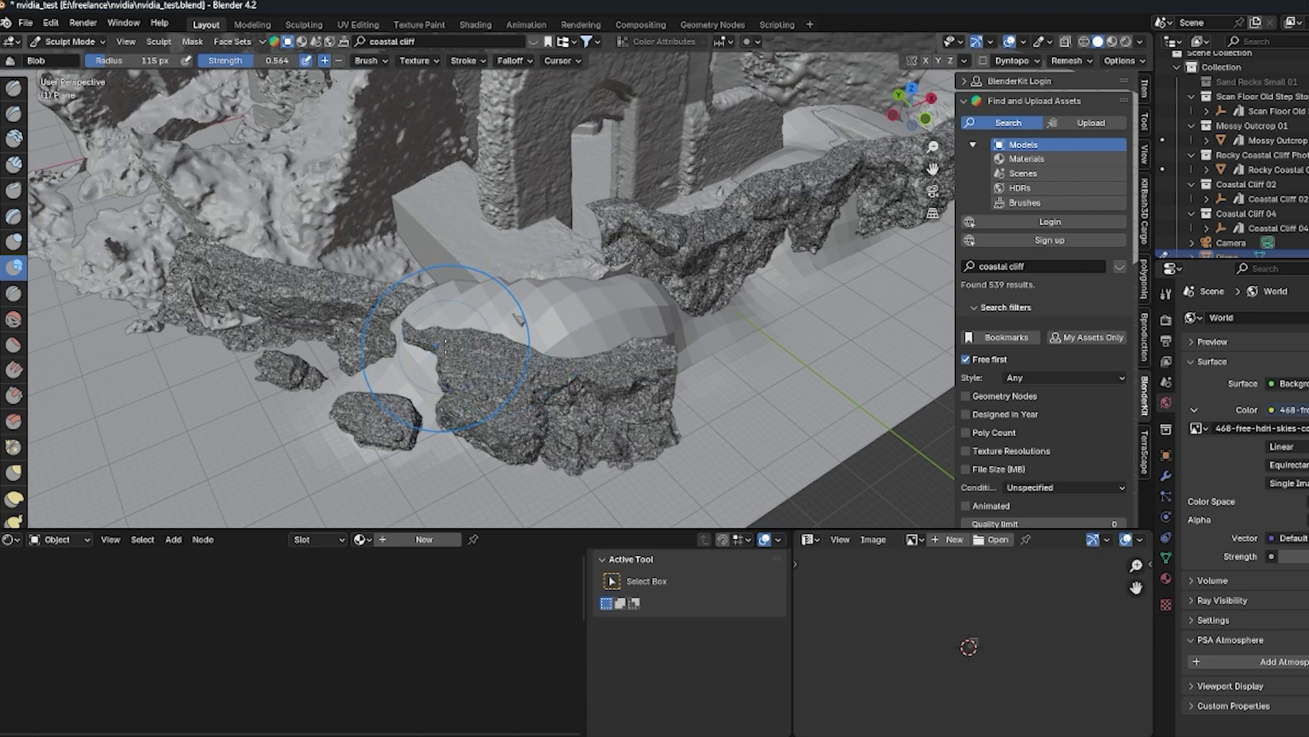
middle_click_drag(444, 354, 511, 332)
left_click_drag(512, 332, 446, 306)
left_click_drag(342, 317, 448, 298)
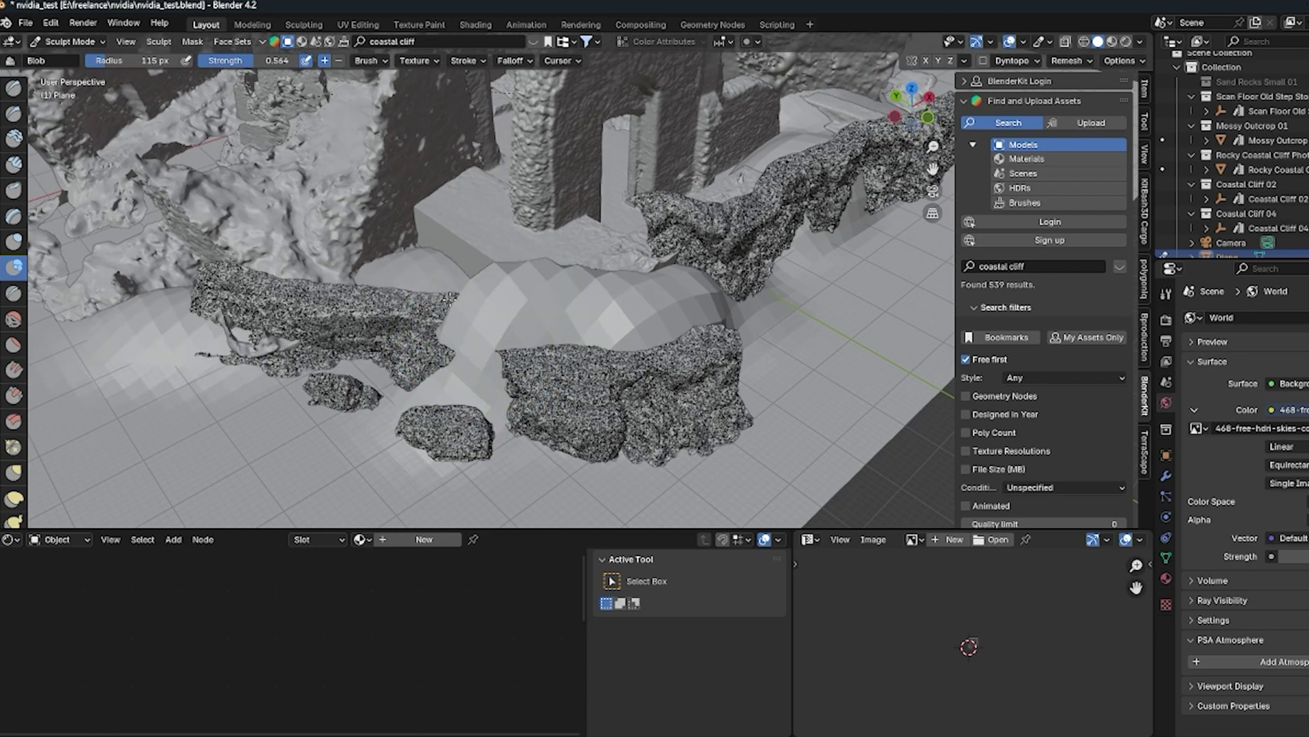
mouse_move(291, 320)
left_mouse_down()
mouse_move(232, 331)
mouse_move(316, 340)
left_mouse_up()
Step: Set the Blob brush's radius to 158 px and build a large mound beside the broken wall at the ruin's side
middle_click_drag(248, 334, 432, 313)
mouse_move(334, 266)
left_mouse_down()
mouse_move(287, 320)
mouse_move(300, 272)
mouse_move(178, 321)
left_mouse_up()
key("f")
left_click(248, 315)
left_click_drag(333, 246, 170, 341)
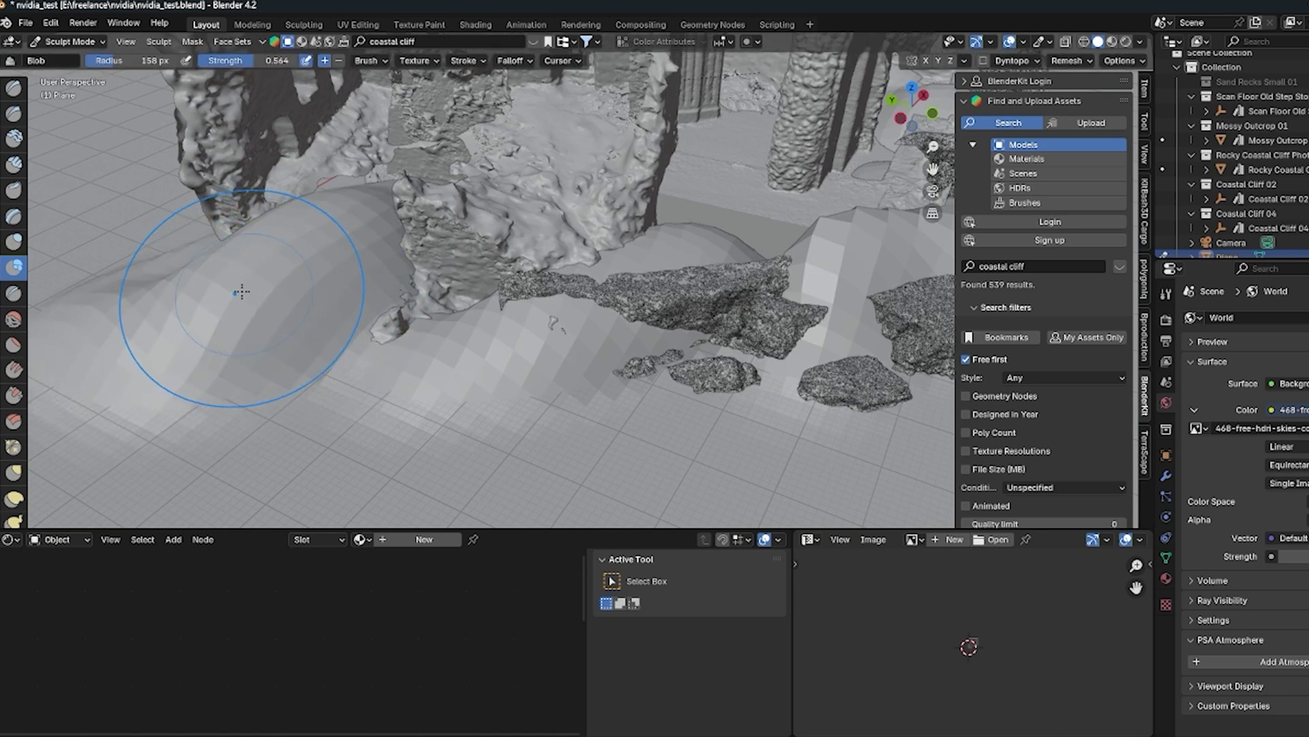
mouse_move(240, 300)
left_mouse_down()
mouse_move(208, 284)
mouse_move(173, 295)
mouse_move(188, 297)
left_mouse_up()
Step: Widen the large mound around the foot of the tall rock pillar and smooth its slope
middle_click_drag(191, 298, 253, 321)
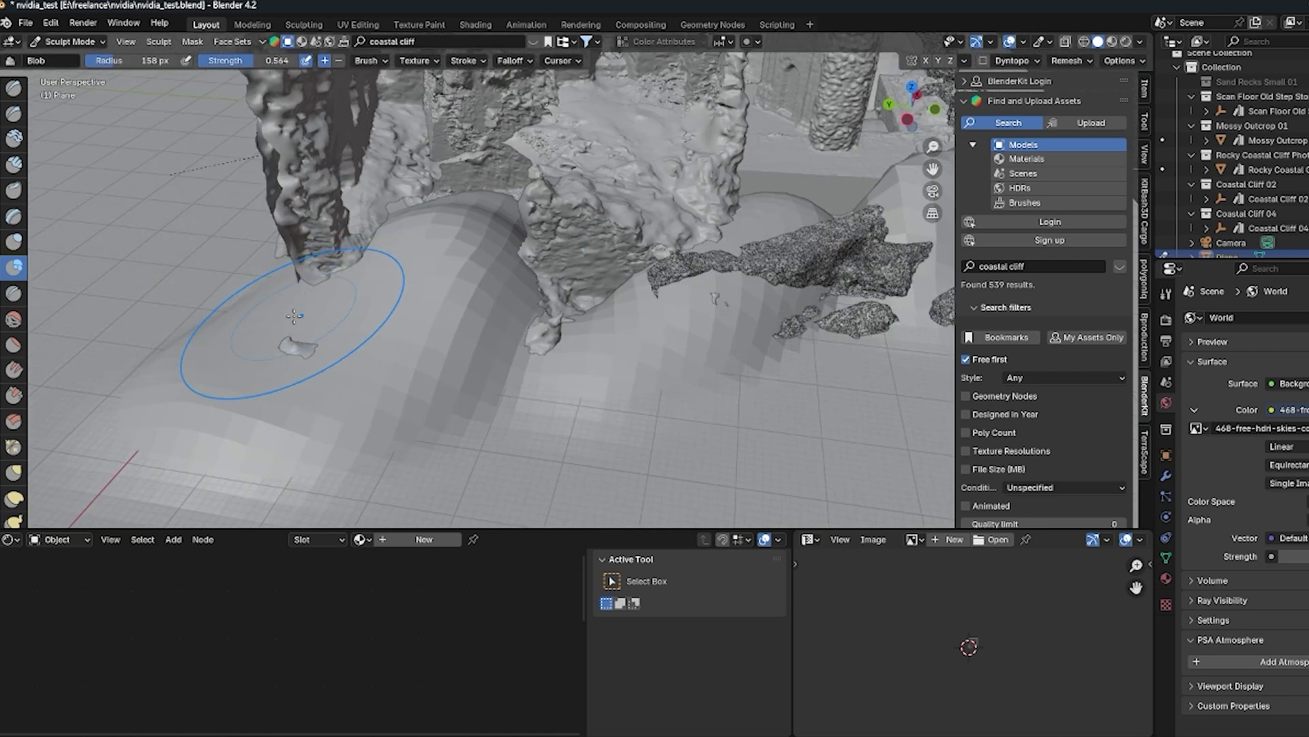
mouse_move(188, 414)
left_mouse_down()
mouse_move(138, 467)
mouse_move(394, 395)
mouse_move(537, 399)
left_mouse_up()
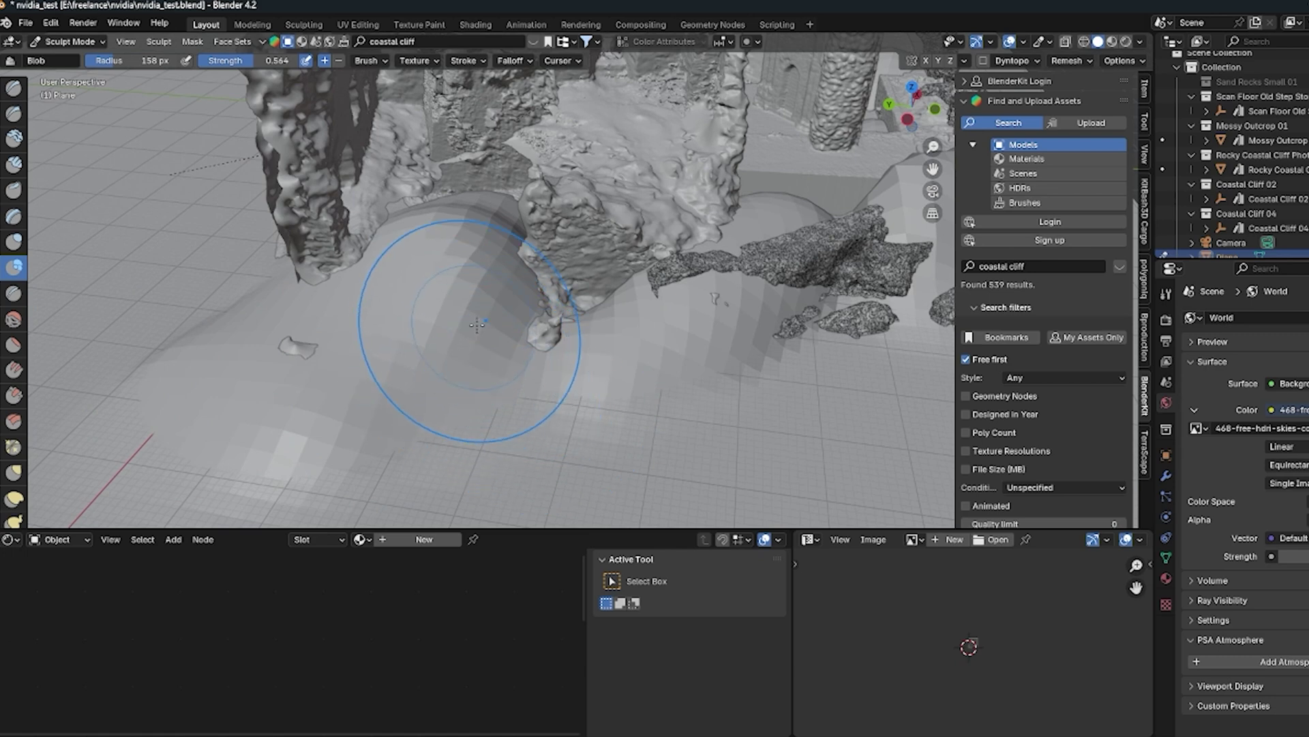
mouse_move(477, 325)
left_mouse_down("shift")
mouse_move(493, 254)
mouse_move(409, 279)
left_mouse_up("shift")
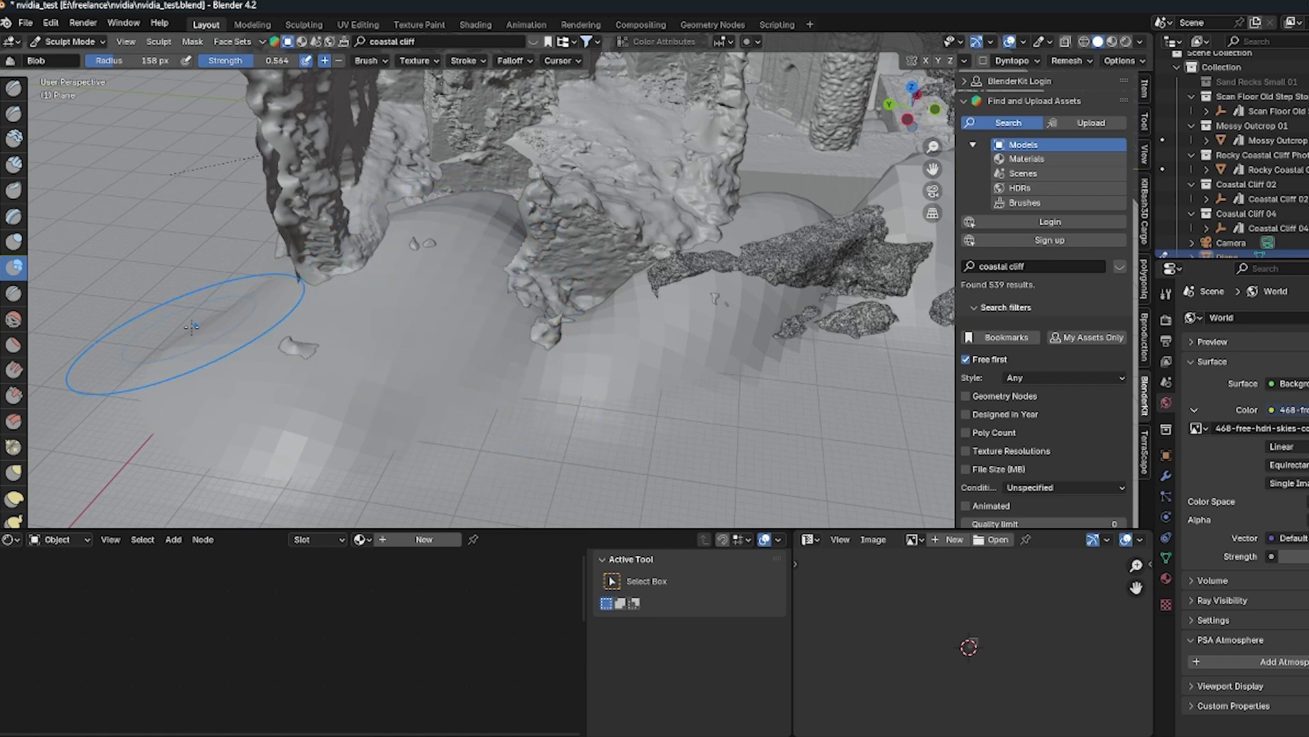
Step: Raise the mound's far side against the large rock wall and spread it outward over the flat ground
mouse_move(191, 327)
middle_mouse_down()
mouse_move(375, 350)
mouse_move(561, 219)
middle_mouse_up()
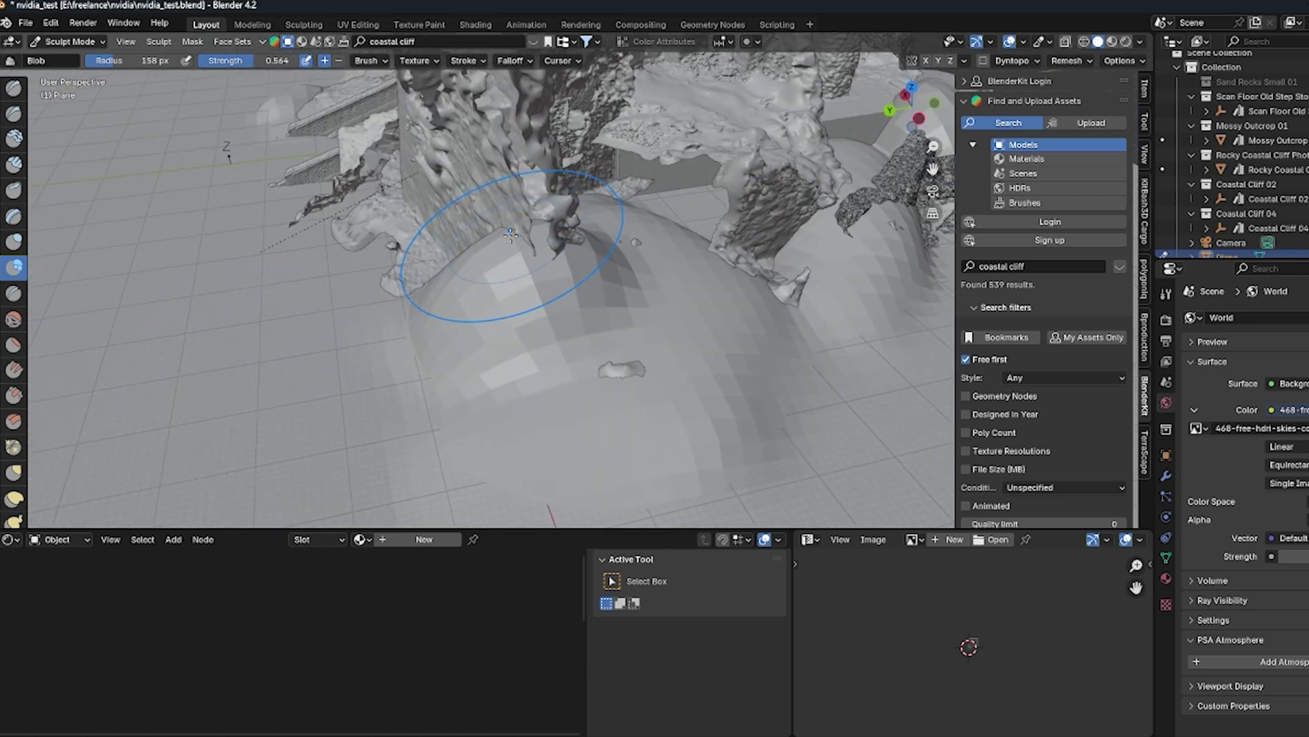
left_click_drag(369, 350, 116, 386)
middle_click_drag(205, 395, 243, 378)
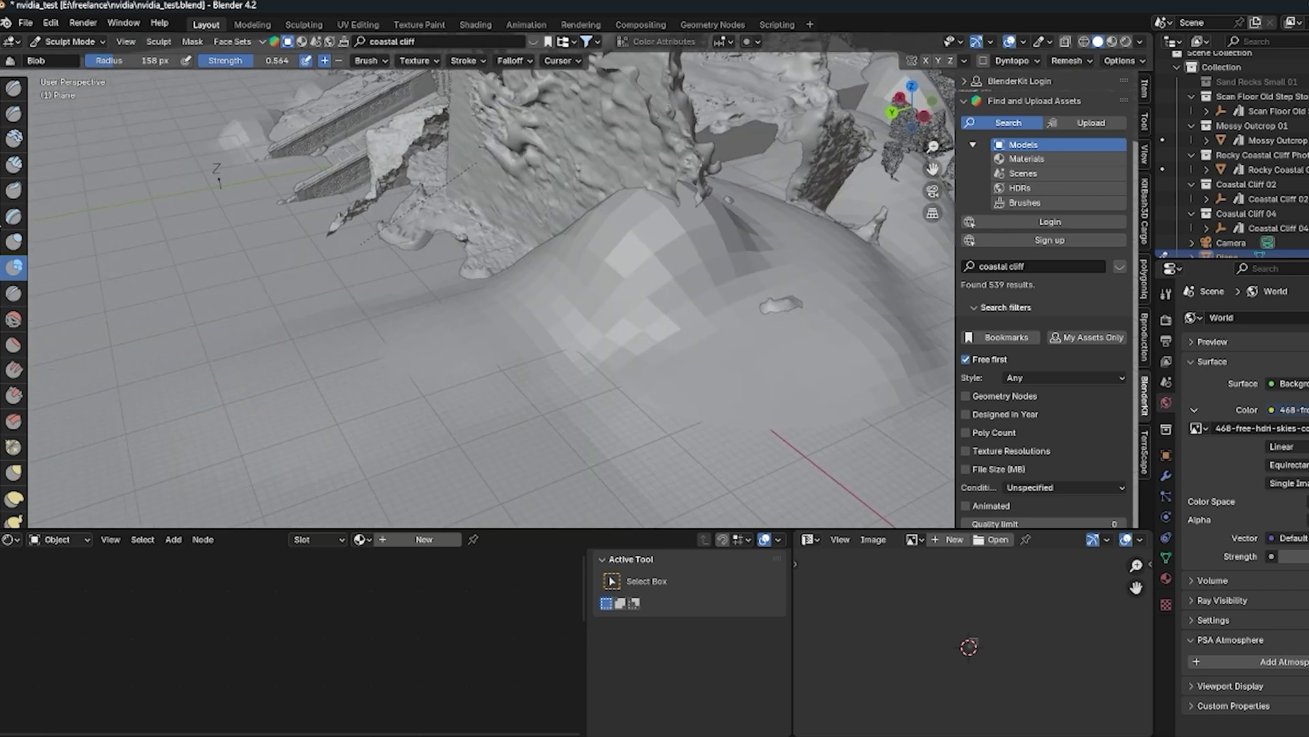
scroll(7, 181, "down", 5)
scroll(7, 259, "up", 5)
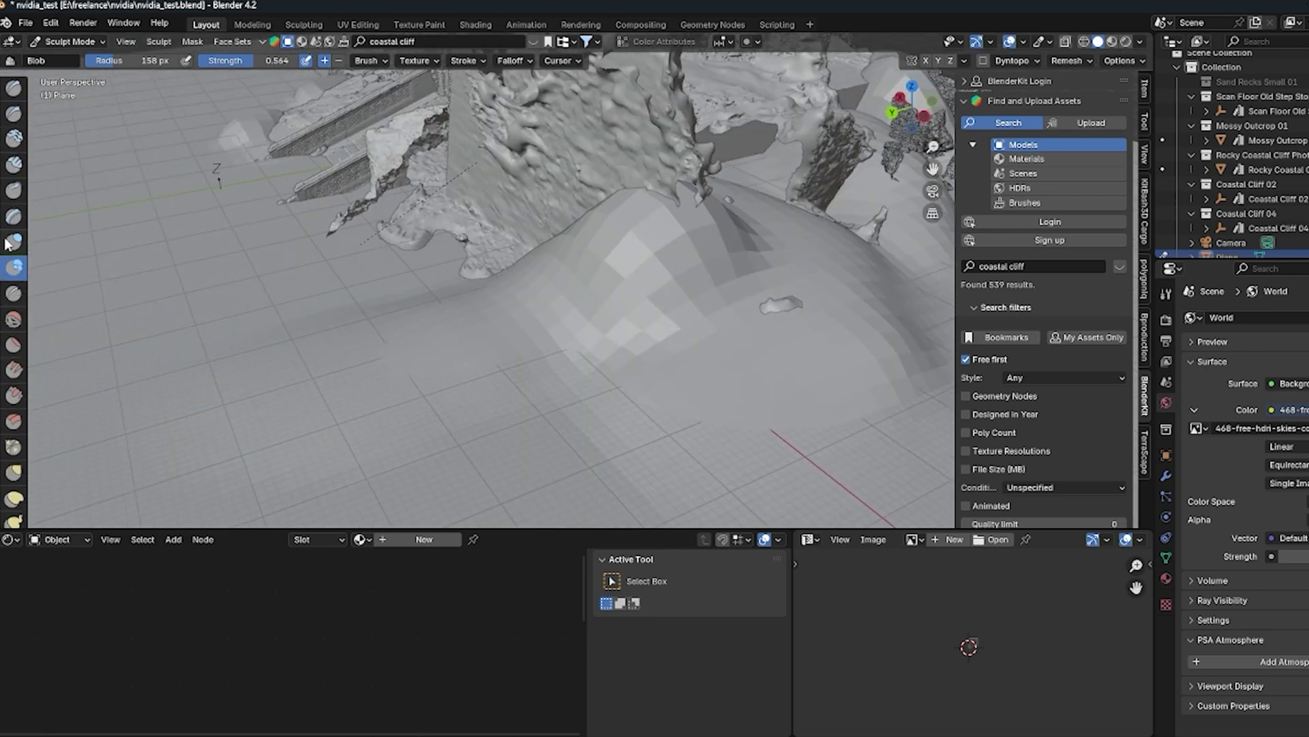
Step: Reshape the slope of the mound below the rock wall with the Clay brush and rework its peak with the Crease brush
left_click(20, 138)
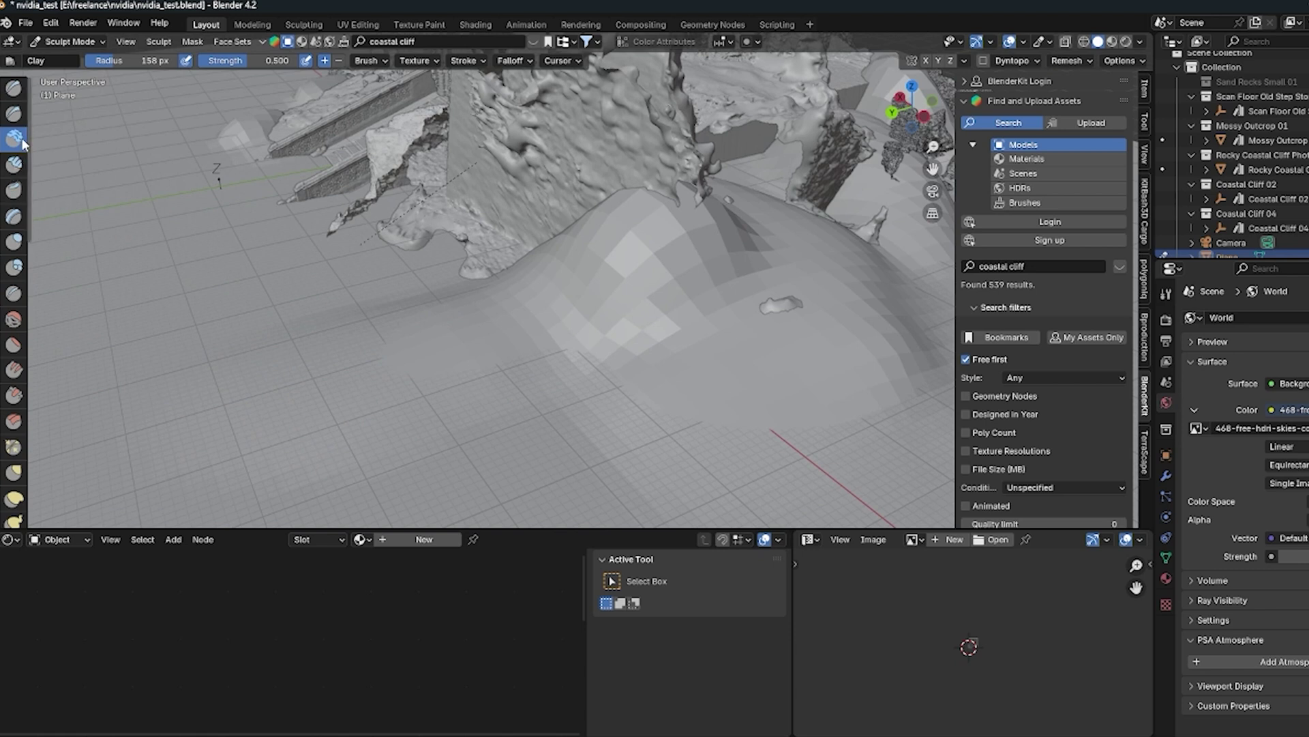
mouse_move(547, 318)
left_mouse_down()
mouse_move(580, 317)
mouse_move(563, 309)
mouse_move(518, 335)
left_mouse_up()
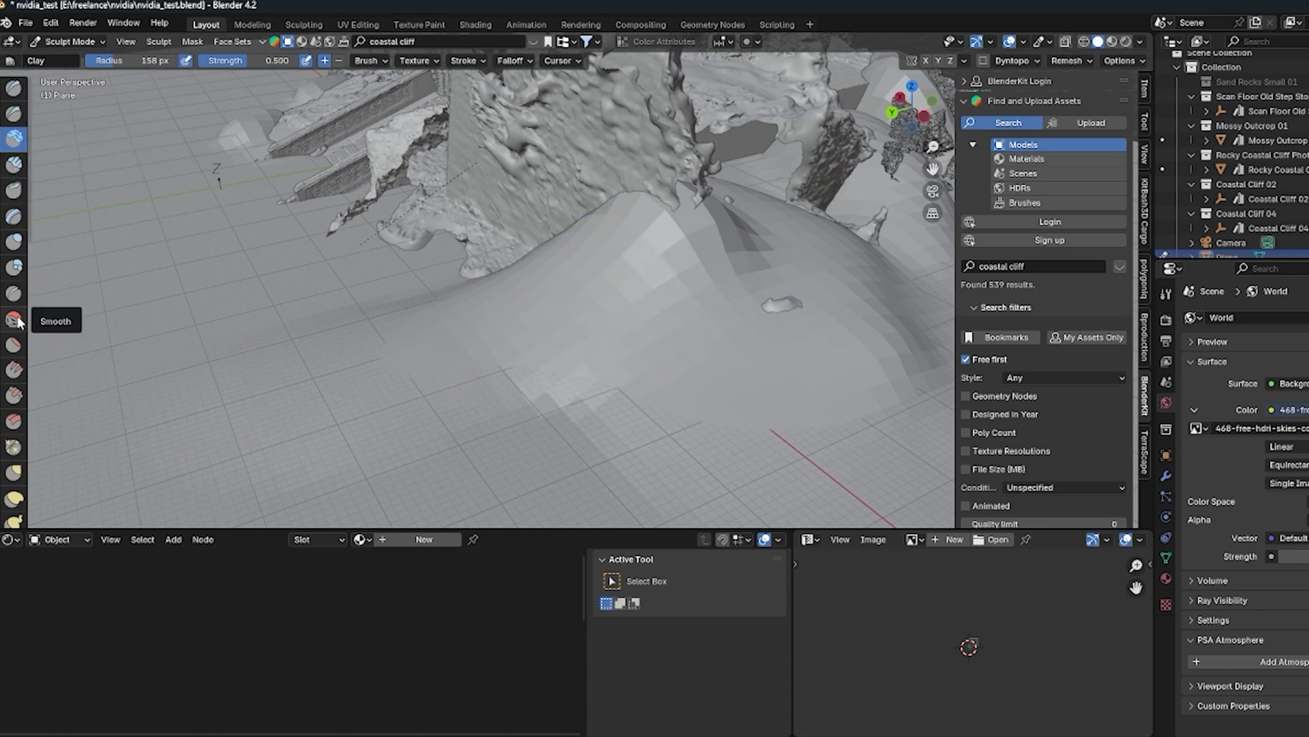
left_click(13, 294)
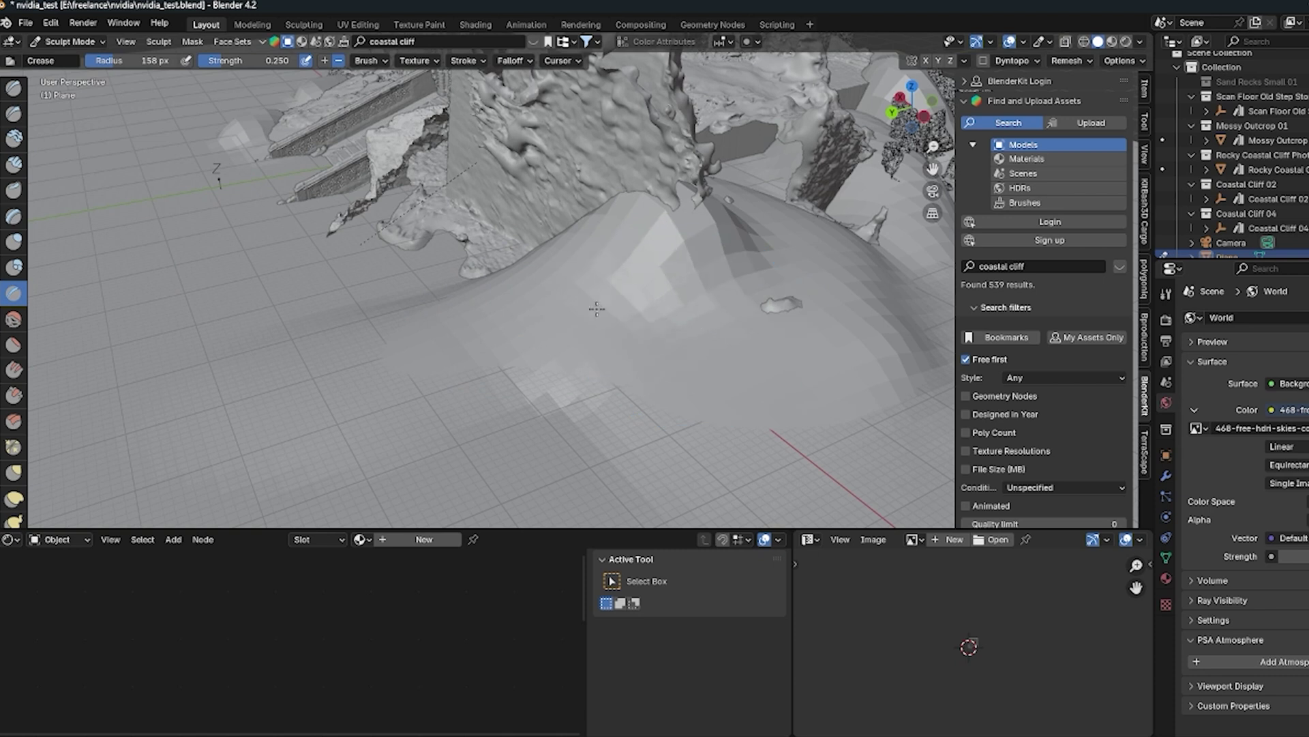
mouse_move(718, 285)
left_mouse_down()
mouse_move(720, 255)
mouse_move(626, 221)
left_mouse_up()
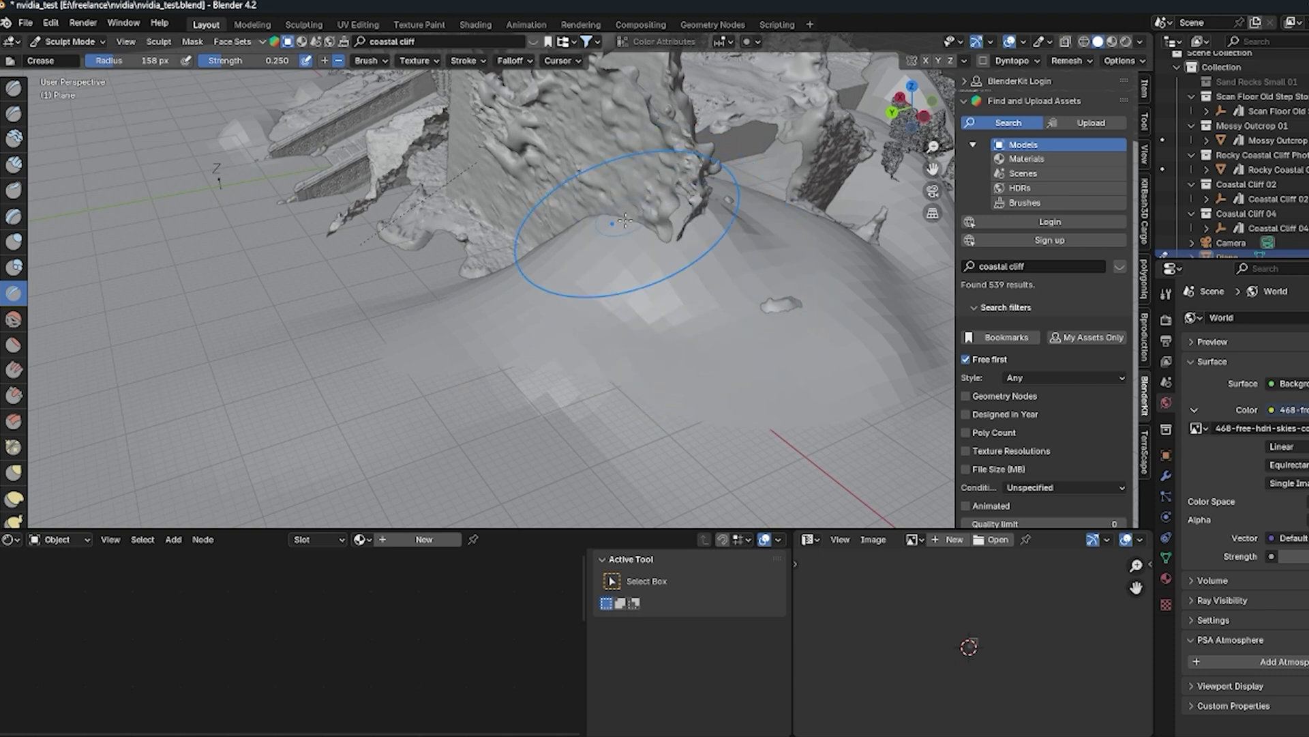
Step: Return to the Blob brush with a 146 px radius and build up the ground between the staircase and the large rock wall
key("f")
left_click(451, 280)
left_click_drag(459, 279, 402, 249)
middle_click_drag(348, 270, 424, 337, "shift")
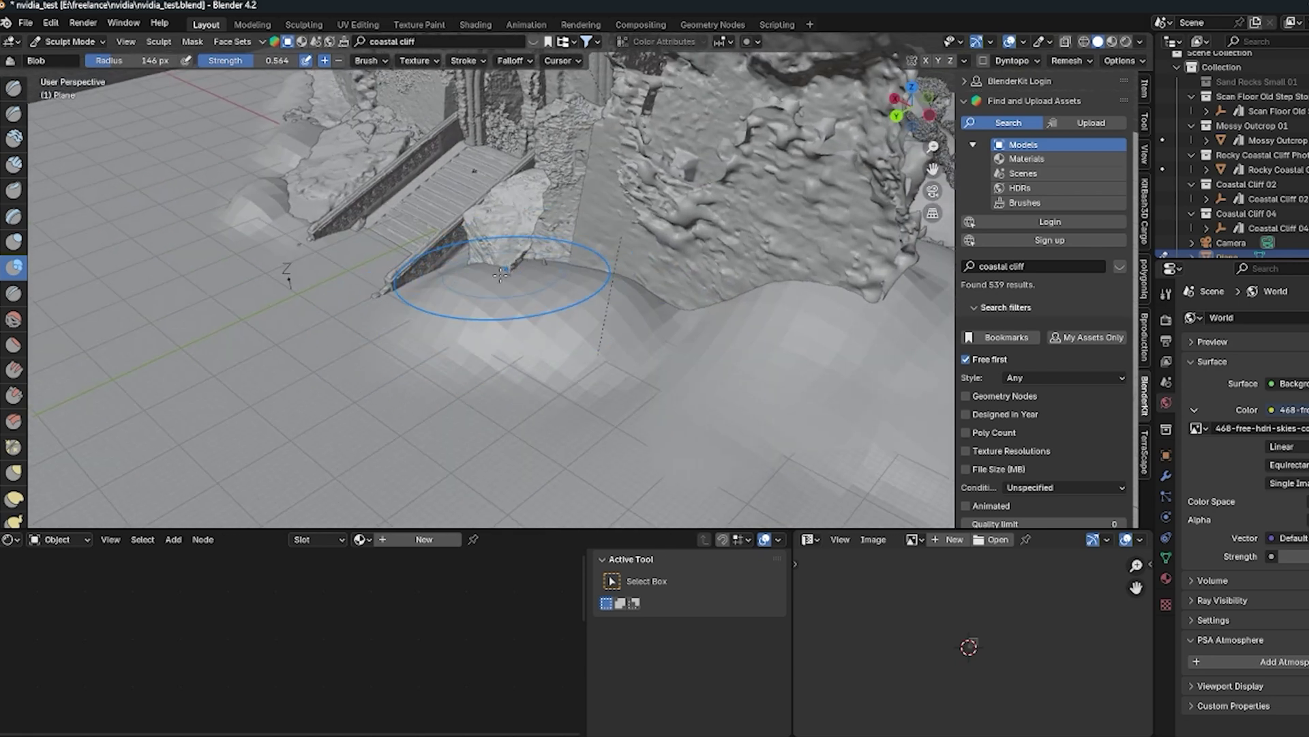
middle_click_drag(670, 356, 461, 325)
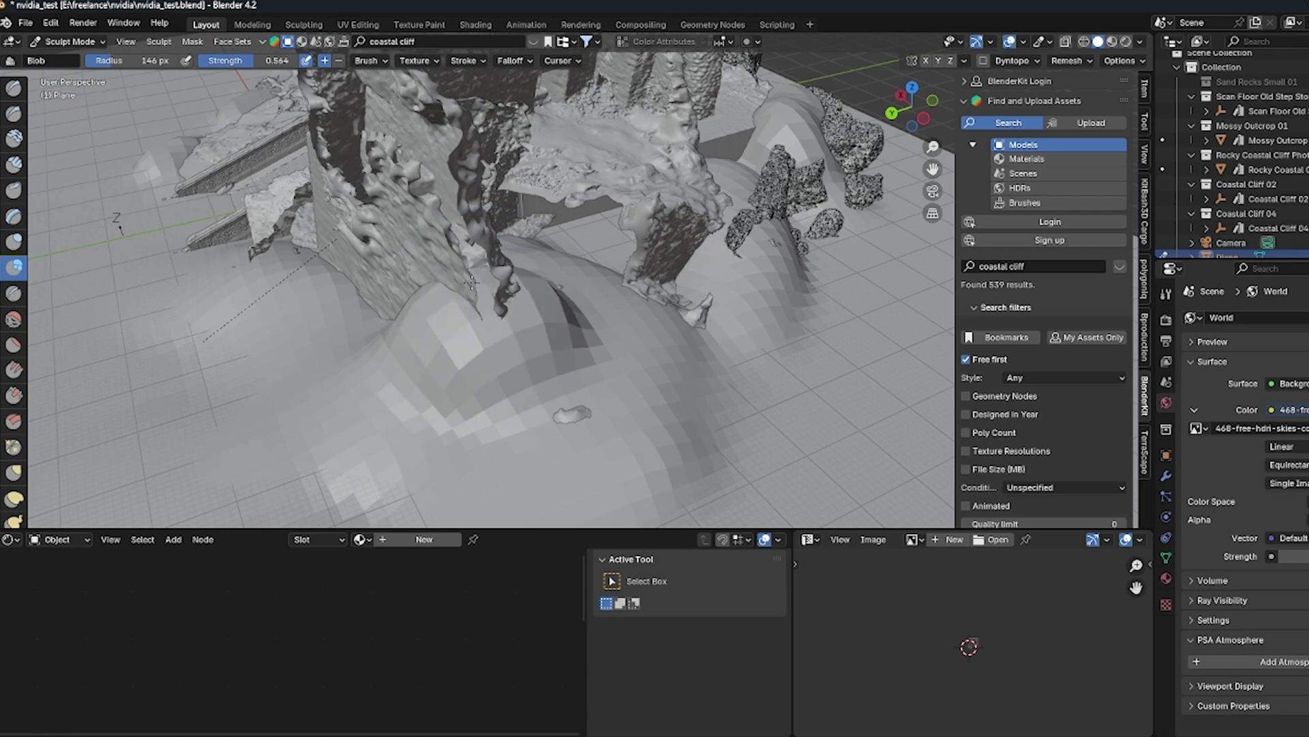
middle_click_drag(716, 410, 550, 254)
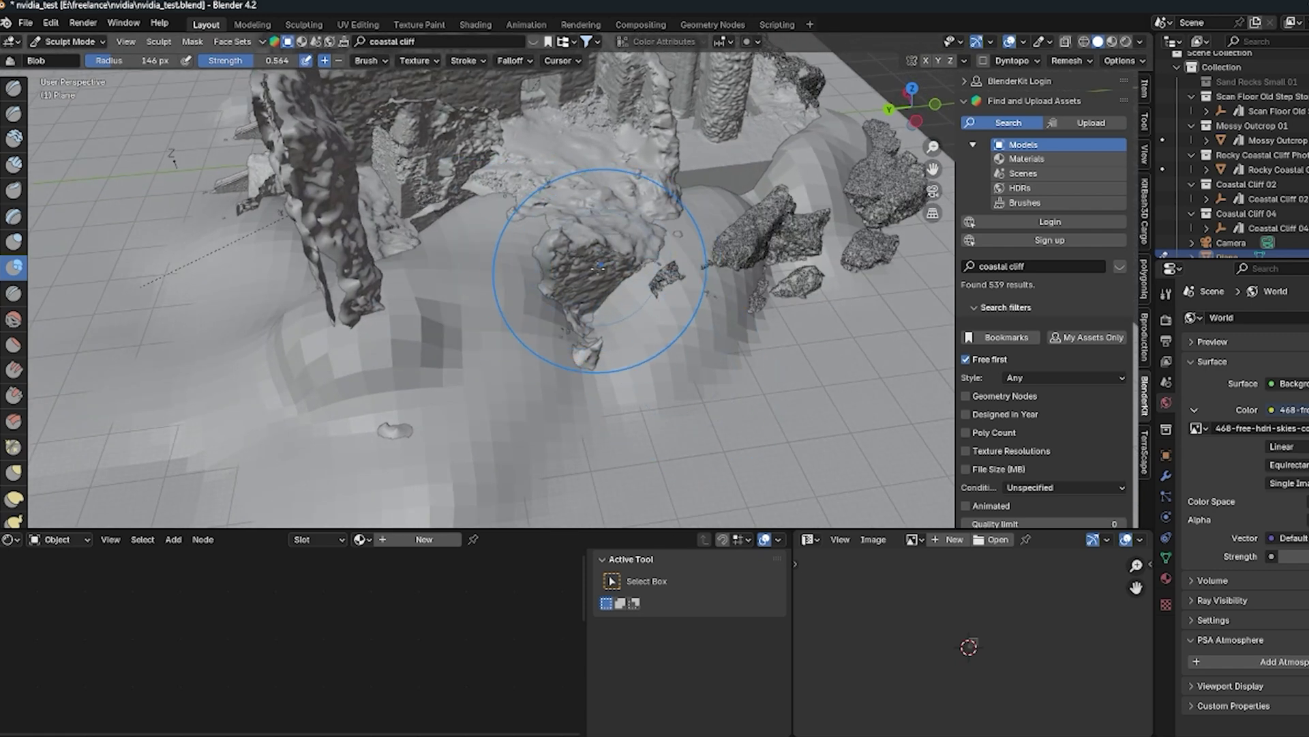
middle_click_drag(570, 278, 606, 284)
left_click_drag(606, 284, 680, 251)
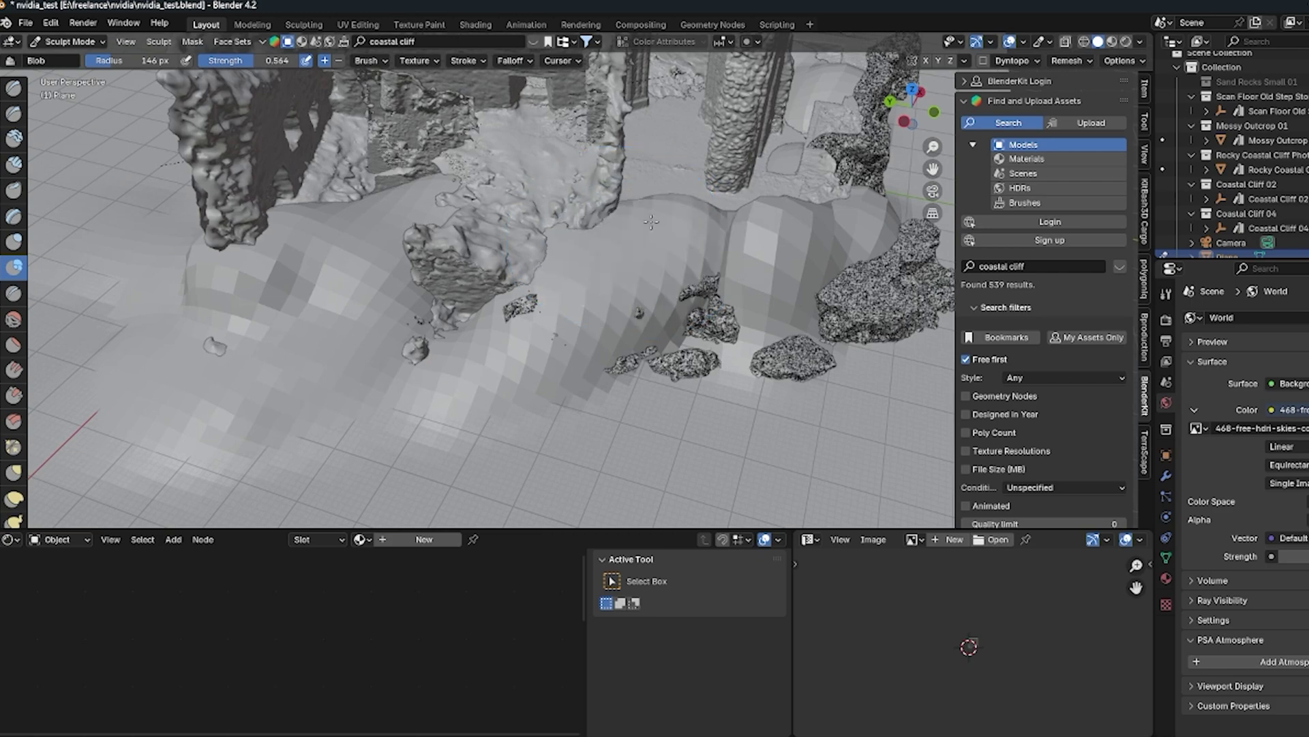
key("ctrl+z")
Step: Raise the ground behind and around the free end of the long low cliff, up to the ruin's rough wall
middle_click_drag(560, 363, 649, 341)
middle_click_drag(545, 308, 370, 265, "shift")
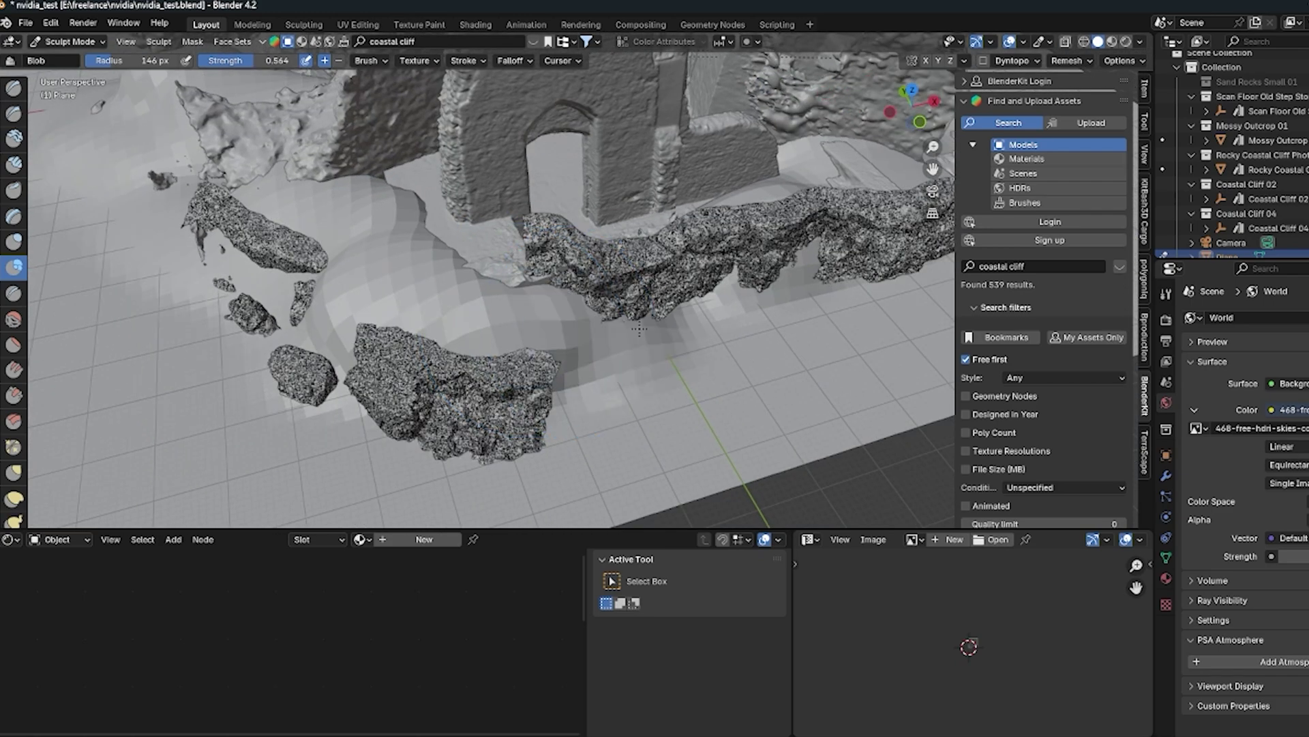
middle_click_drag(710, 297, 577, 314)
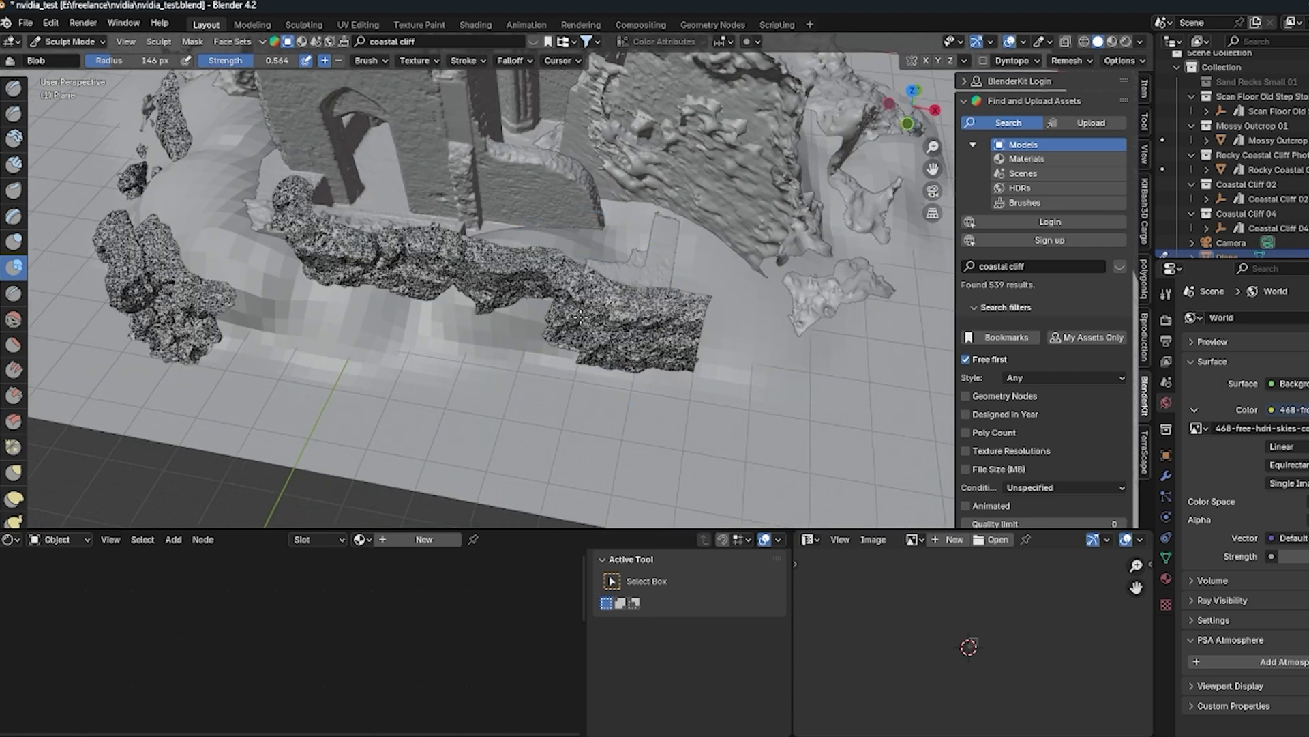
left_click_drag(645, 328, 671, 294)
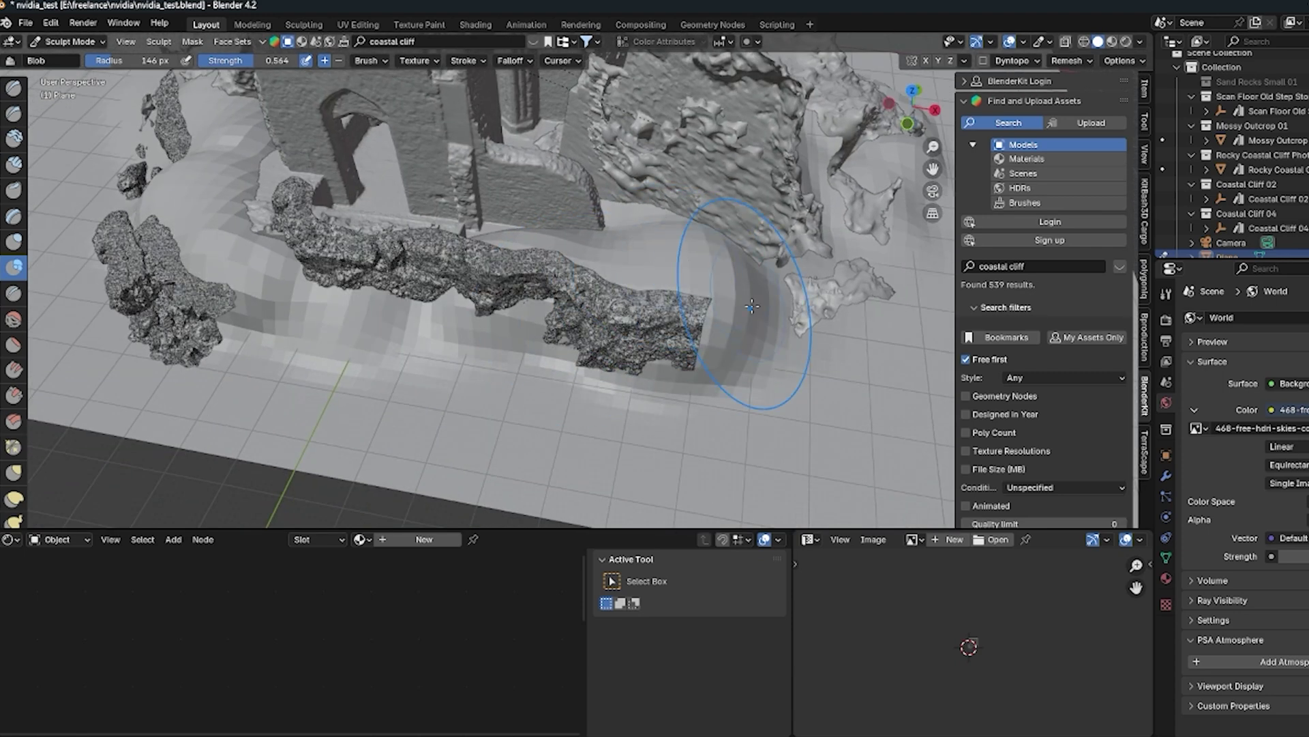
left_click_drag(745, 320, 809, 307)
Step: Extend the raised ground from the rough wall's corner across the loose rocks to the neighbouring cliff slope
middle_click_drag(810, 307, 693, 303, "shift")
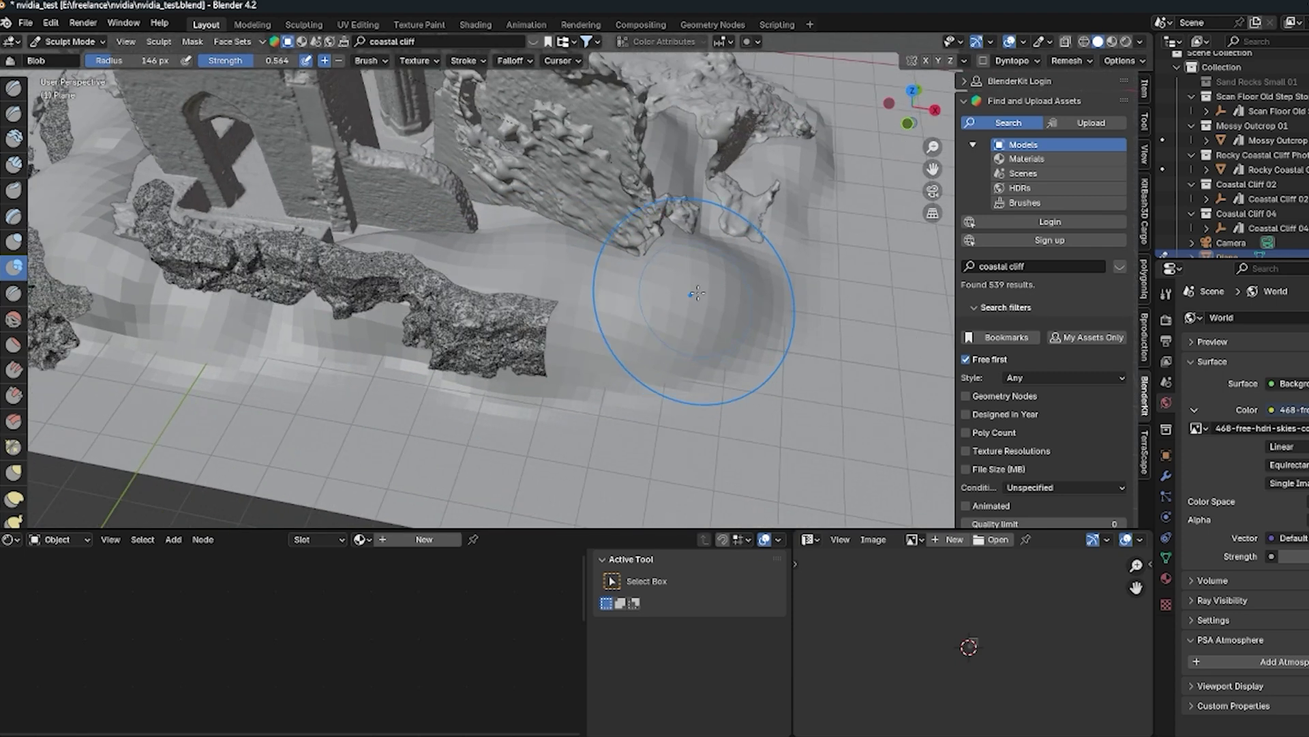
mouse_move(692, 303)
left_mouse_down()
mouse_move(657, 266)
mouse_move(675, 279)
left_mouse_up()
middle_click_drag(749, 300, 653, 287)
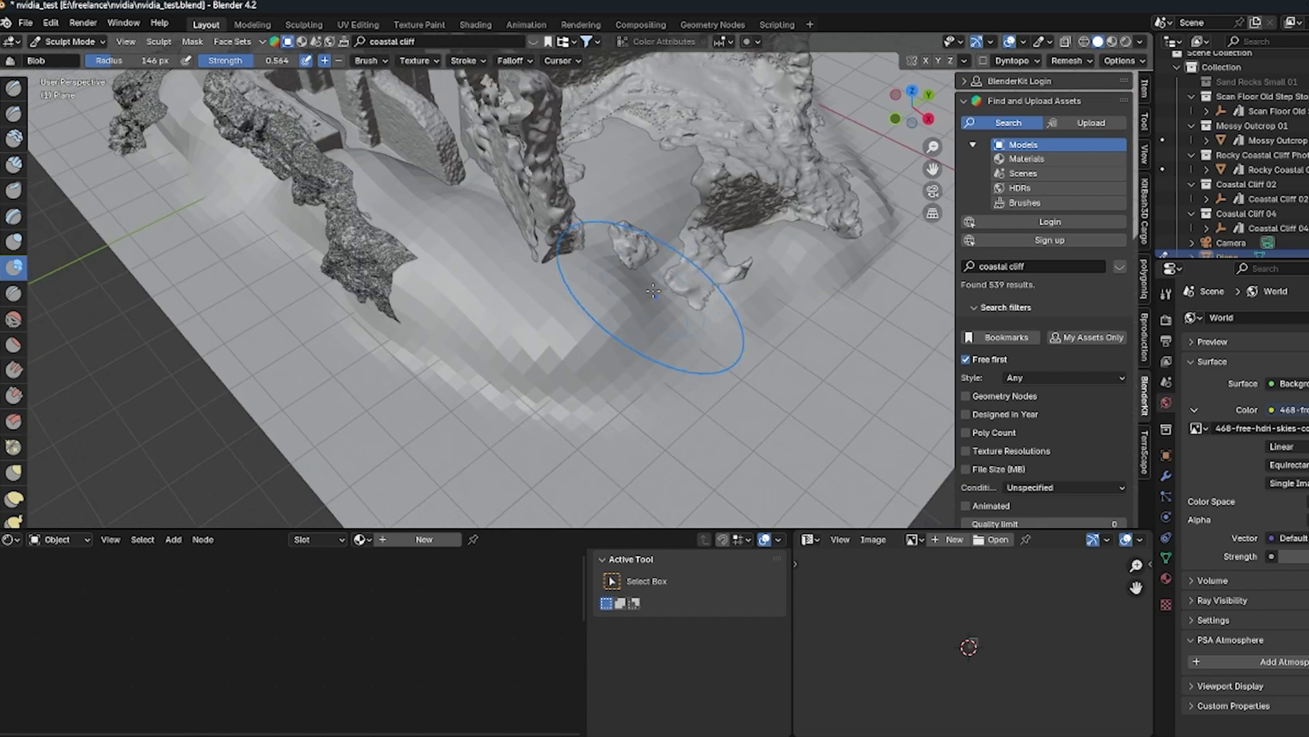
left_click_drag(653, 287, 728, 217)
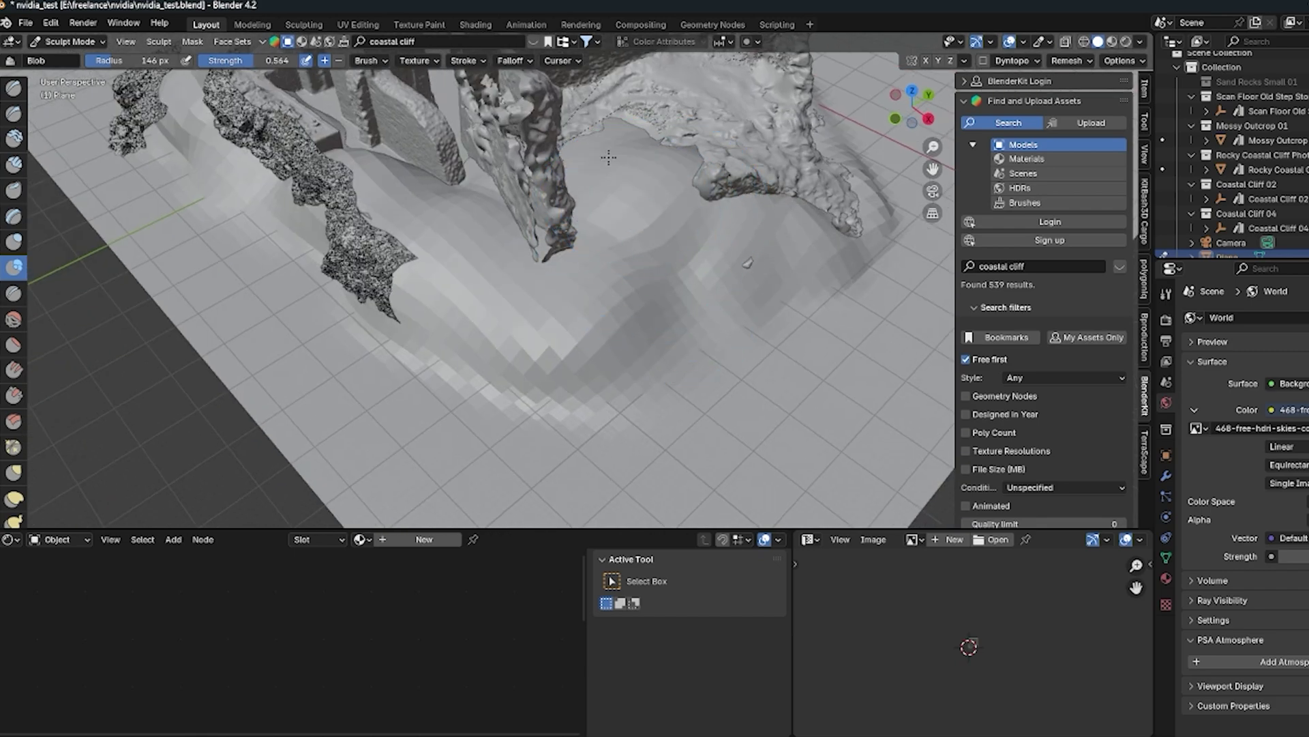
Step: Add another Blob stroke to the ground between the rock wall and the neighbouring cliff slope
left_click_drag(678, 136, 632, 154)
middle_click_drag(632, 153, 710, 164)
scroll(350, 175, "down", 6)
middle_click_drag(351, 175, 478, 232)
mouse_move(477, 232)
middle_mouse_down("ctrl")
mouse_move(536, 284)
mouse_move(478, 259)
mouse_move(409, 204)
middle_mouse_up("ctrl")
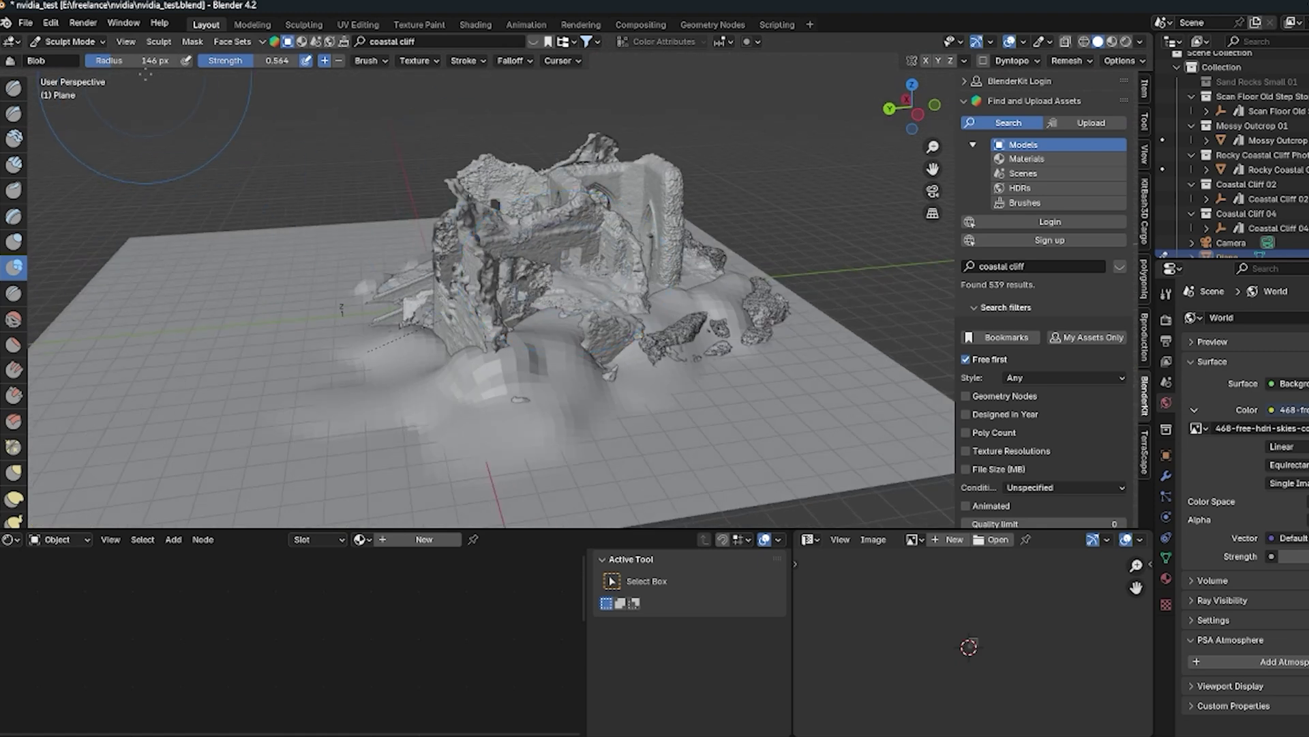
Step: Return to Object Mode and apply smooth shading to the sculpted ground plane
left_click(100, 44)
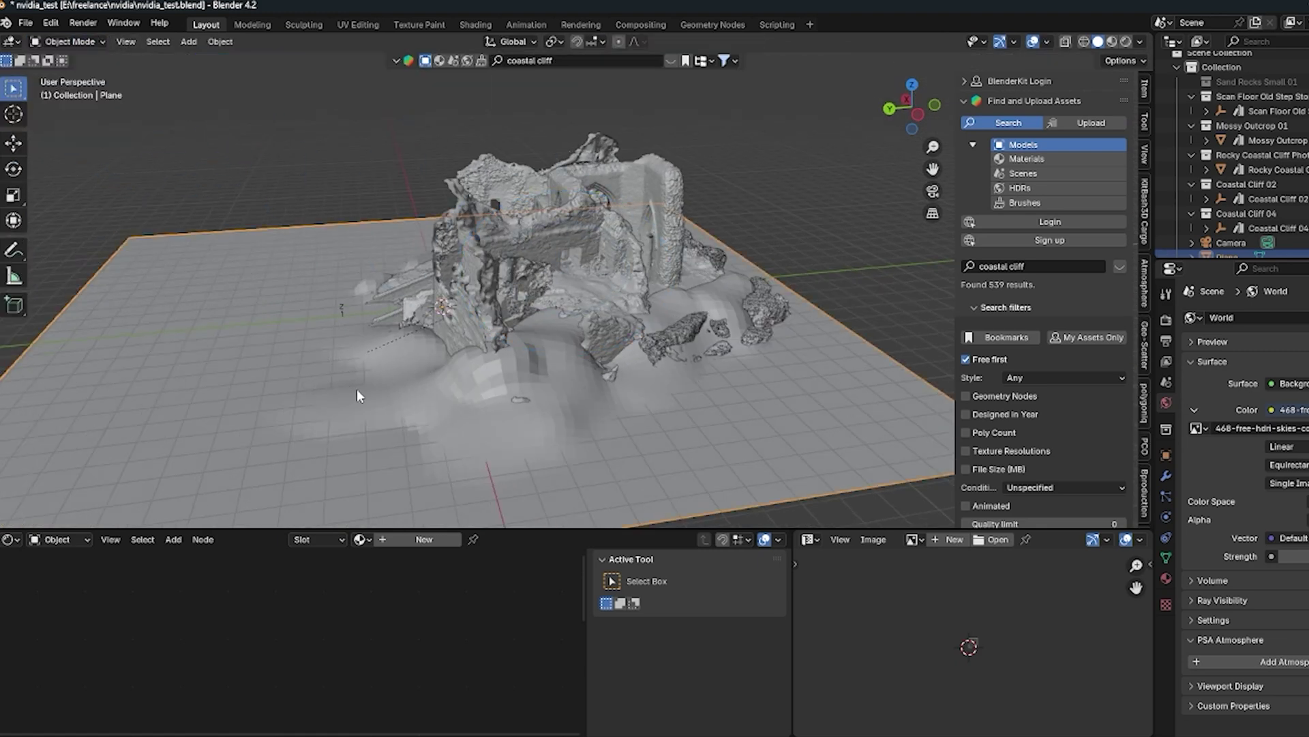
middle_click_drag(357, 389, 569, 391)
right_click(396, 383)
left_click(377, 112)
scroll(573, 406, "up", 3)
middle_click_drag(580, 333, 482, 347, "shift")
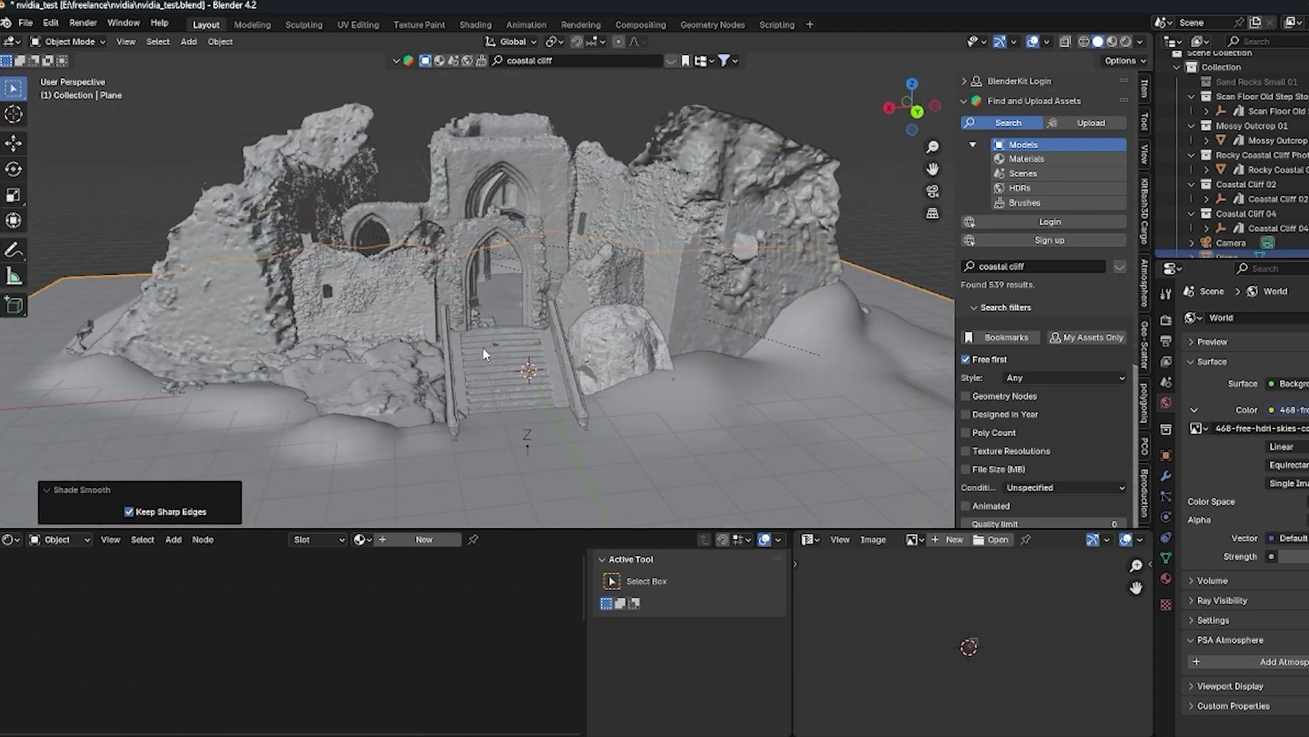
Step: Switch the viewport to rendered shading and frame the castle from its staircase side
scroll(482, 347, "down", 2)
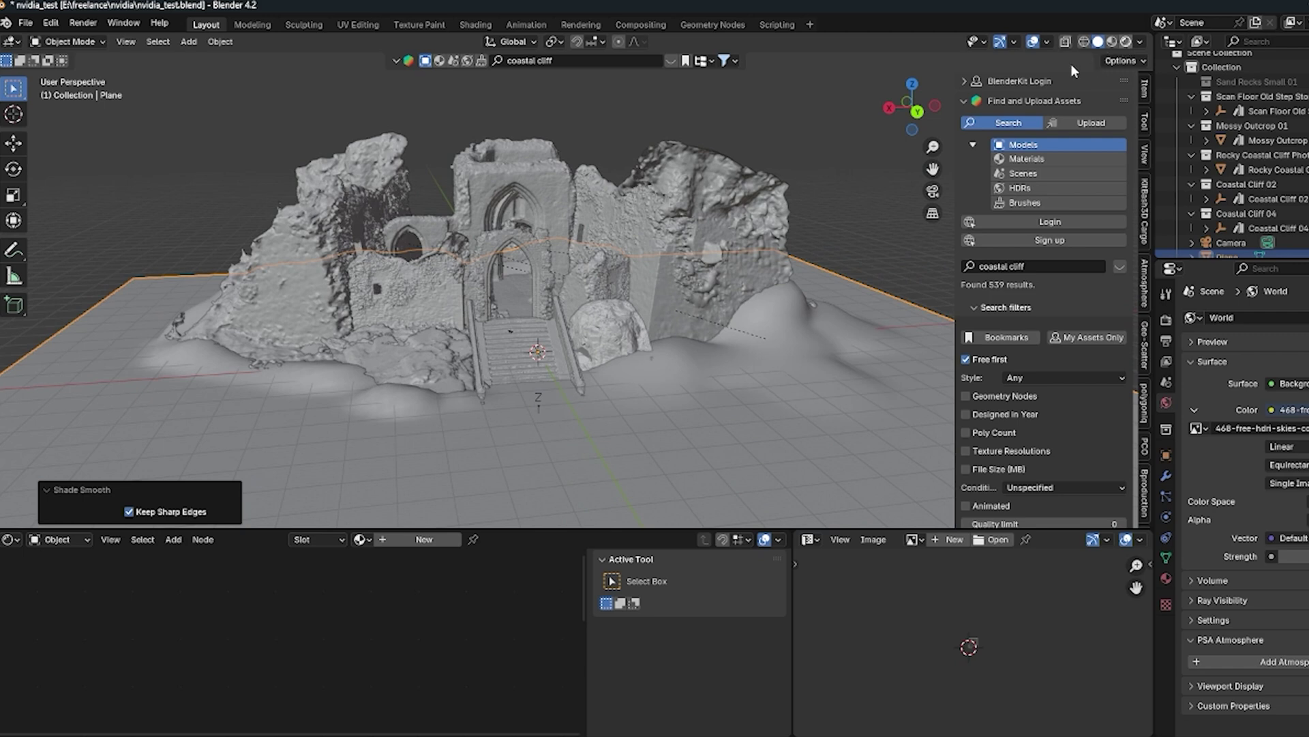
left_click(1126, 41)
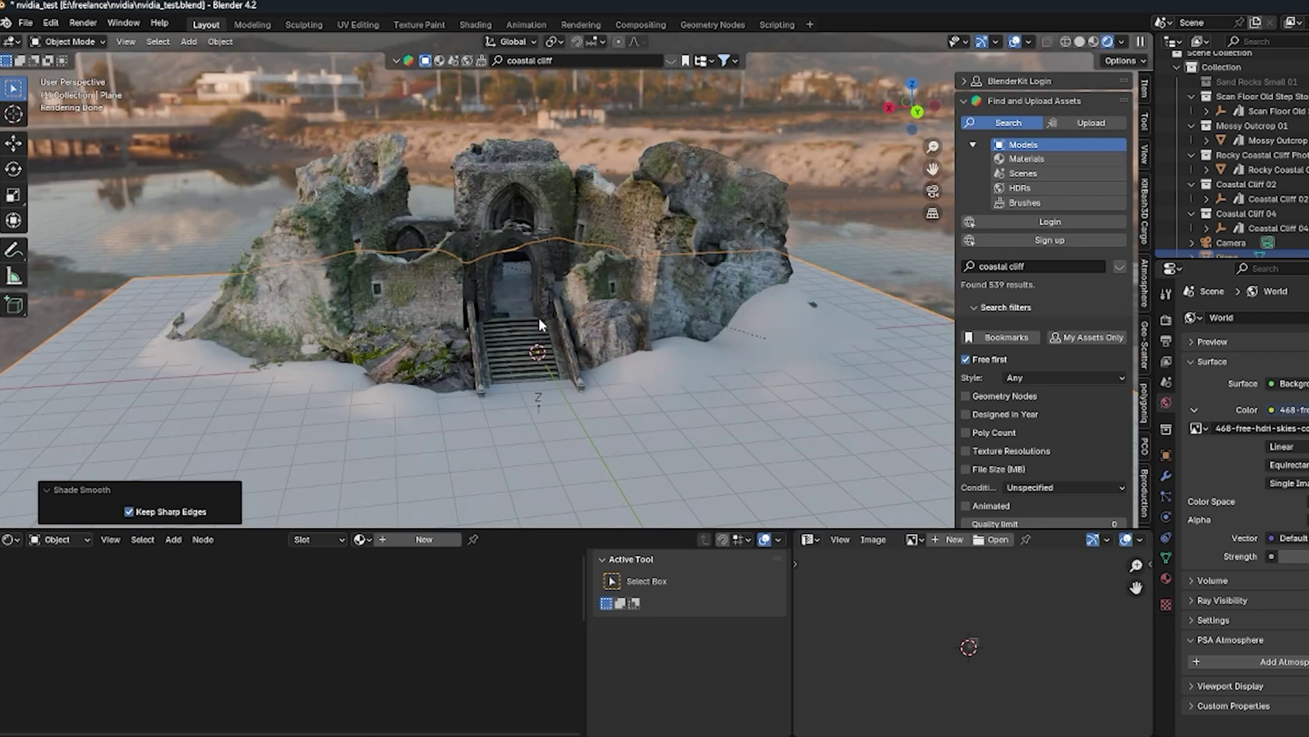
middle_click_drag(453, 349, 531, 310)
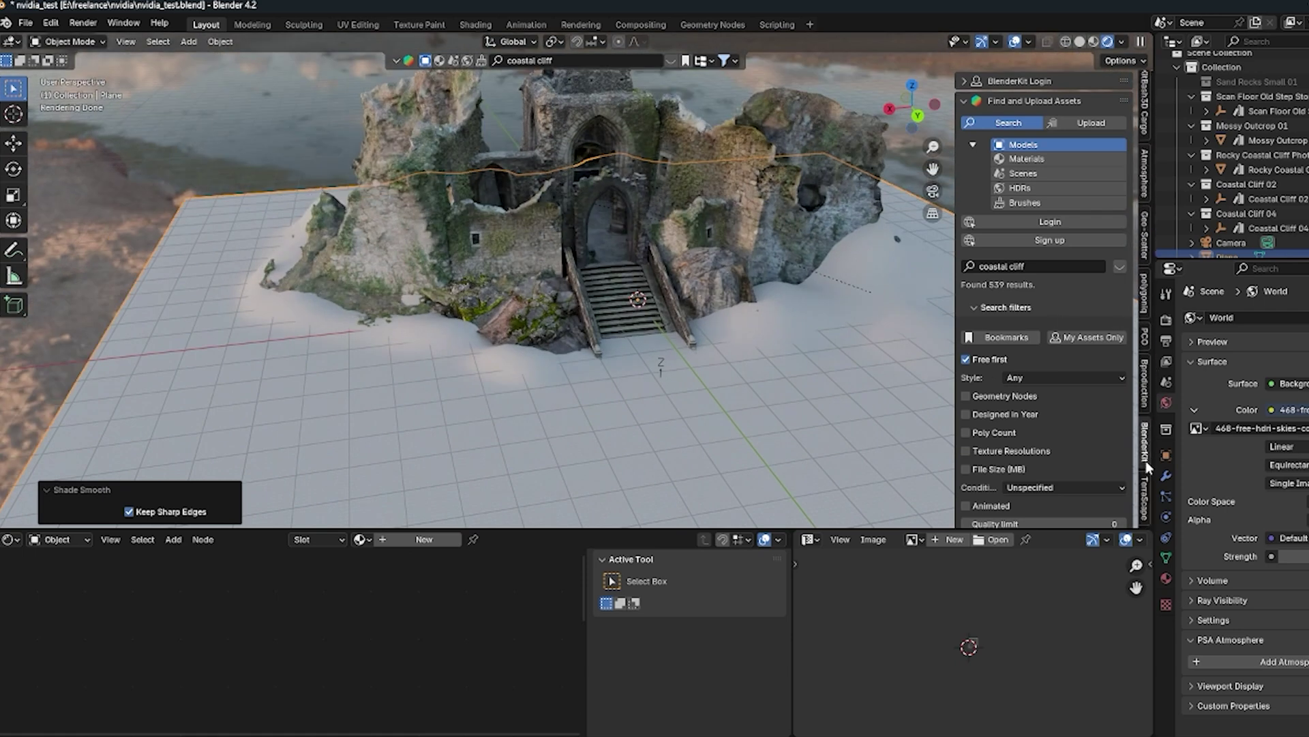
Step: Search the BlenderKit materials for "sand" and preview the rippled beige sand
left_click(1026, 159)
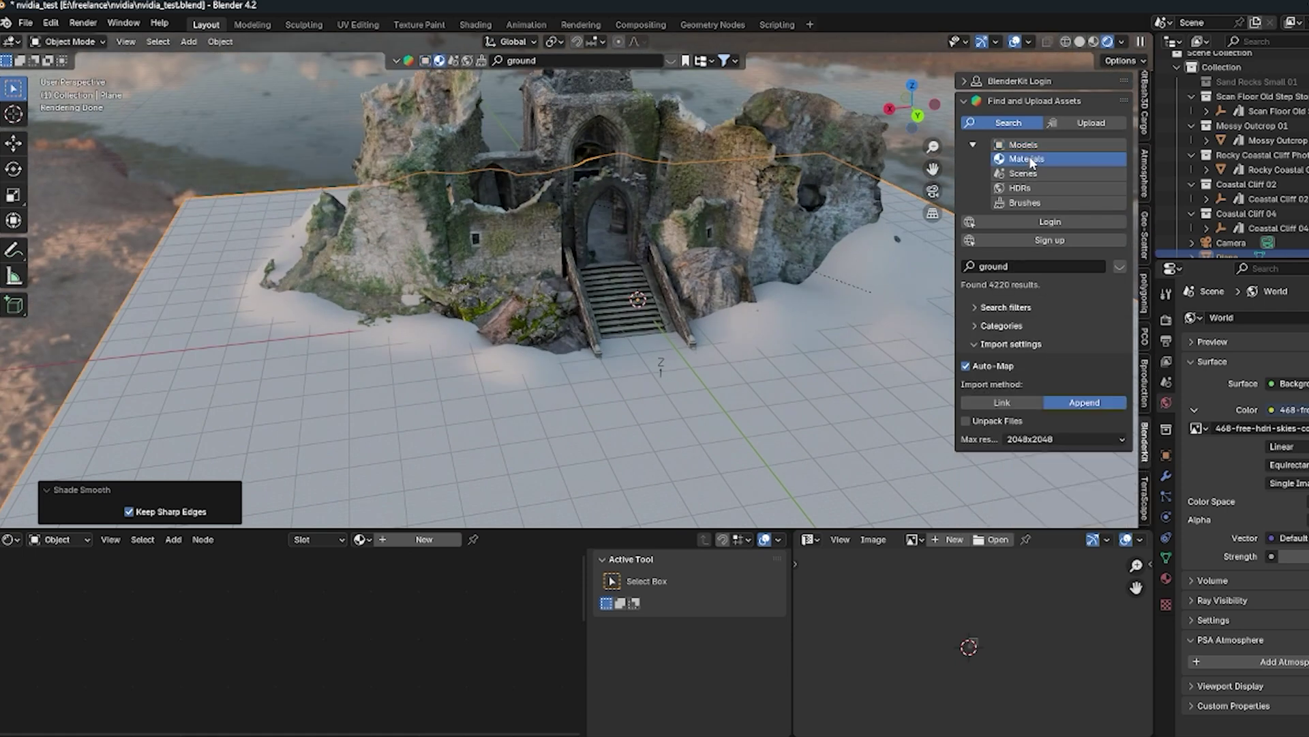
left_click(1033, 270)
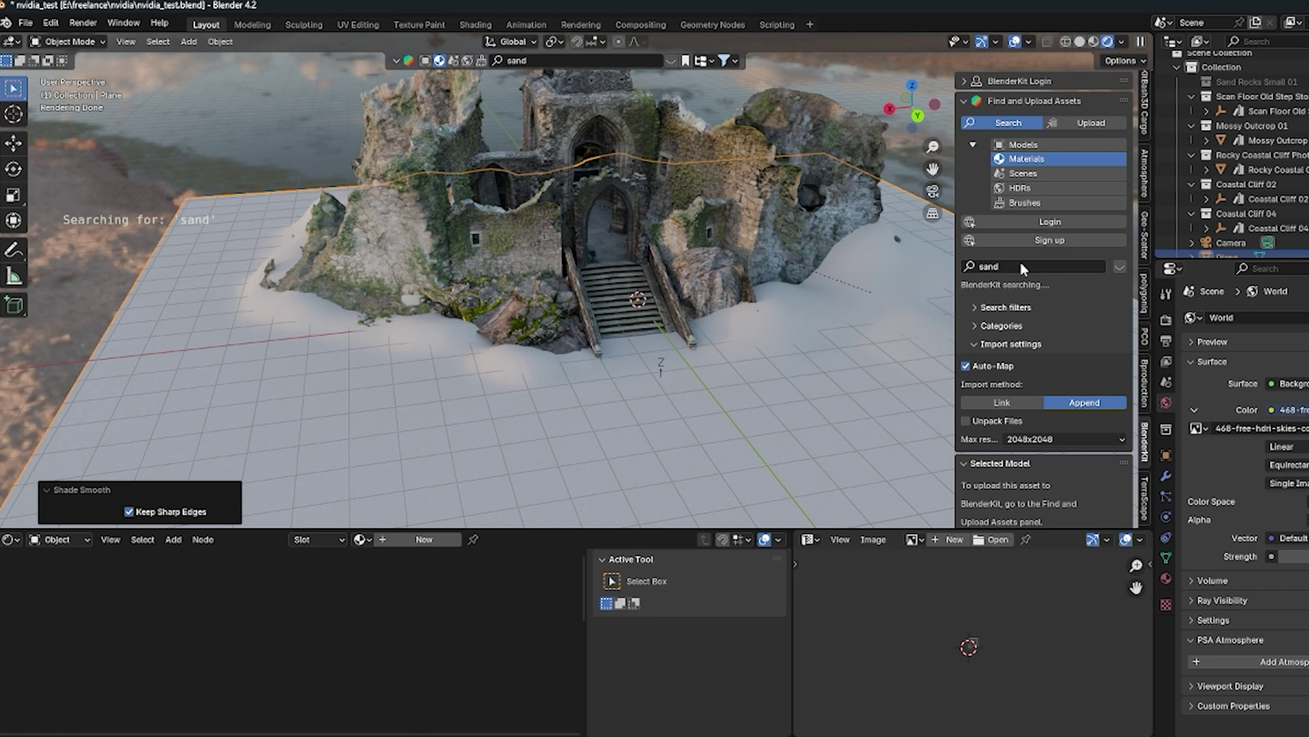
left_click(673, 60)
mouse_move(343, 166)
mouse_move(170, 175)
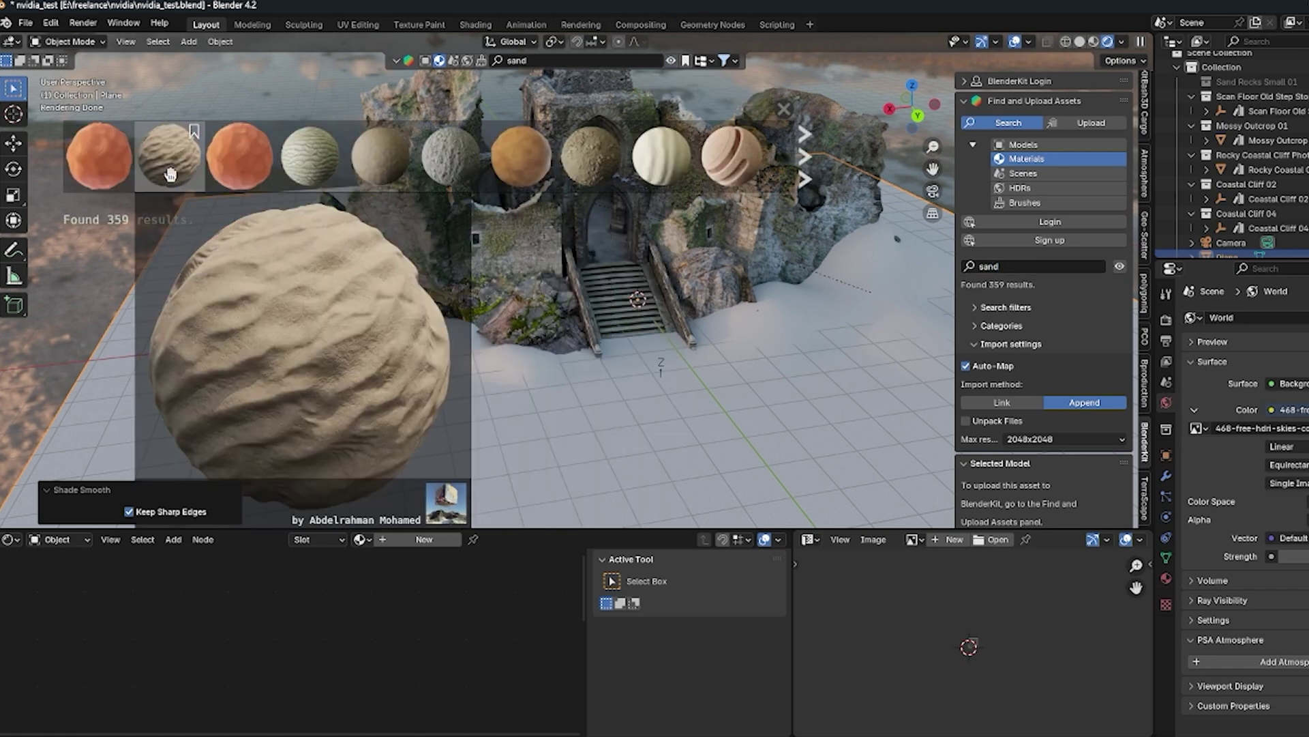
Step: Apply the rippled beige sand material to the ground plane and close the asset results
left_click_drag(169, 175, 640, 333)
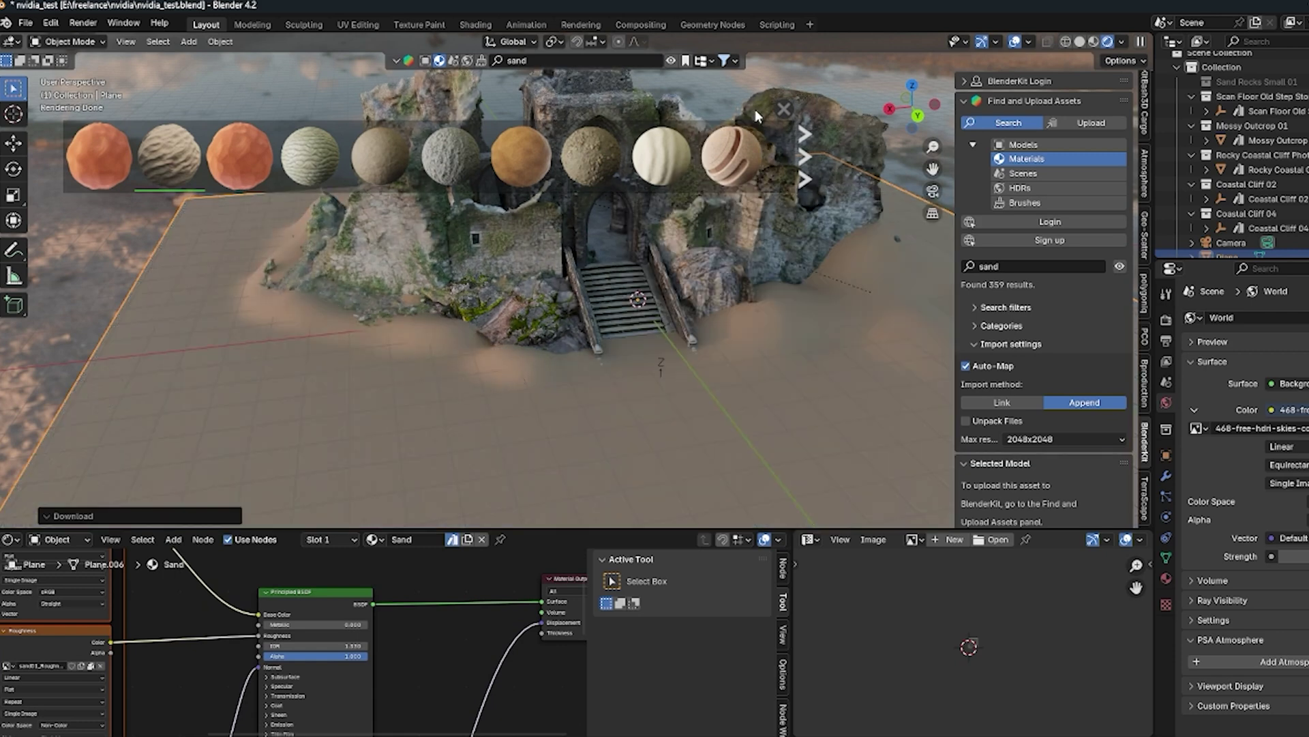
left_click(784, 109)
middle_click_drag(506, 317, 633, 304)
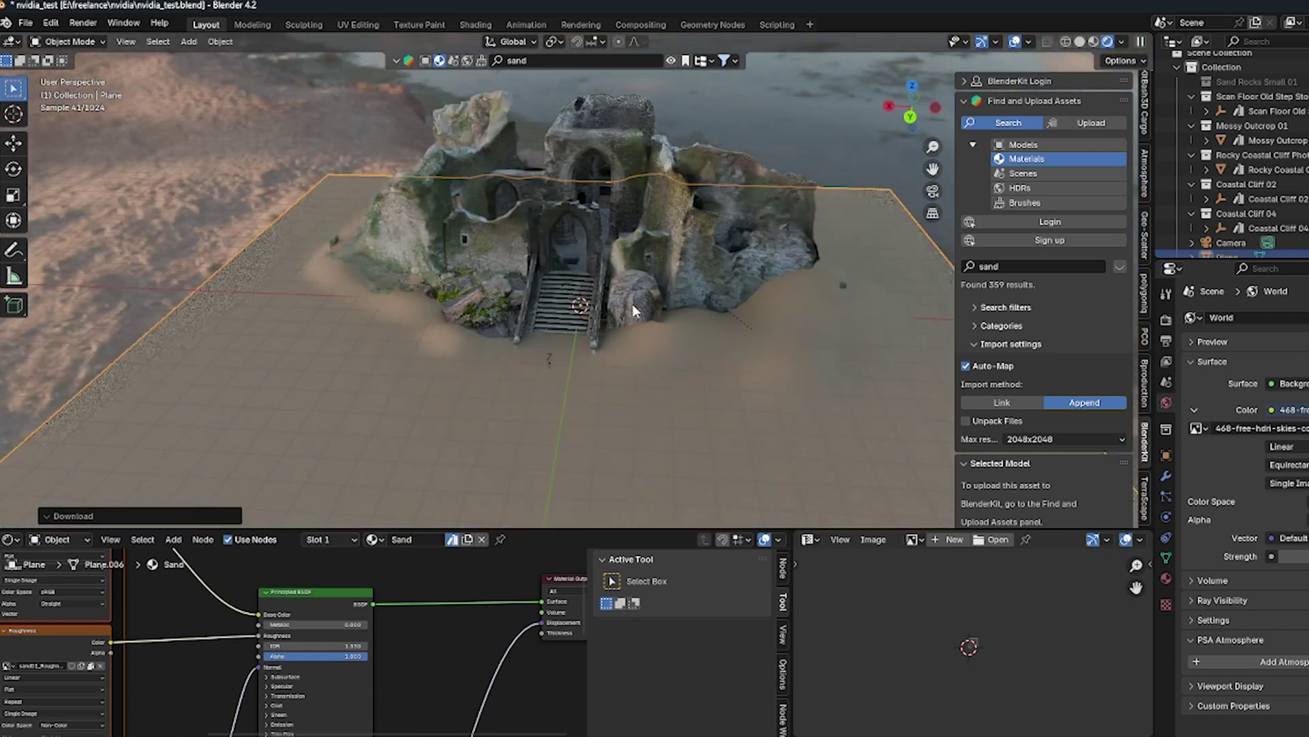
scroll(632, 304, "up", 8)
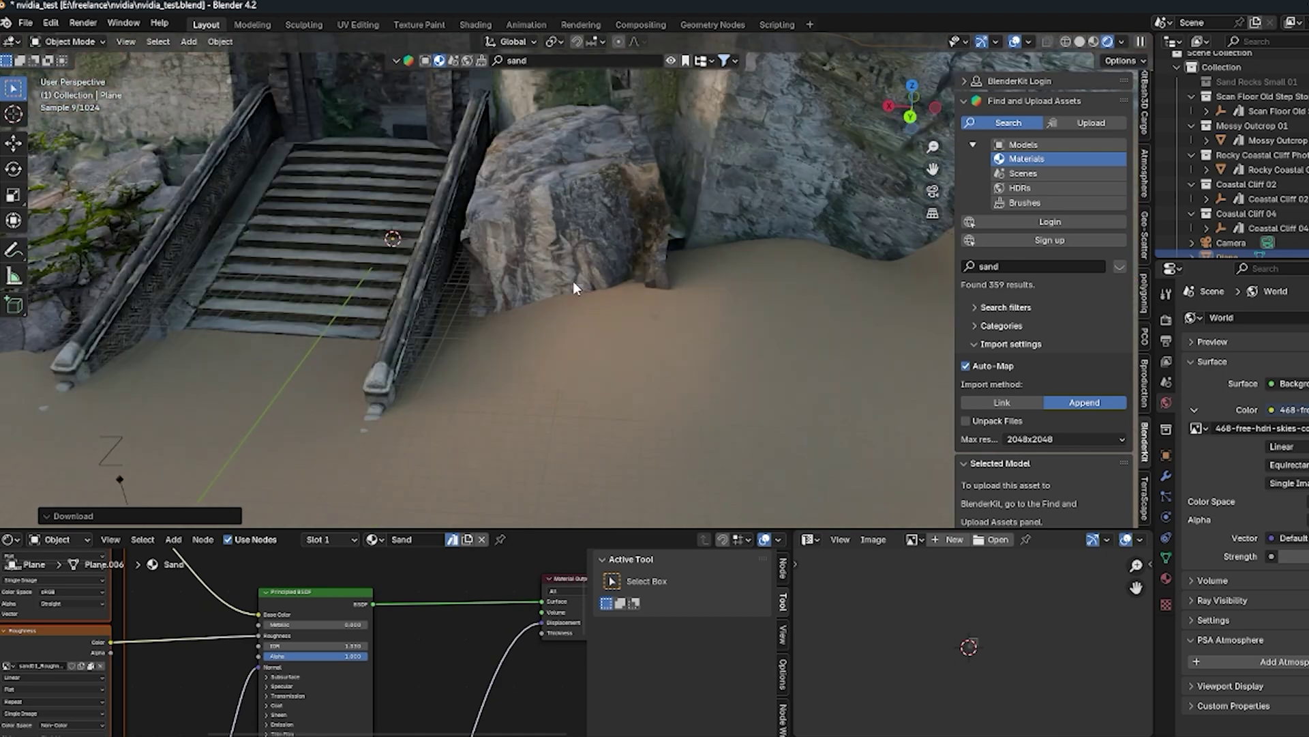
scroll(573, 281, "down", 8)
Step: Make a linked duplicate of the mossy outcrop and place it across the staircase, about -63 m in X and 10 m in Y
left_click(459, 304)
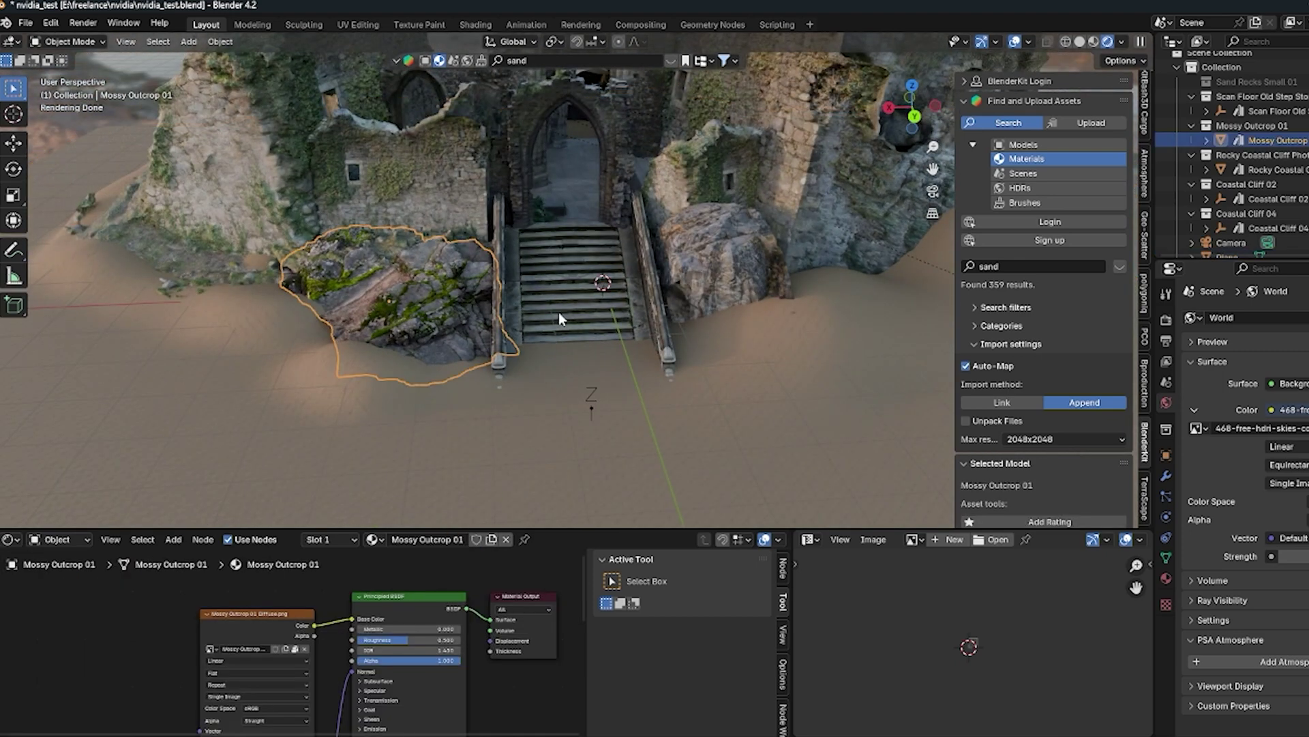
key("alt+d")
key("shift+z")
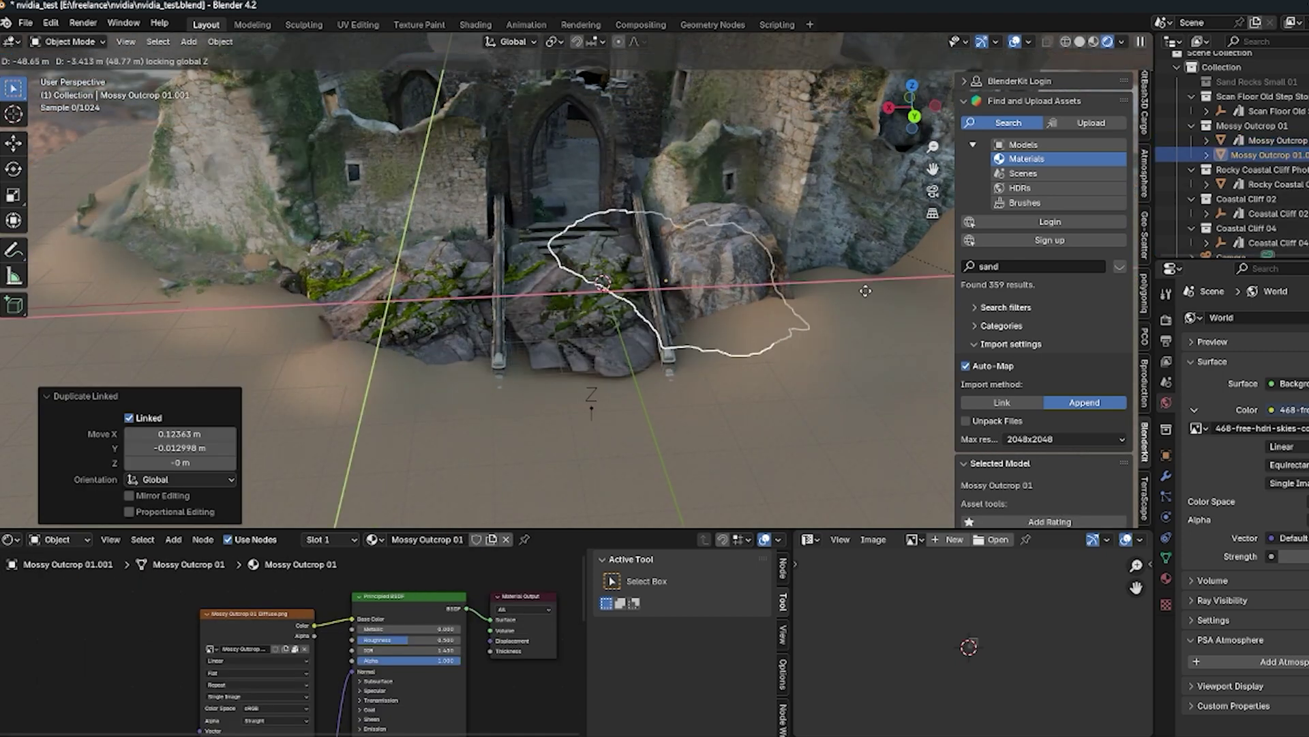
left_click(886, 325)
middle_click_drag(885, 325, 774, 306, "shift")
Step: Rotate the mossy outcrop copy -21.9° around Z and tilt it slightly with a free trackball rotation
key("r")
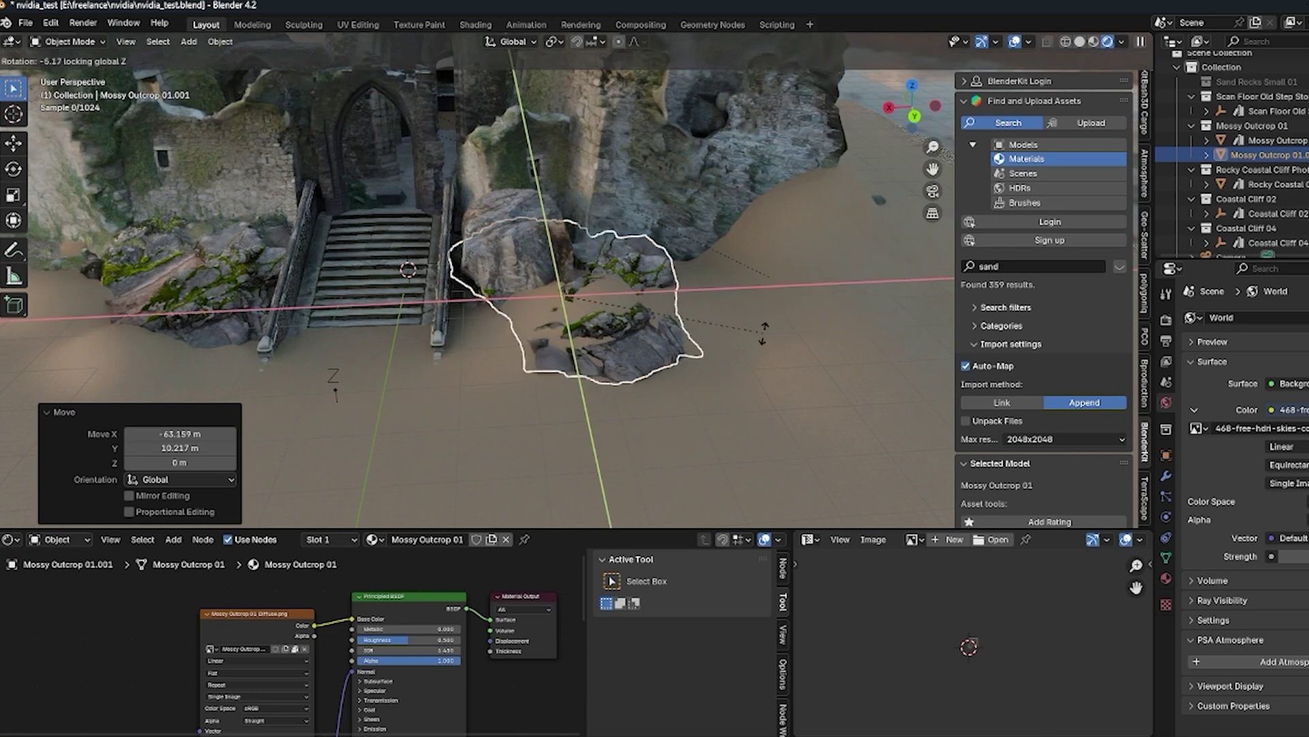
left_click(705, 375)
key("r")
key("r")
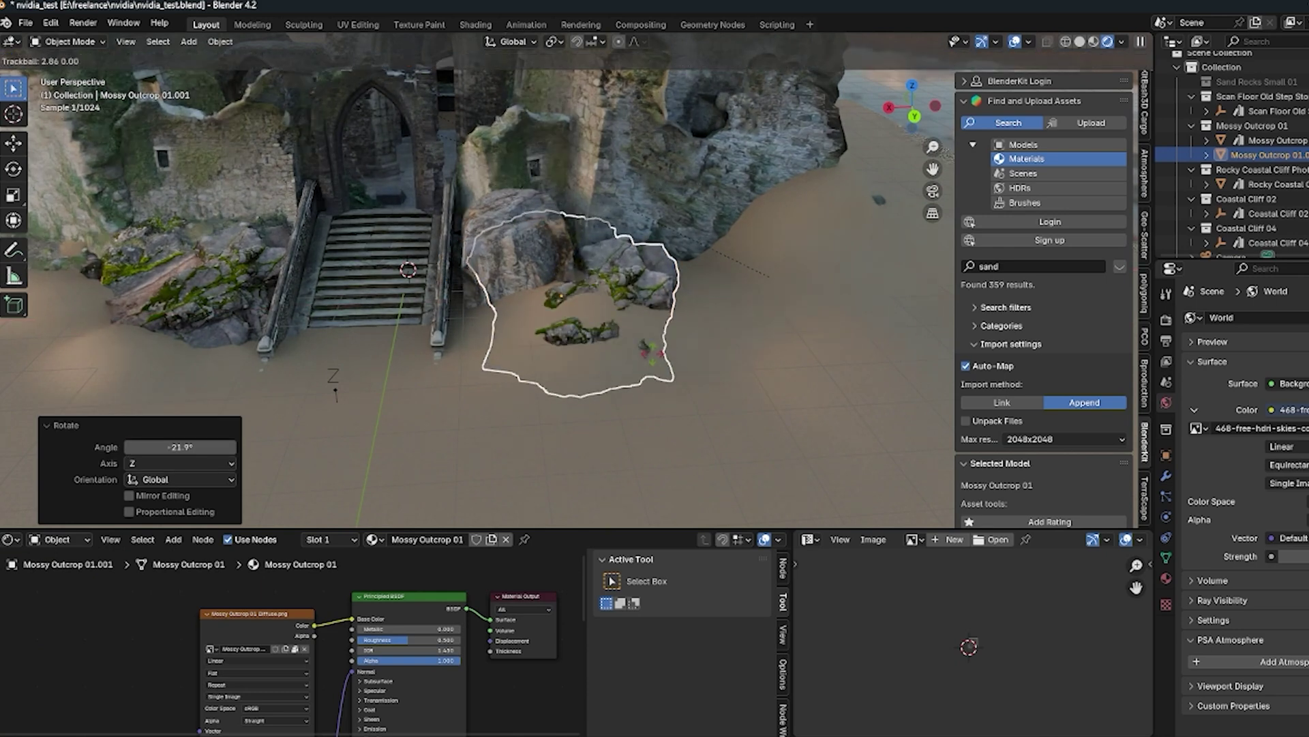
left_click(654, 345)
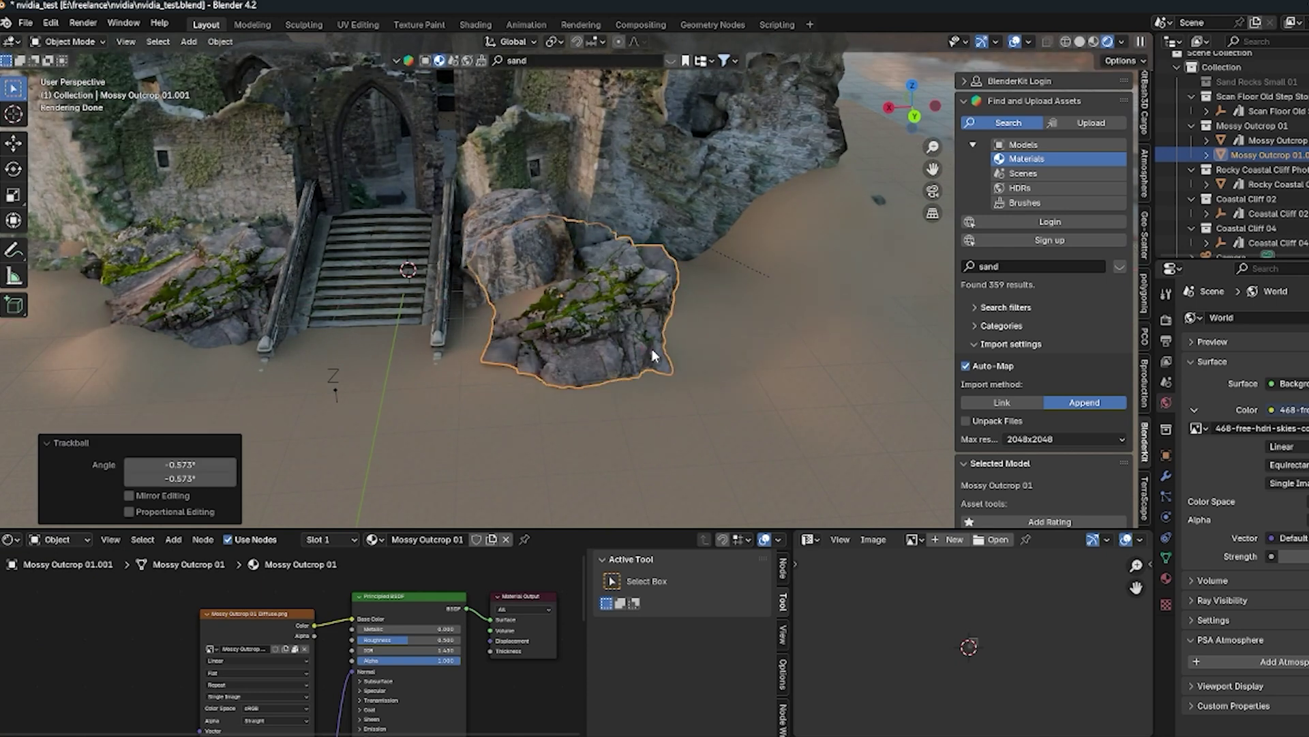
Step: Shift the mossy outcrop copy horizontally by about -1.2 m in X and -2.2 m in Y
key("g")
key("shift+z")
left_click(657, 337)
Step: Make a rotated linked duplicate of the boulder beside the staircase and move it about -42 m in X and 1.6 m in Y
middle_click_drag(657, 333, 609, 333)
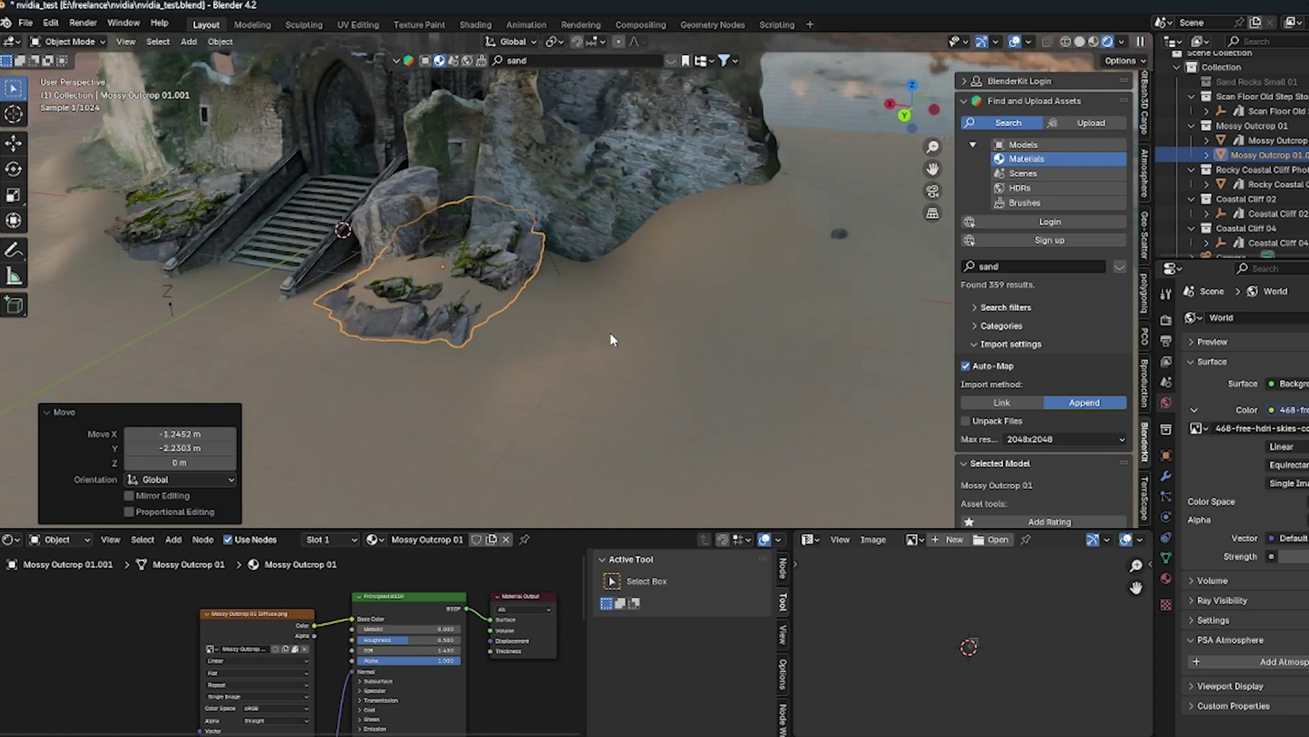
left_click(389, 225)
key("alt+d")
left_click(476, 242)
key("r")
key("shift+z")
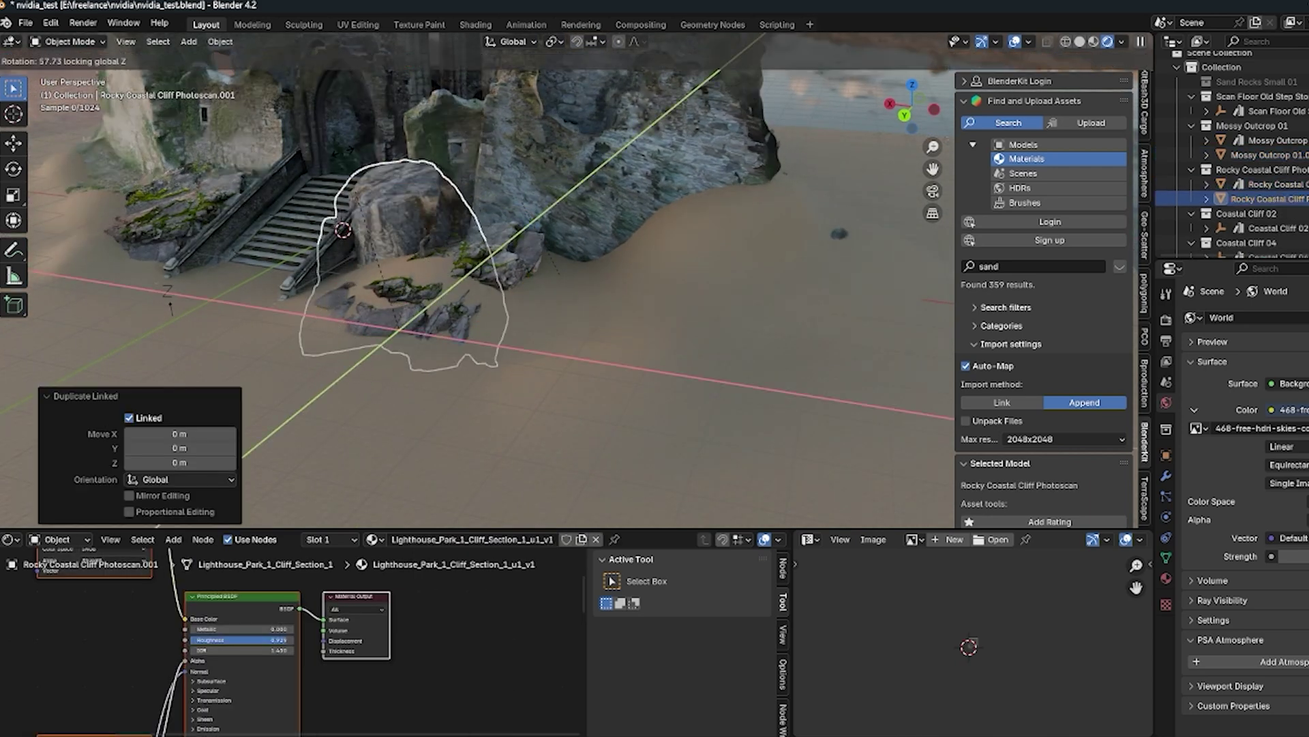
left_click(380, 165)
key("g")
key("shift+z")
left_click(586, 204)
Step: Enlarge the boulder copy and adjust its height, raising it about 4 m and lowering it about 0.56 m
key("s")
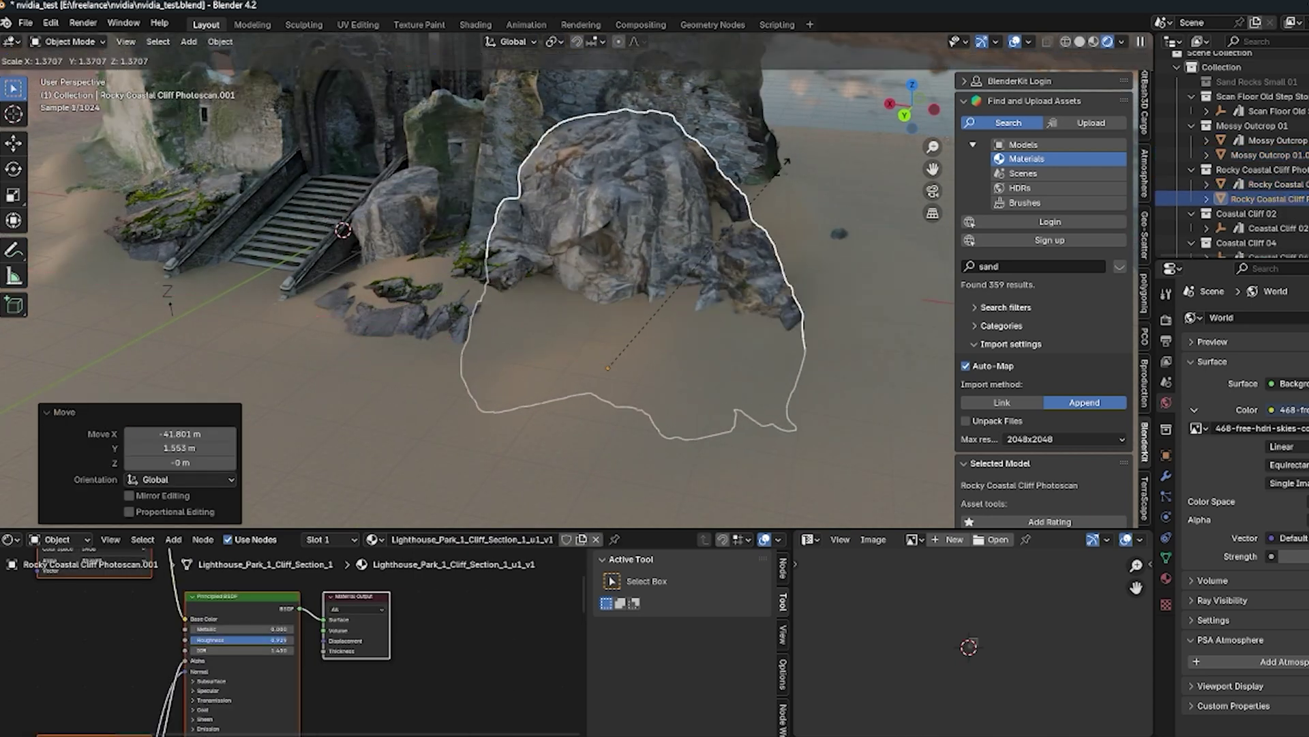
left_click(776, 173)
key("g")
key("z")
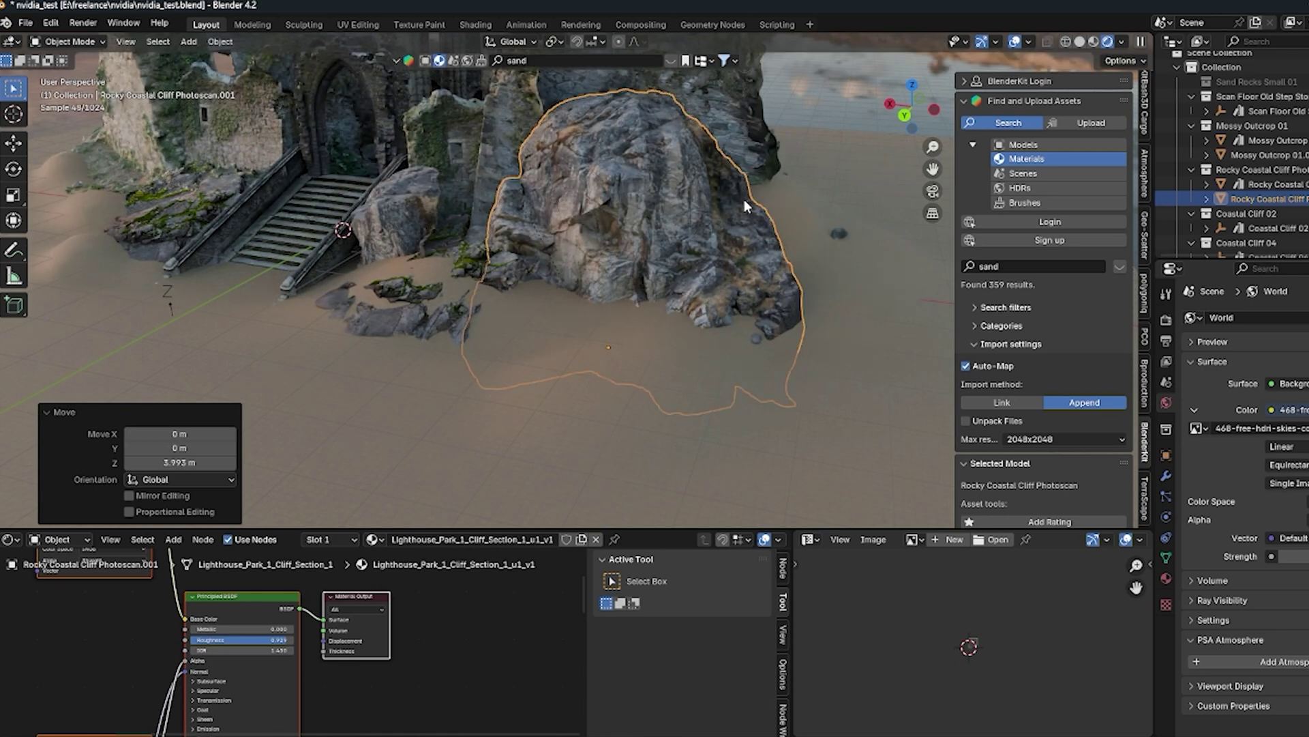
left_click(731, 208)
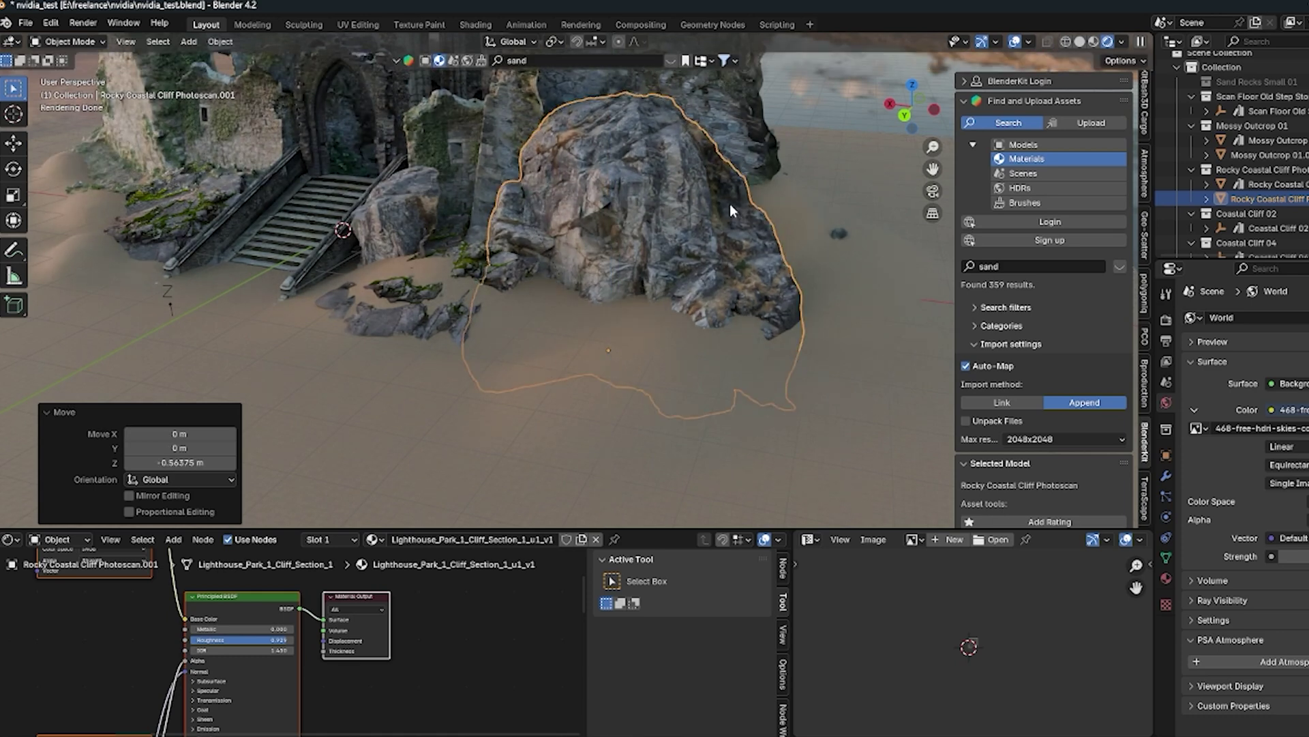
Step: Duplicate the long low Coastal Cliff 02 piece and move the copy about -99 m in X and 72 m in Y
mouse_move(730, 203)
middle_mouse_down()
mouse_move(351, 272)
mouse_move(755, 207)
middle_mouse_up()
left_click(784, 228)
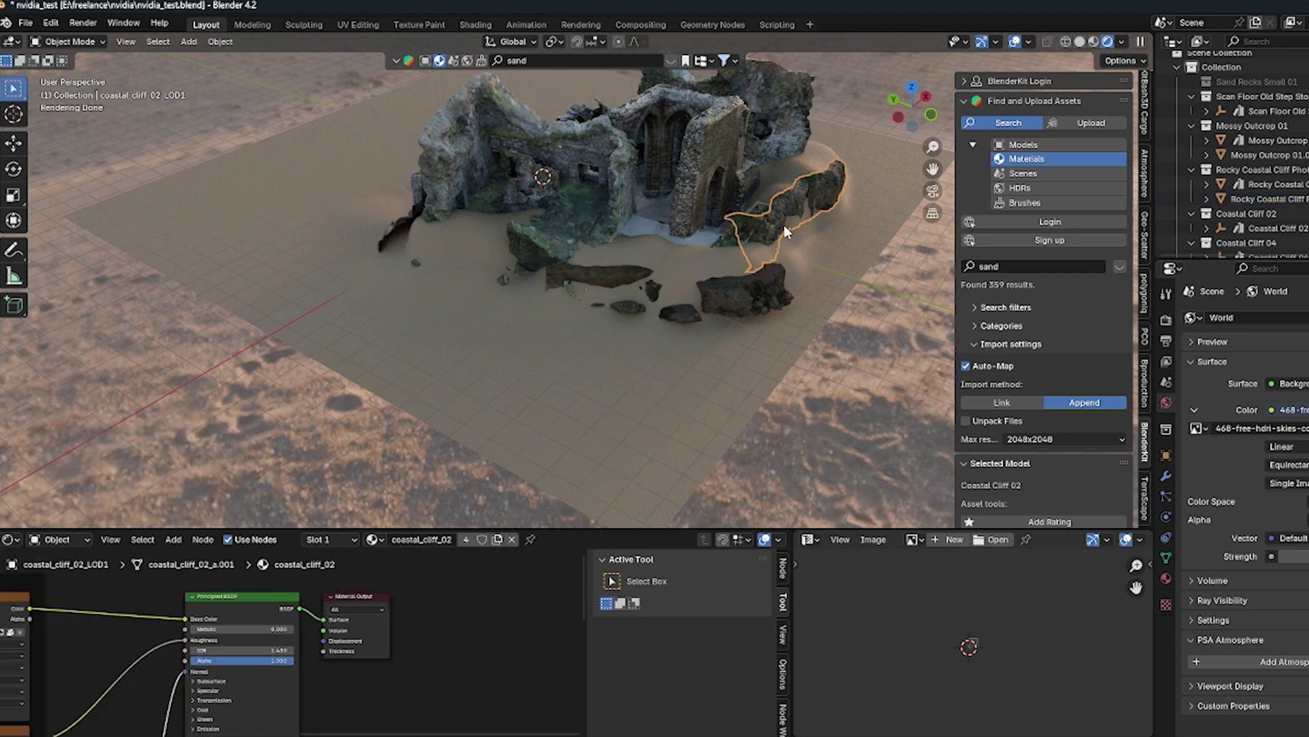
key("shift+d")
left_click(521, 311)
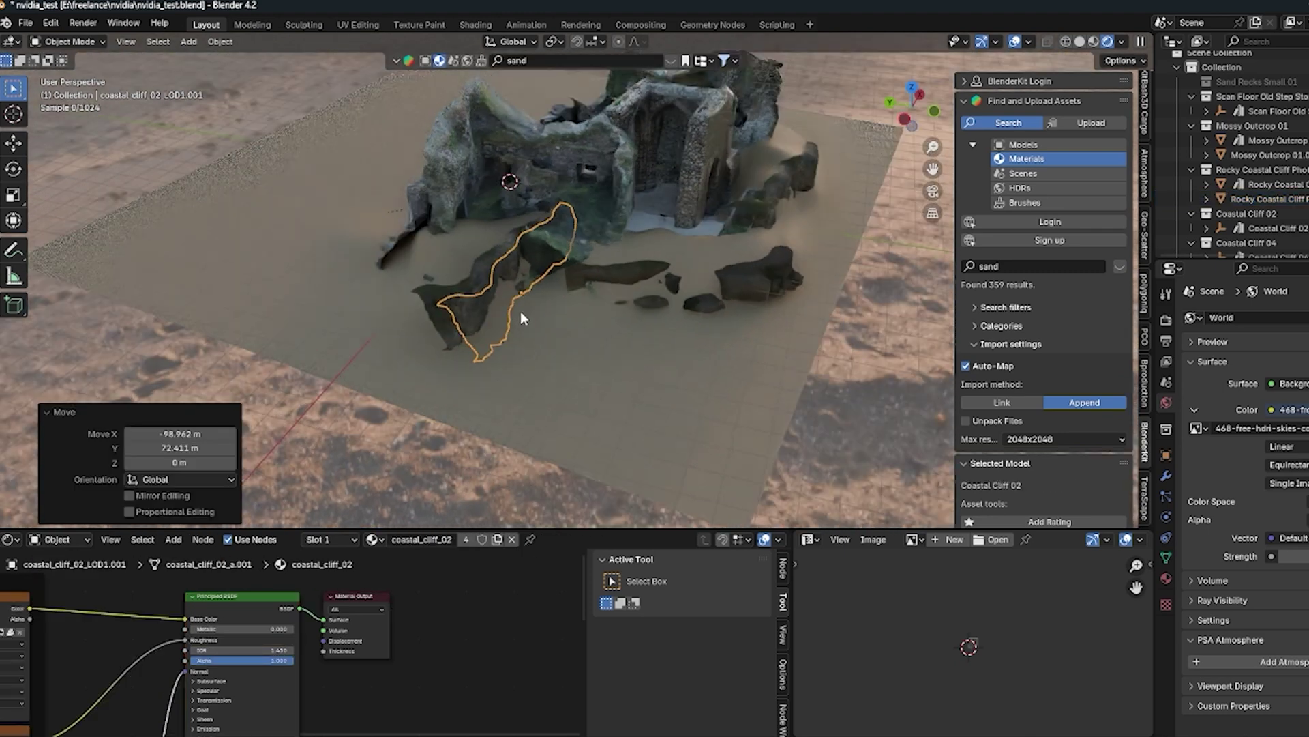
Step: Rotate the long cliff copy -76.9° around Z and enlarge it along the ruin's open side
key("r")
left_click(631, 313)
key("s")
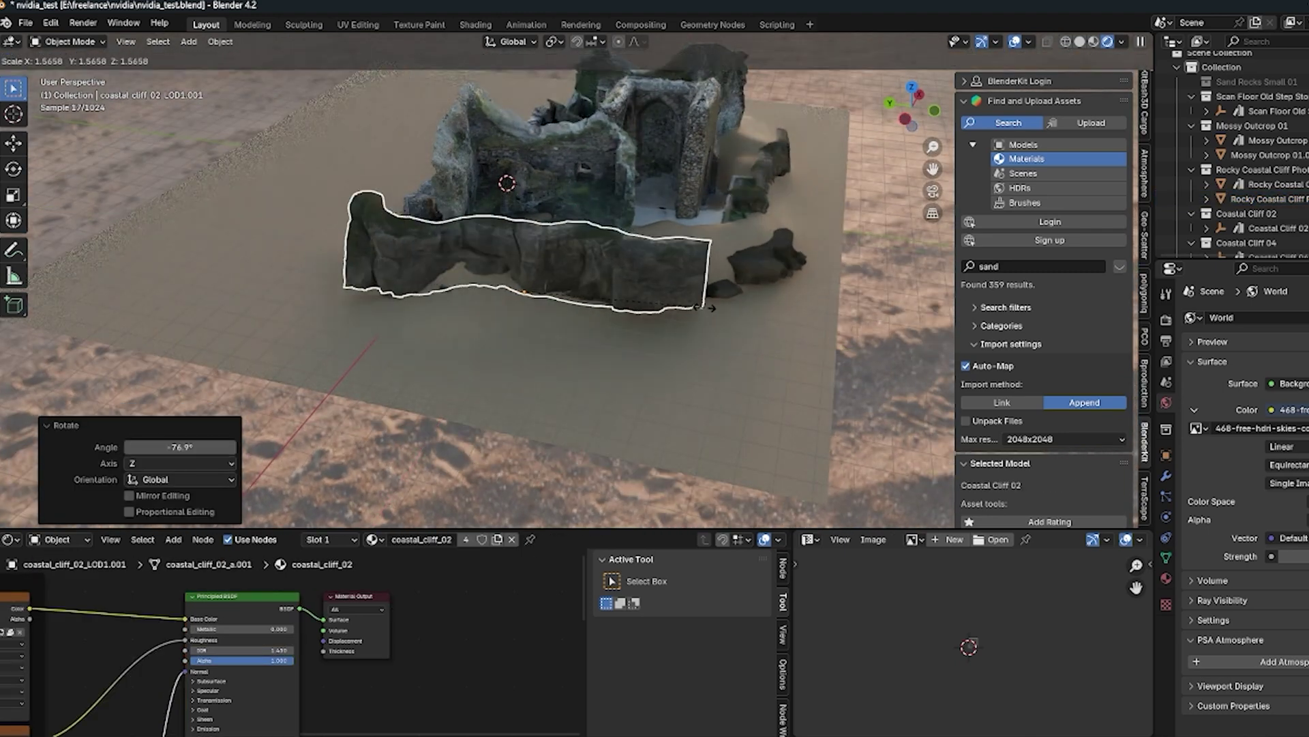
left_click(678, 310)
Step: Lower the enlarged long cliff copy about 5.2 m into the sand
key("g")
key("z")
left_click(477, 300)
Step: Turn the long cliff copy further around Z and shift it about -16 m in X and -3.3 m in Y
middle_click_drag(478, 300, 529, 315)
scroll(546, 329, "up", 2)
scroll(546, 323, "up", 1)
key("r")
key("z")
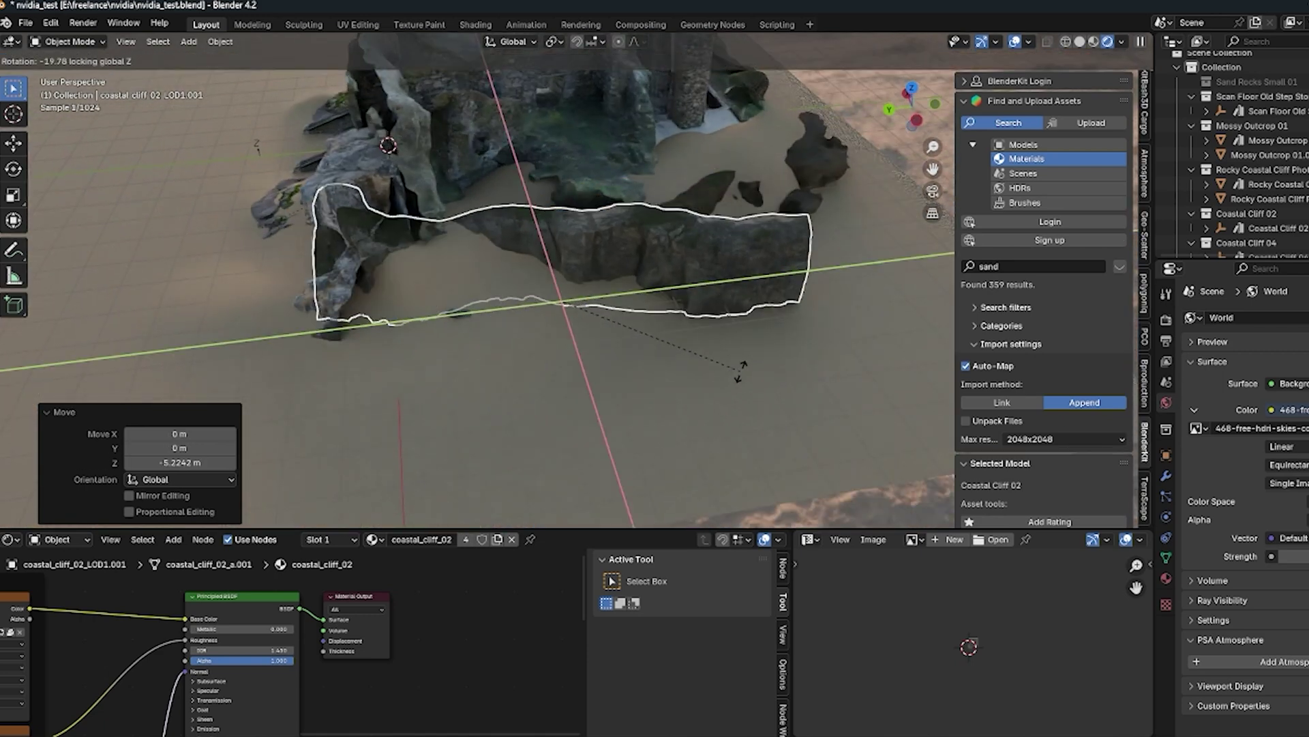
left_click(630, 356)
key("g")
left_click(675, 394)
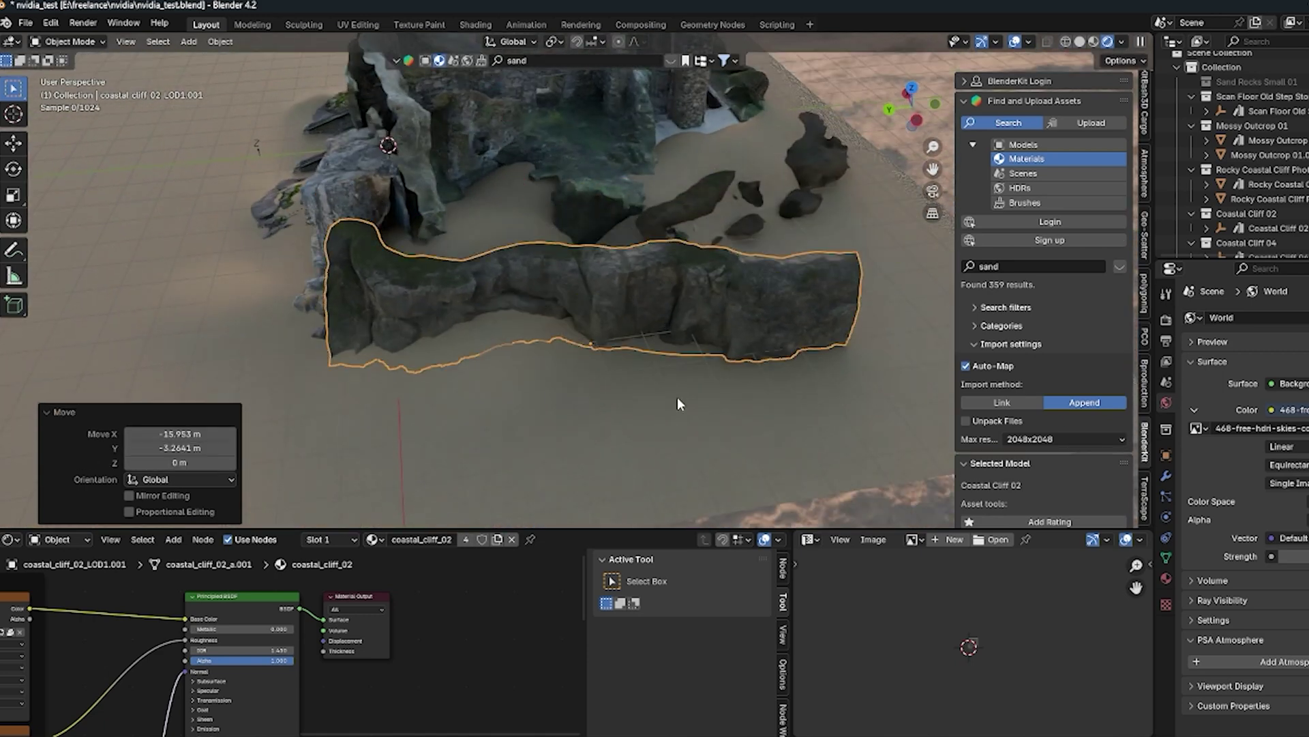
middle_click_drag(678, 398, 555, 295)
left_click(575, 293)
left_click(530, 249)
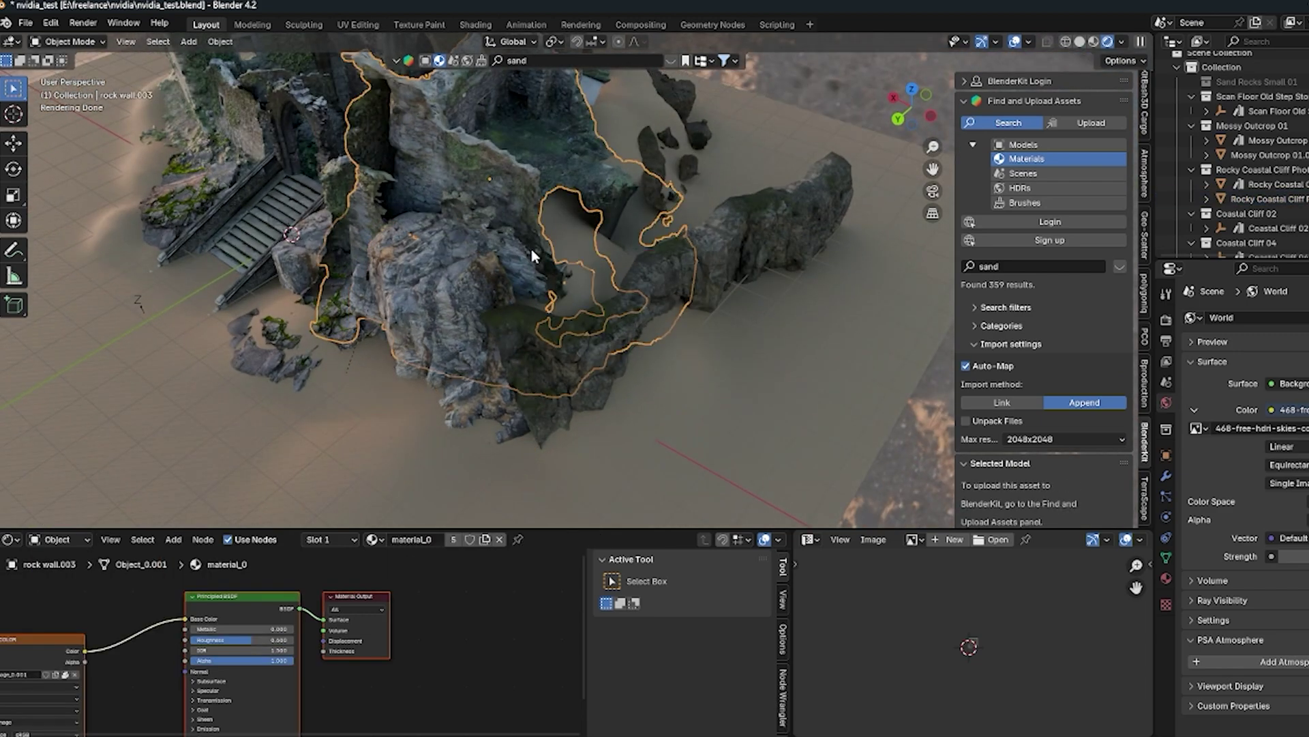
middle_click_drag(530, 248, 603, 228)
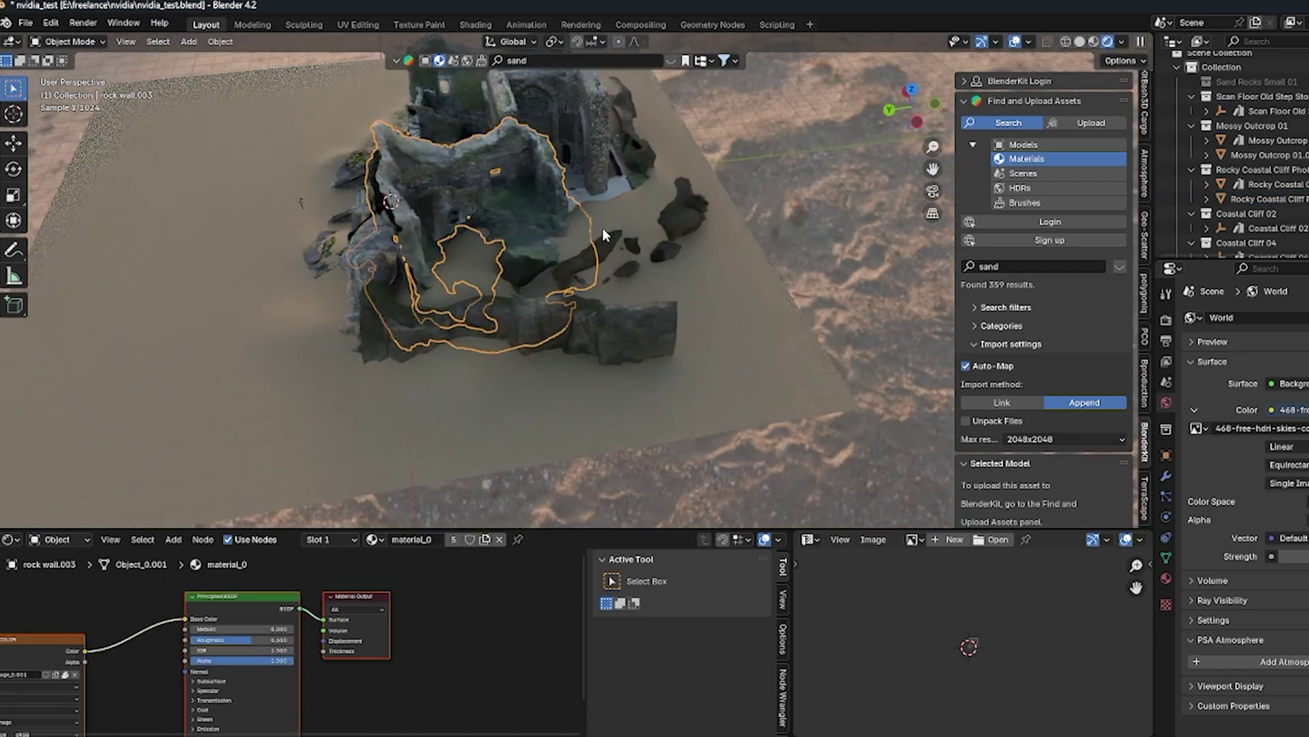
Step: Make a linked duplicate of the loose Coastal Cliff 04 rocks in place and scale it by 1.727
left_click(694, 217)
key("alt+d")
key("Escape")
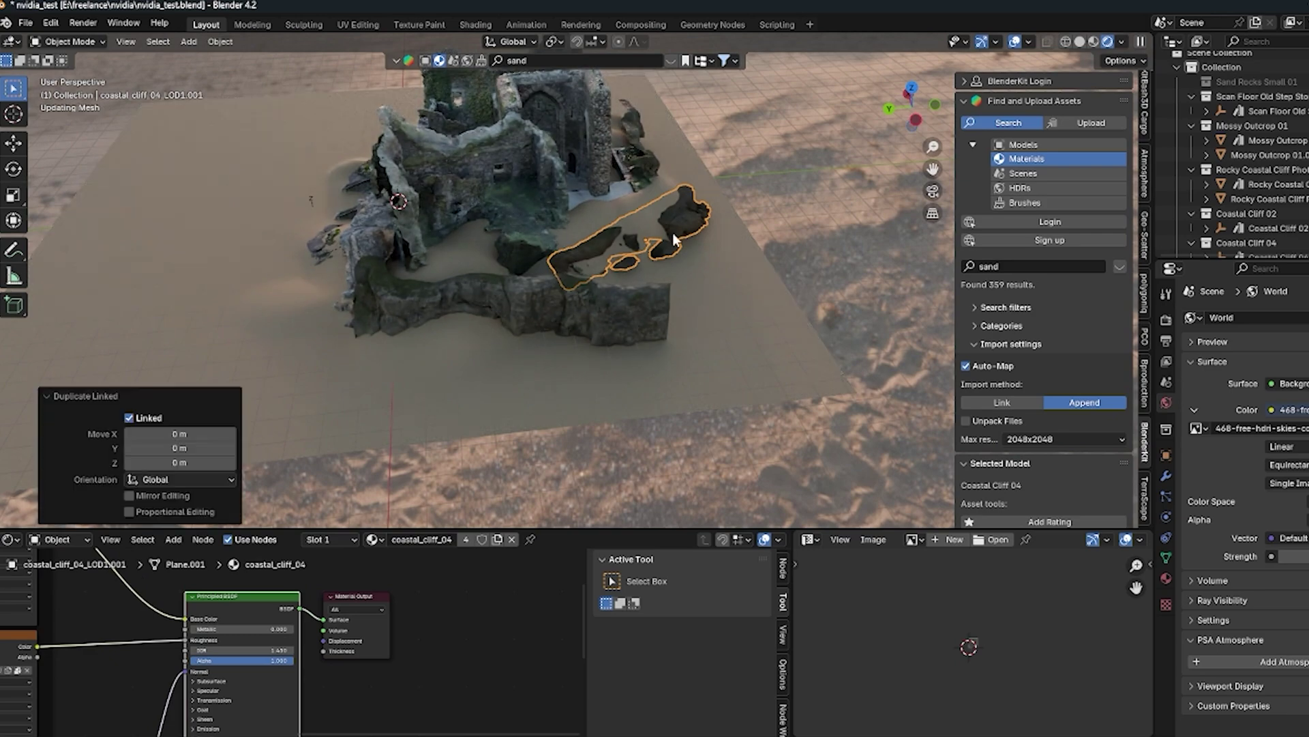
key("s")
left_click(693, 227)
Step: Move the enlarged loose-rock copy horizontally between the ruin and the long cliff and rotate it -13.3° around Z
key("g")
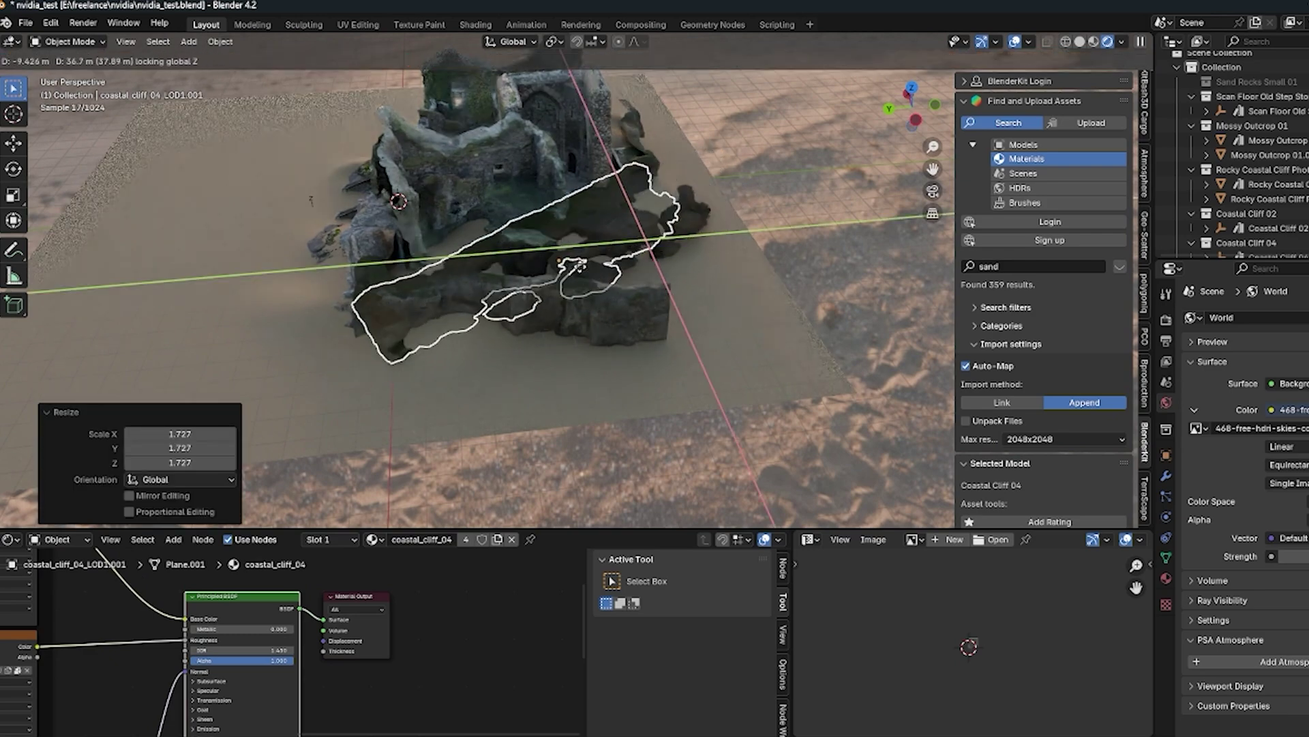
left_click(652, 262)
key("r")
left_click(616, 268)
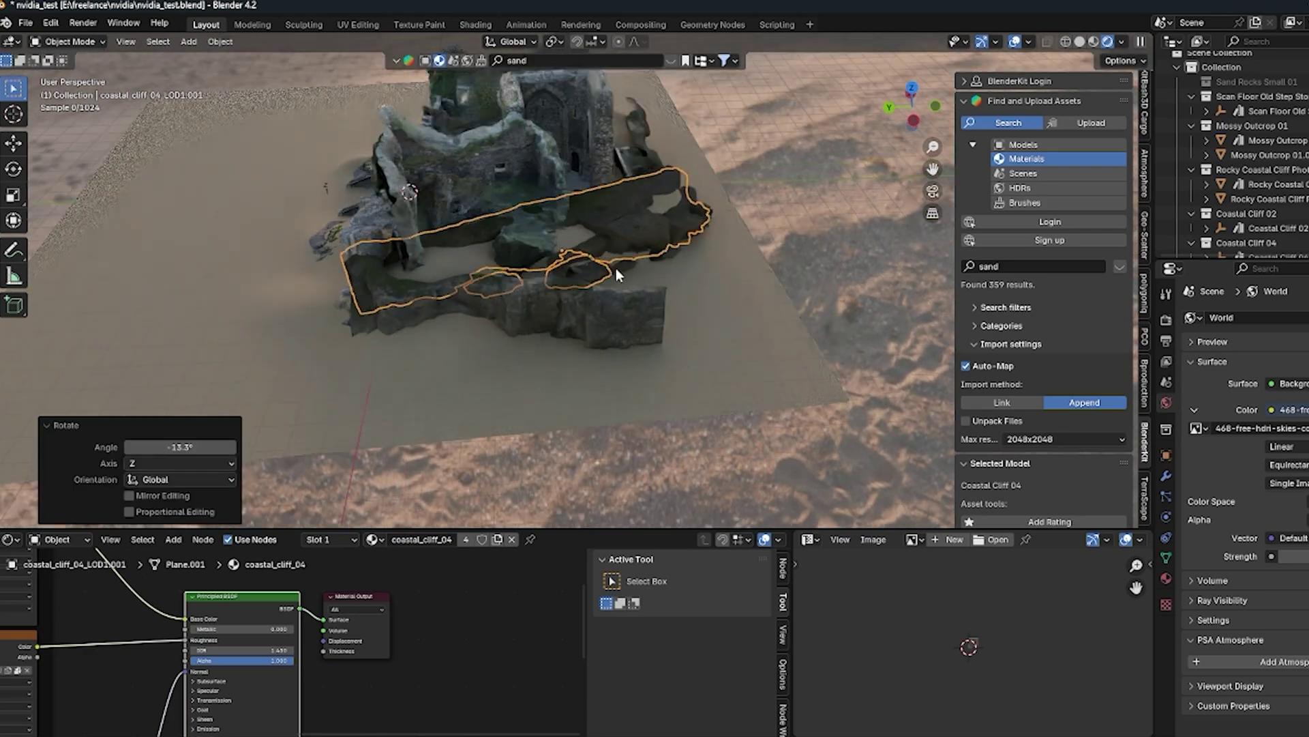
Step: Place an enlarged linked duplicate of the boulder beside the staircase near the rough wall's far end, about 86 m in X and -95 m in Y
mouse_move(616, 268)
middle_mouse_down()
mouse_move(522, 273)
mouse_move(638, 271)
middle_mouse_up()
middle_click_drag(783, 310, 793, 336, "shift")
scroll(654, 307, "down", 1)
scroll(653, 302, "up", 4)
left_click(791, 230)
key("alt+d")
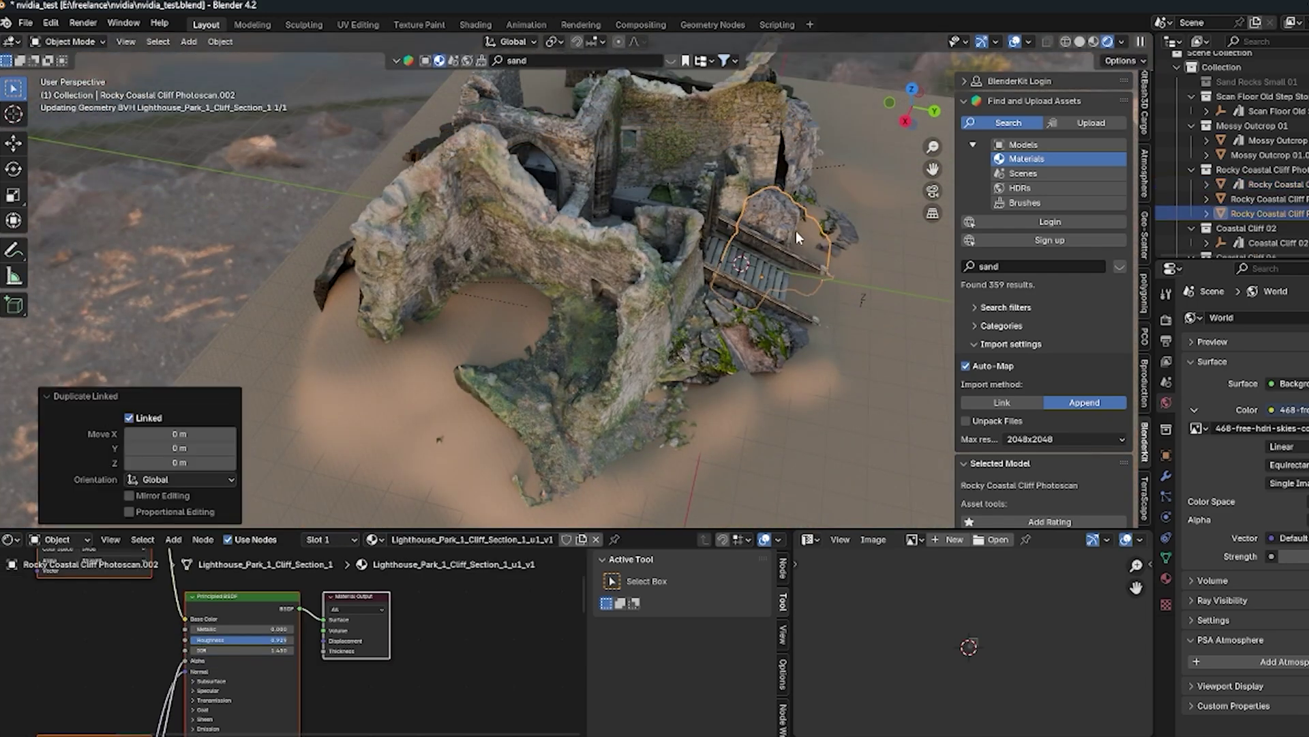
key("shift+z")
left_click(417, 366)
key("s")
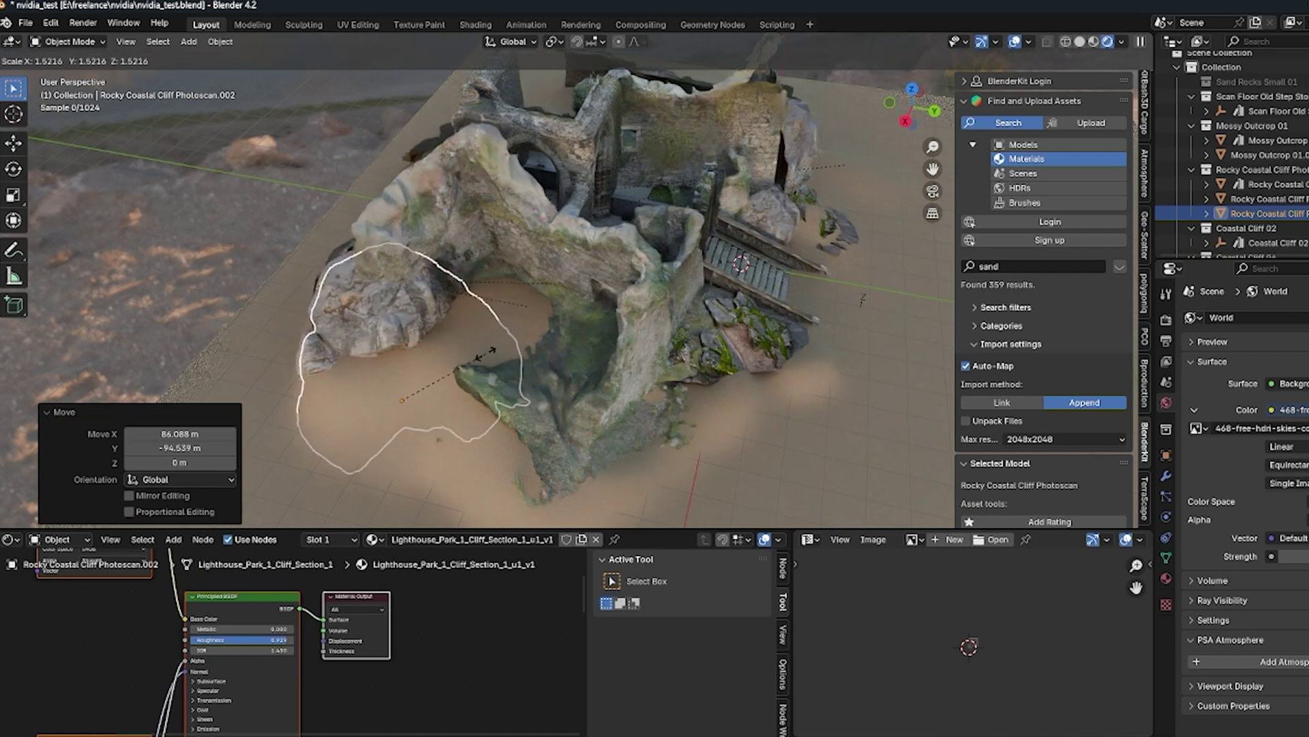
left_click(353, 377)
Step: Make a linked duplicate of the enlarged boulder, rotate it -154° around Z and scale it by 1.646 in X and Y only
middle_click_drag(354, 377, 455, 350)
key("alt+d")
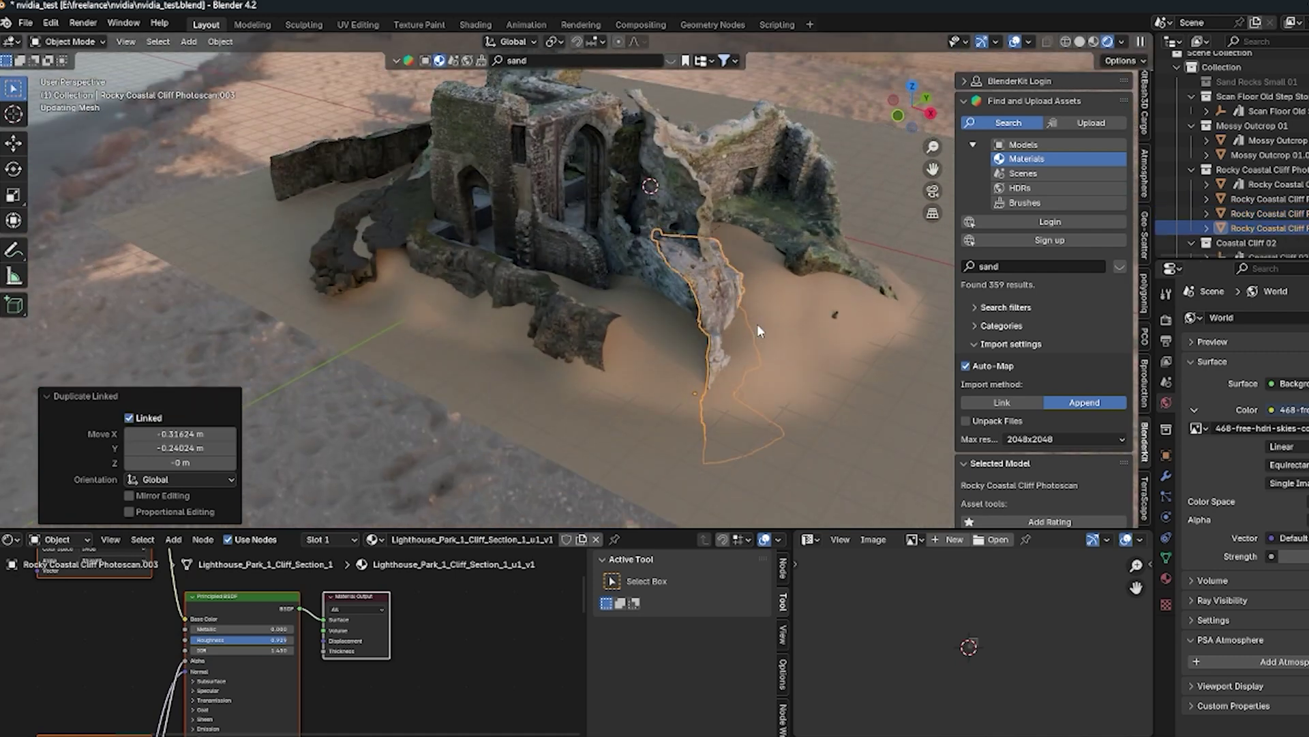
key("r")
left_click(740, 334)
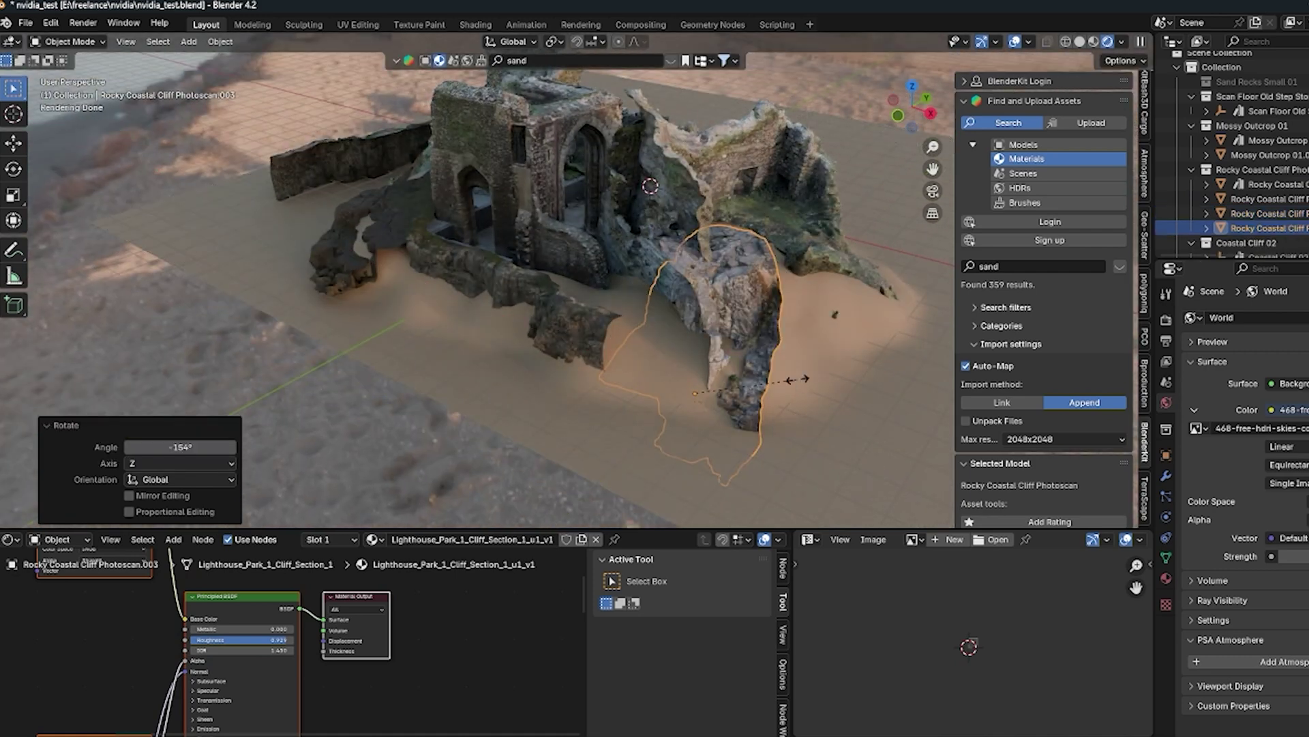
key("s")
key("shift+z")
left_click(878, 384)
Step: Turn the widened boulder copy further around Z and shift it about -12 m in X and -18.3 m in Y
key("r")
key("shift+z")
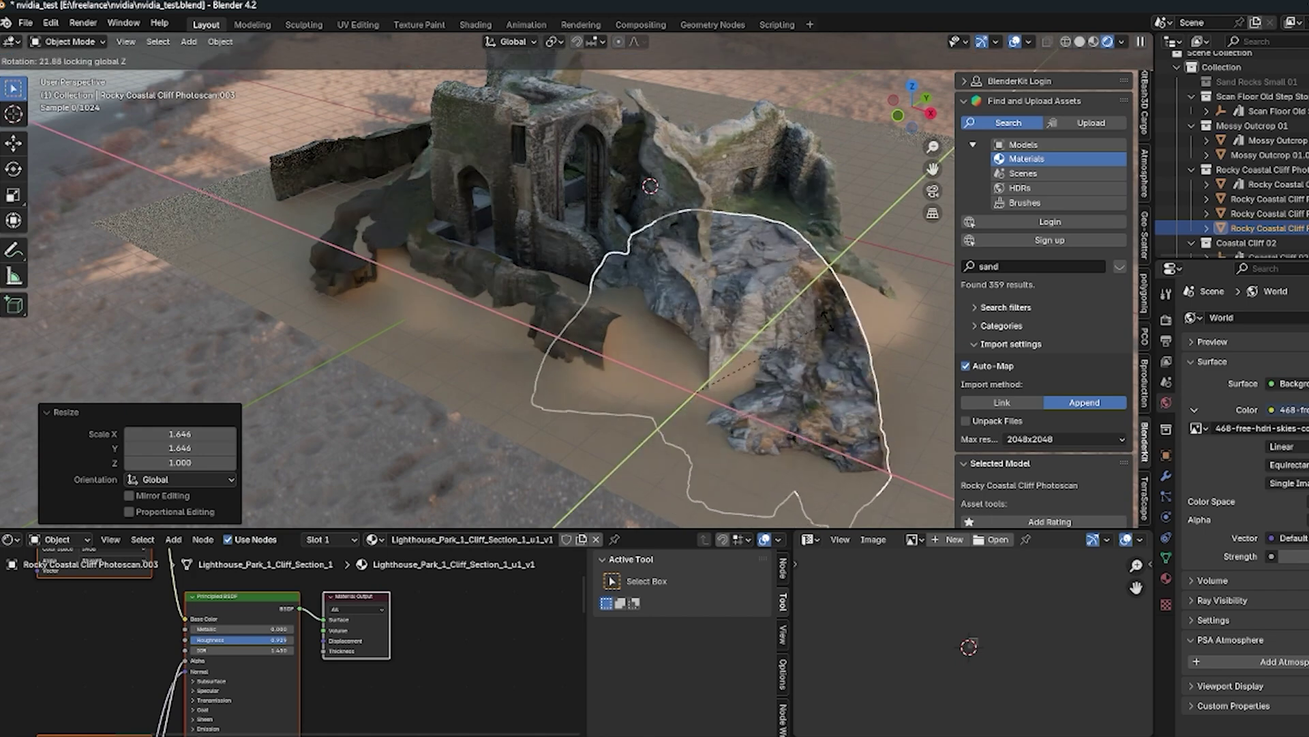
left_click(794, 326)
key("g")
key("shift+z")
left_click(694, 338)
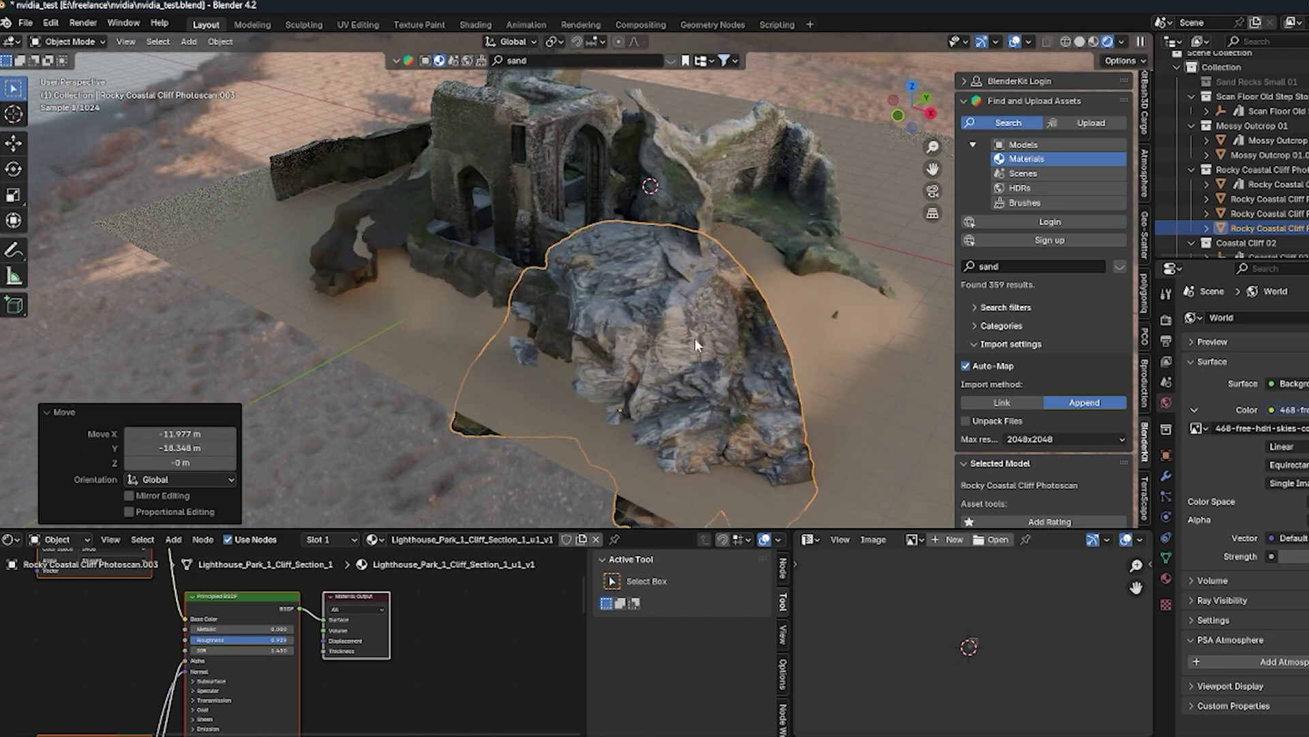
Step: Flatten the boulder copy by 0.889 in Z and slide it horizontally against the ruin's outer wall
middle_click_drag(694, 339, 815, 347)
key("s")
key("z")
left_click(689, 276)
key("g")
key("shift+z")
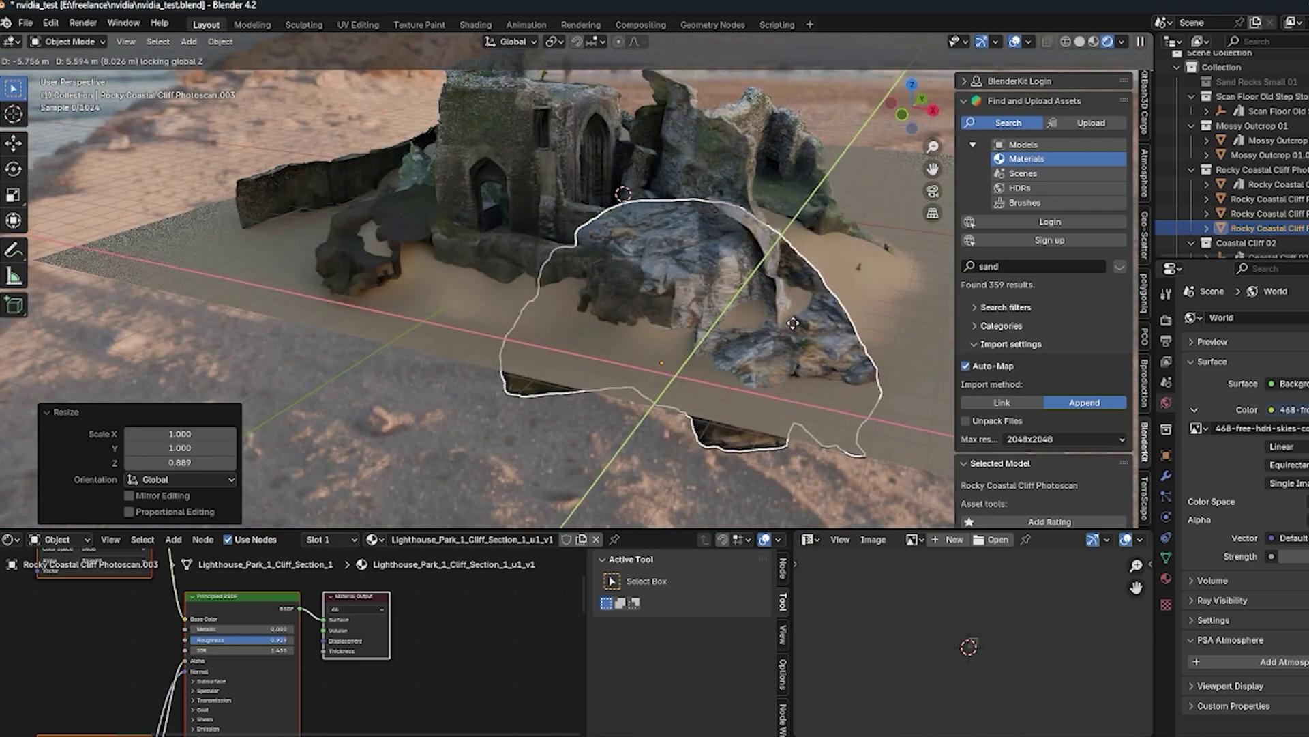
left_click(649, 326)
Step: Make a linked duplicate of the mossy outcrop beside the stairs, move it horizontally out in front and trackball-rotate it by 12° and -12°
middle_click_drag(649, 326, 768, 317)
left_click(766, 315)
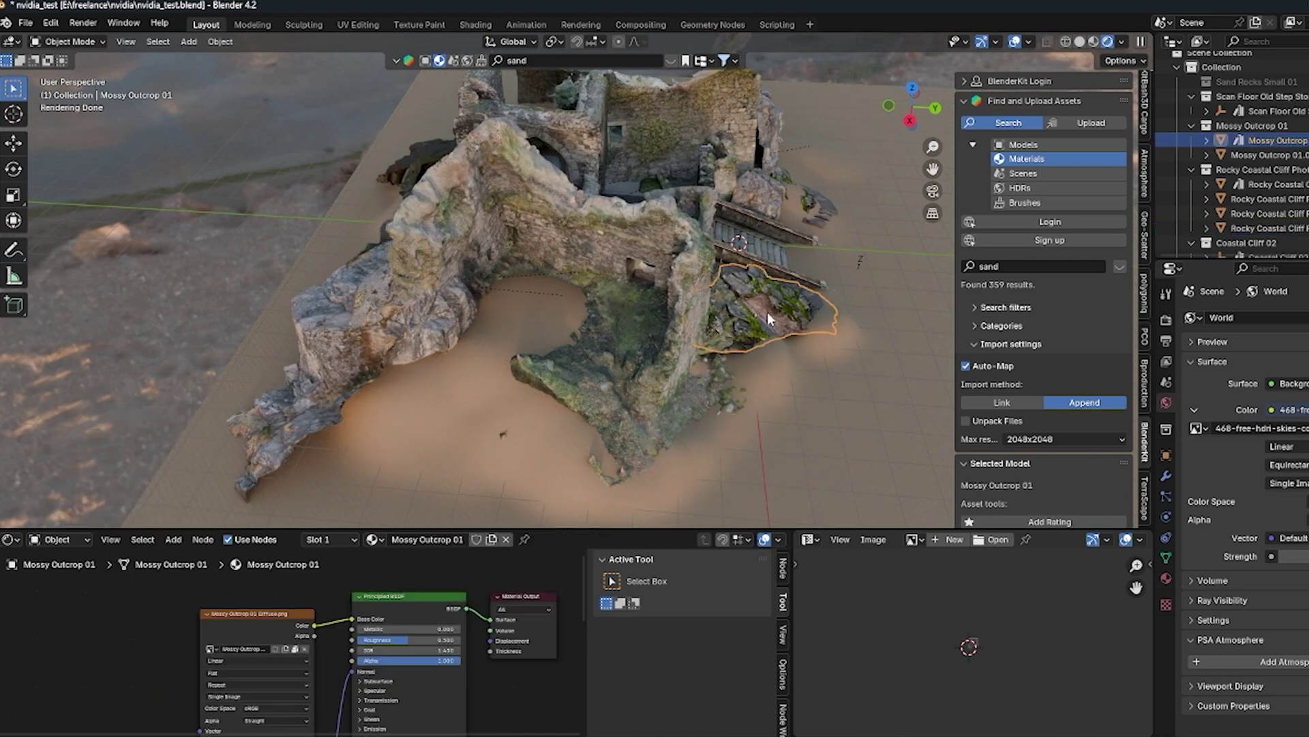
key("shift+d")
left_click(775, 315)
key("r")
key("r")
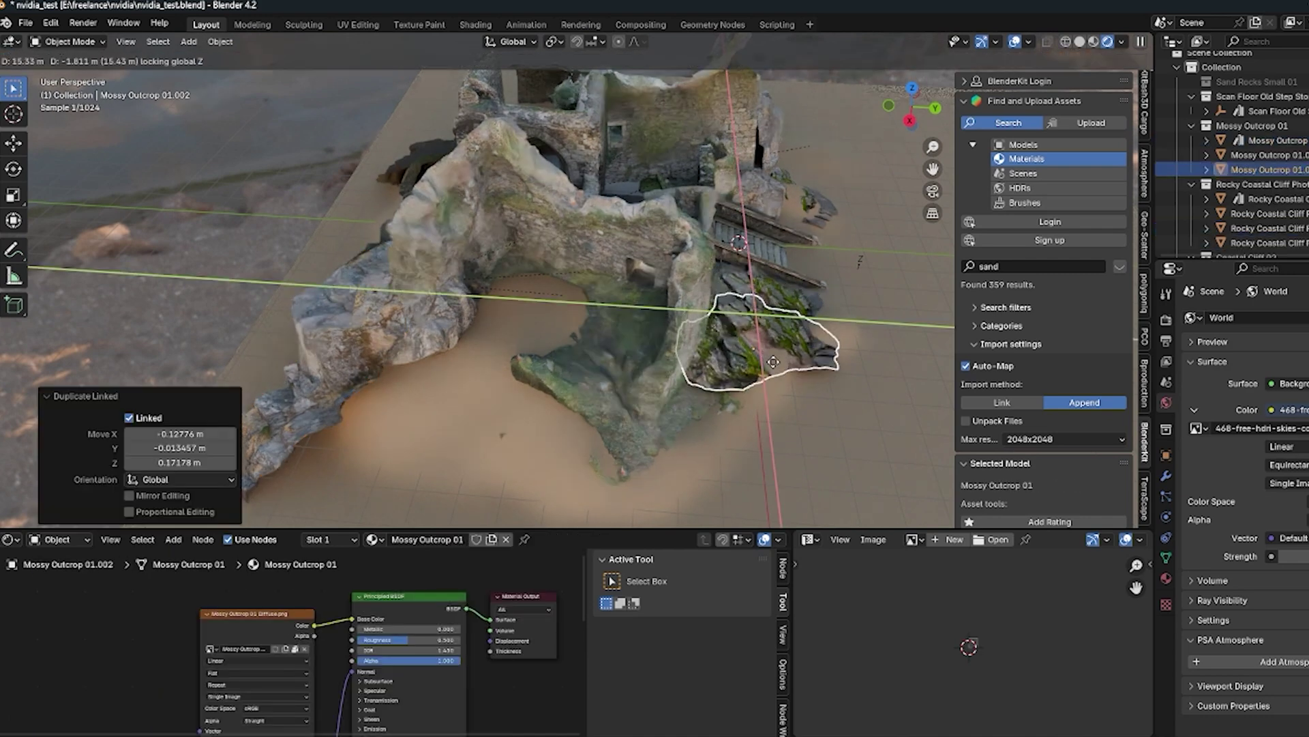
left_click(777, 370)
mouse_move(777, 369)
middle_mouse_down()
mouse_move(795, 378)
mouse_move(771, 359)
middle_mouse_up()
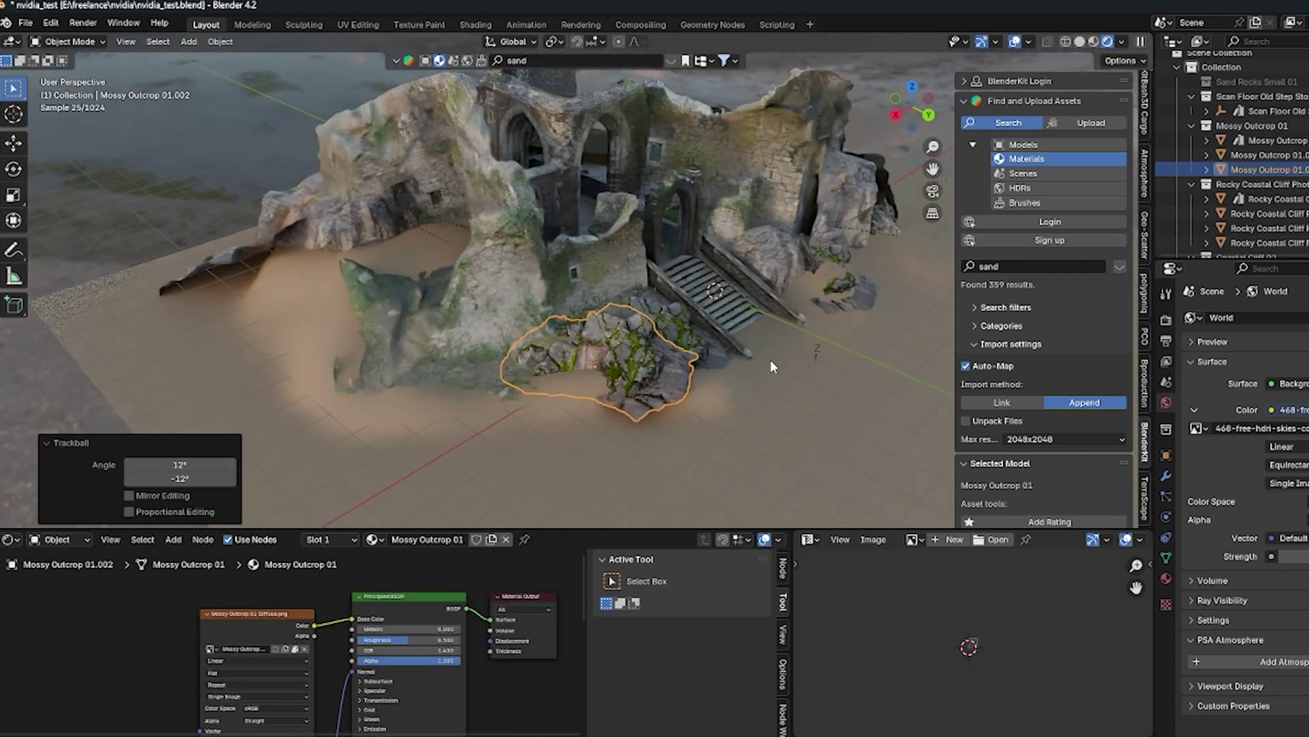
Step: Rotate the mossy outcrop copy -87.9° around Z and tilt it with a trackball rotation
key("r")
key("z")
left_click(603, 442)
key("r")
key("r")
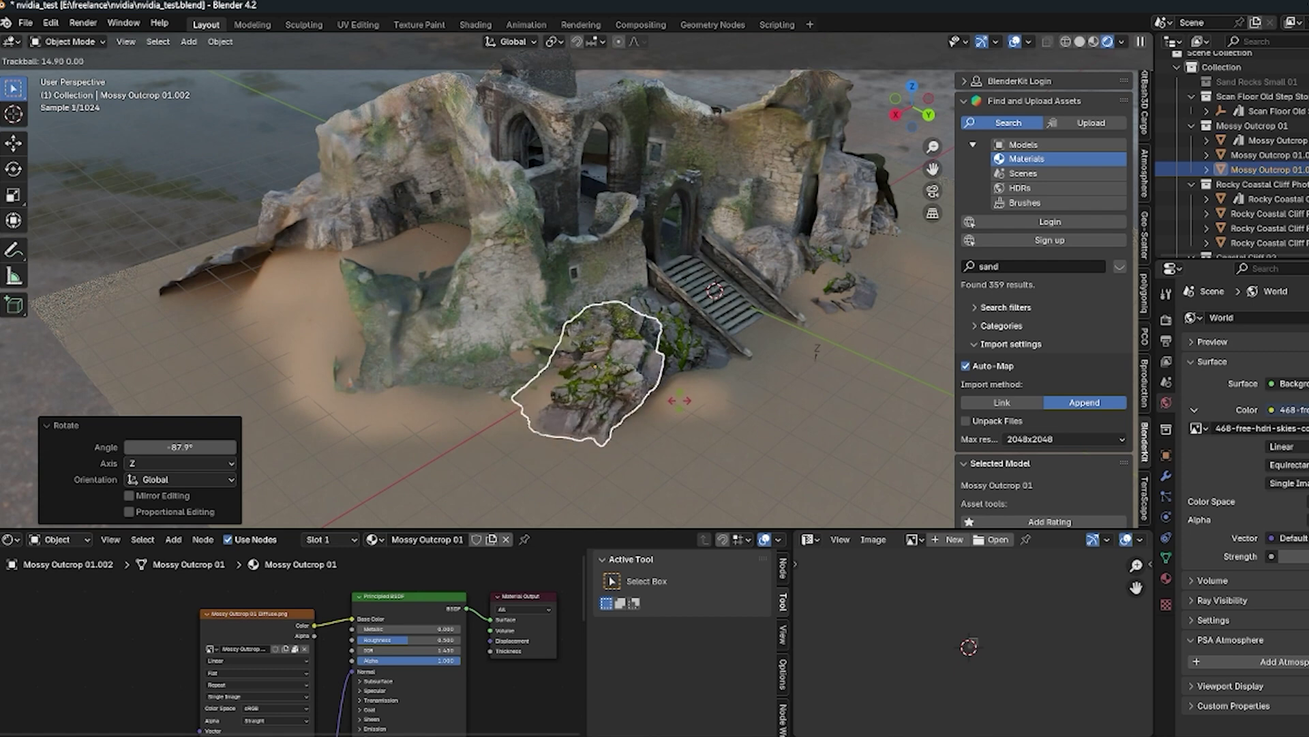
left_click(683, 403)
Step: Refine the outcrop copy's tilt with trackball rotations of 9.17° and 12.6°, followed by 5.16° and 11.5°
key("r")
key("r")
left_click(689, 399)
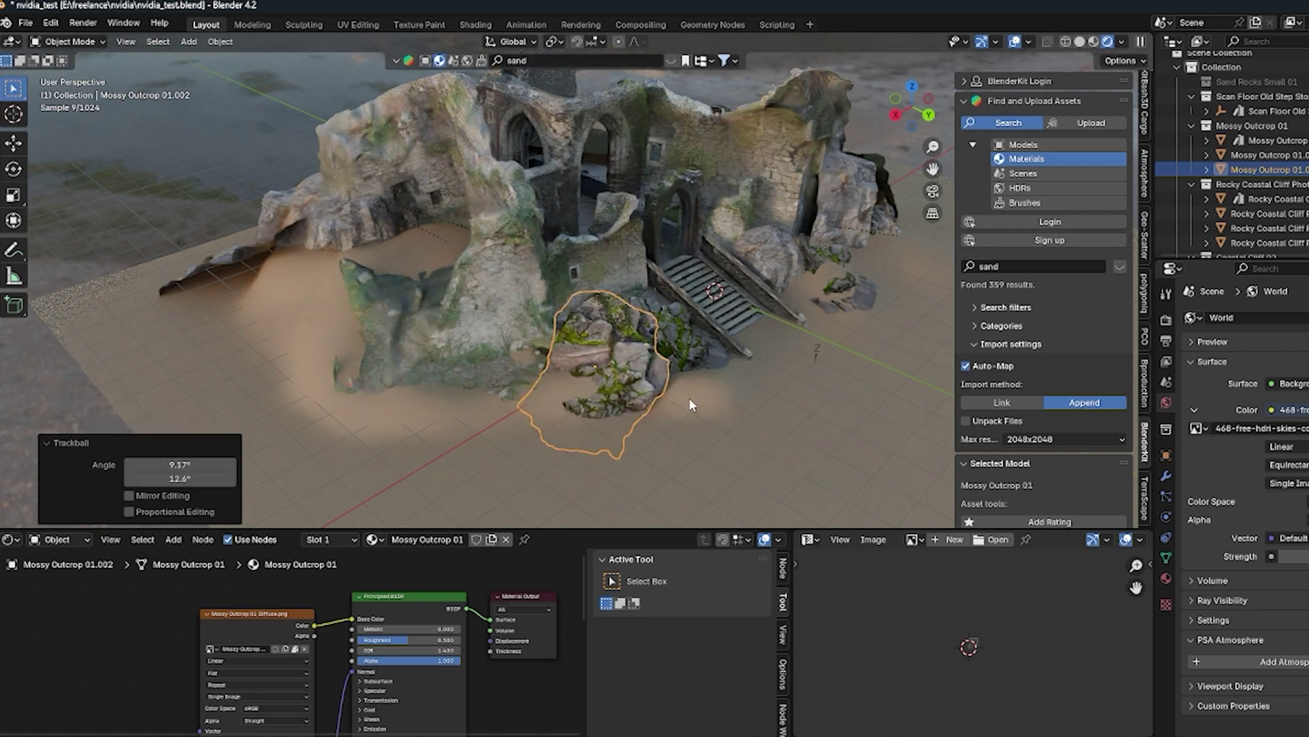
middle_click_drag(689, 398, 638, 355)
scroll(566, 375, "up", 2)
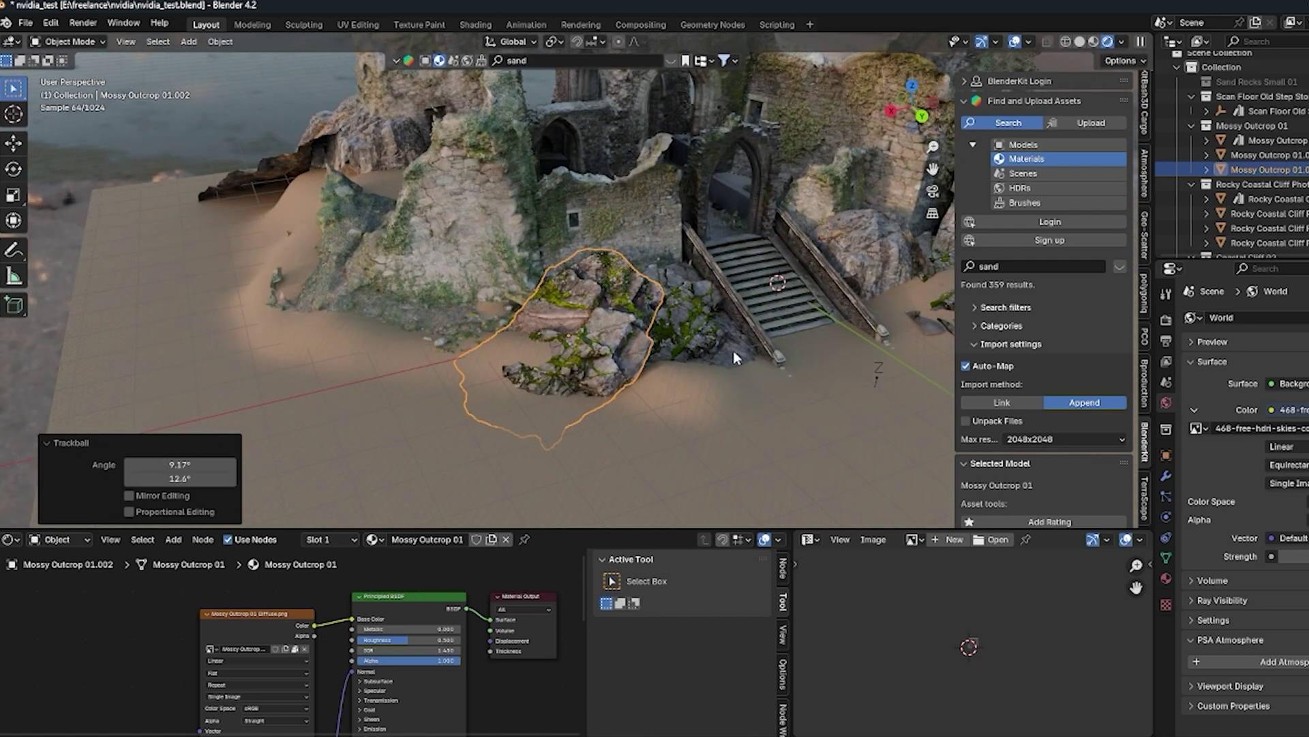
key("r")
key("r")
left_click(514, 342)
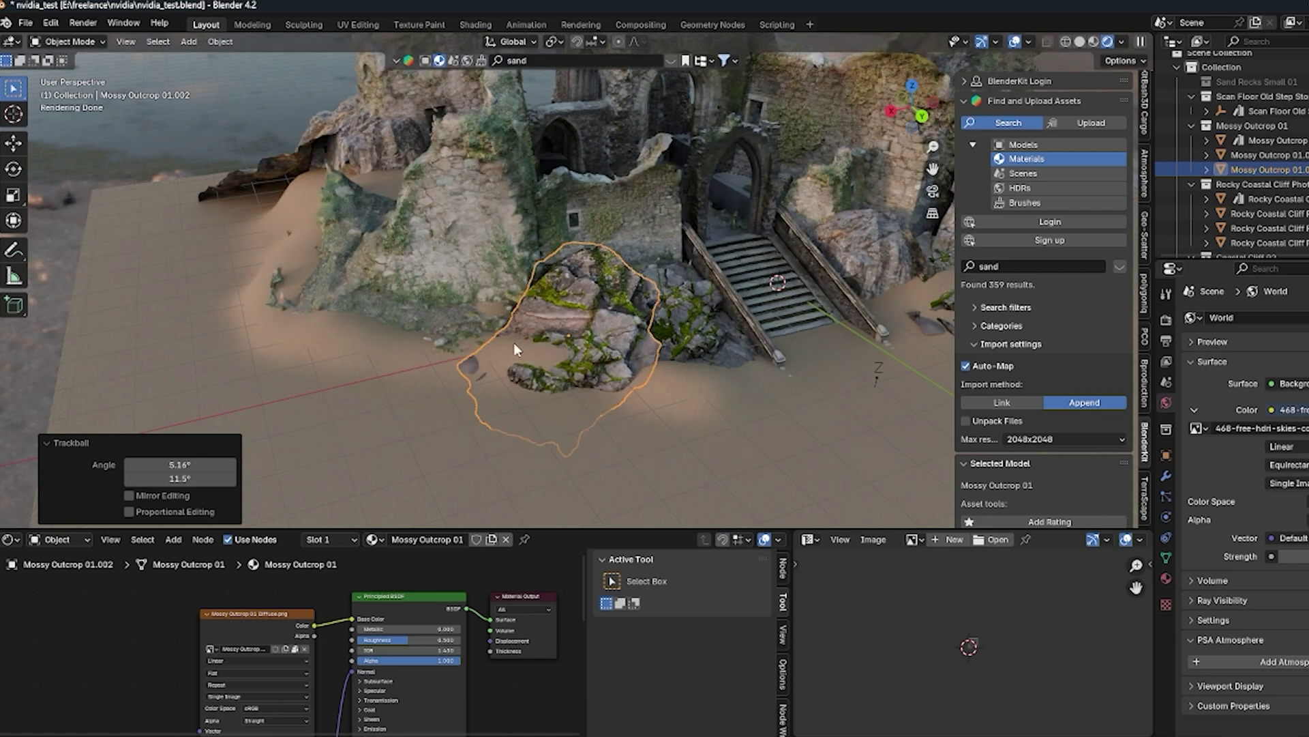
Step: Make a linked duplicate of the tilted outcrop and move it about 38.6 m in X and -82.7 m in Y
middle_click_drag(514, 343, 628, 357)
key("alt+d")
left_click(625, 357)
key("g")
key("shift+z")
left_click(76, 335)
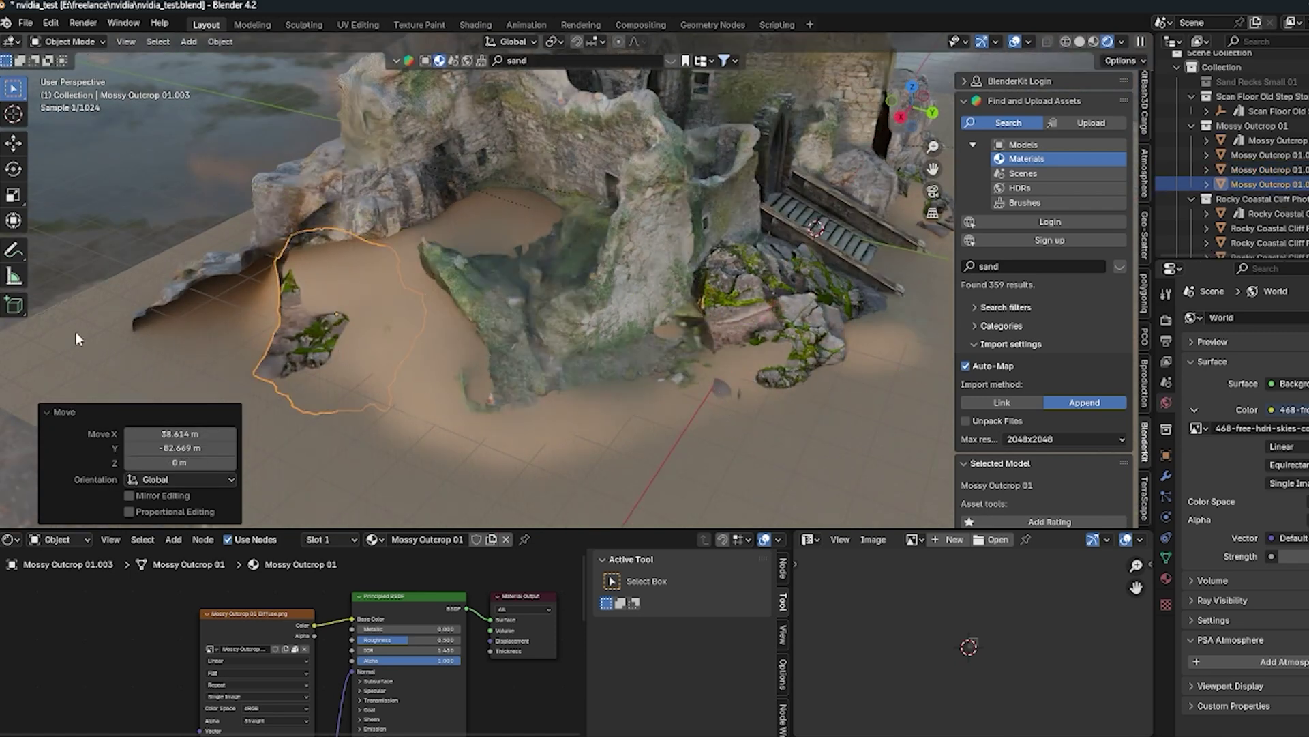
Step: Scale the new mossy outcrop copy by 1.793 and rotate it around Z to follow the rock slope
key("s")
left_click(386, 325)
middle_click_drag(386, 324, 563, 310)
key("r")
key("shift+z")
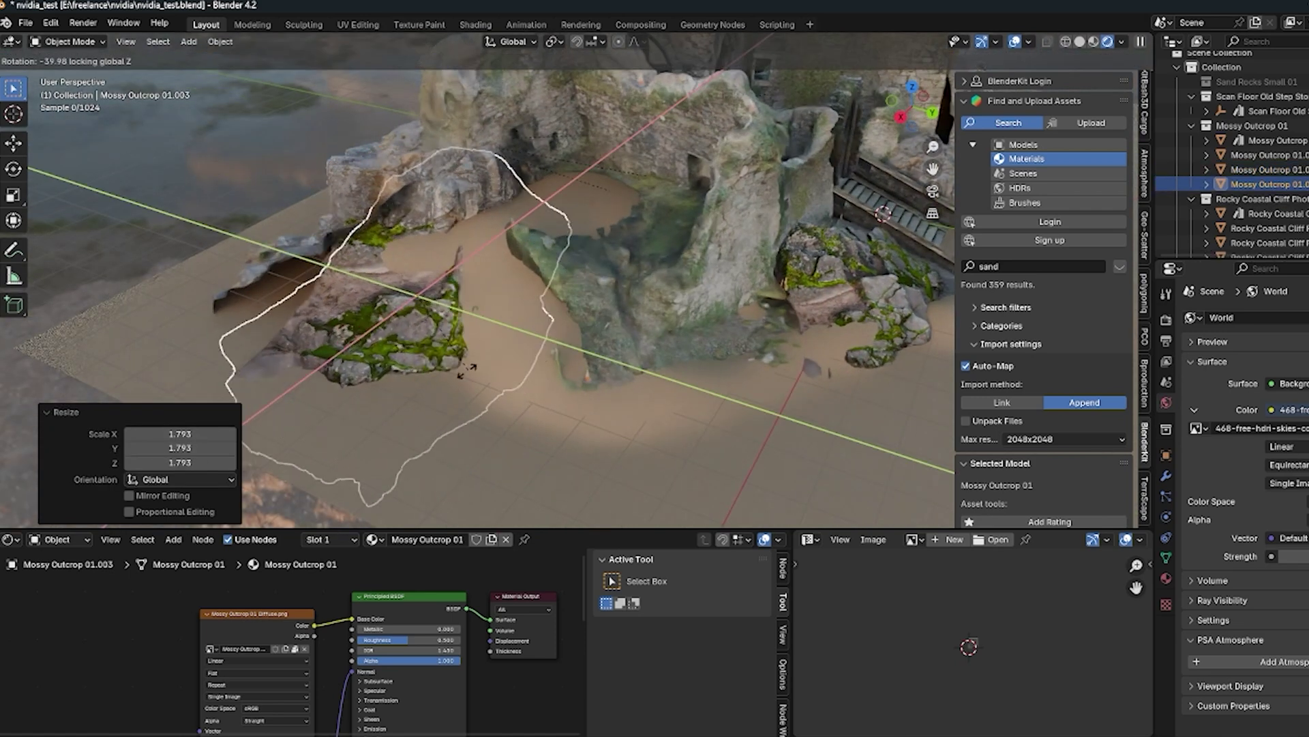
left_click(425, 360)
Step: Move the enlarged mossy outcrop about 8.7 m in X and -6.2 m in Y and raise it about 3.5 m
key("g")
key("shift+z")
left_click(355, 378)
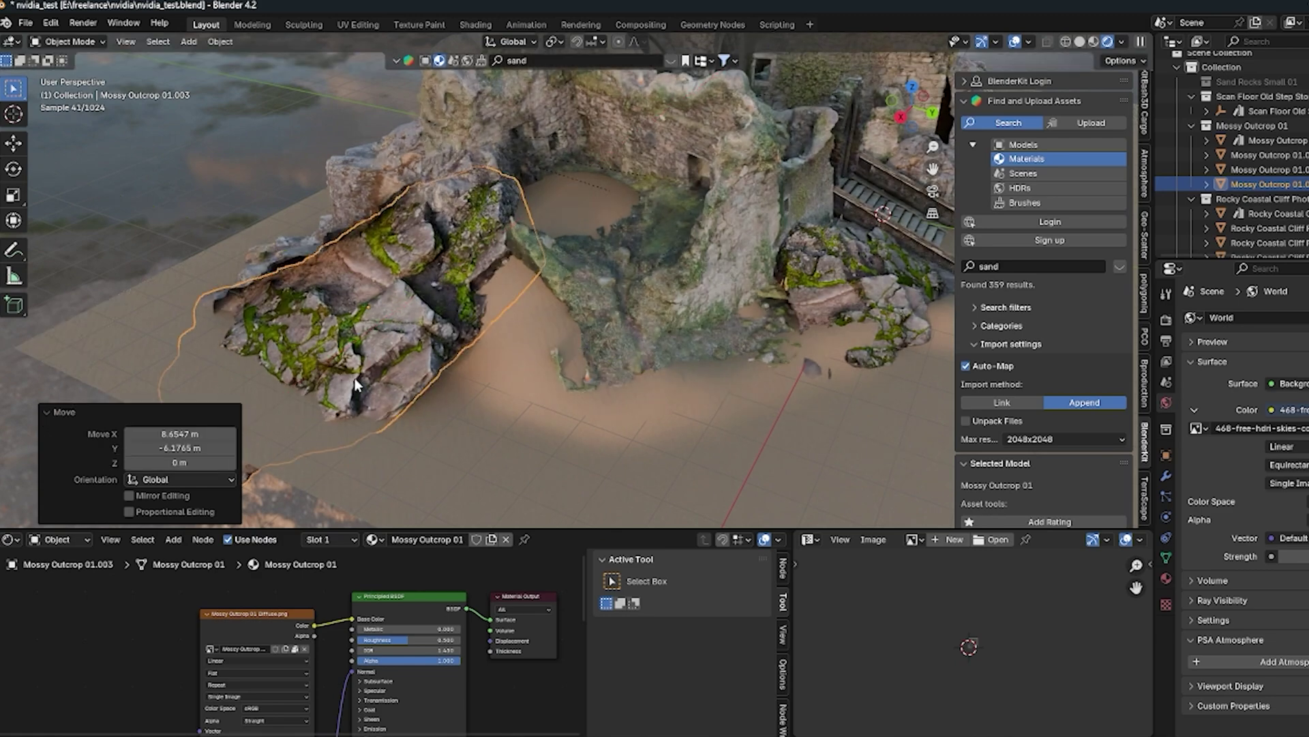
key("g")
key("z")
left_click(356, 346)
middle_click_drag(440, 363, 464, 338)
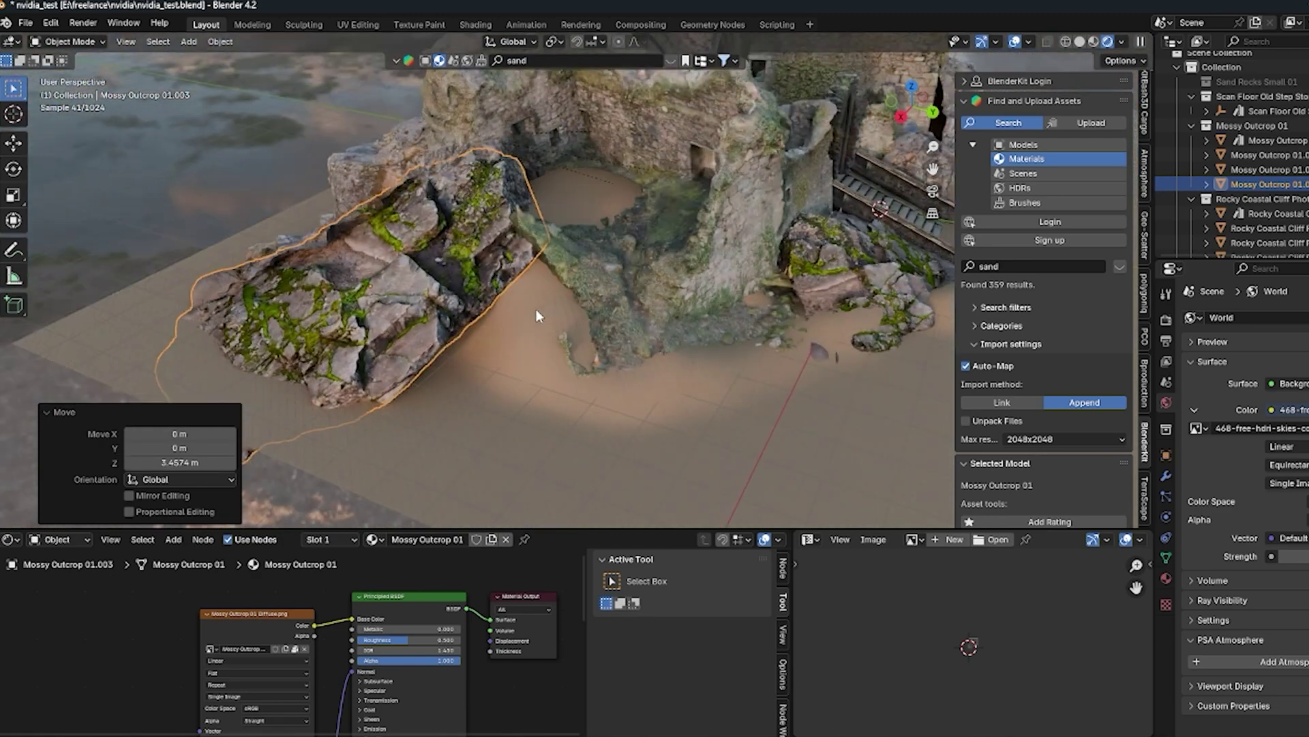
Step: Make a linked duplicate of the small mossy outcrop near the staircase boulder and move it about -47.5 m in X and -56.2 m in Y
middle_click_drag(477, 290, 527, 281)
middle_click_drag(461, 239, 539, 222)
scroll(444, 227, "down", 2)
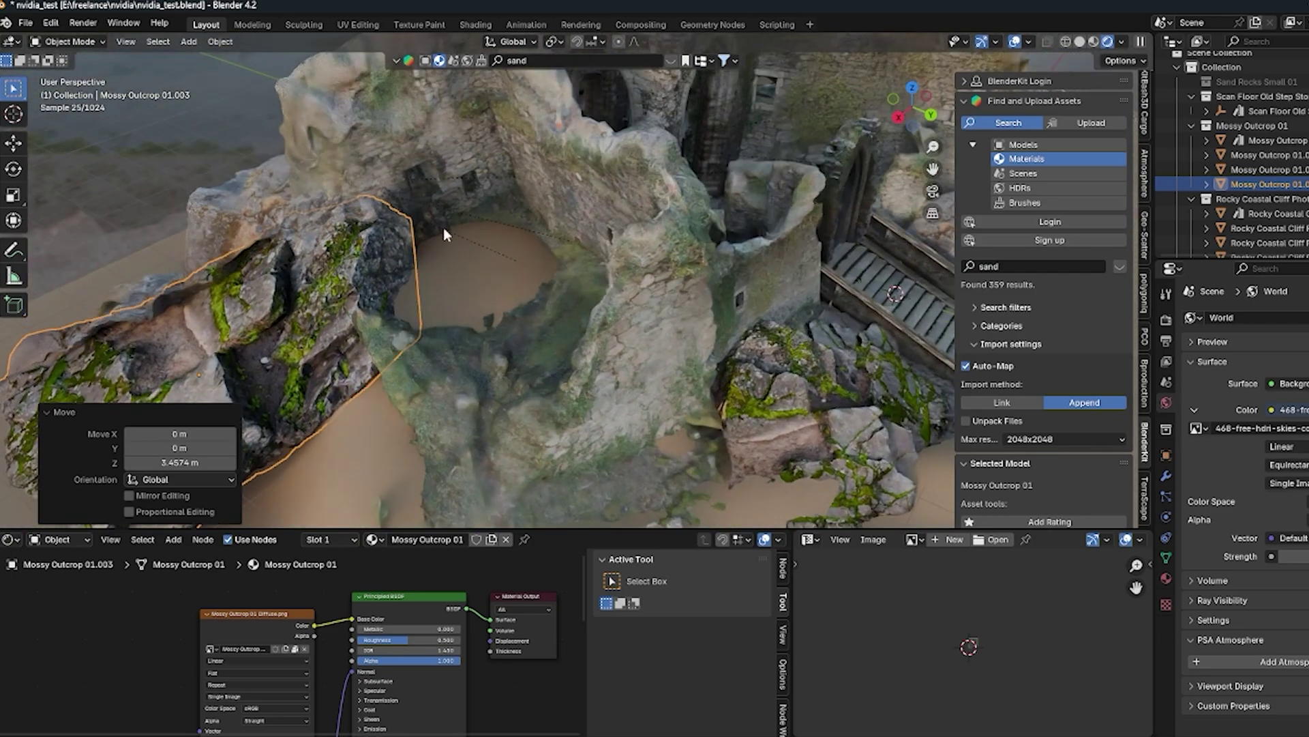
scroll(532, 228, "down", 6)
middle_click_drag(670, 236, 625, 289)
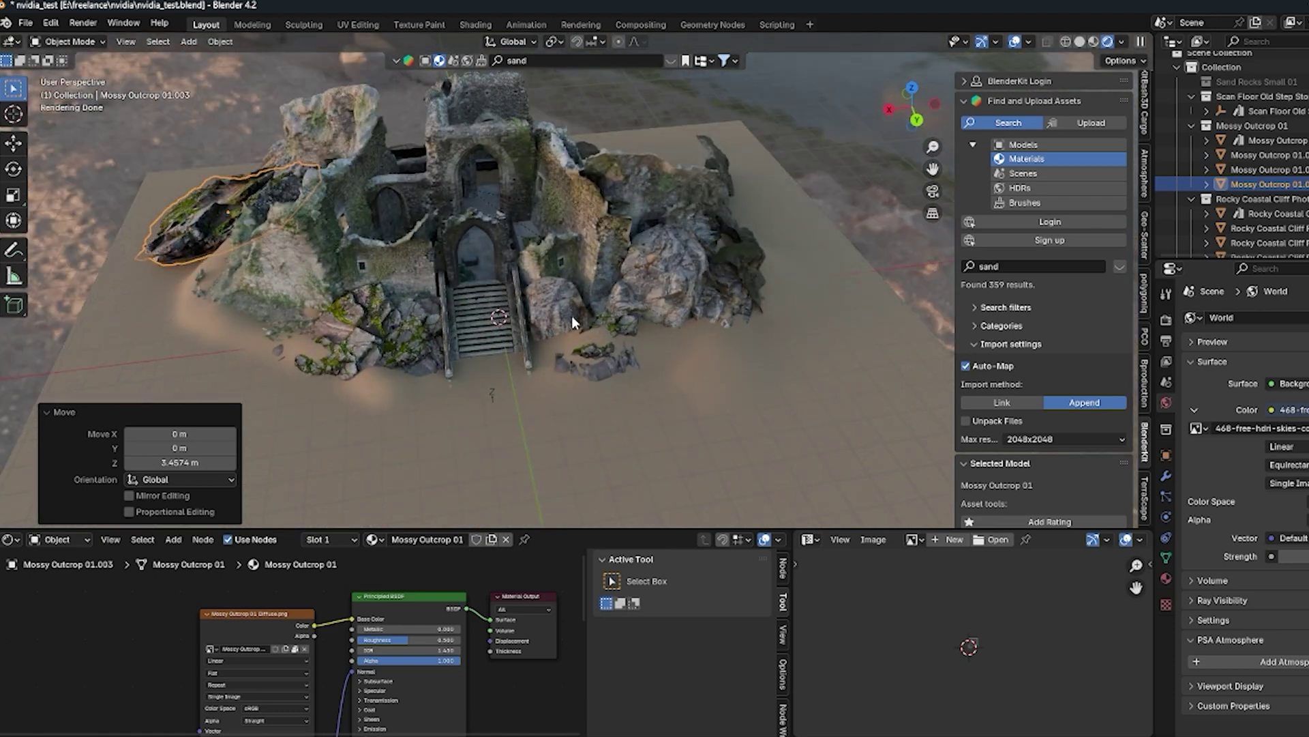
middle_click_drag(572, 315, 534, 300)
left_click(553, 320)
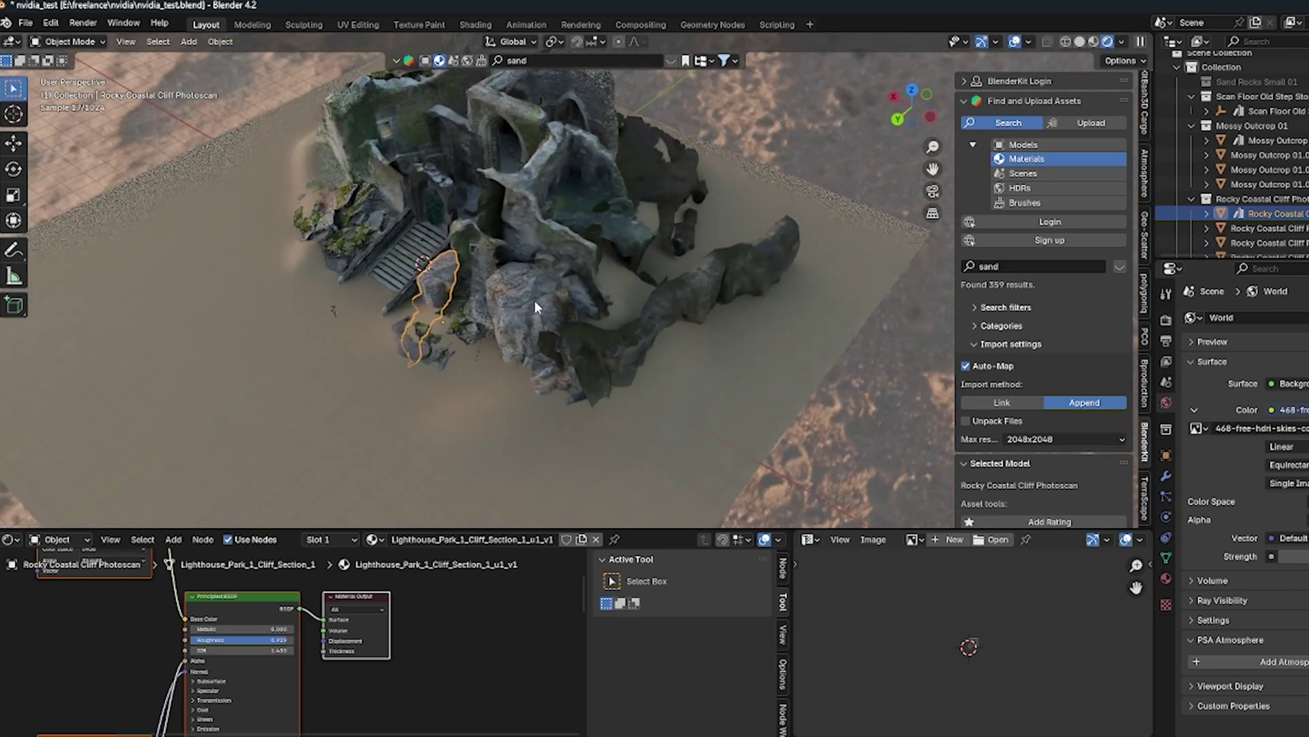
left_click(431, 345)
key("shift+d")
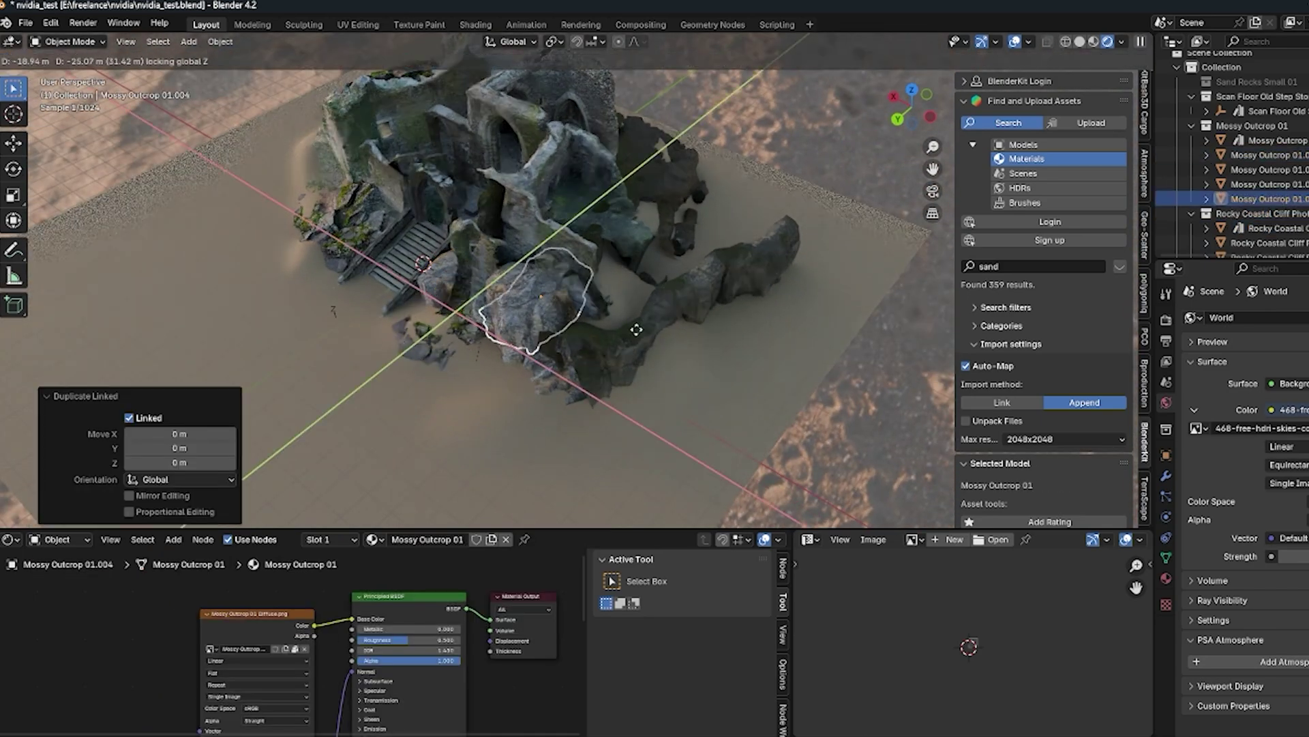
left_click(749, 318)
Step: Enlarge the relocated outcrop copy to nearly double size and trackball-rotate it by 17.2° and 8.59°
middle_click_drag(749, 318, 540, 325)
key("s")
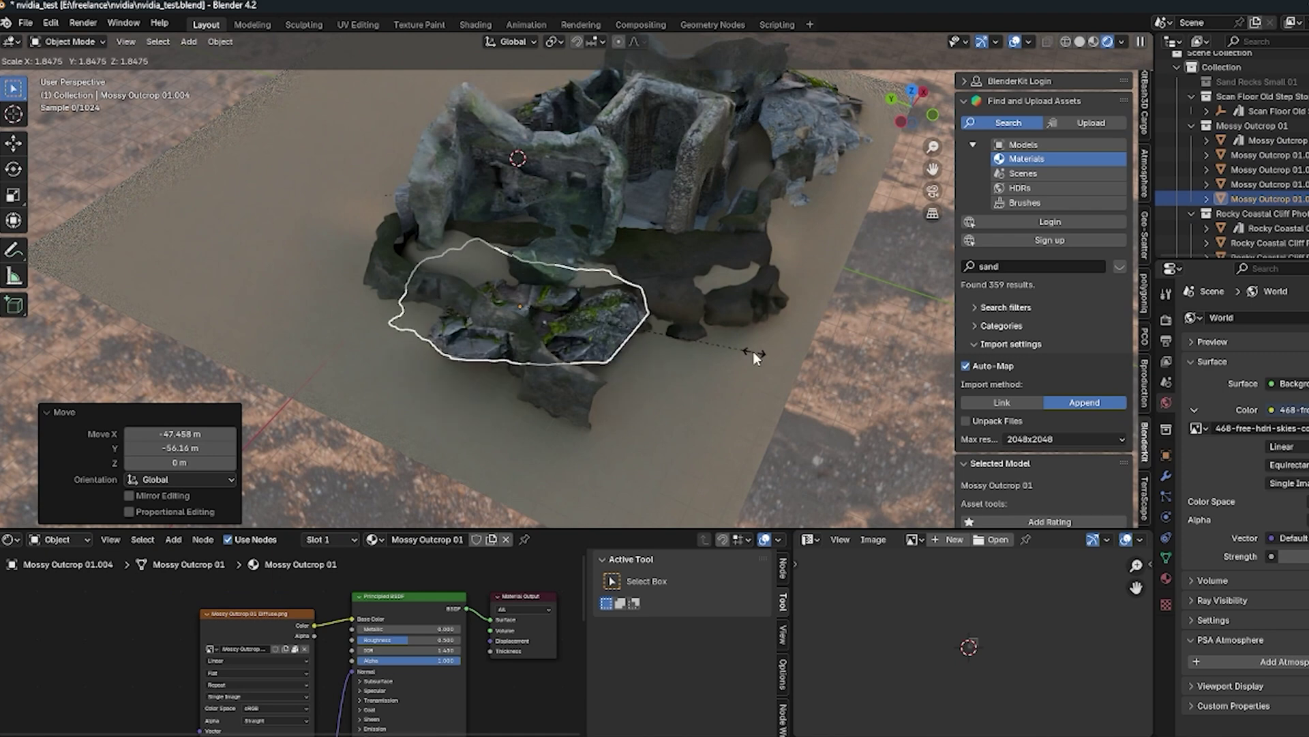
left_click(773, 354)
key("r")
key("r")
left_click(670, 374)
Step: Lower the enlarged outcrop copy about 2.4 m and shift it horizontally beside the long cliff behind the ruin
key("g")
key("z")
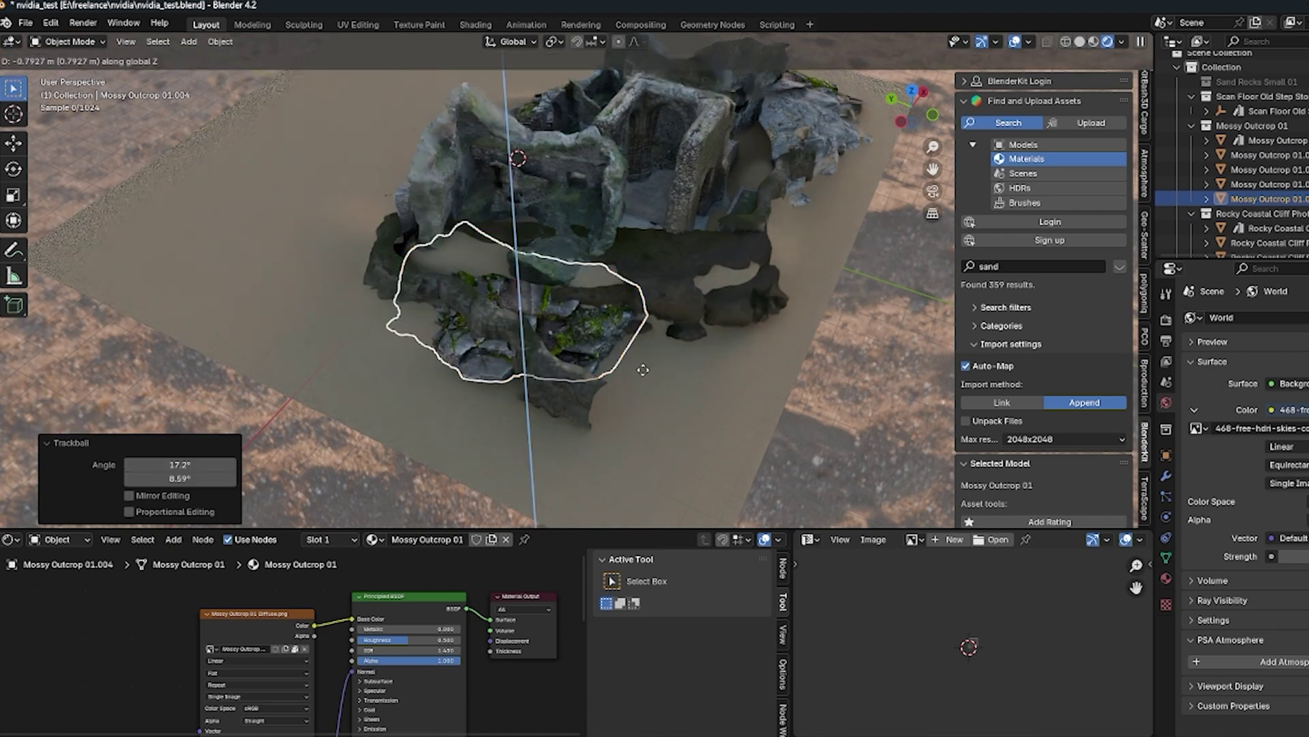
left_click(645, 377)
key("g")
key("shift+z")
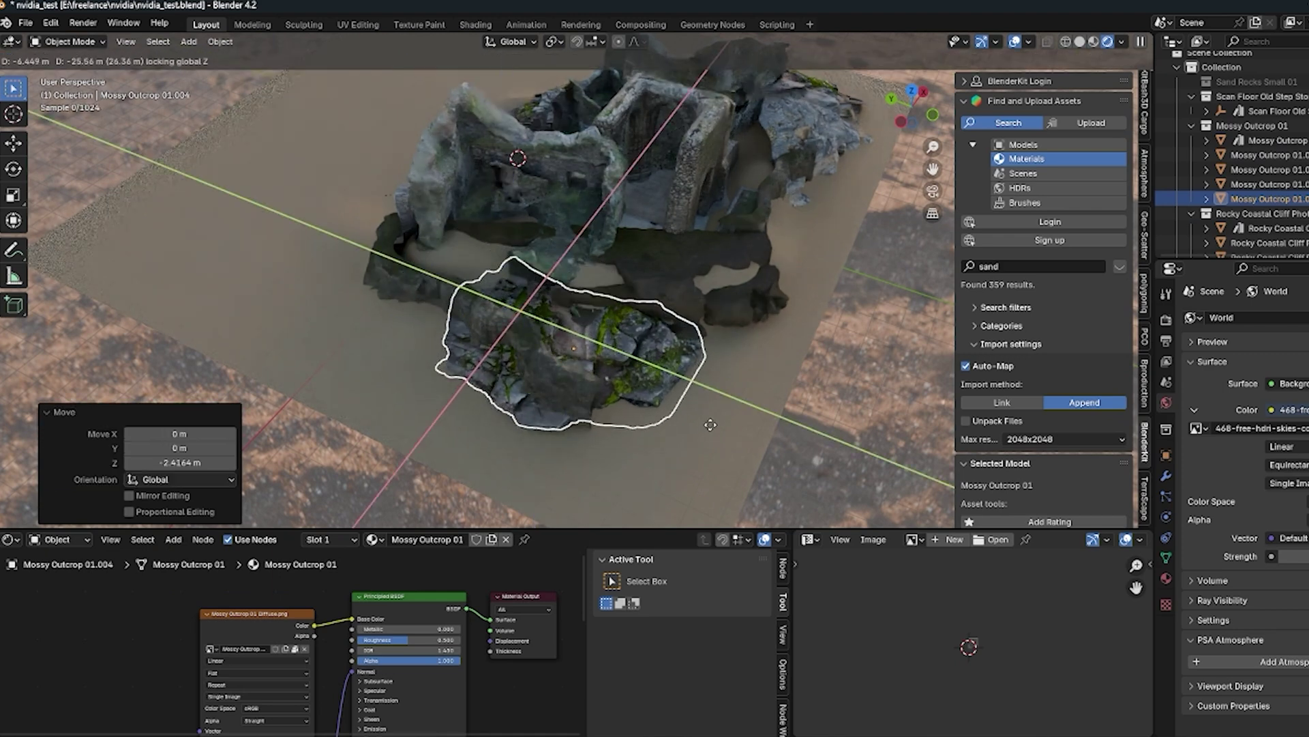
left_click(575, 382)
Step: Make a linked duplicate of the rough rock wall and move it about -14.3 m in X and -39.5 m in Y
middle_click_drag(575, 378, 875, 472)
left_click(875, 472)
middle_click_drag(731, 383, 514, 286)
left_click(356, 285)
middle_click_drag(357, 284, 755, 390)
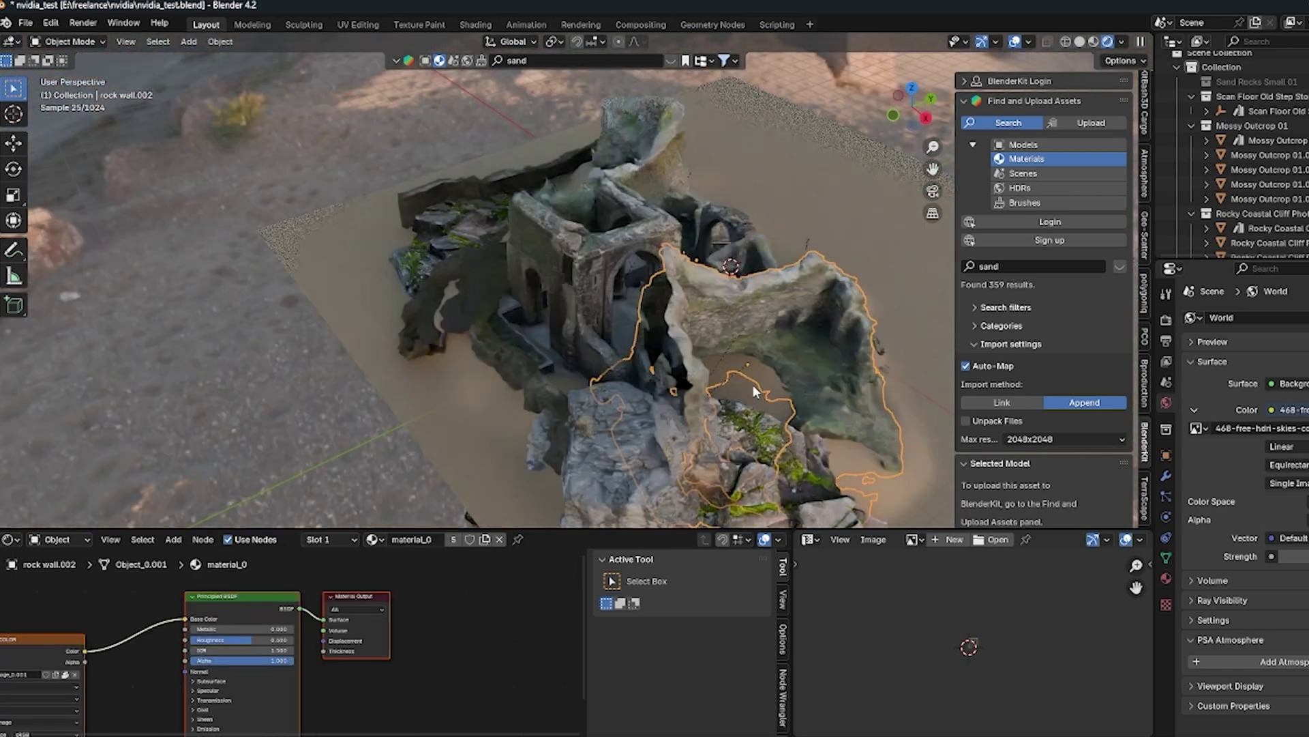
key("alt+d")
left_click(759, 393)
key("g")
key("shift+z")
left_click(556, 403)
Step: Rotate the rock wall copy 99.2° around Z and lower it about 3.7 m
key("r")
key("z")
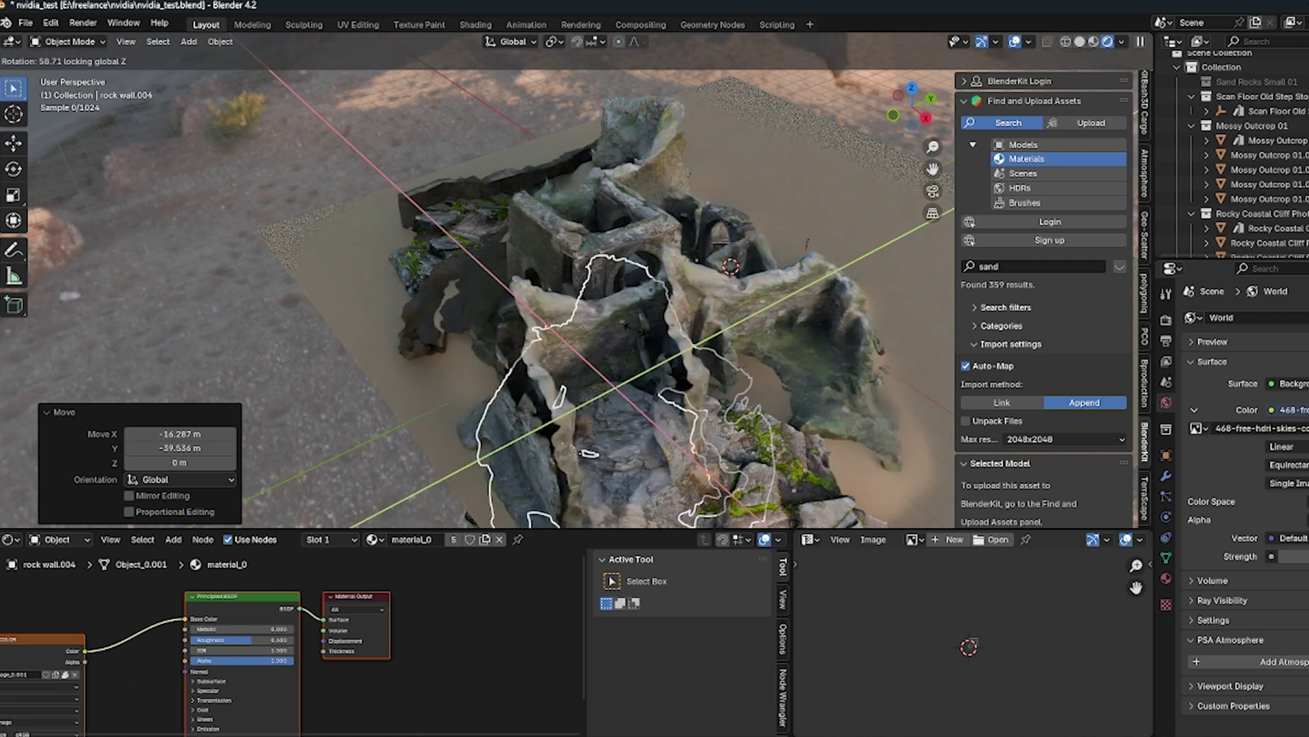
left_click(595, 322)
key("g")
key("z")
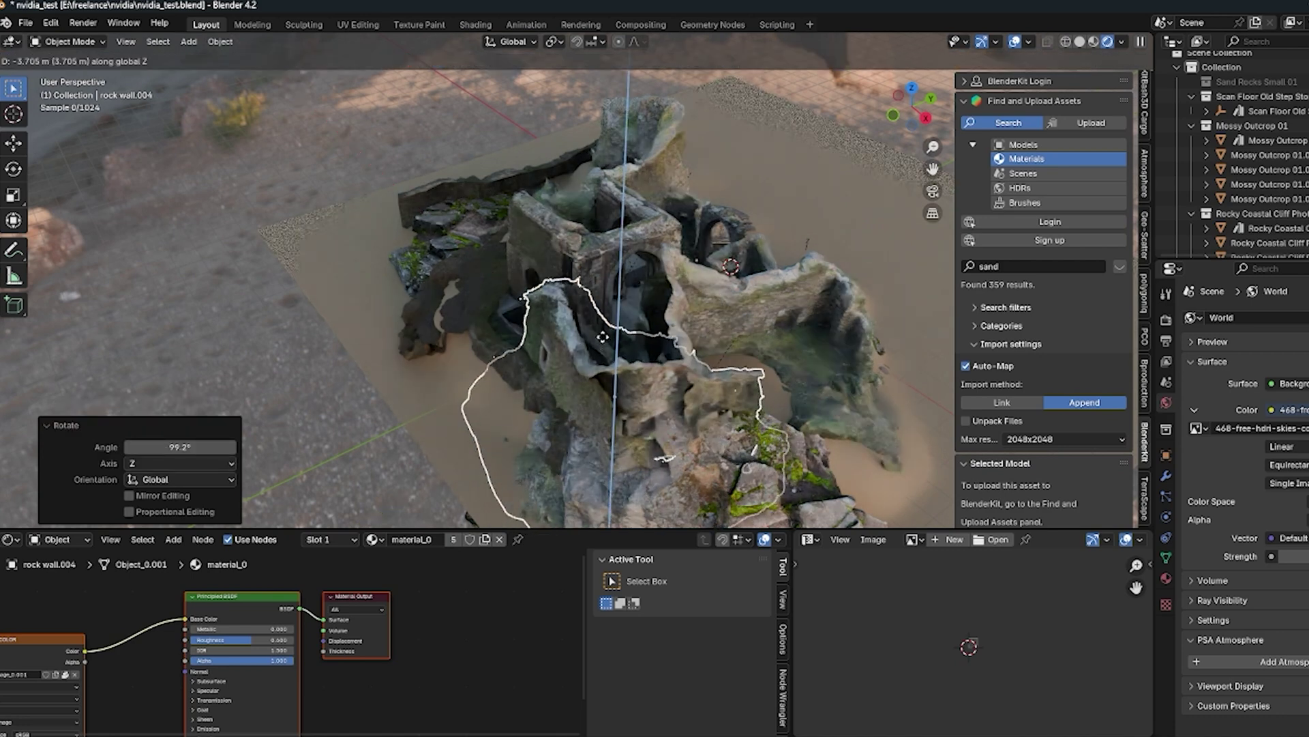
left_click(602, 334)
Step: Shift the rock wall copy about 9.3 m in X and 5.5 m in Y and rotate it 20.6° around Z
key("g")
key("shift+z")
left_click(650, 347)
key("r")
key("z")
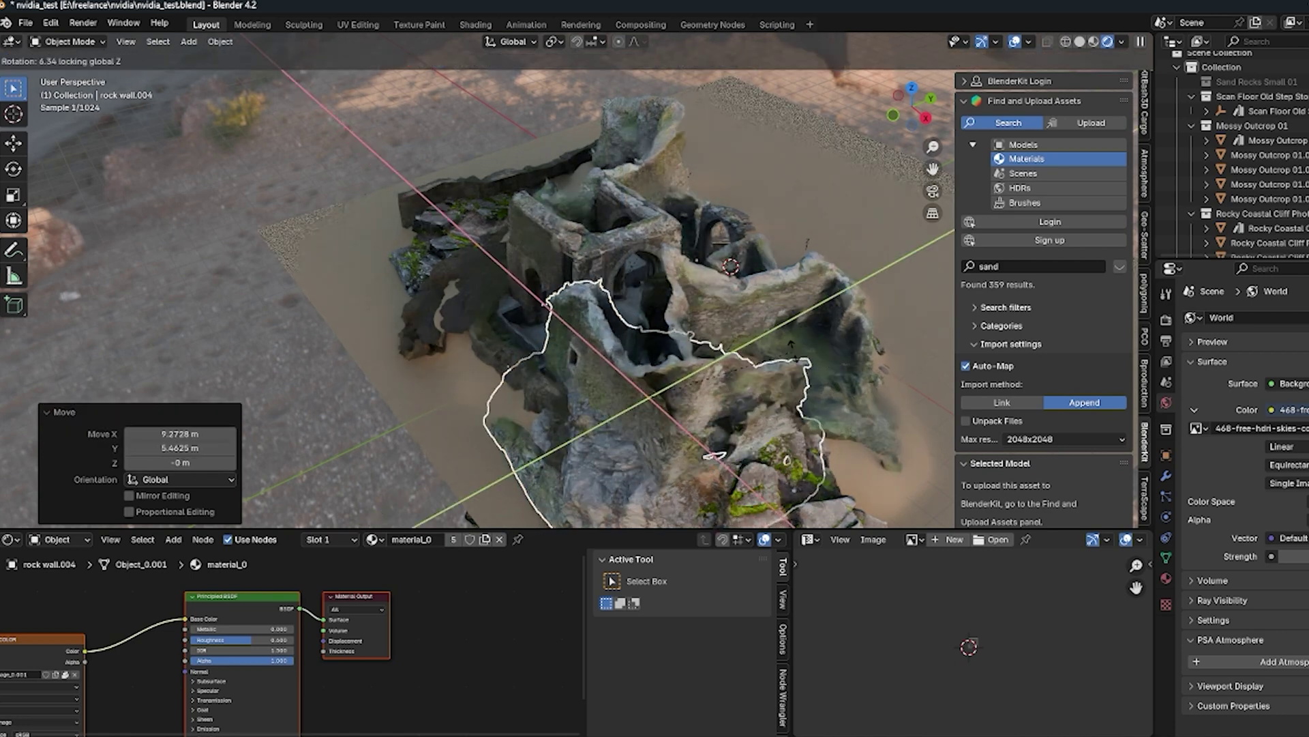
left_click(746, 342)
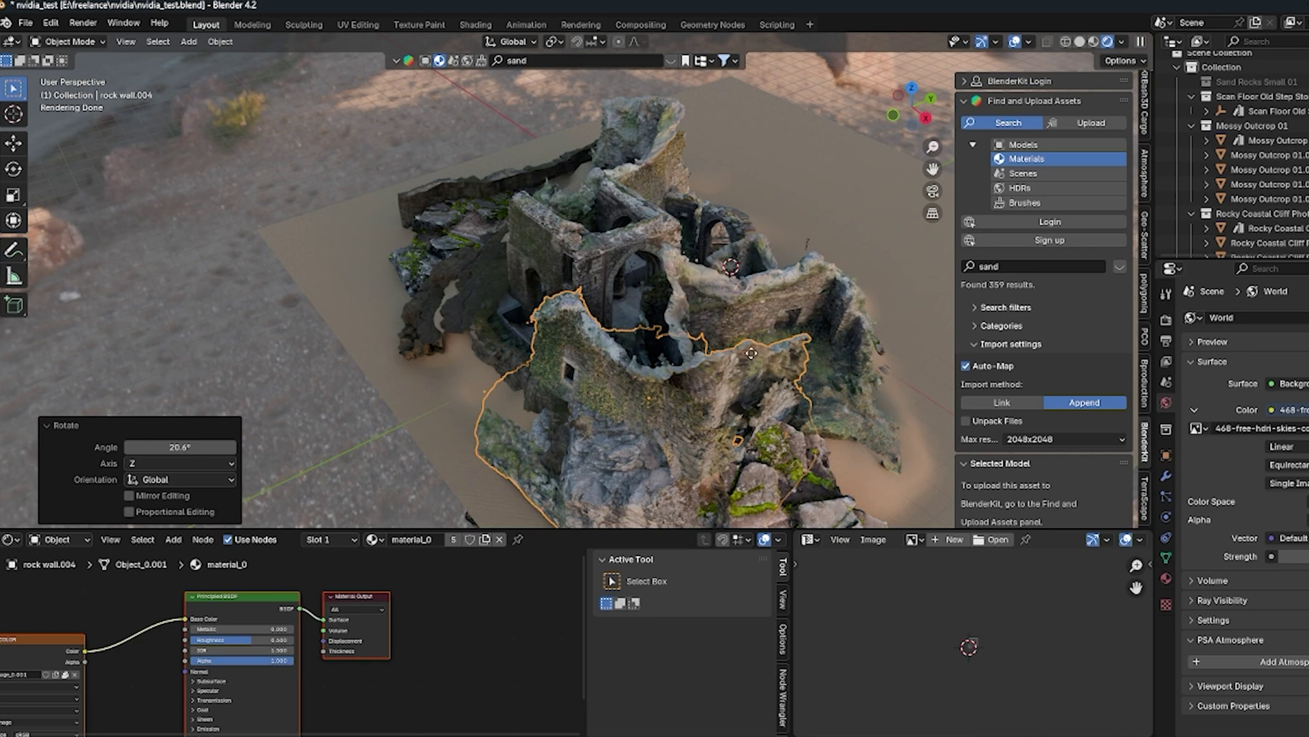
Step: Nudge the rock wall copy about -3.4 m in X and -4.5 m in Y and lower it about 4.1 m
key("g")
key("shift+z")
left_click(733, 349)
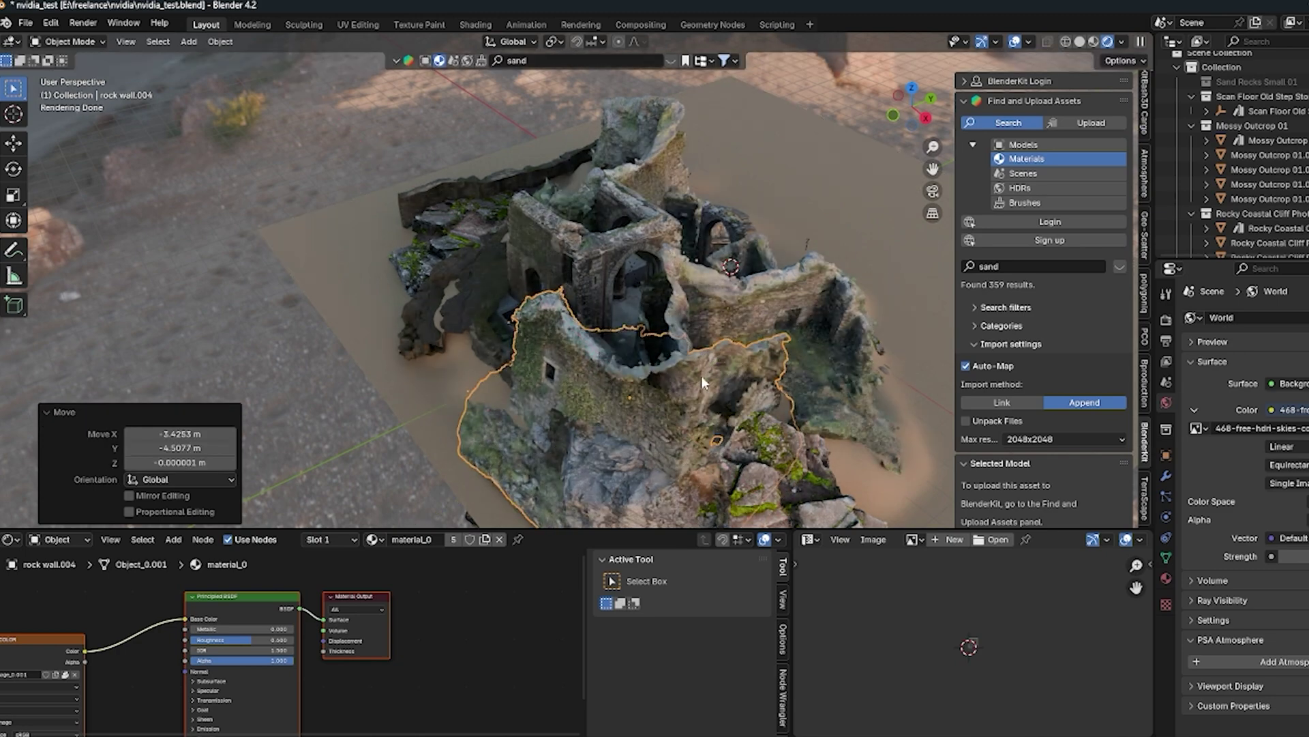
middle_click_drag(701, 379, 525, 376)
key("g")
key("z")
left_click(690, 380)
Step: Make a linked duplicate of the large archway and move it about 68.6 m in X and -24.4 m in Y
middle_click_drag(330, 337, 476, 338, "shift")
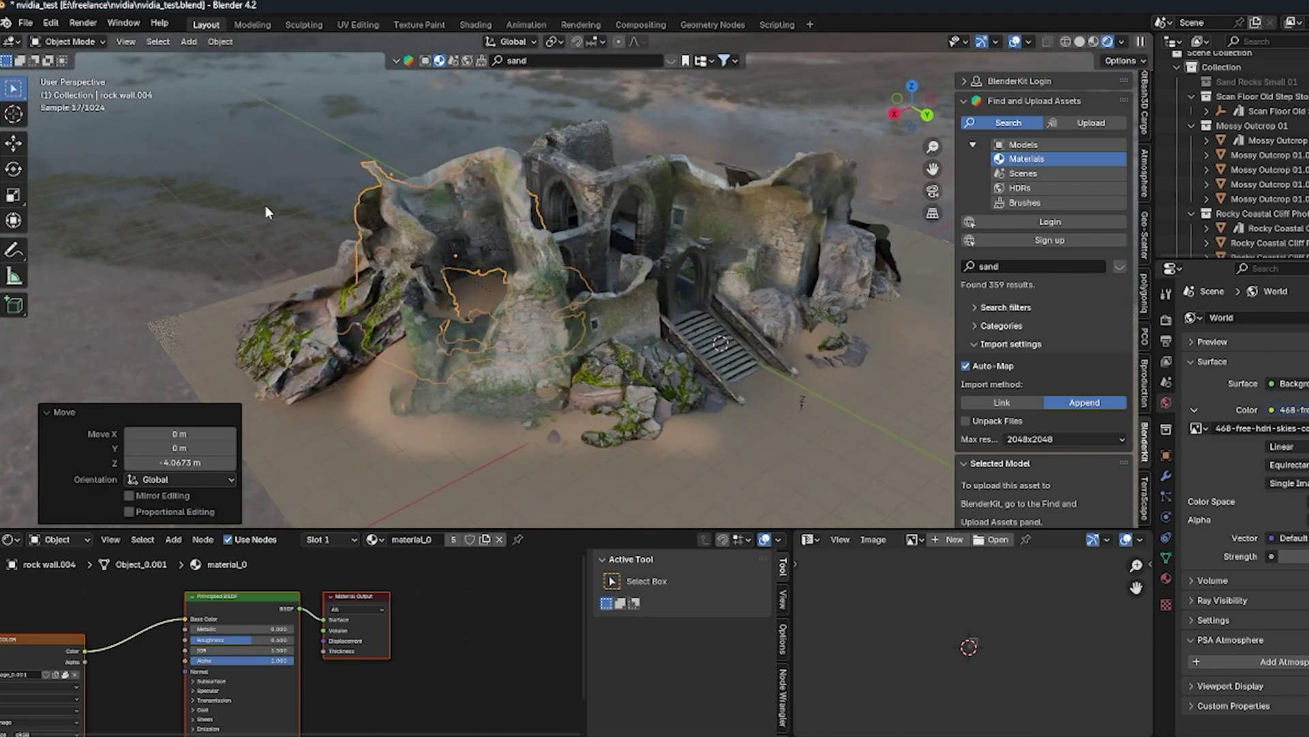
left_click(284, 238)
middle_click_drag(292, 255, 391, 307)
scroll(439, 302, "up", 2)
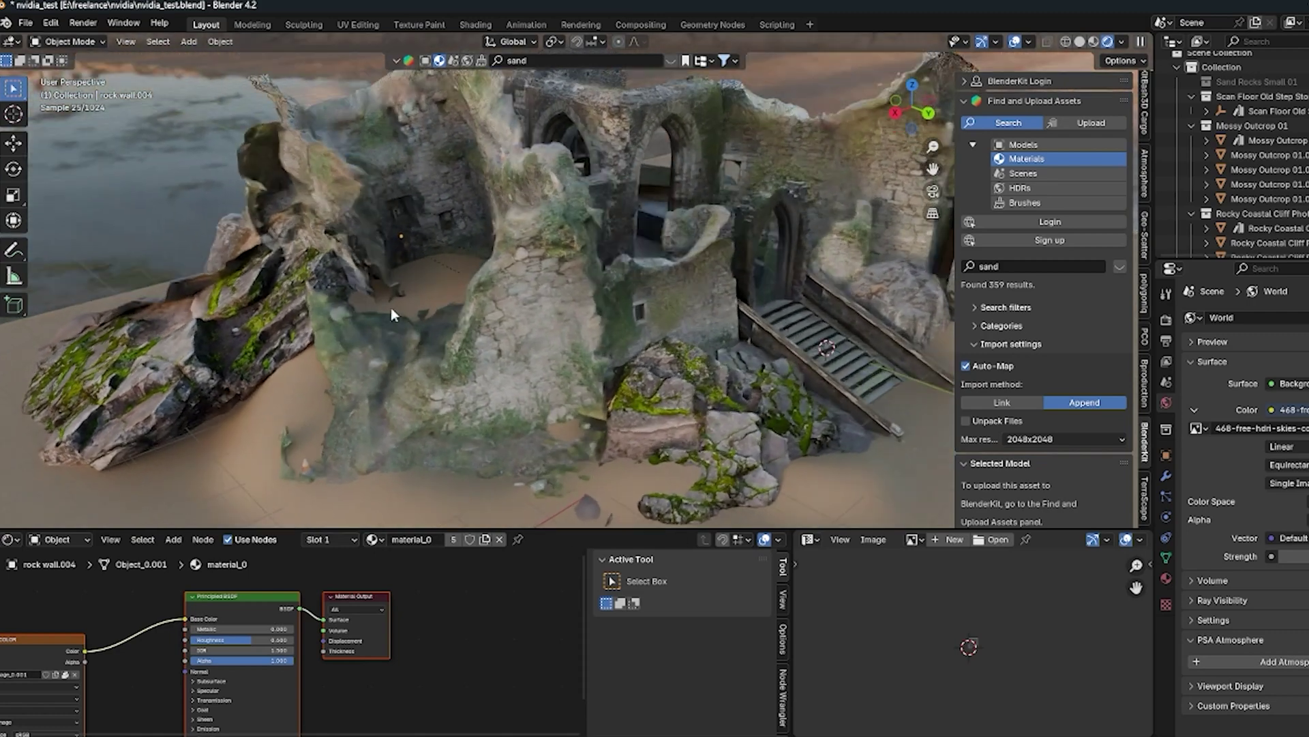
middle_click_drag(272, 266, 591, 234)
left_click(587, 271)
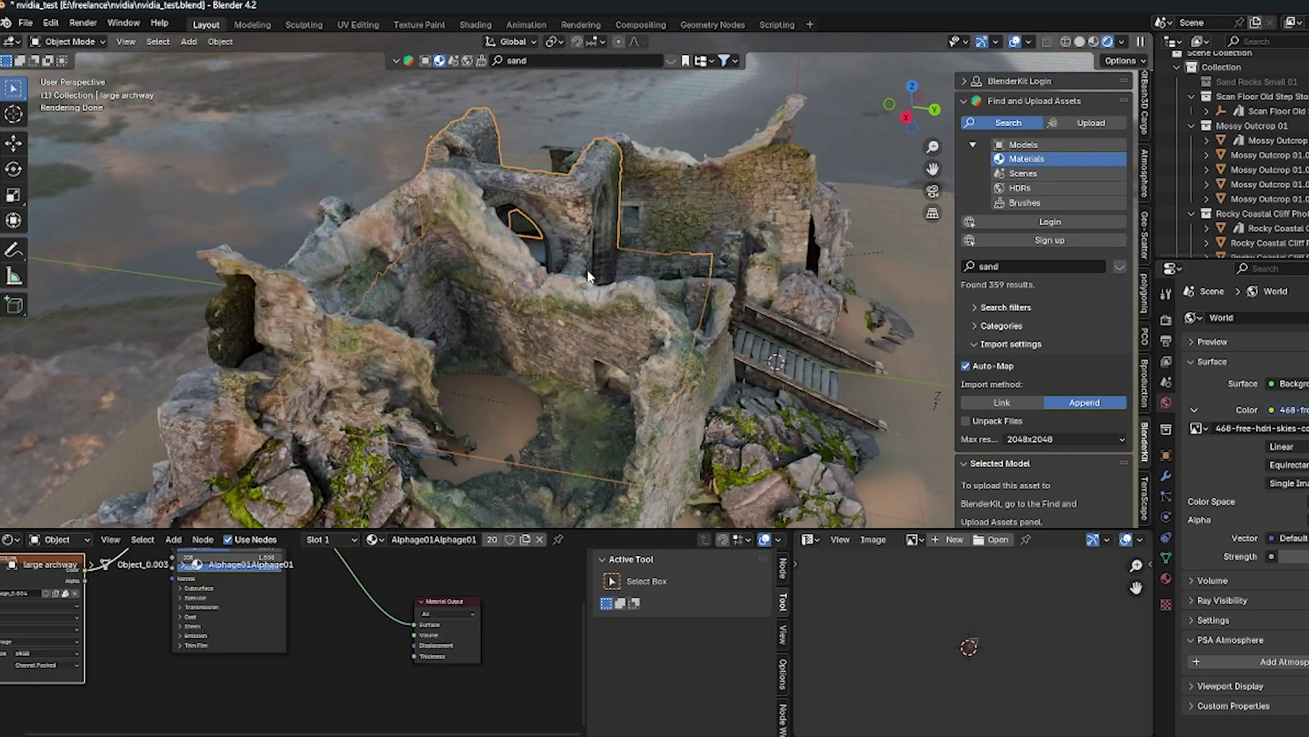
key("shift+d")
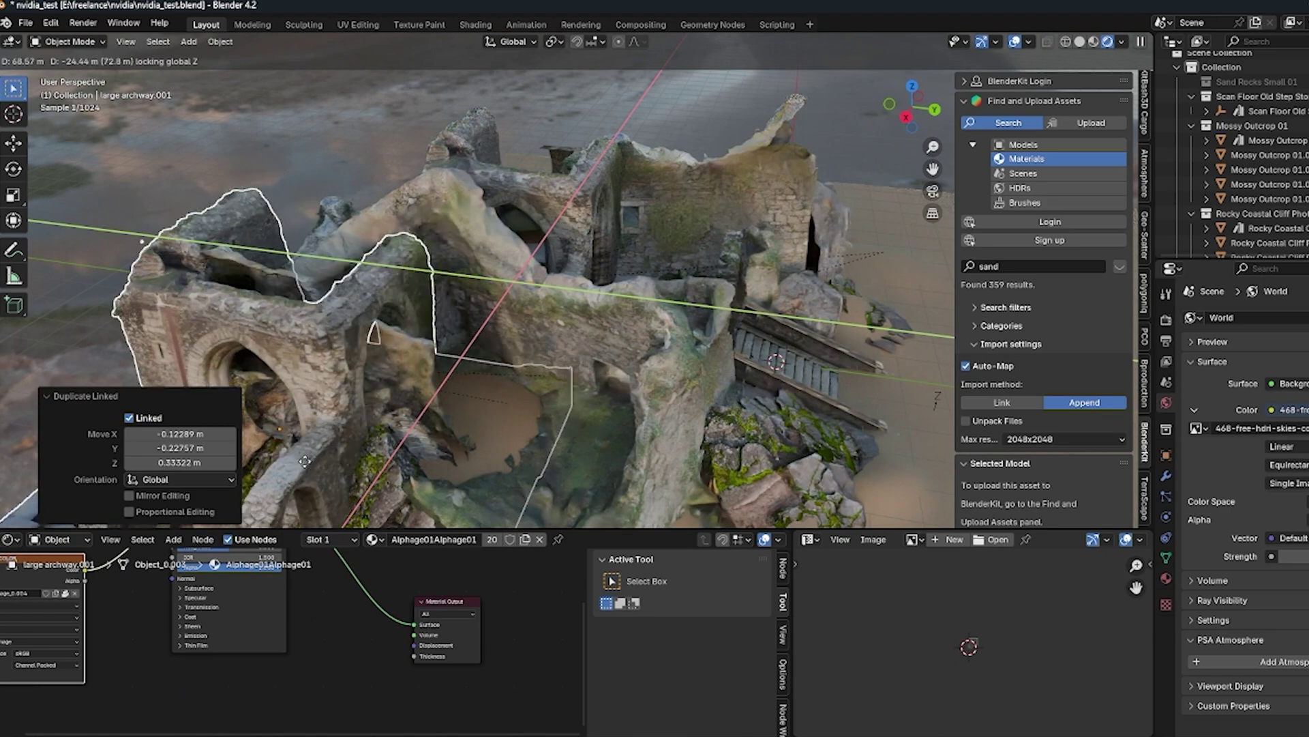
left_click(437, 331)
Step: Rotate the archway copy -119° around Z above the mossy rocks
key("r")
key("z")
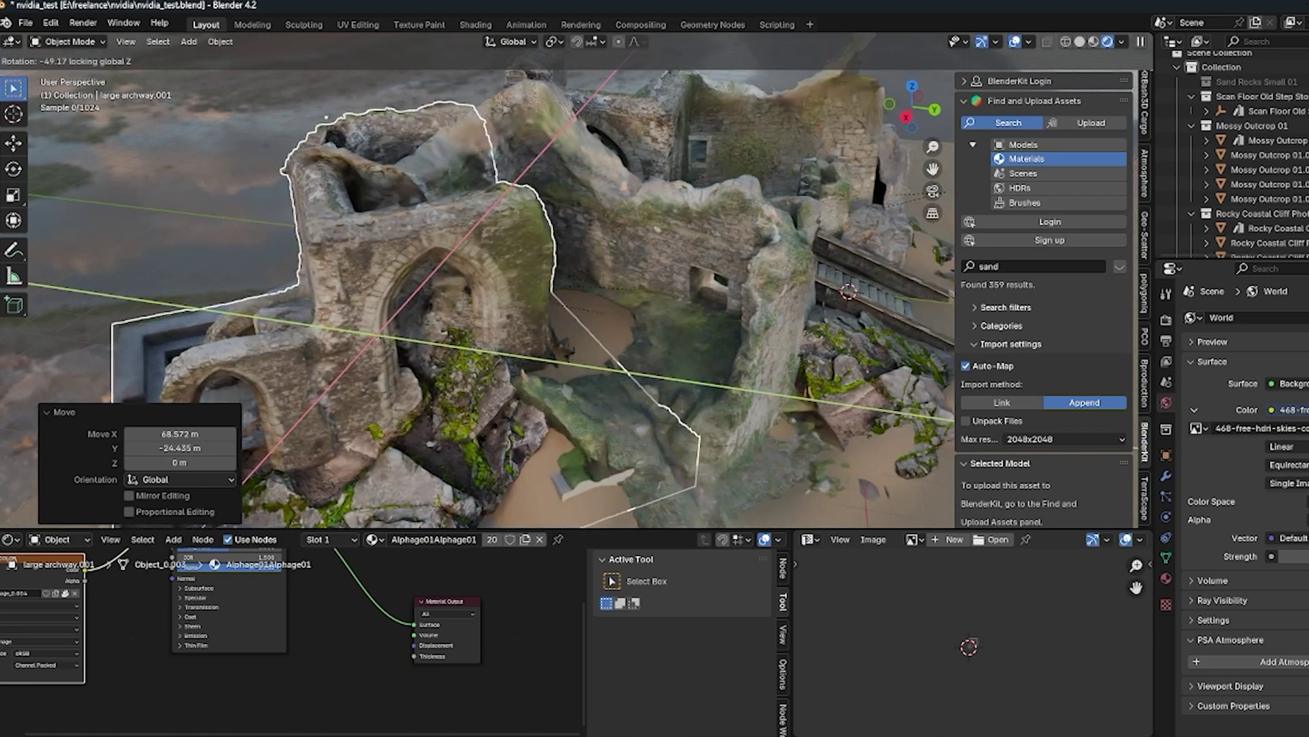
left_click(334, 446)
middle_click_drag(492, 388, 511, 291, "shift")
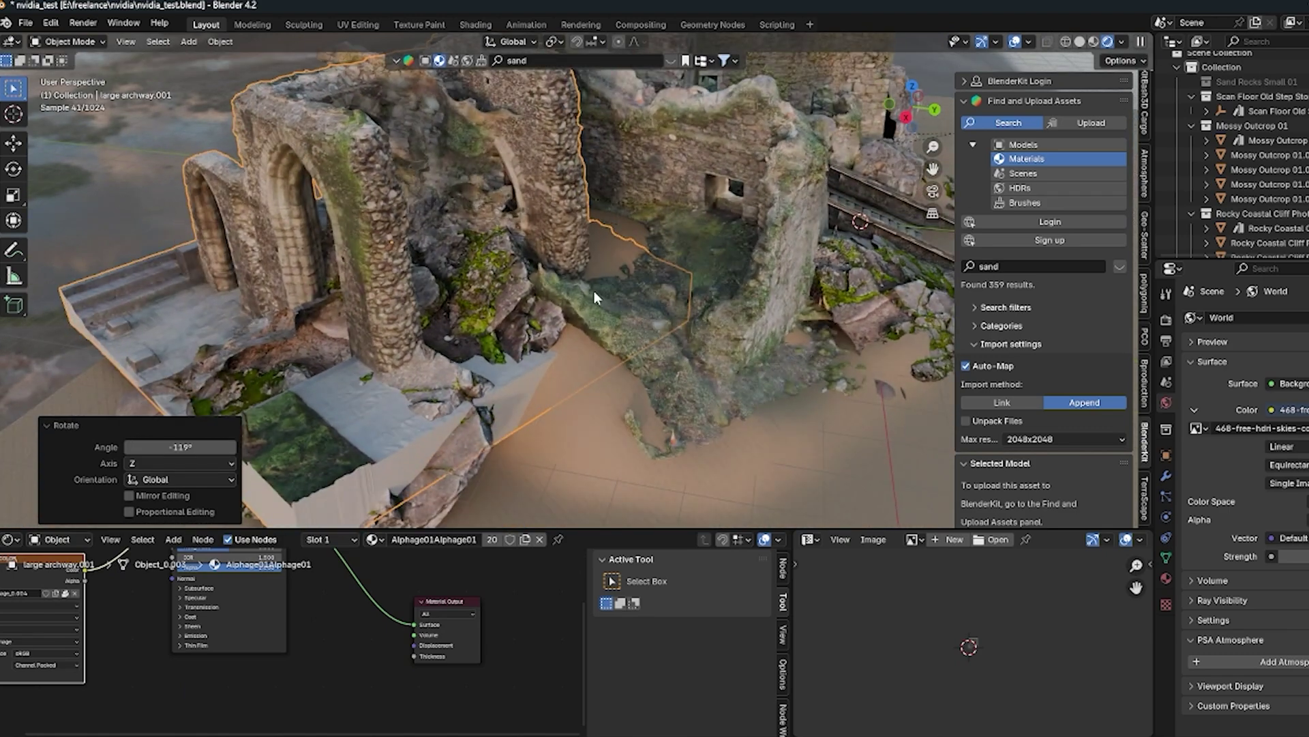
Step: Try the large archway copy at another spot in the horizontal plane, and delete it
key("g")
key("shift+z")
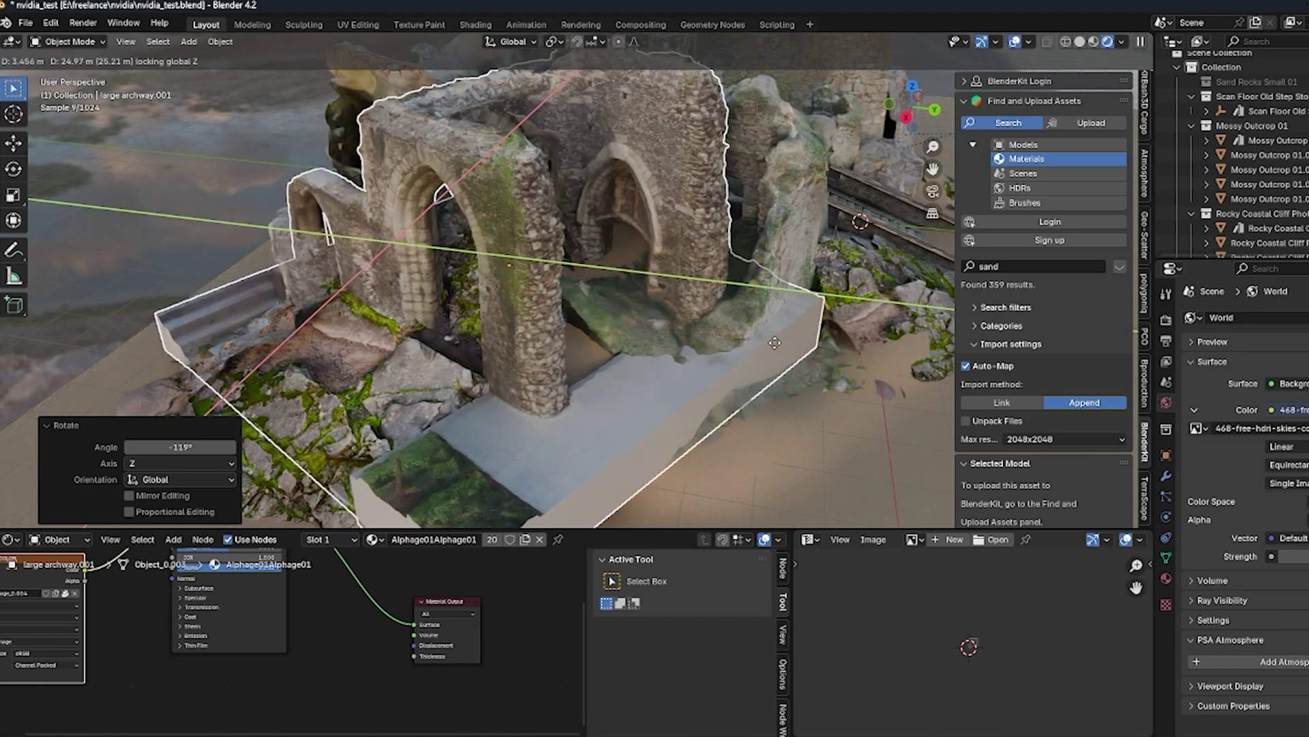
left_click(772, 342)
key("x")
left_click(773, 343)
middle_click_drag(625, 257, 522, 333)
scroll(561, 266, "down", 3)
scroll(644, 301, "up", 3)
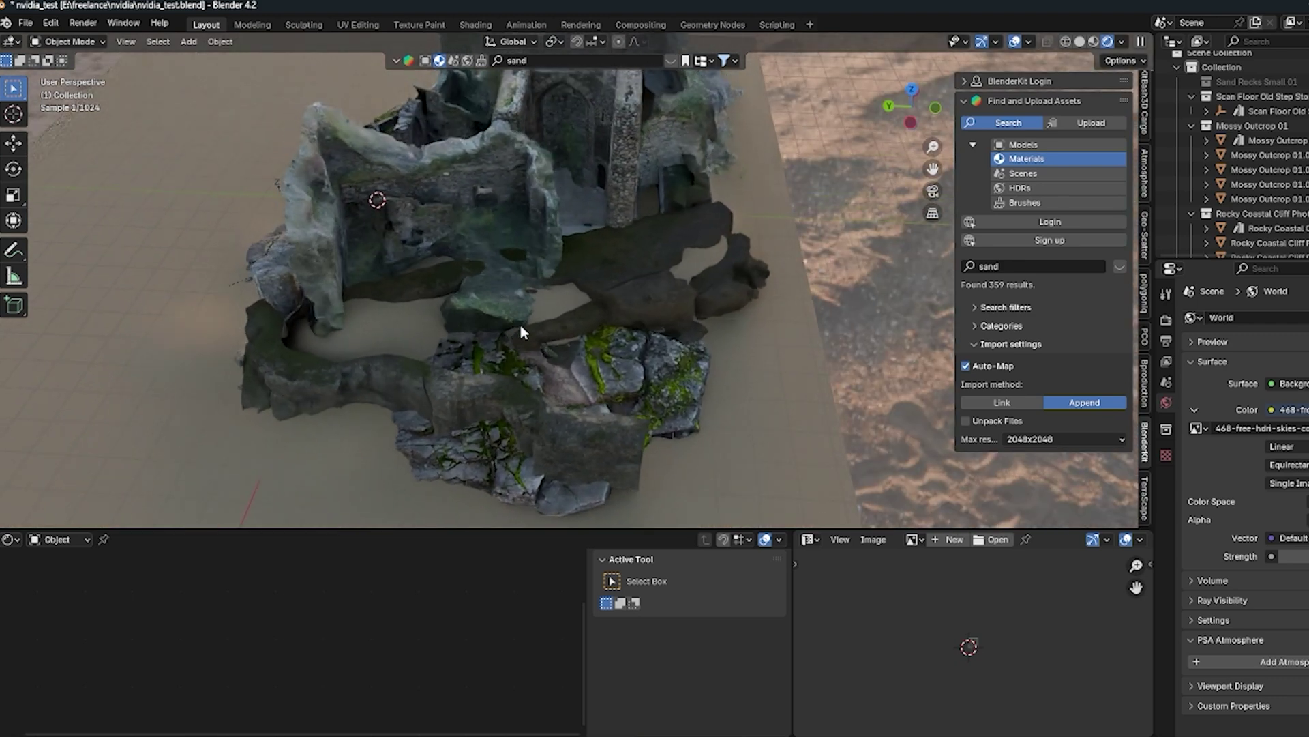
Step: Select the first Mossy Outcrop 01 copy and examine the castle ruin from above and from the stair side
left_click(1275, 158)
middle_click_drag(483, 225, 592, 223)
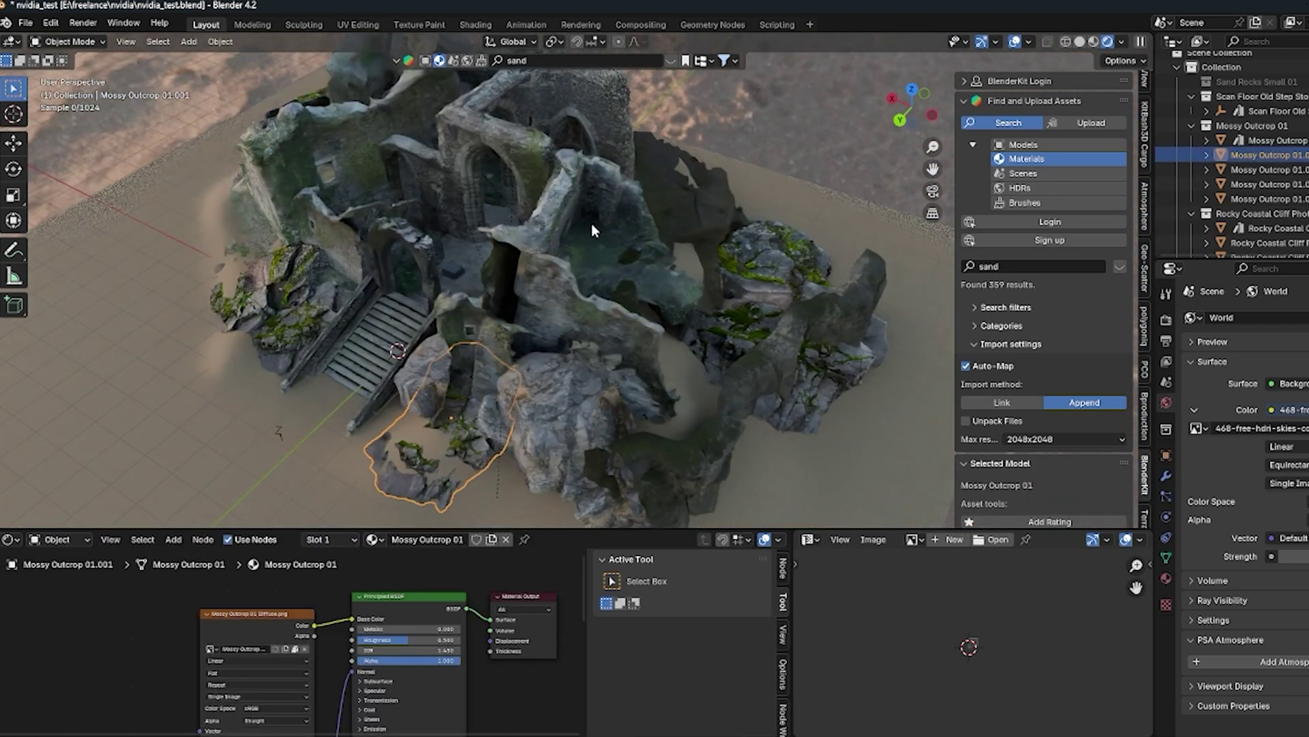
scroll(1247, 169, "down", 2)
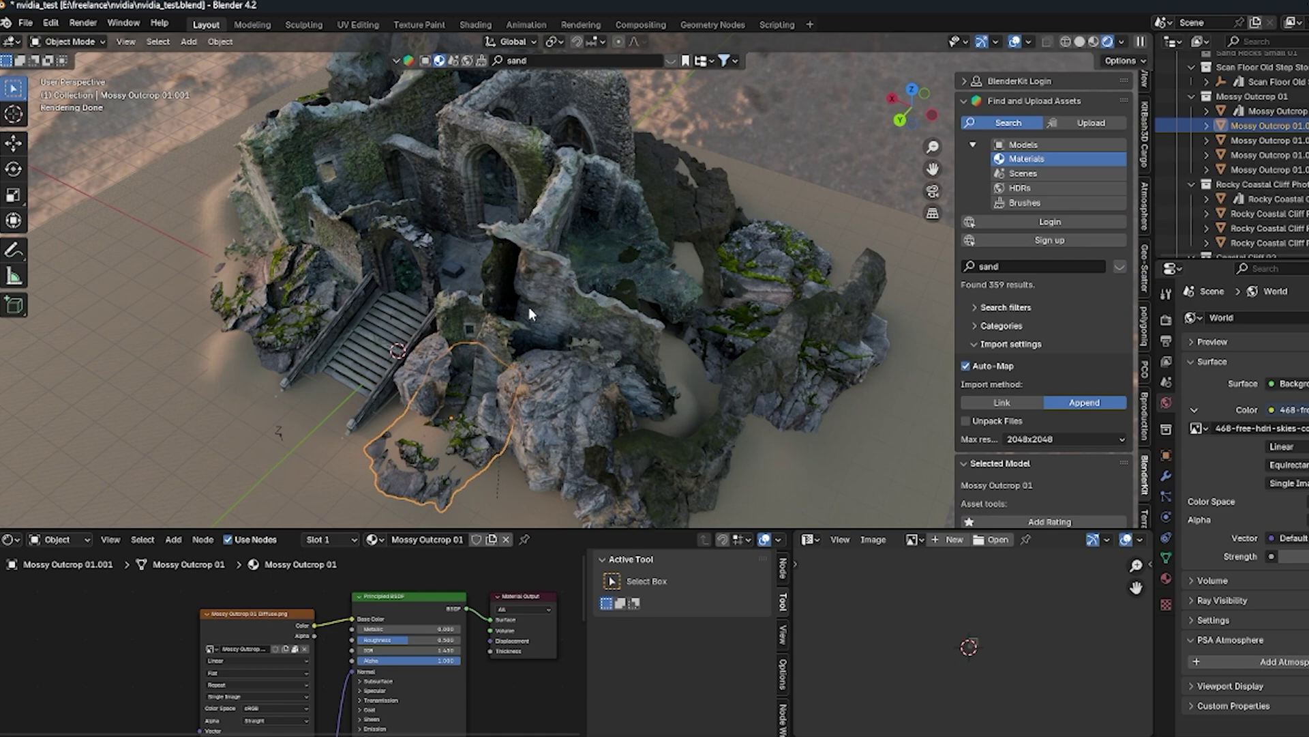
mouse_move(529, 312)
middle_mouse_down()
mouse_move(564, 263)
mouse_move(493, 341)
mouse_move(526, 316)
middle_mouse_up()
scroll(546, 273, "up", 2)
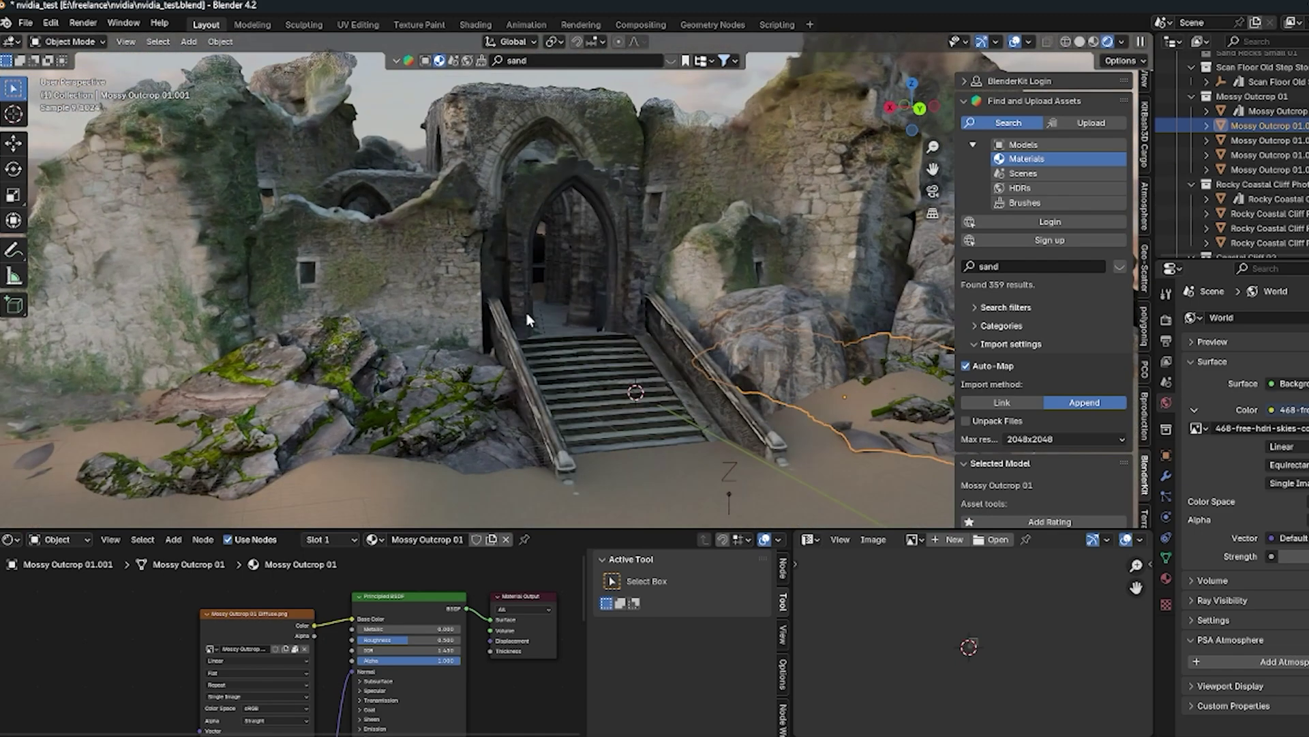
scroll(604, 296, "down", 5)
middle_click_drag(603, 296, 567, 321)
scroll(575, 325, "up", 2)
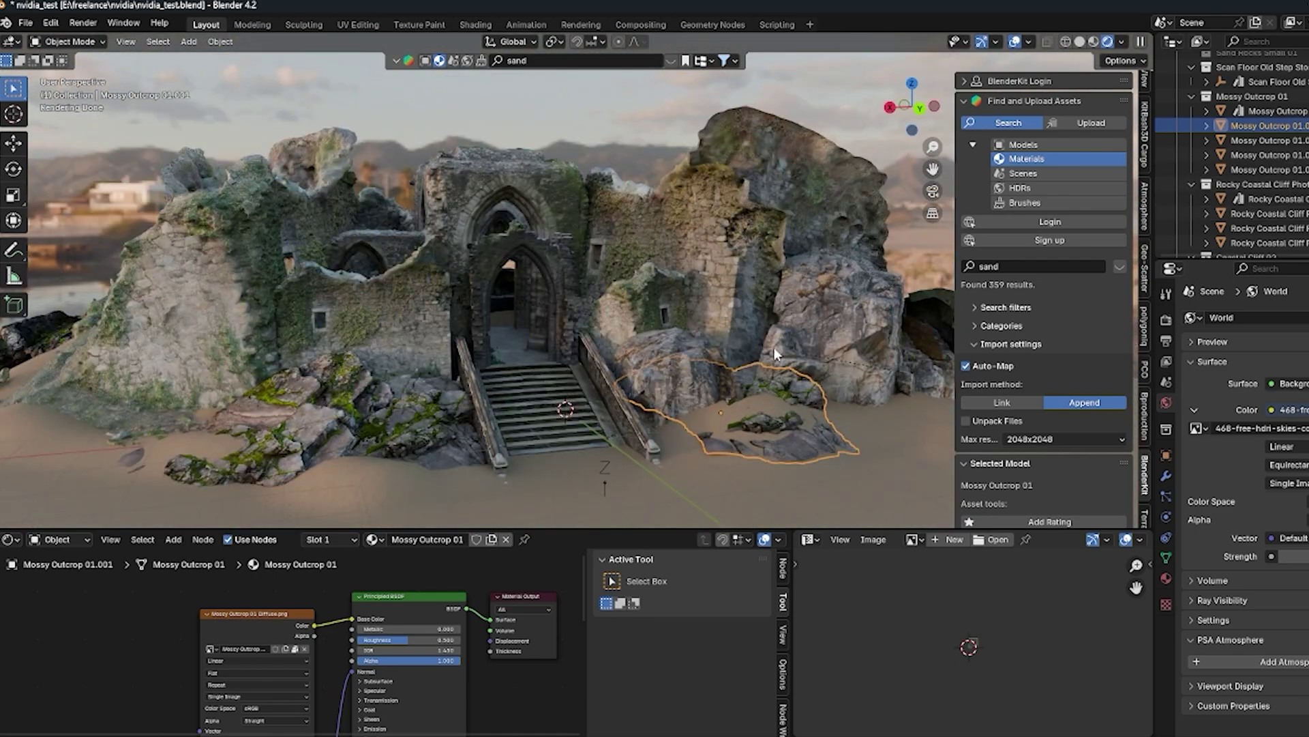
Step: Unlink the HDRI image and remove the environment texture from the world background color
left_click(1307, 428)
left_click(1289, 409)
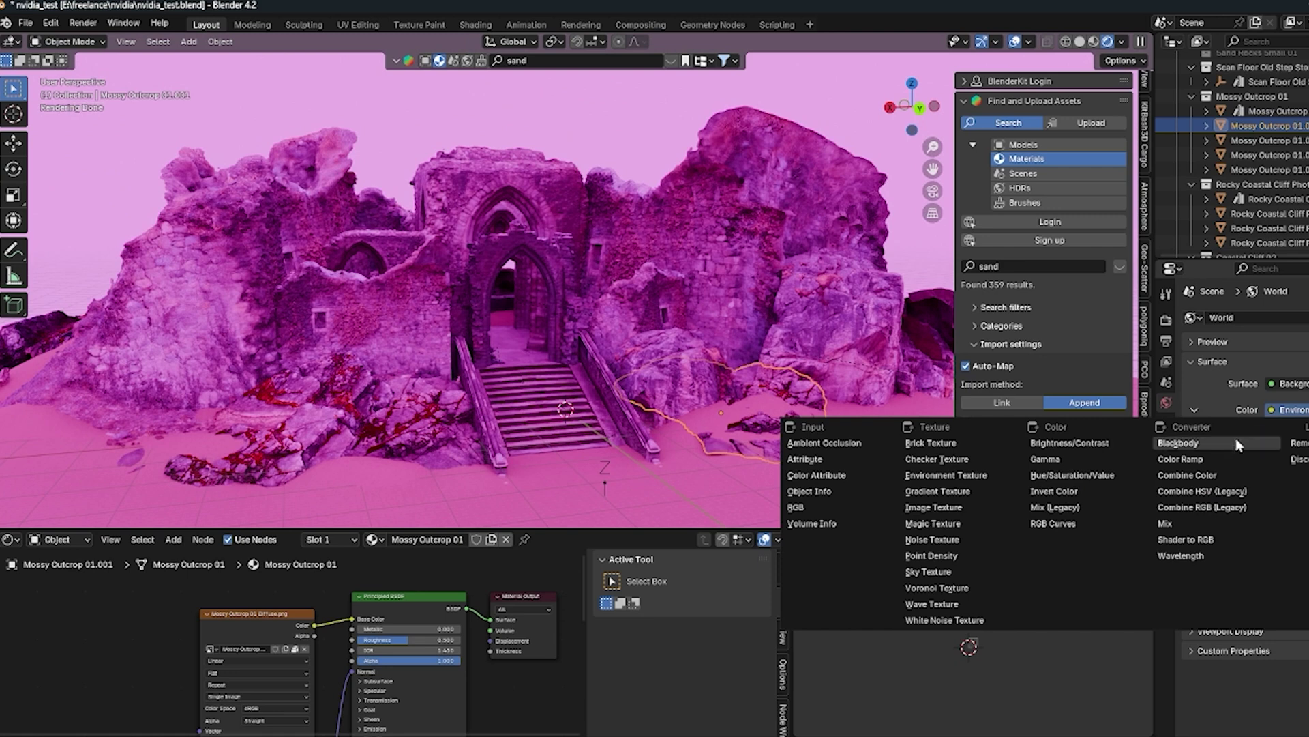
left_click(1299, 443)
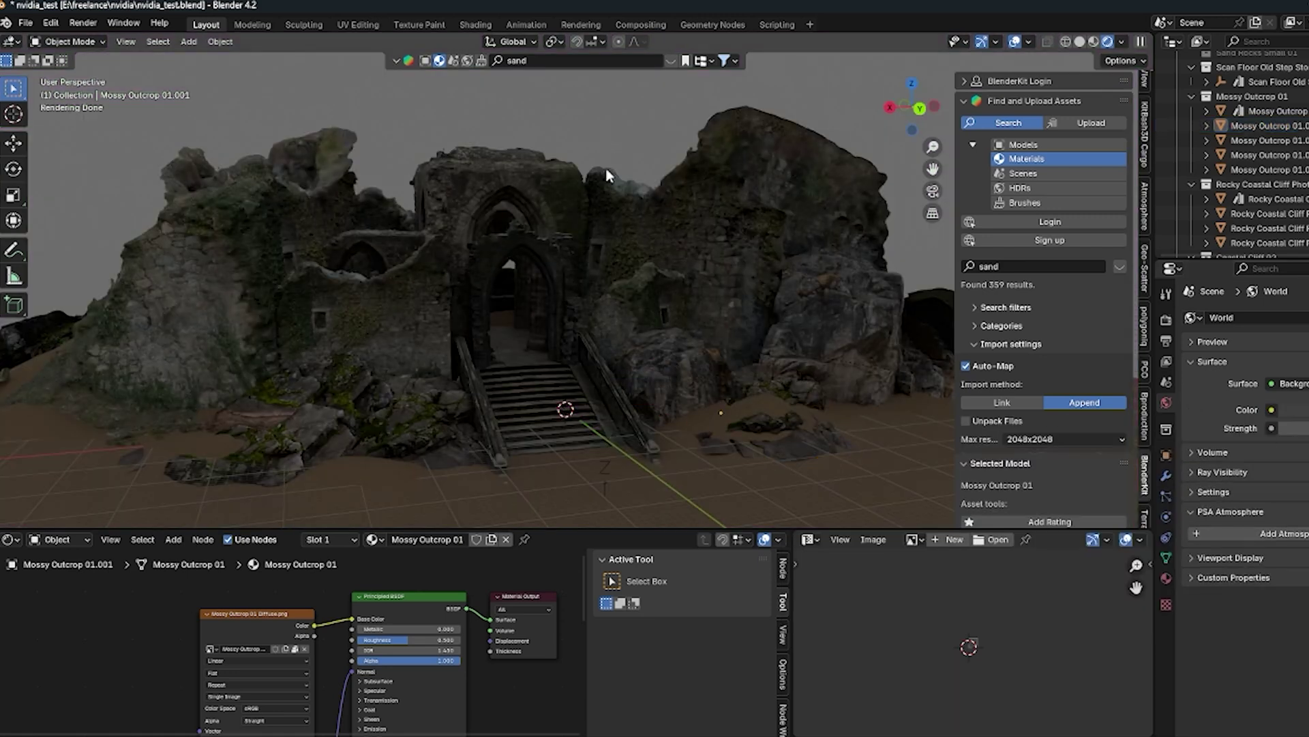
scroll(607, 175, "down", 2)
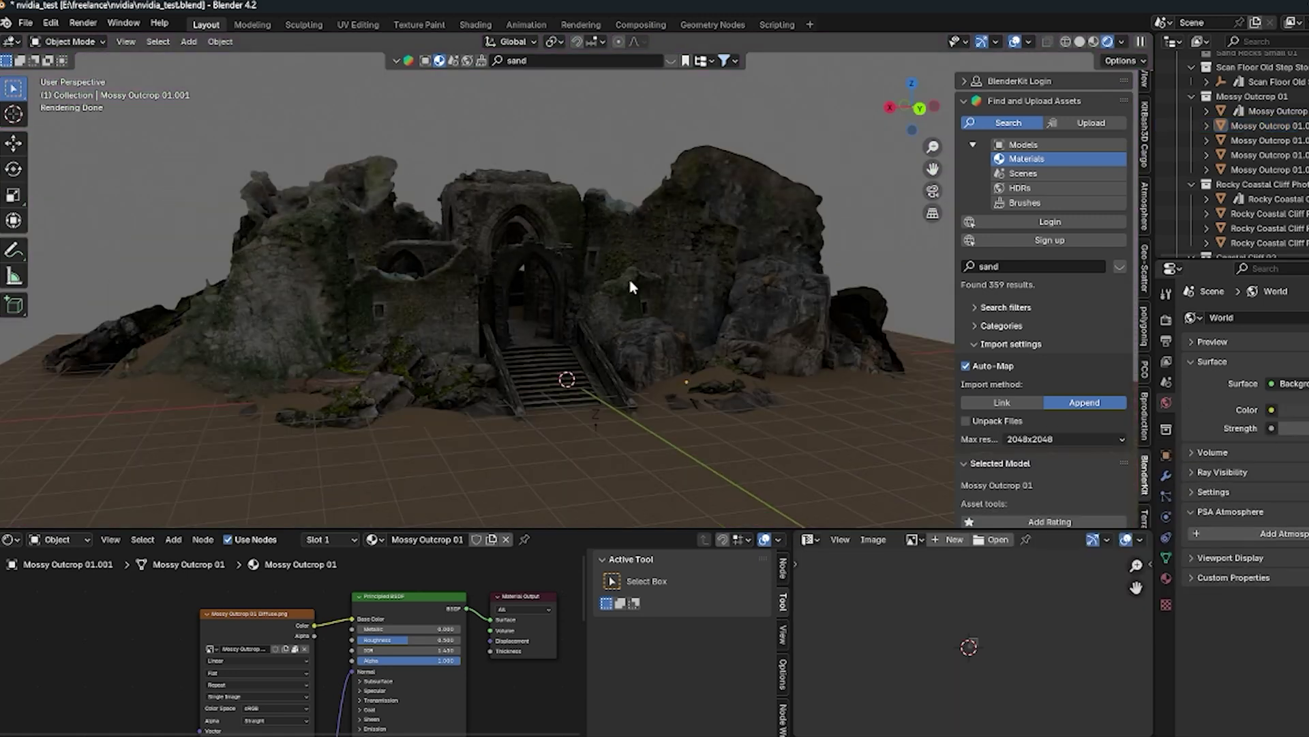
Step: Collapse the Mossy Outcrop 01, Rocky Coastal Cliff, Coastal Cliff 02, Coastal Cliff 04 and ARCHITECTURE collections
left_click(1192, 96)
left_click(1190, 112)
left_click(1188, 154)
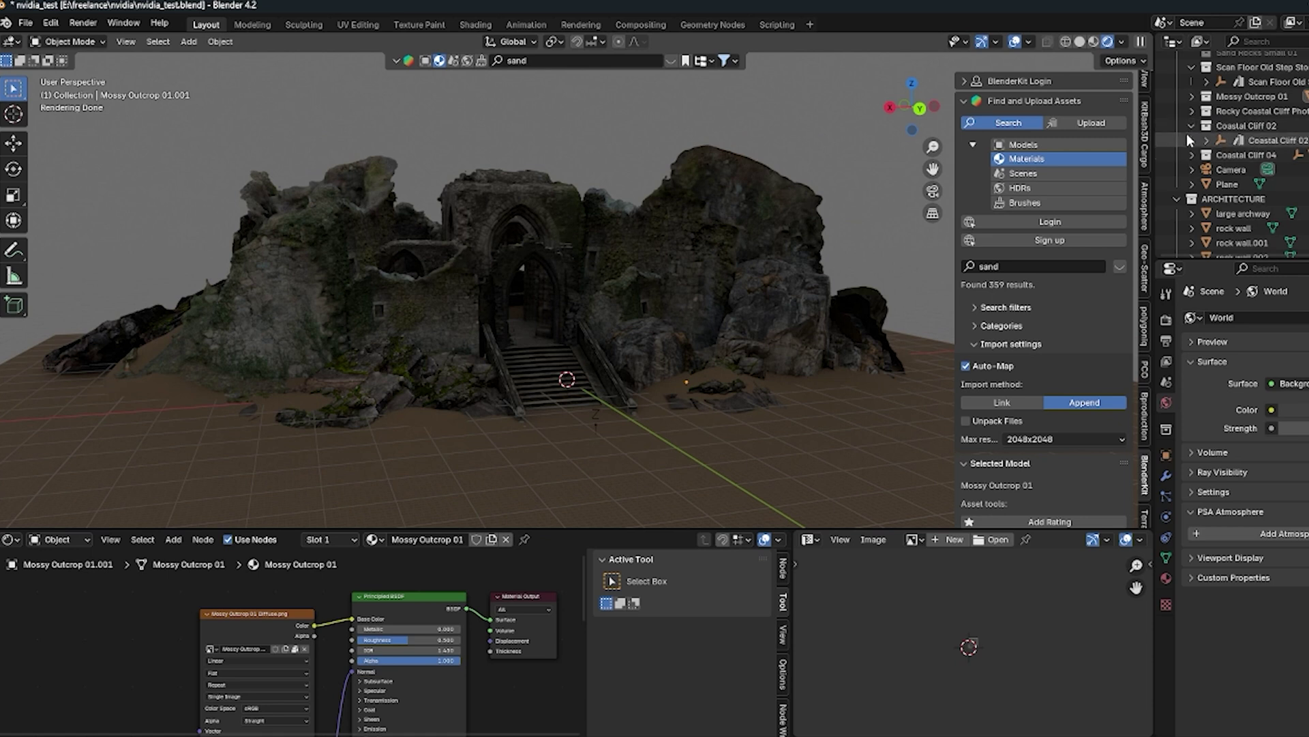
left_click(1188, 137)
left_click(1191, 126)
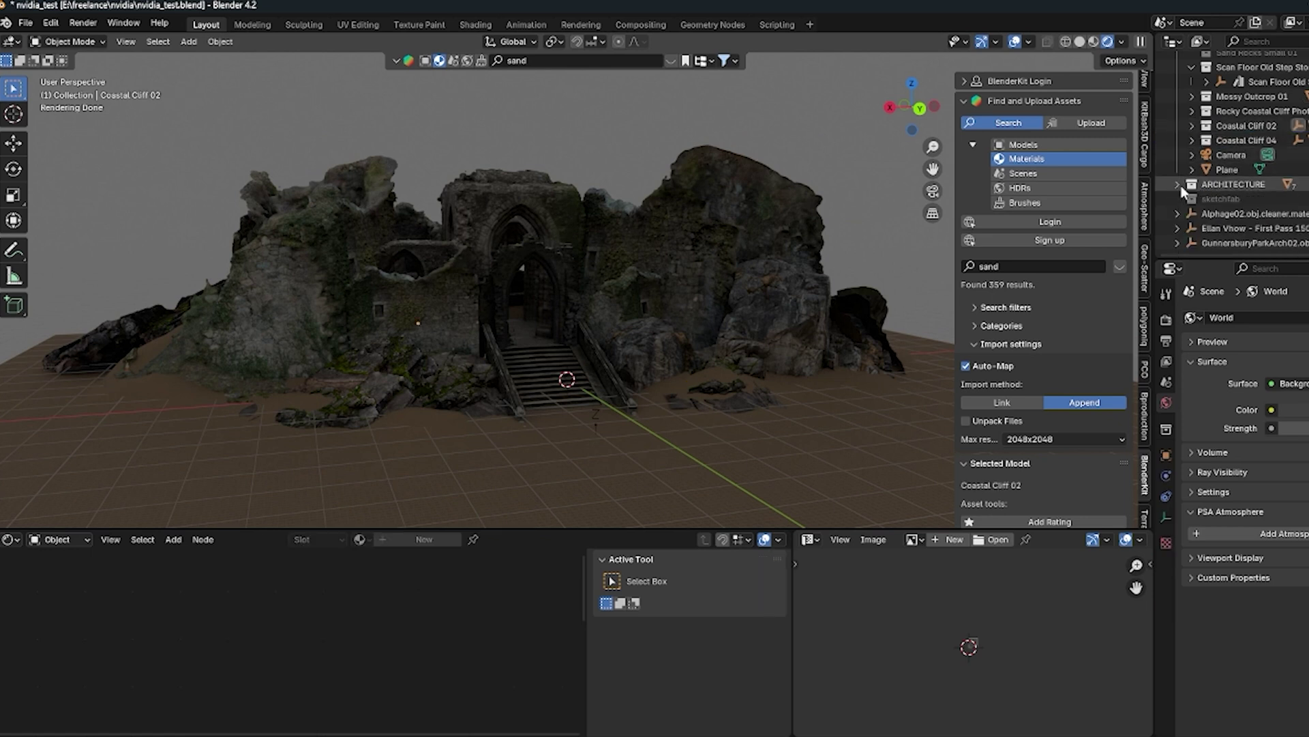
Step: Create a collection named LIGHTING inside Collection and give it a yellow color tag
scroll(1215, 94, "up", 2)
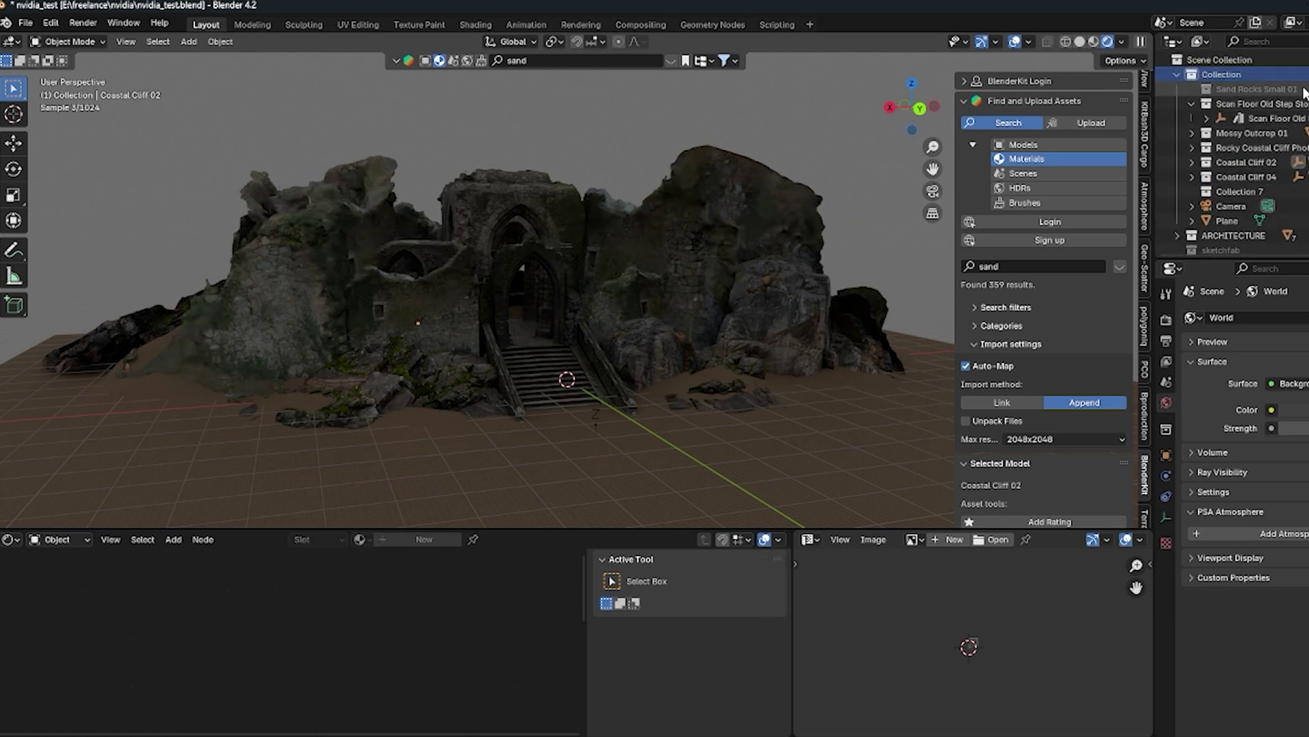
double_click(1235, 191)
scroll(1234, 191, "down", 2)
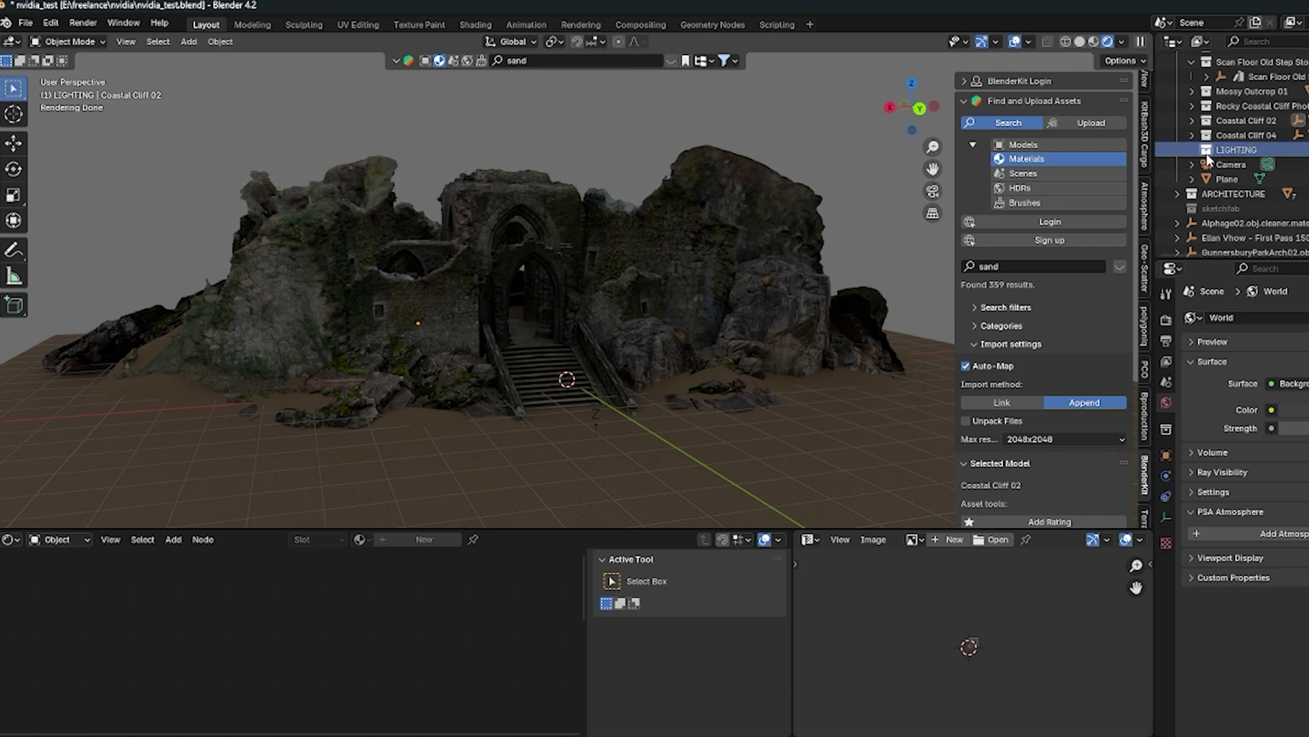
right_click(1207, 153)
left_click(1093, 368)
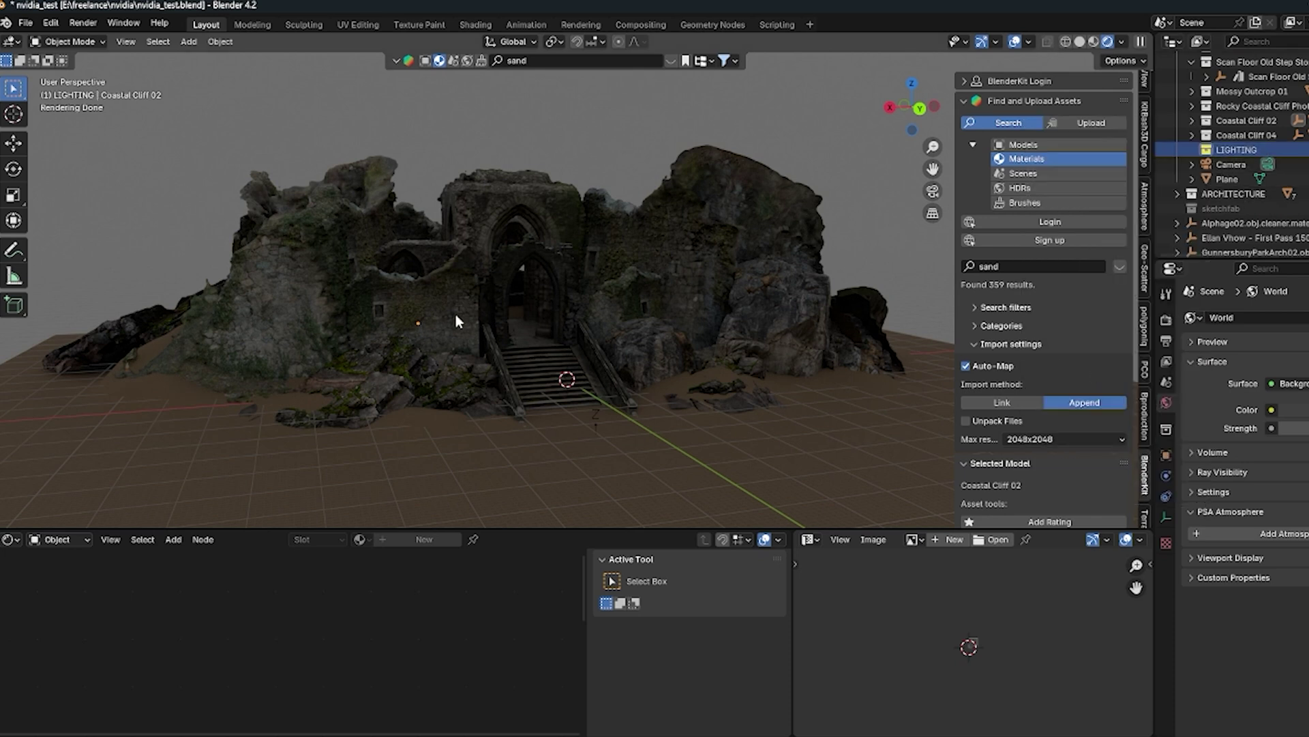
Step: Add a point light at the world origin in the LIGHTING collection
key("shift+a")
mouse_move(525, 494)
left_click(580, 491)
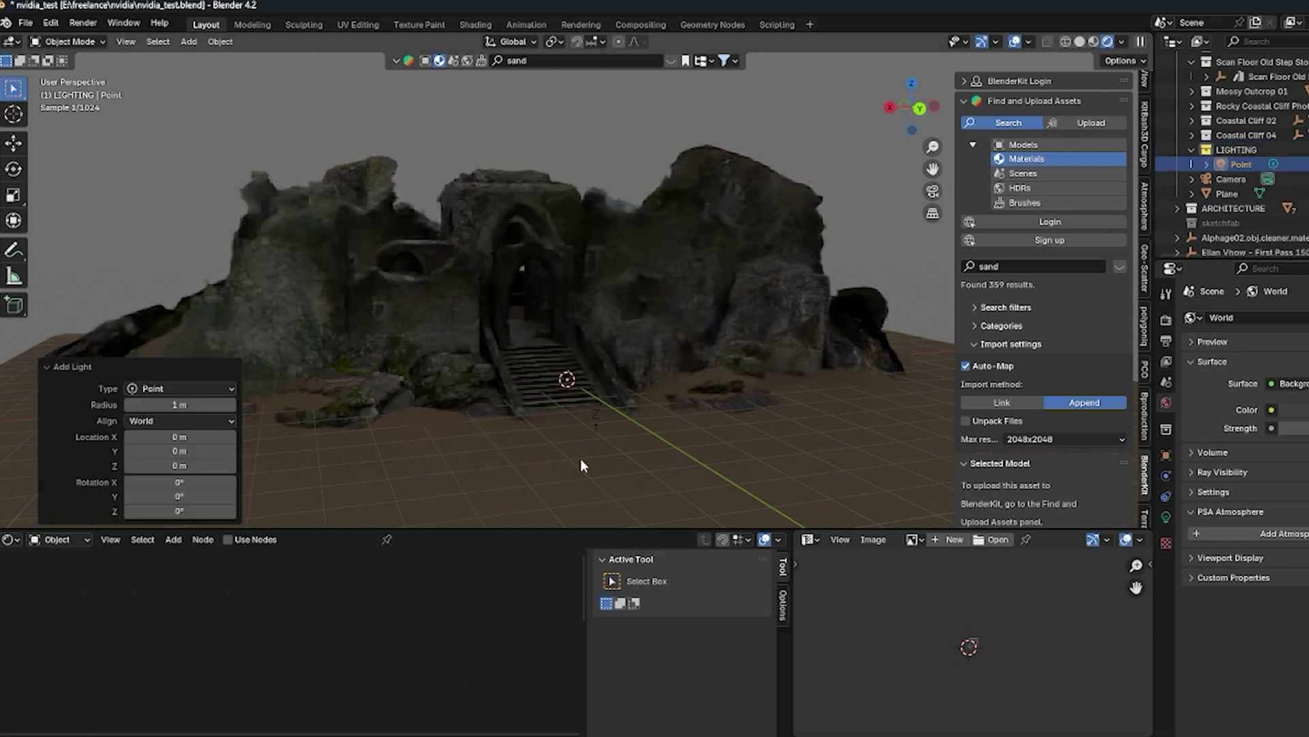
middle_click_drag(575, 363, 564, 388)
scroll(573, 409, "up", 3)
middle_click_drag(572, 478, 632, 365, "shift")
Step: Move the point light about 5.1 m in X and 2.8 m in Y, and raise it about 15.7 m
key("g")
key("shift+z")
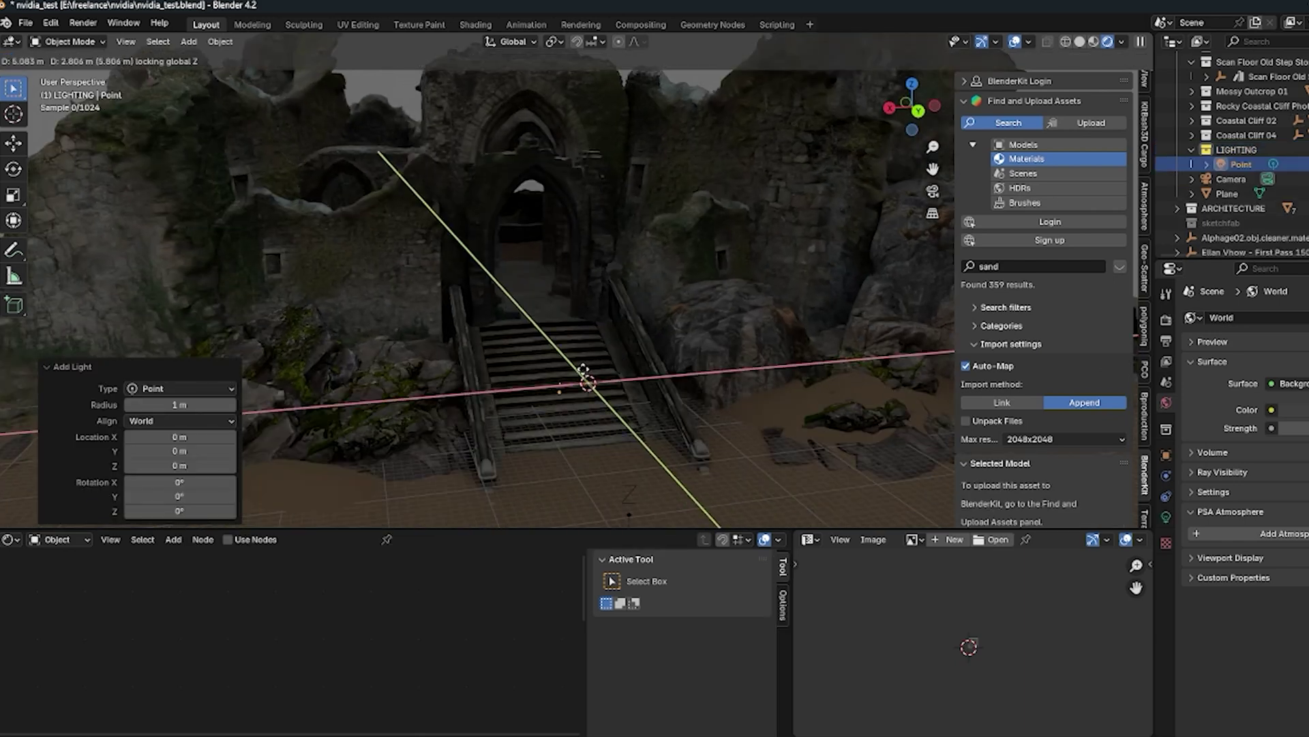
left_click(583, 371)
key("g")
key("z")
left_click(574, 259)
scroll(568, 300, "down", 3)
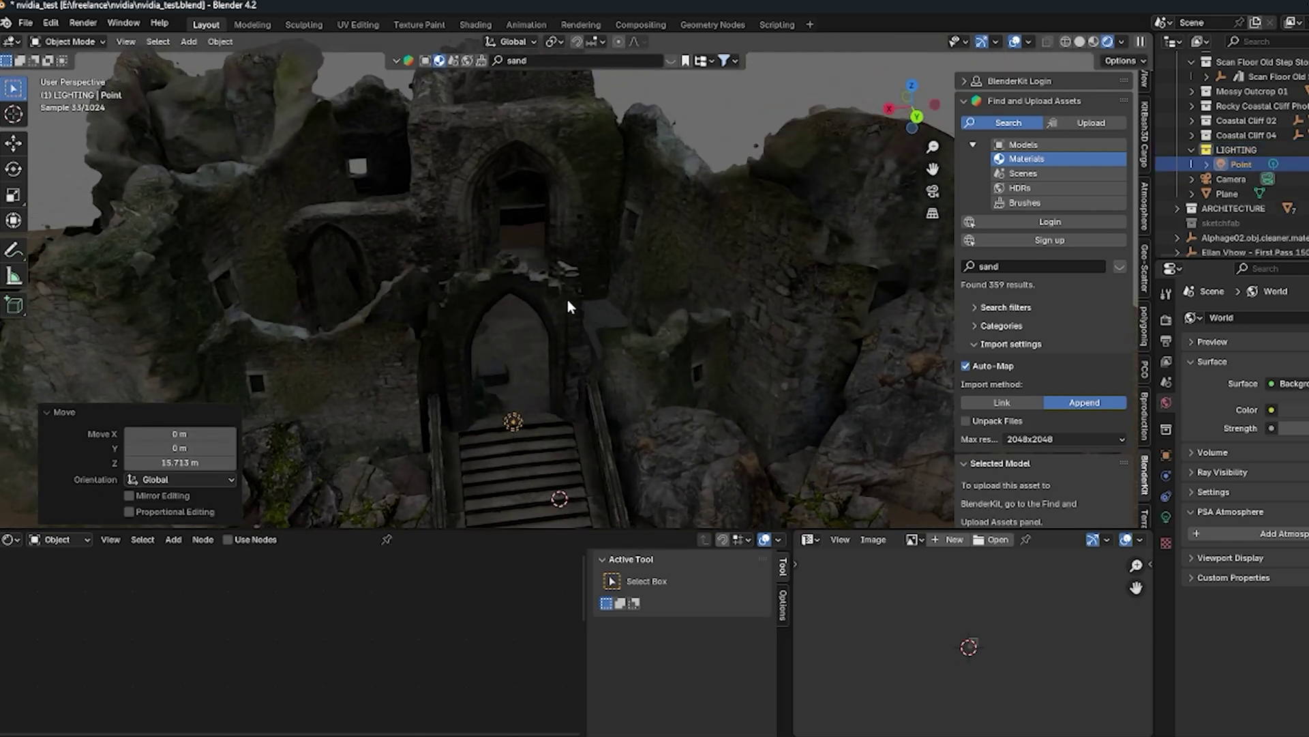
Step: From the top view, shift the point light about -2.5 m in X and -15 m in Y into the entrance archway
key("KP_7")
scroll(563, 227, "down", 6)
scroll(599, 207, "up", 6)
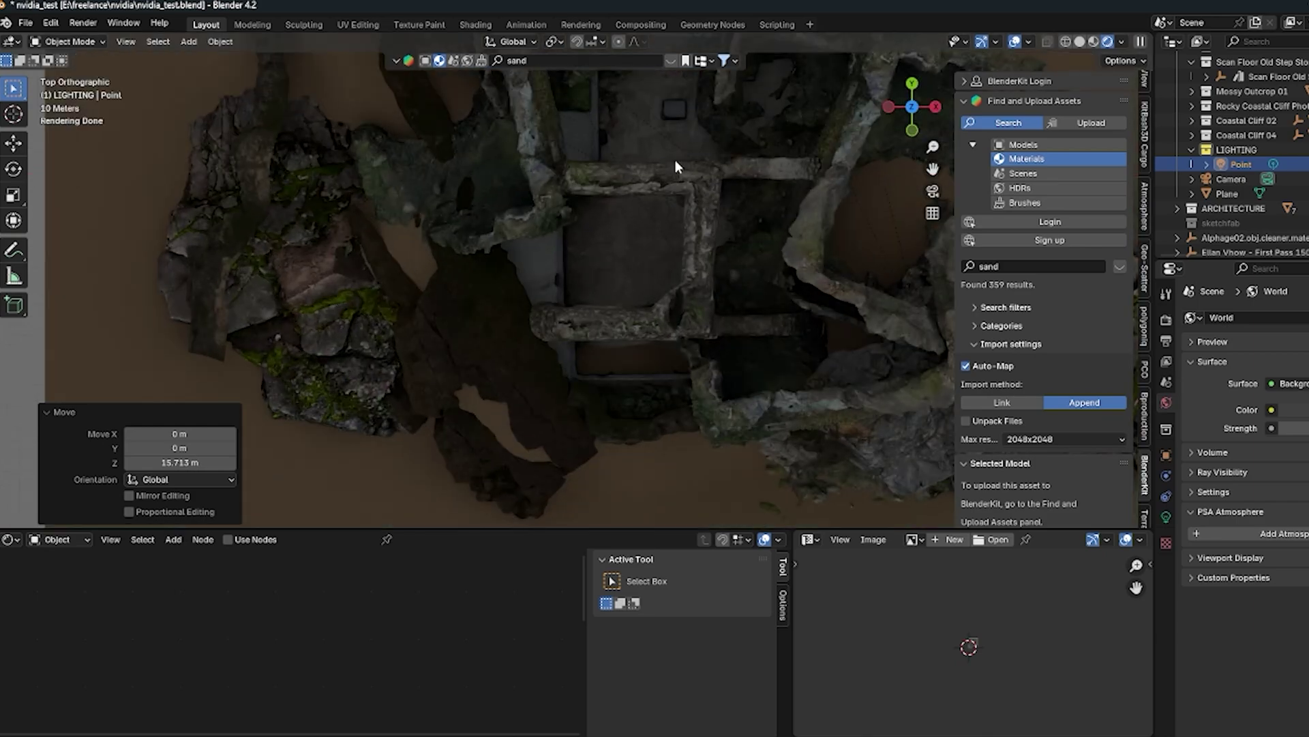
scroll(675, 159, "down", 2)
middle_click_drag(676, 159, 567, 398, "shift")
scroll(567, 399, "up", 5)
scroll(594, 394, "up", 2)
key("g")
key("shift+z")
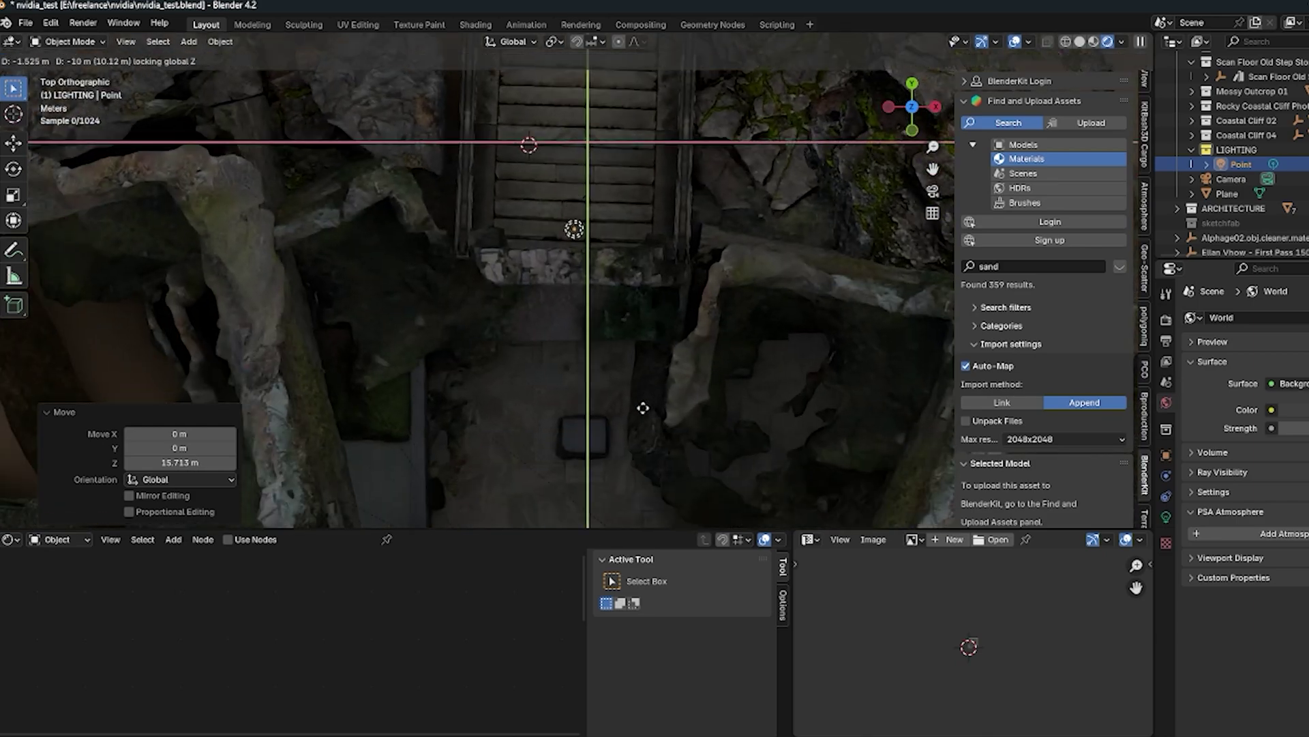
left_click(635, 453)
middle_click_drag(464, 435, 647, 256)
scroll(634, 250, "down", 3)
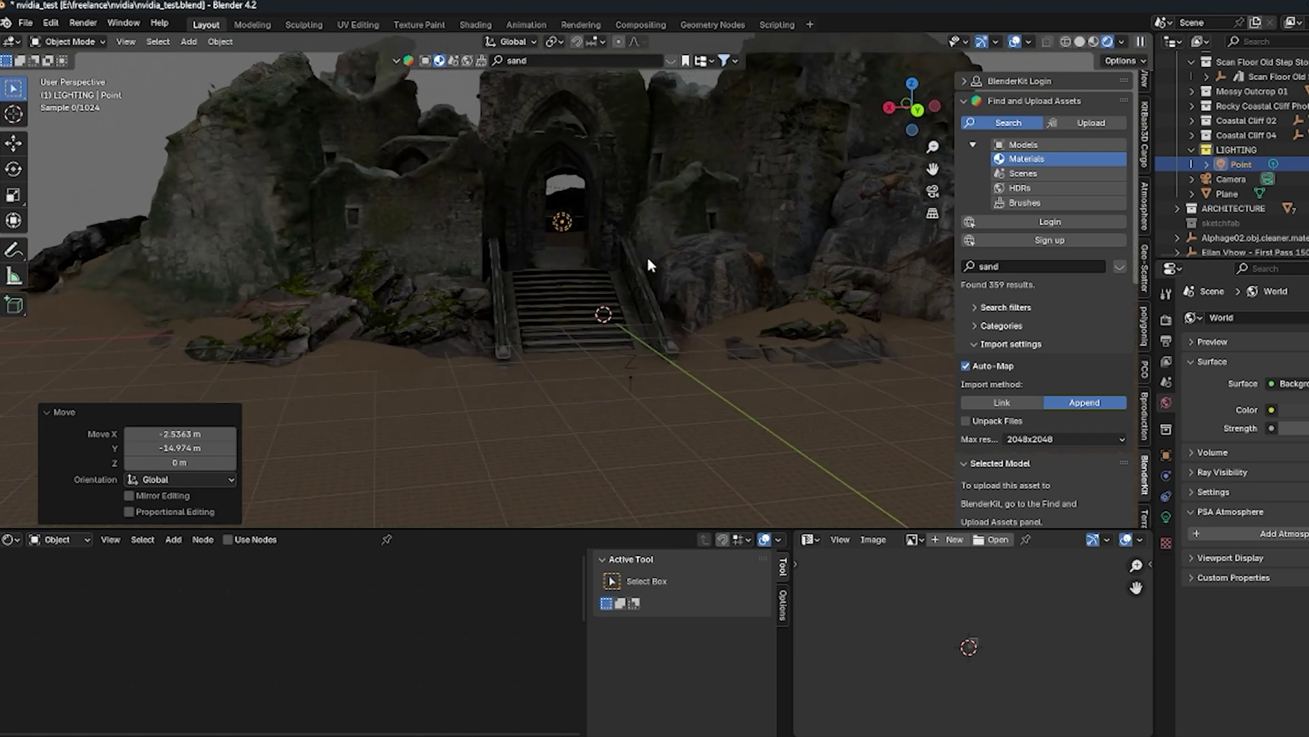
Step: Give the point light a larger radius, a power of 250 W and a pale salmon color
left_click(1167, 517)
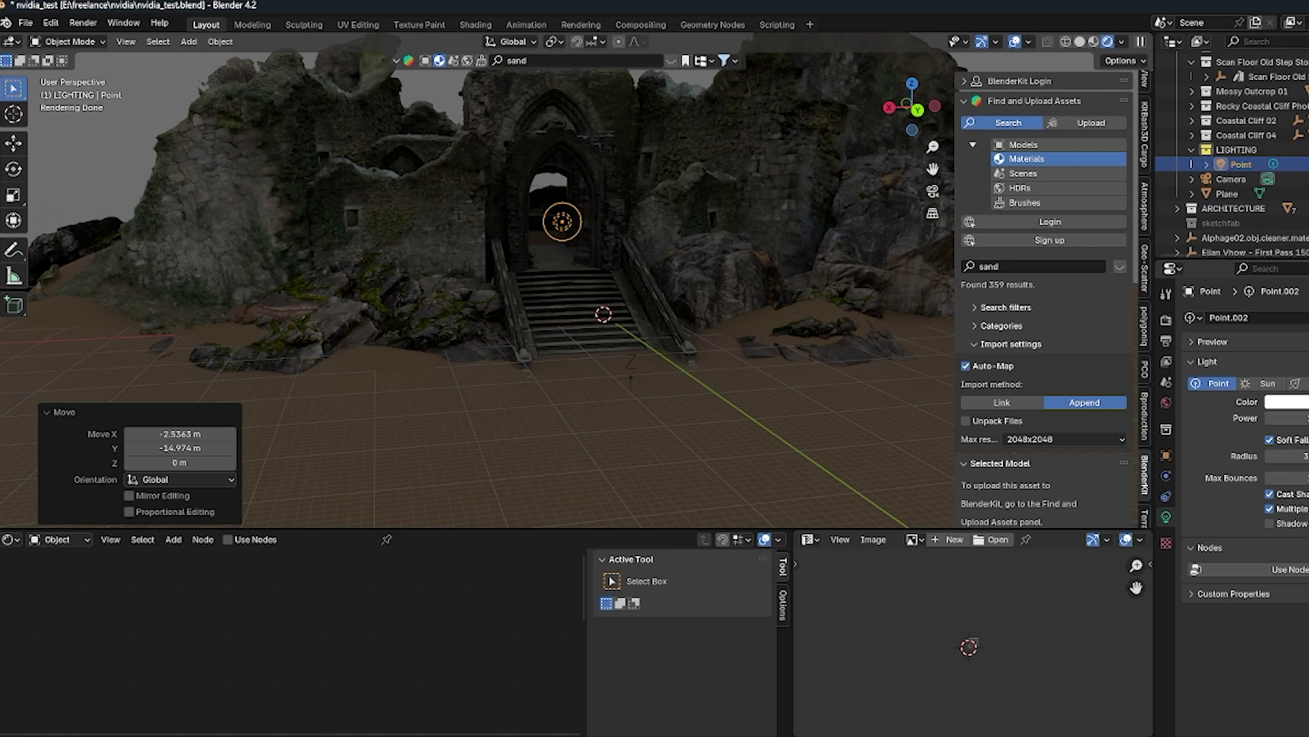
left_click(1285, 401)
middle_click_drag(710, 264, 670, 292)
scroll(582, 304, "up", 3)
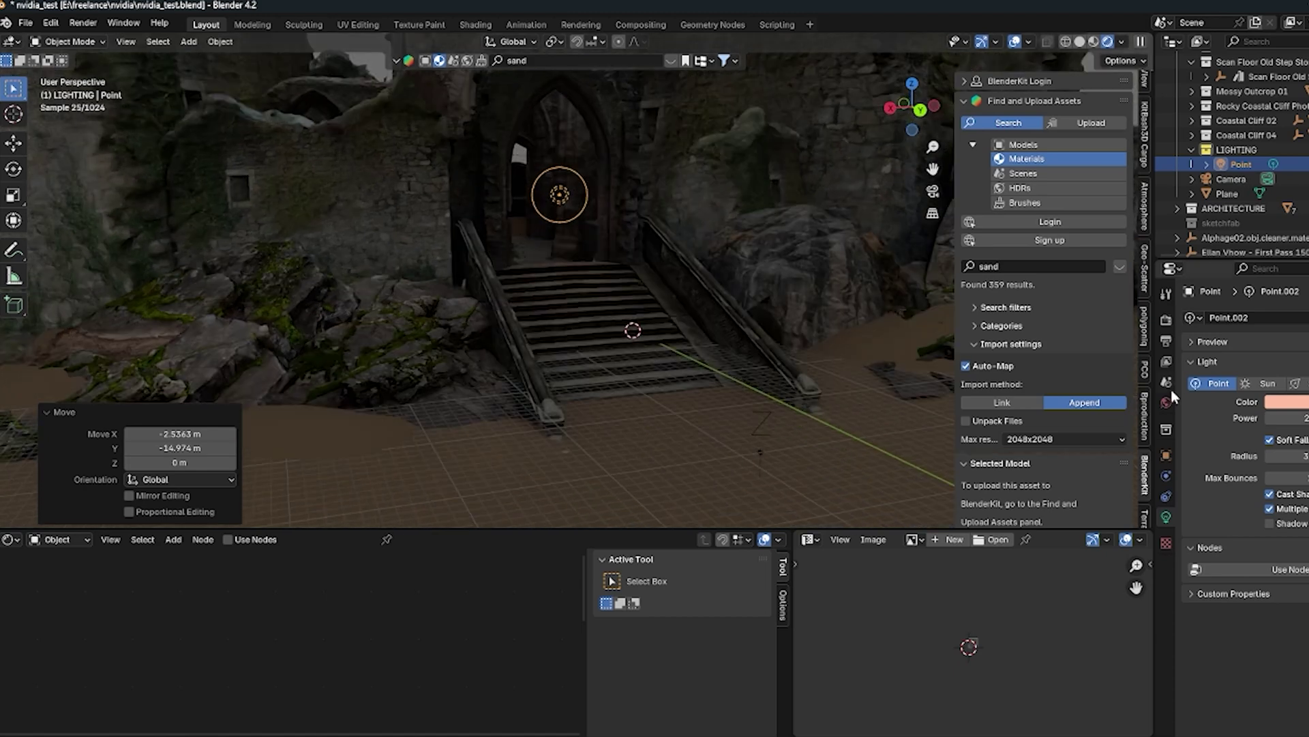
Step: Set the world background strength to 0
left_click(1166, 403)
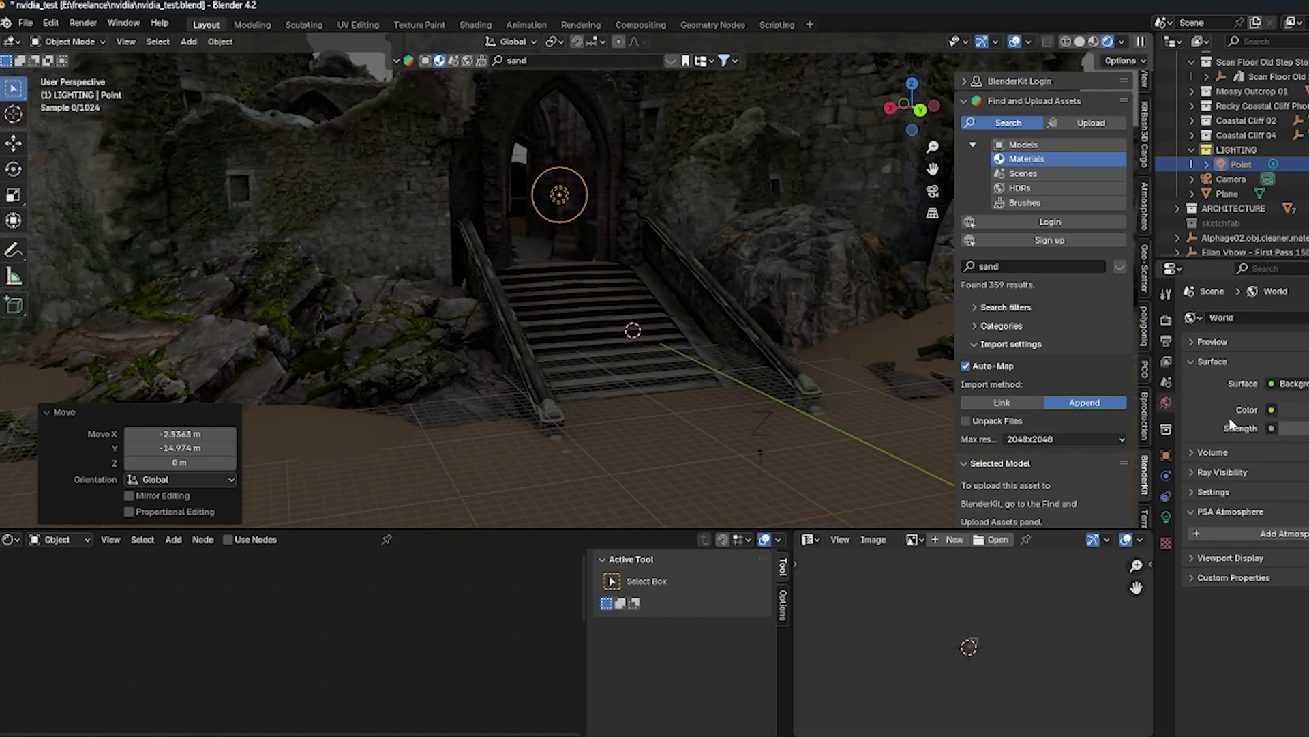
scroll(644, 391, "down", 2)
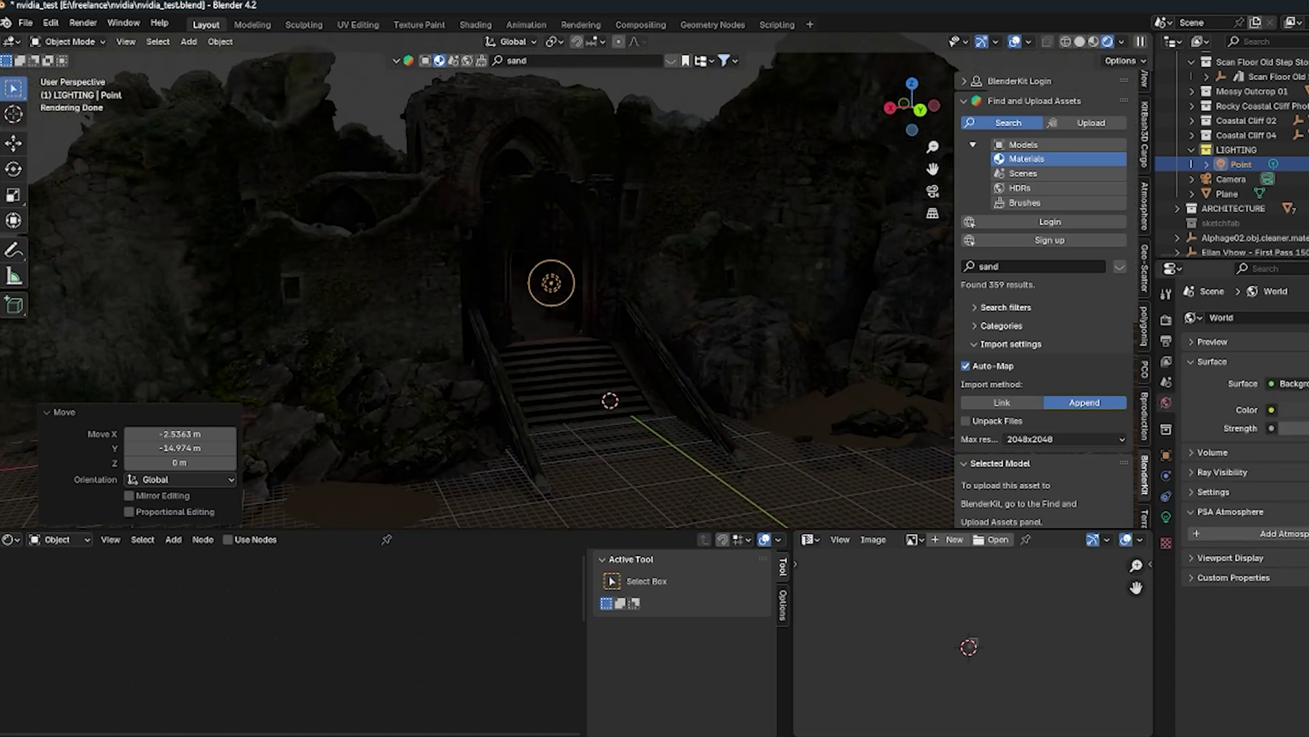
type("0")
key("Return")
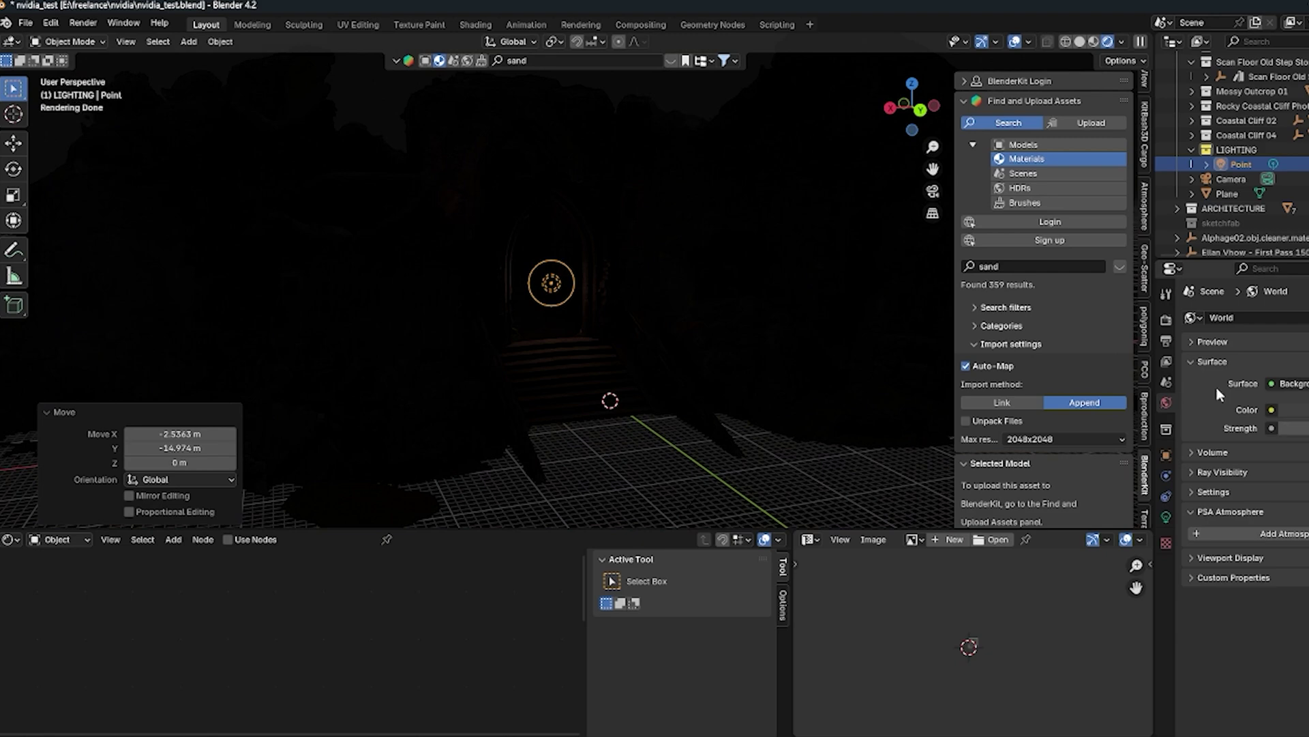
Step: Increase the point light's power to brighten the entrance archway and stairs
scroll(591, 273, "down", 4)
scroll(590, 273, "up", 1)
middle_click_drag(591, 273, 603, 324, "shift")
scroll(629, 304, "up", 4)
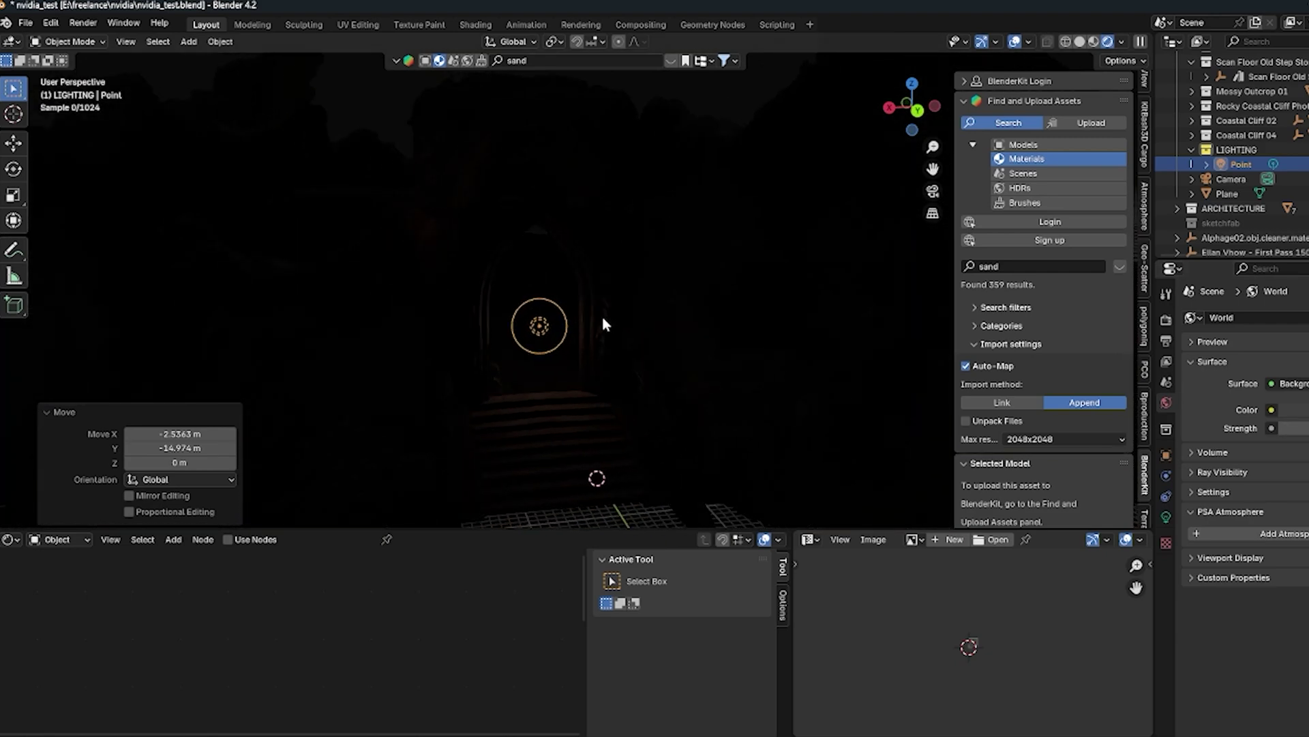
left_click(1167, 517)
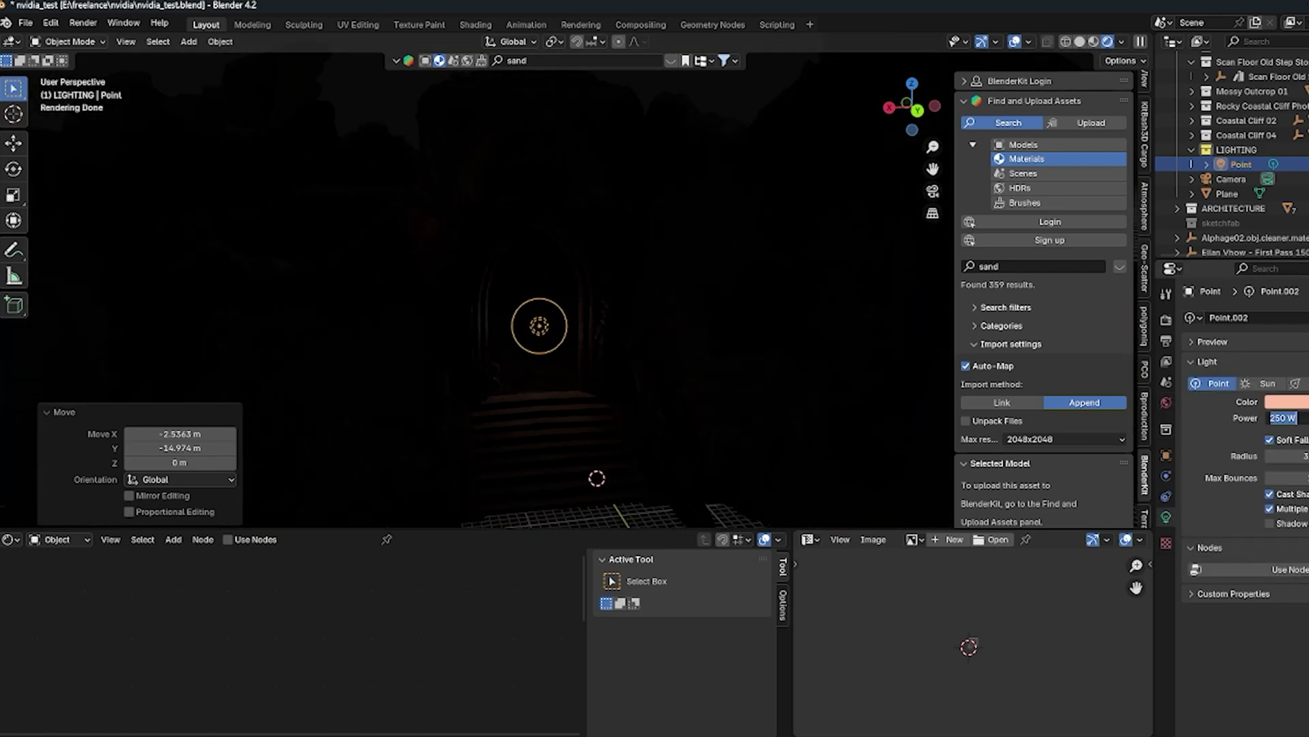
key("Return")
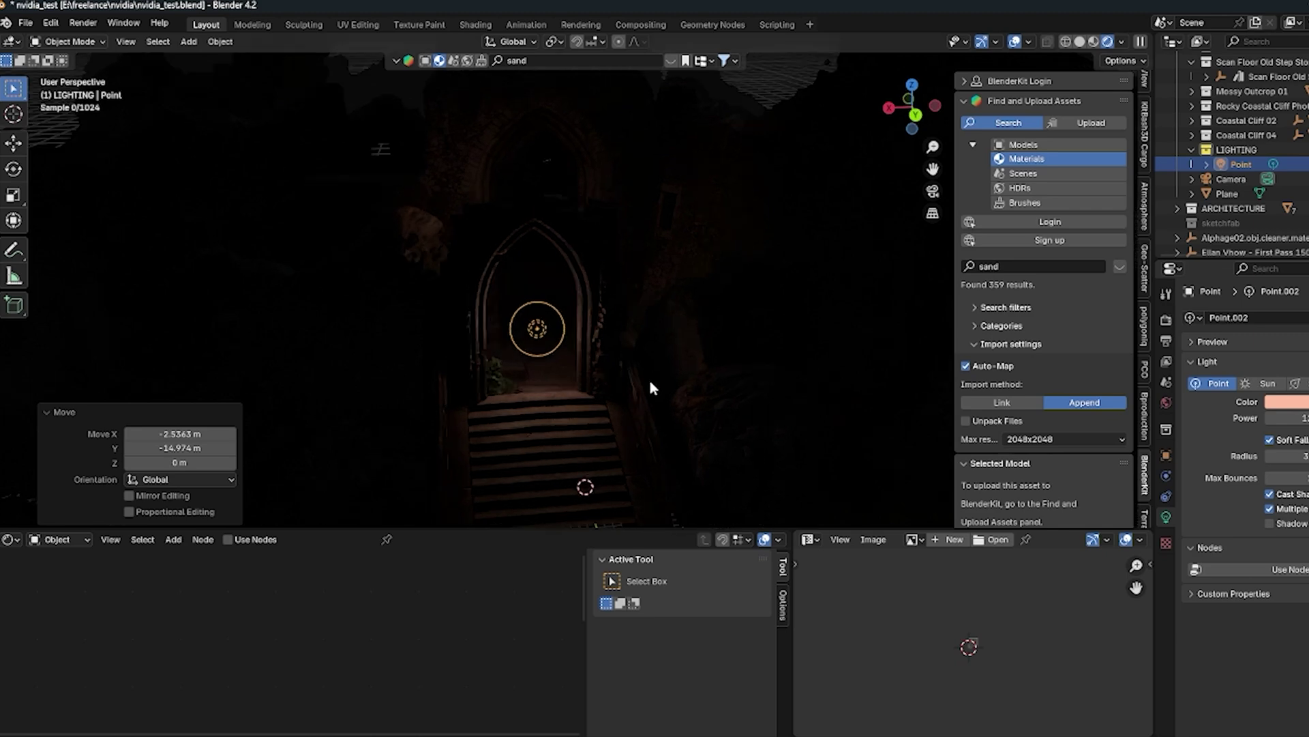
Step: Duplicate the point light and move the copy about -5.1 m in X and -32.6 m in Y toward the second archway
middle_click_drag(650, 379, 645, 446)
middle_click_drag(513, 376, 550, 388, "shift")
scroll(529, 428, "down", 2)
key("shift+d")
left_click(550, 390)
key("g")
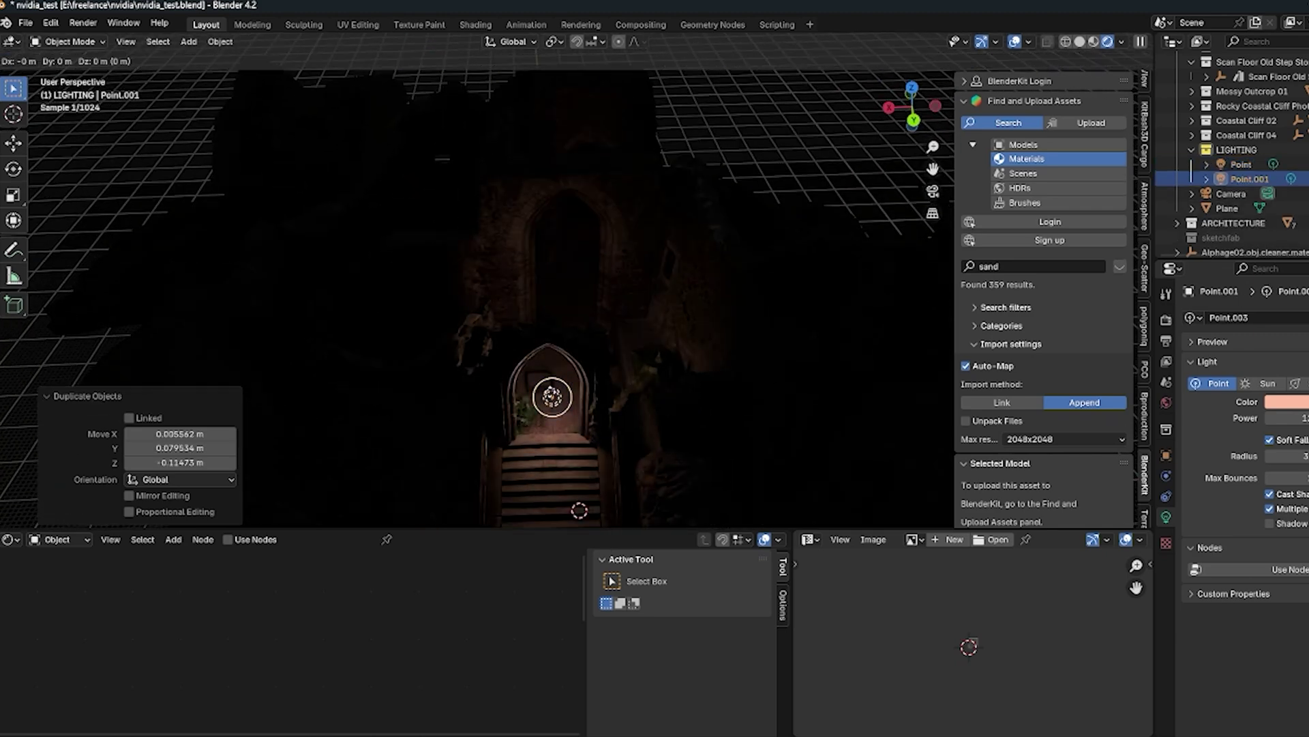
key("shift+z")
left_click(564, 276)
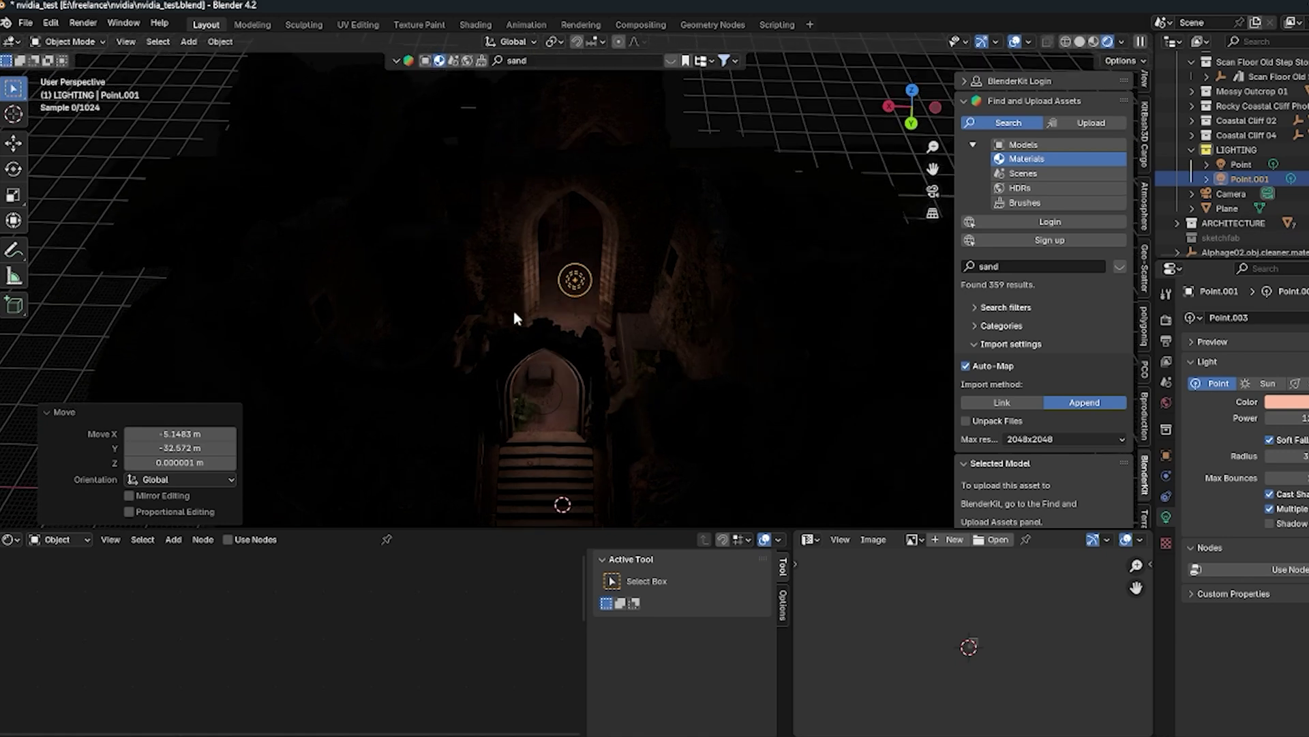
Step: Duplicate the second point light and move the copy about -34.4 m in Y, deeper into the ruin, keeping its height
middle_click_drag(513, 311, 532, 341)
key("shift+d")
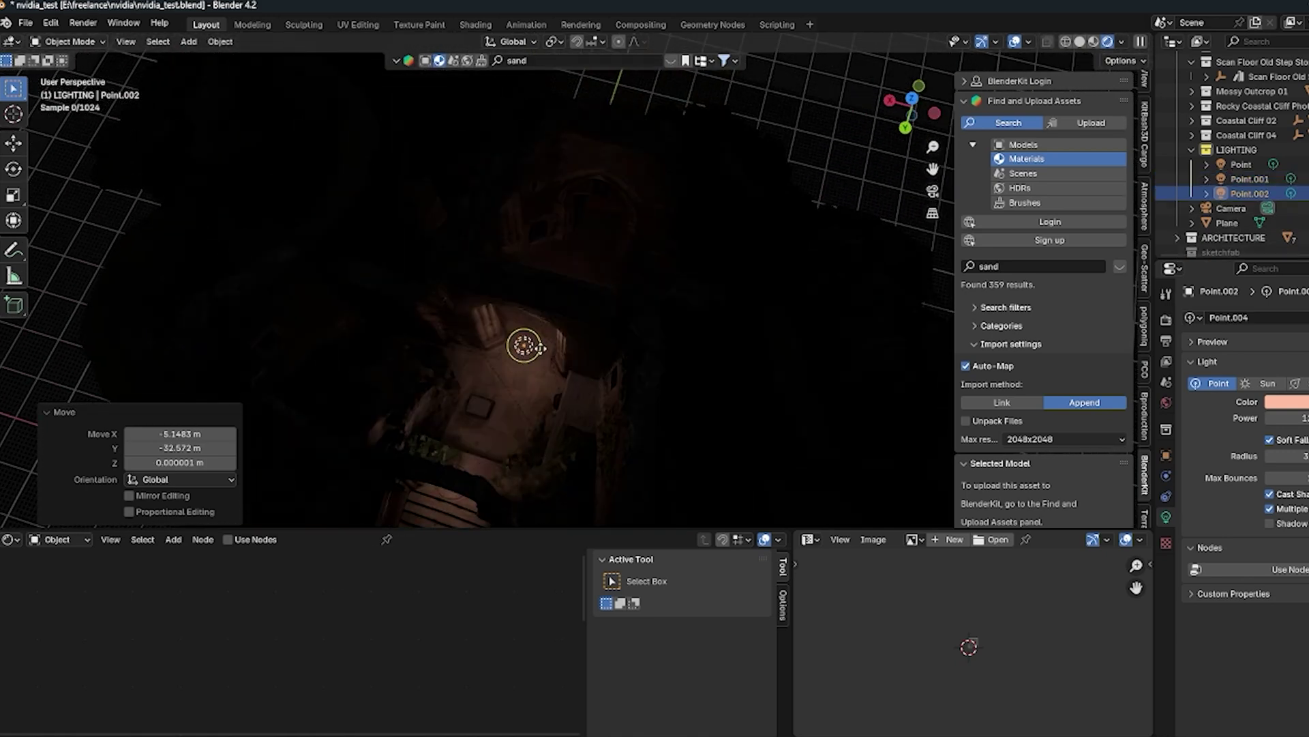
key("shift+z")
left_click(631, 194)
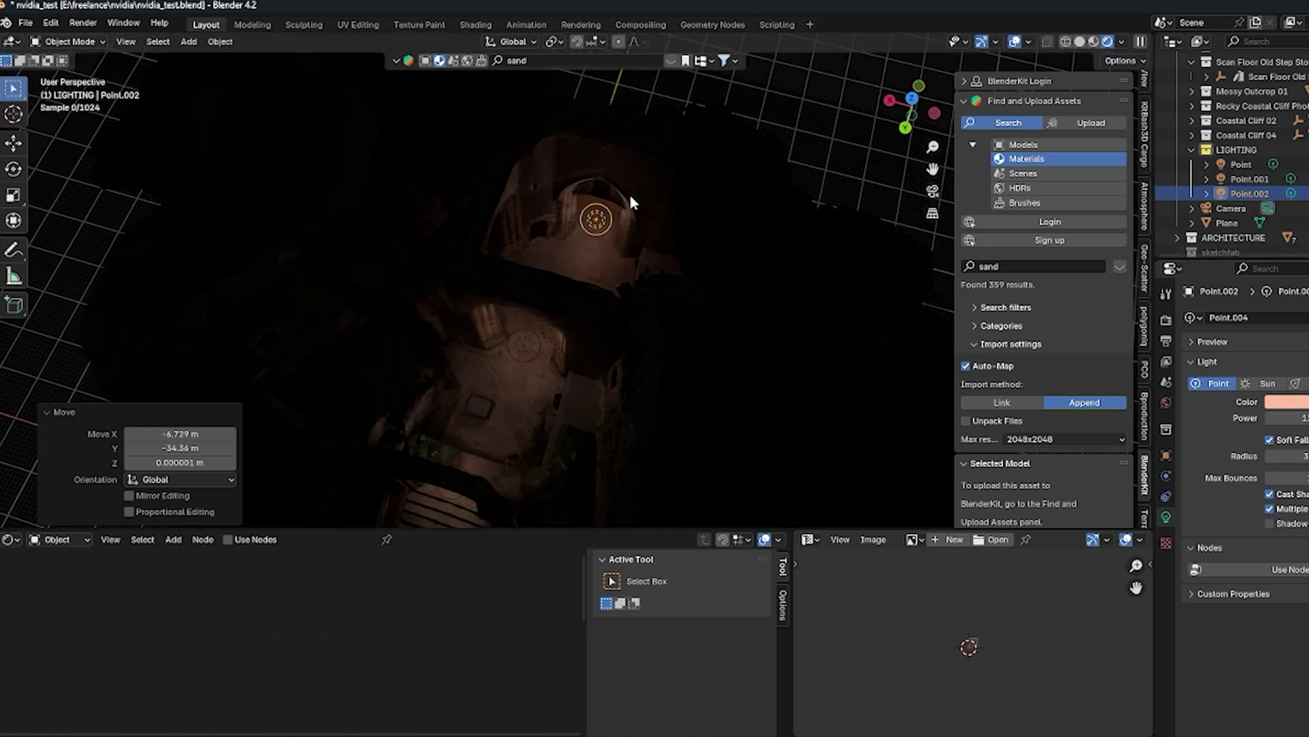
Step: Examine the lit archways and stairs from the front and from the side of the ruin
middle_click_drag(628, 194, 573, 290)
scroll(478, 298, "down", 2)
scroll(475, 299, "up", 3)
scroll(573, 295, "down", 8)
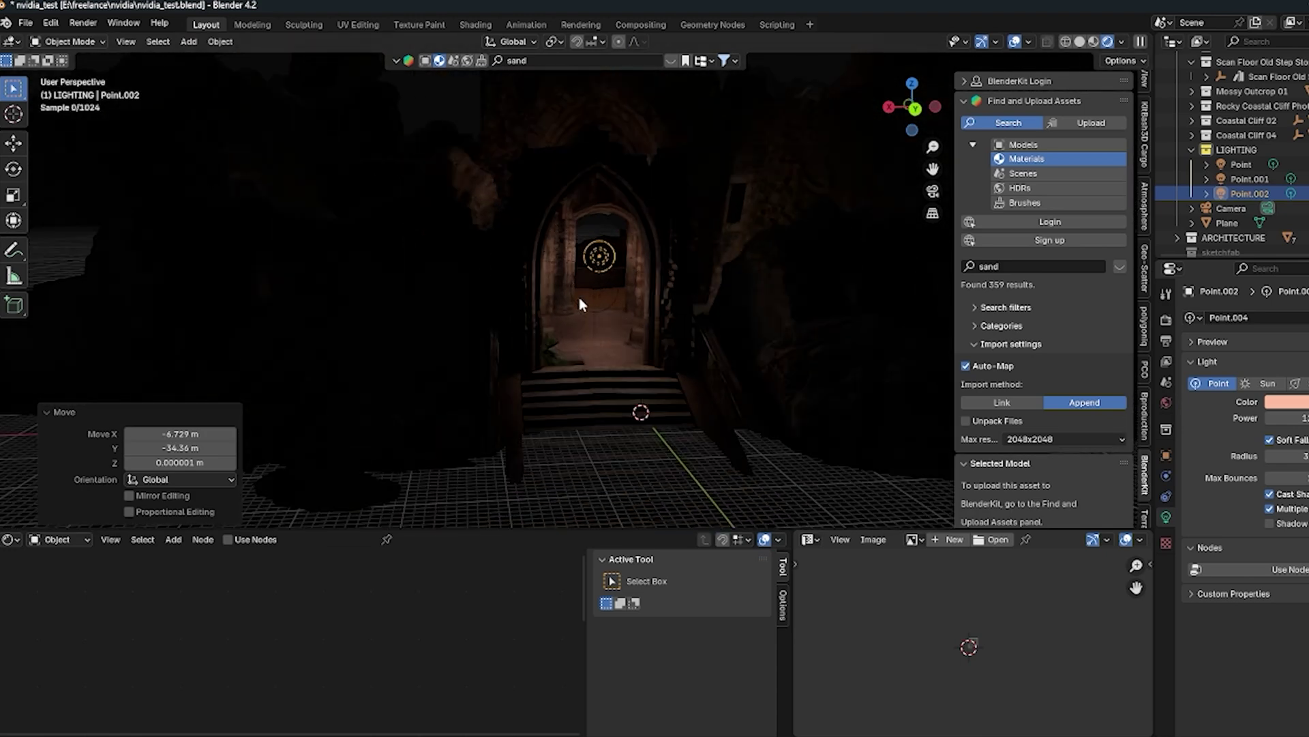
middle_click_drag(542, 354, 575, 351)
middle_click_drag(534, 391, 548, 318)
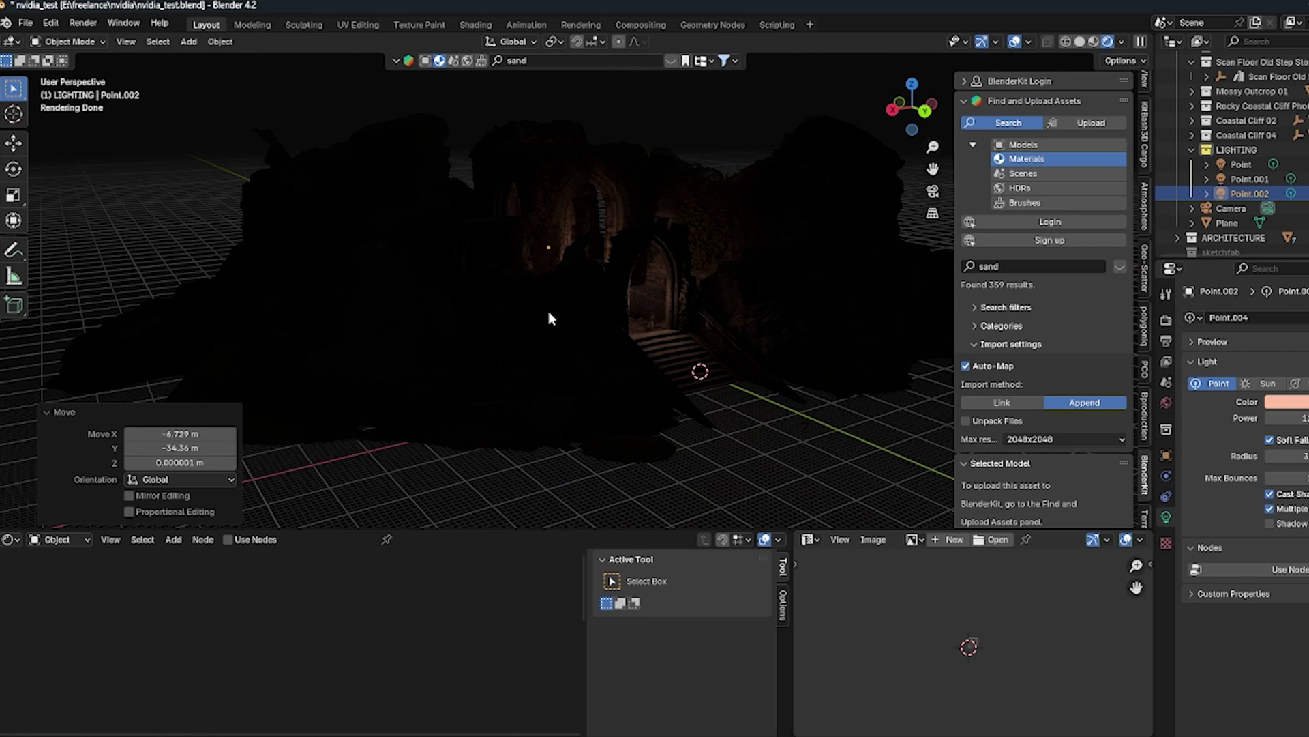
middle_click_drag(548, 317, 563, 273)
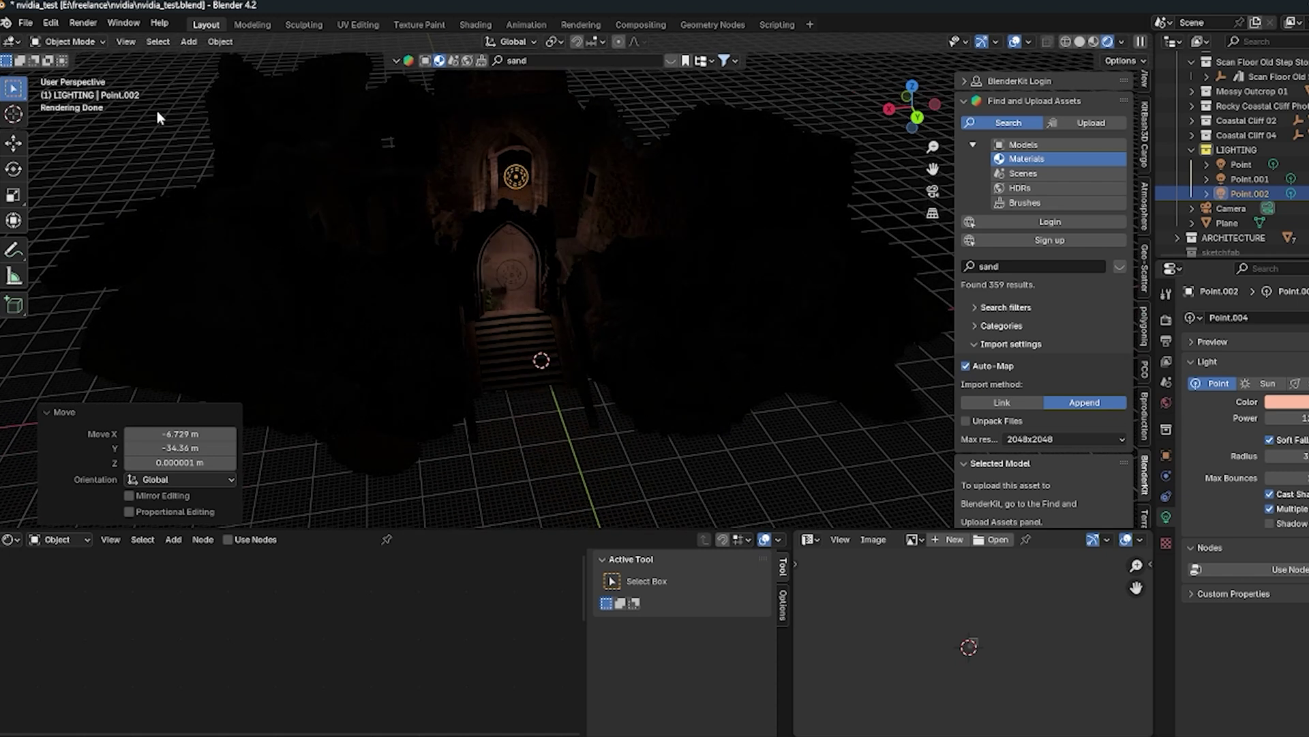
Step: Start a Universal Scene Description export of the castle scene and include lights alongside meshes in the exported object types
left_click(26, 23)
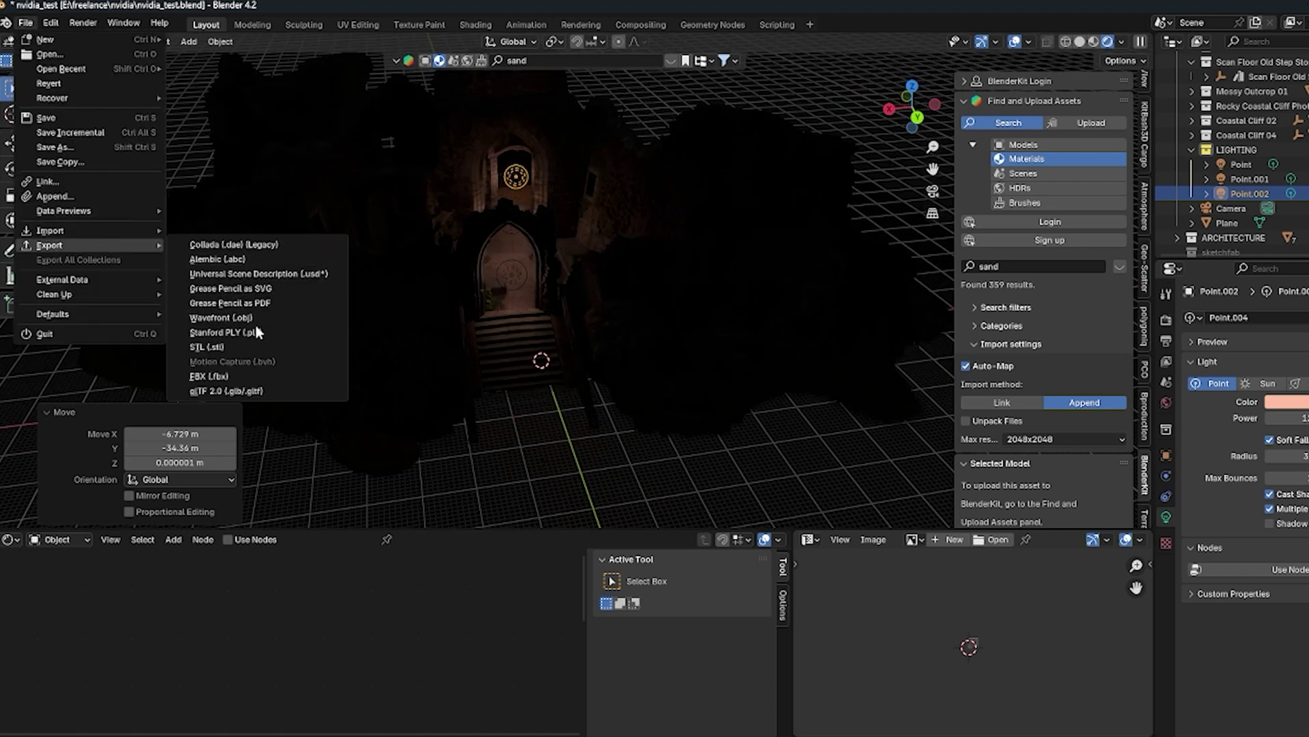
left_click(328, 287)
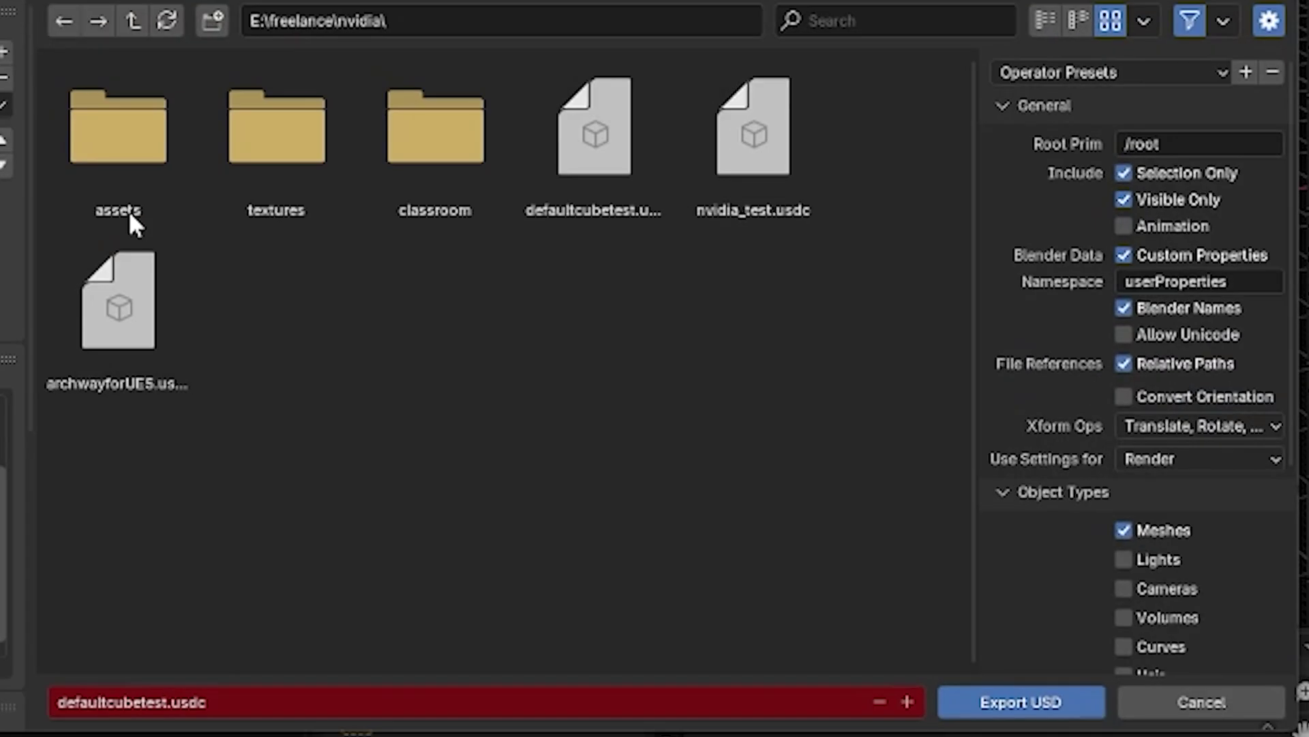
scroll(1157, 300, "down", 5)
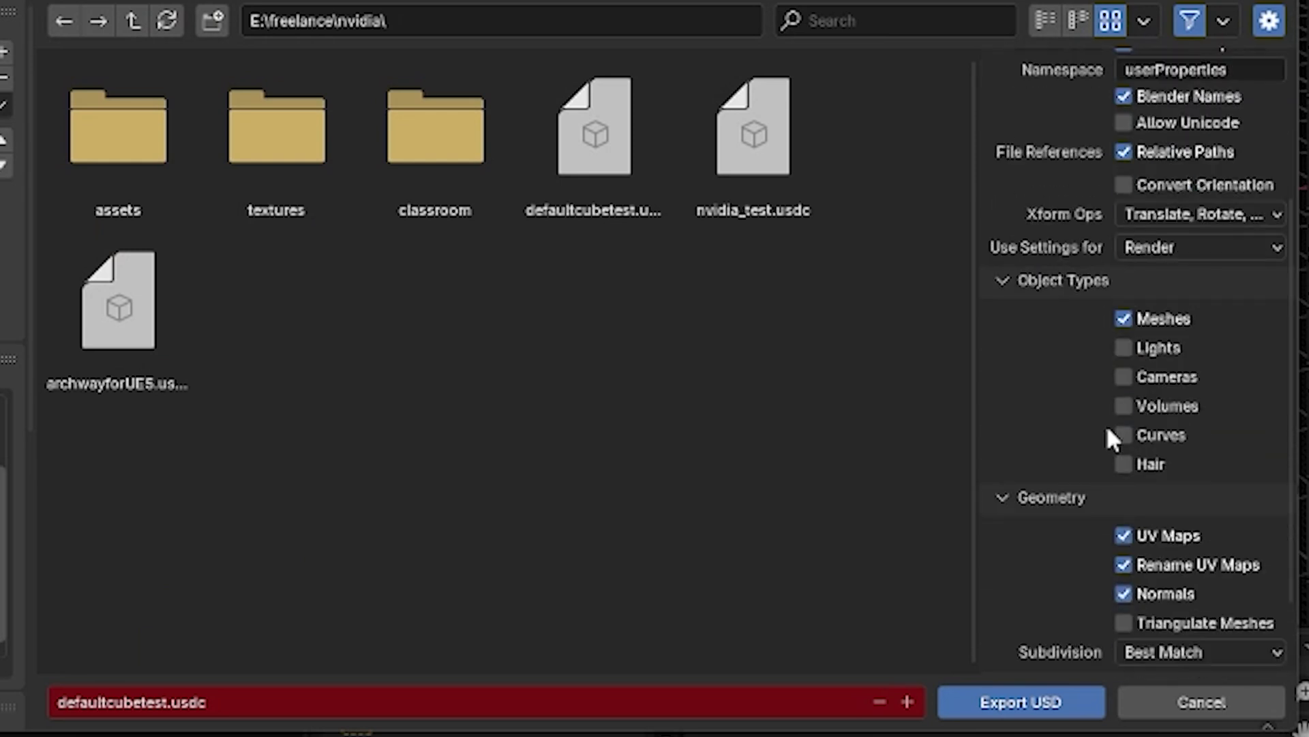
left_click(1131, 346)
Step: Name the USD export file archway_beach_scene.usdc in the E:\freelance\nvidia folder
left_click(194, 697)
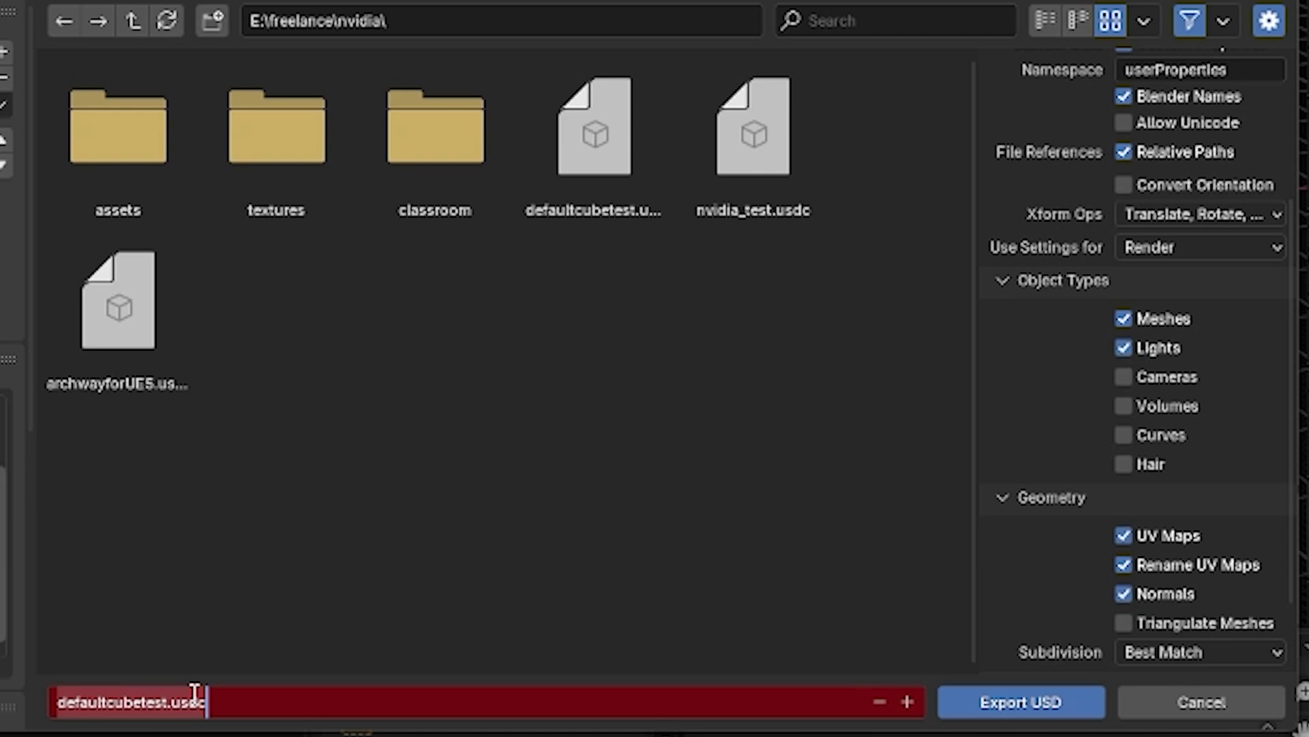
type("archw")
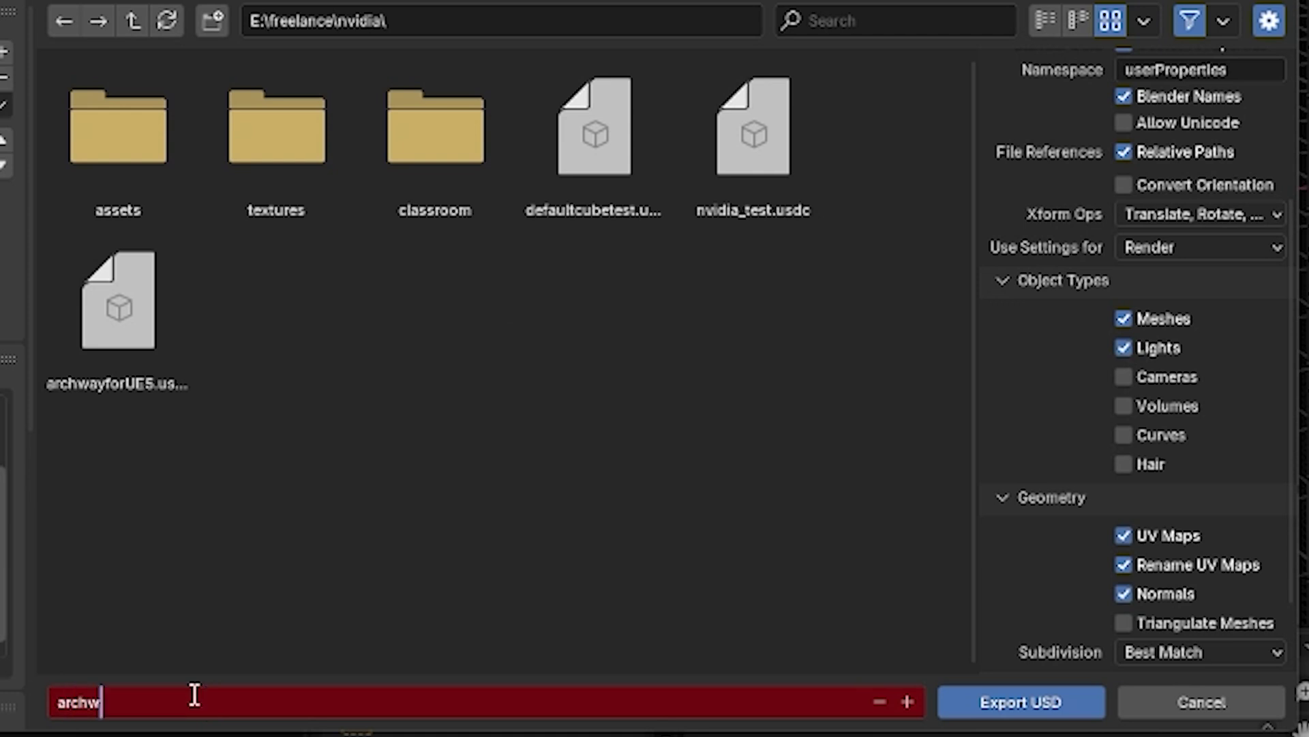
type("ay_beach_scene")
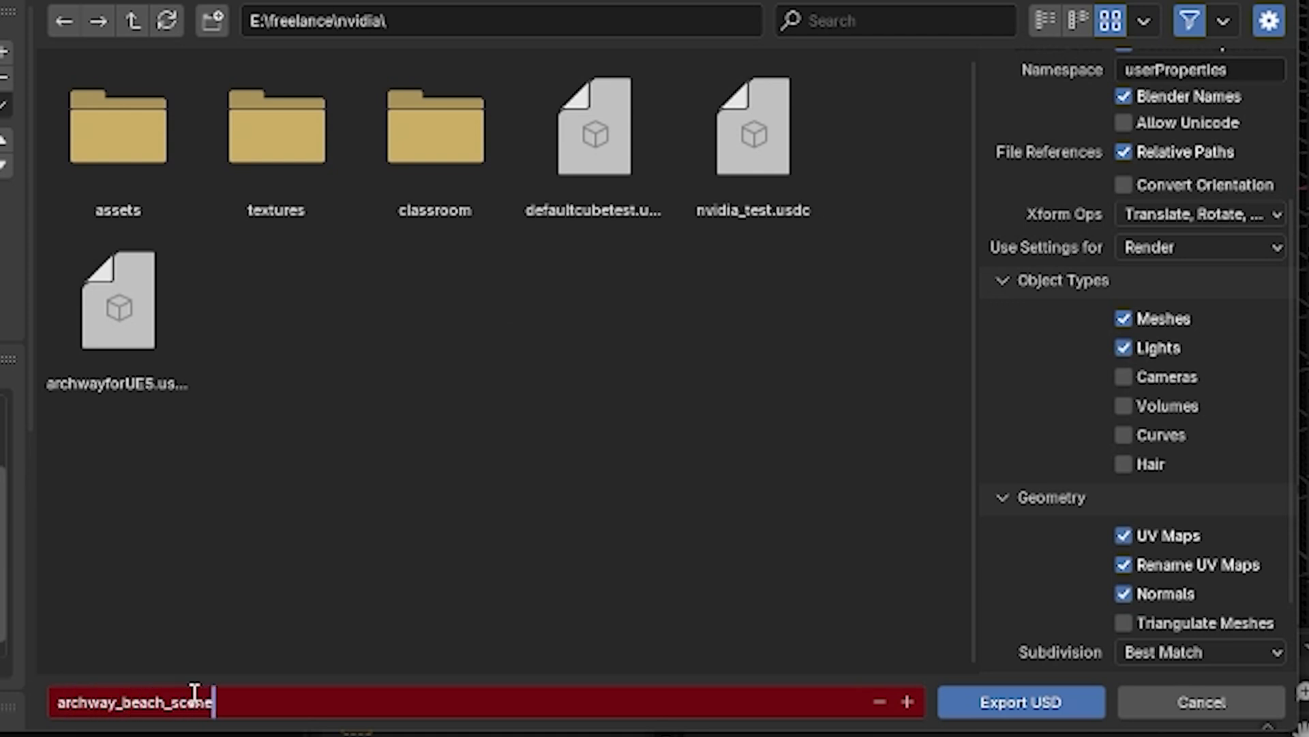
left_click(431, 628)
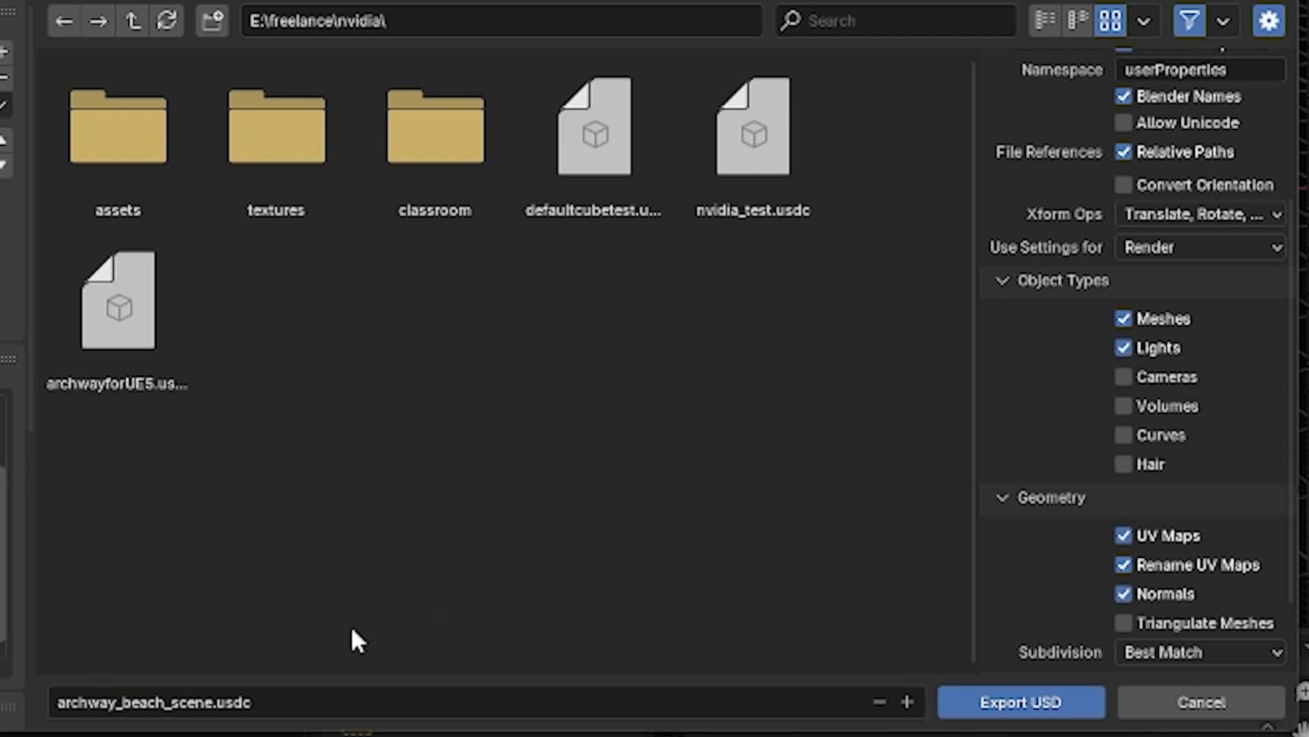